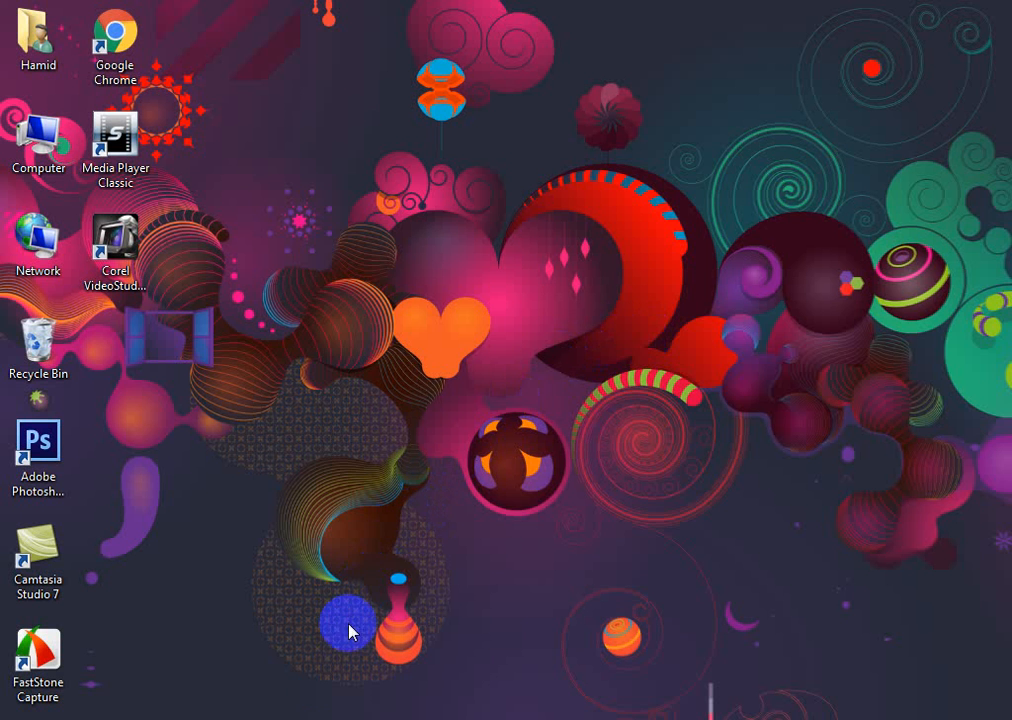
Switch to the open Adobe Photoshop CS6 window.
mouse_move(271, 718)
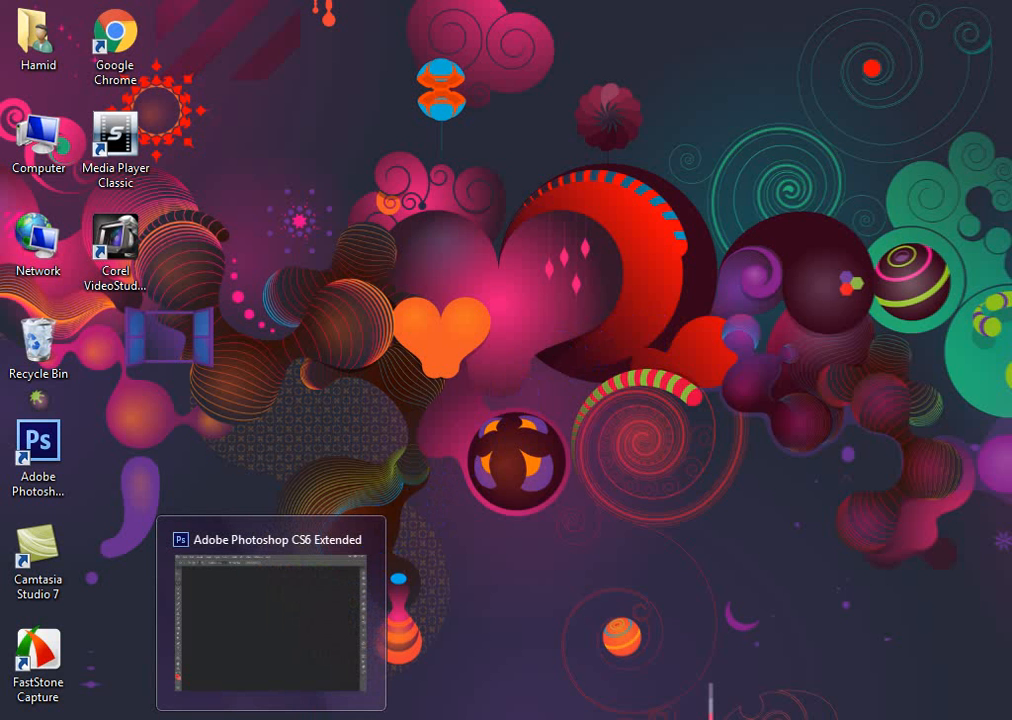
click(271, 716)
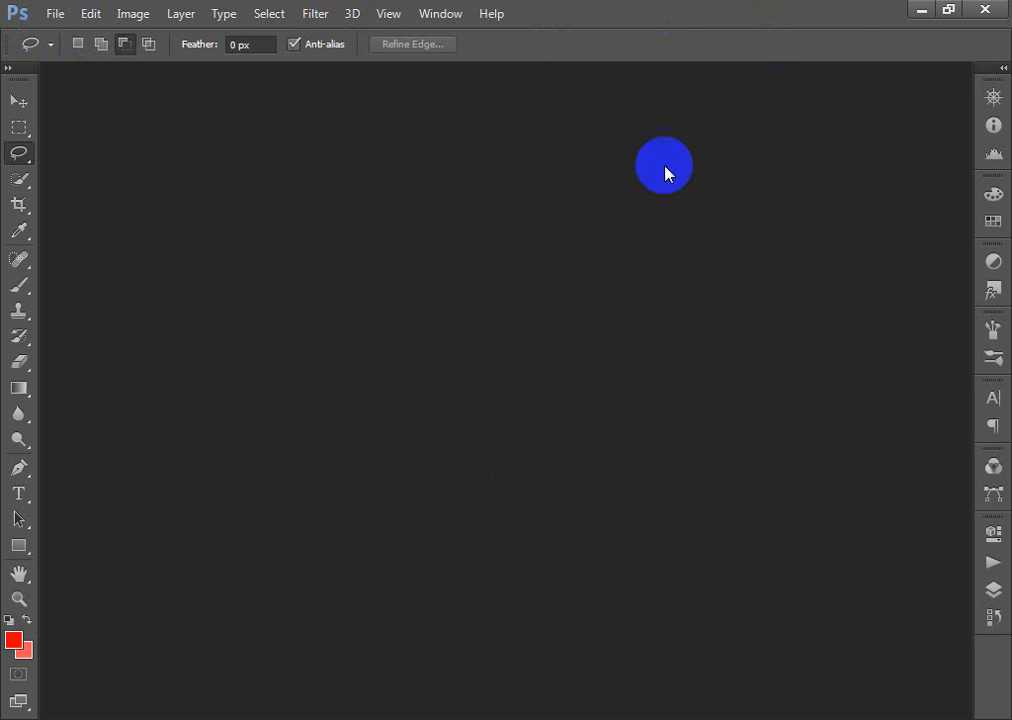
click(921, 12)
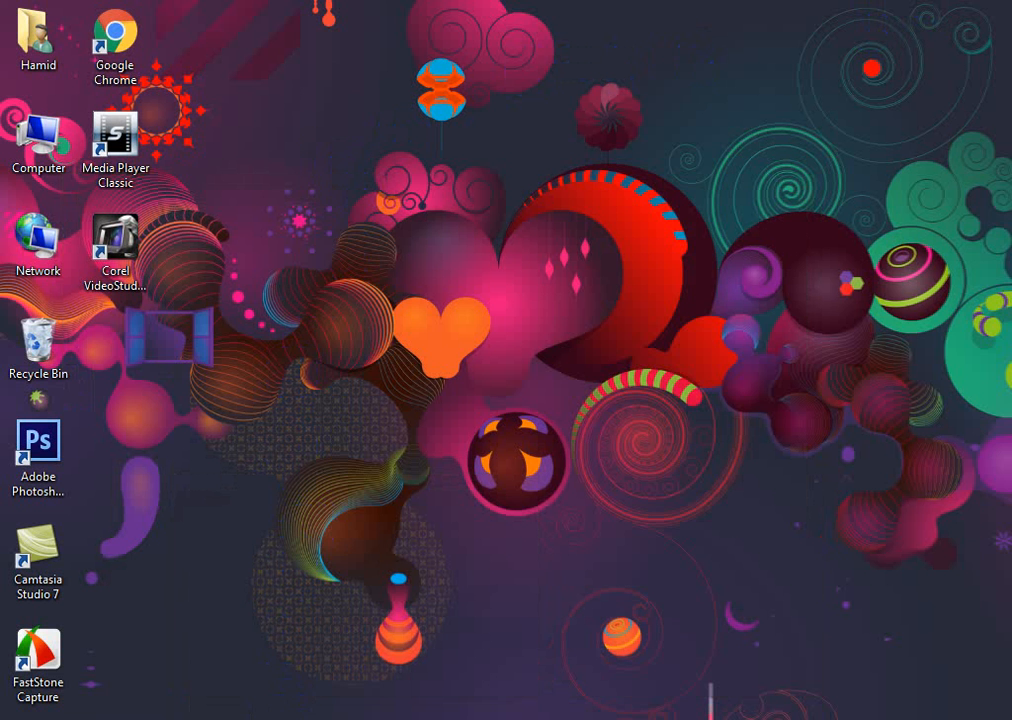
key(alt+Tab)
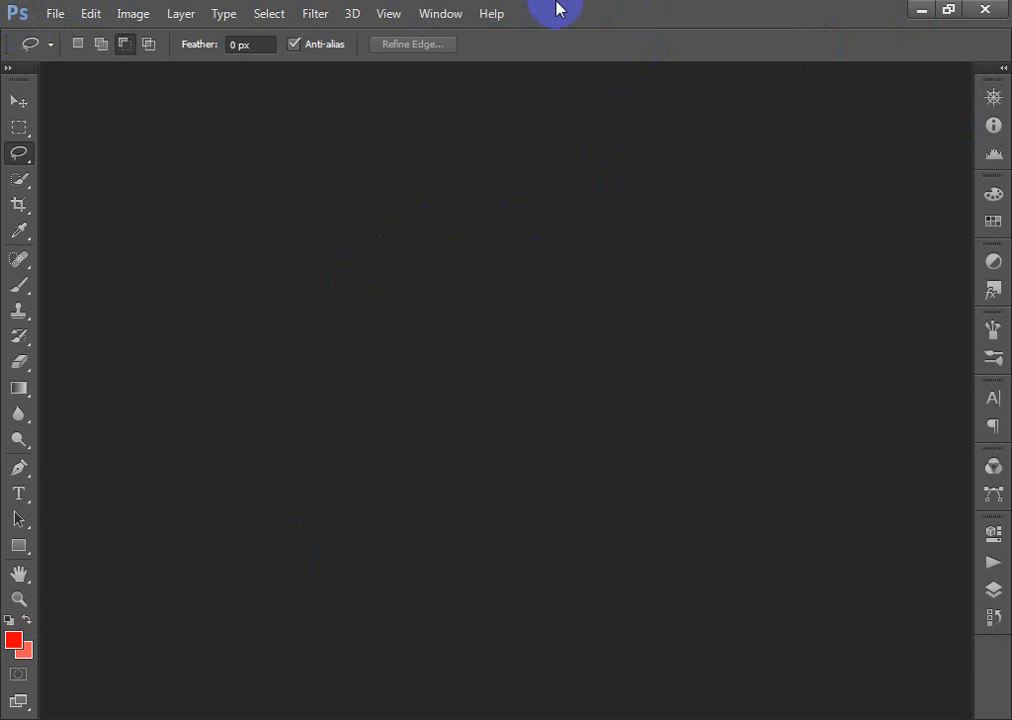
click(62, 16)
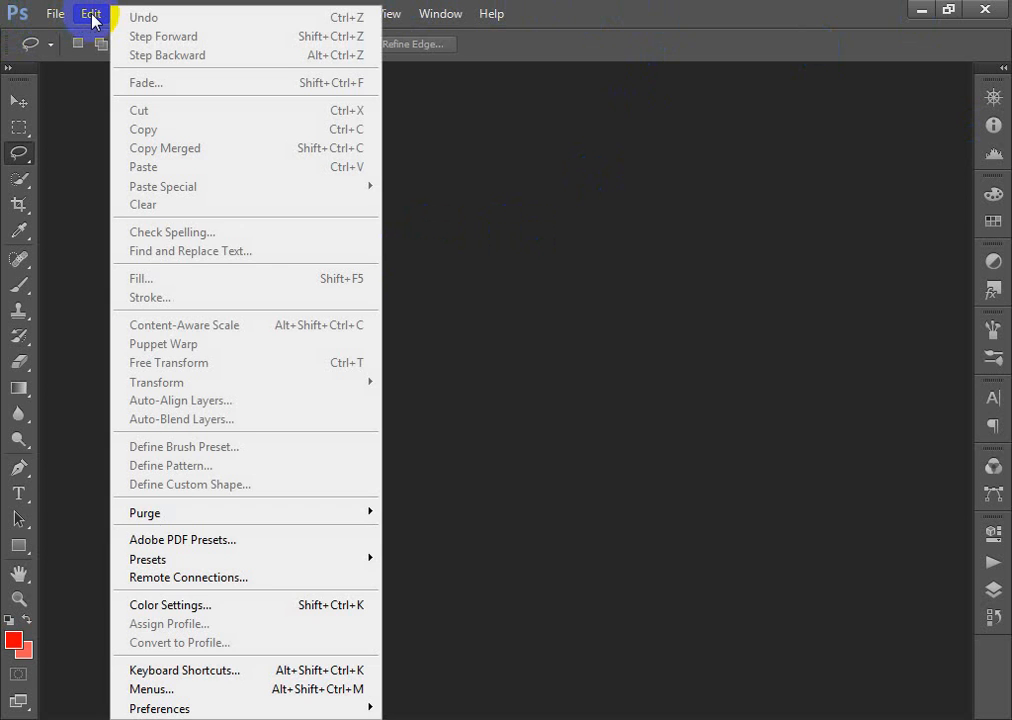
click(92, 14)
click(181, 14)
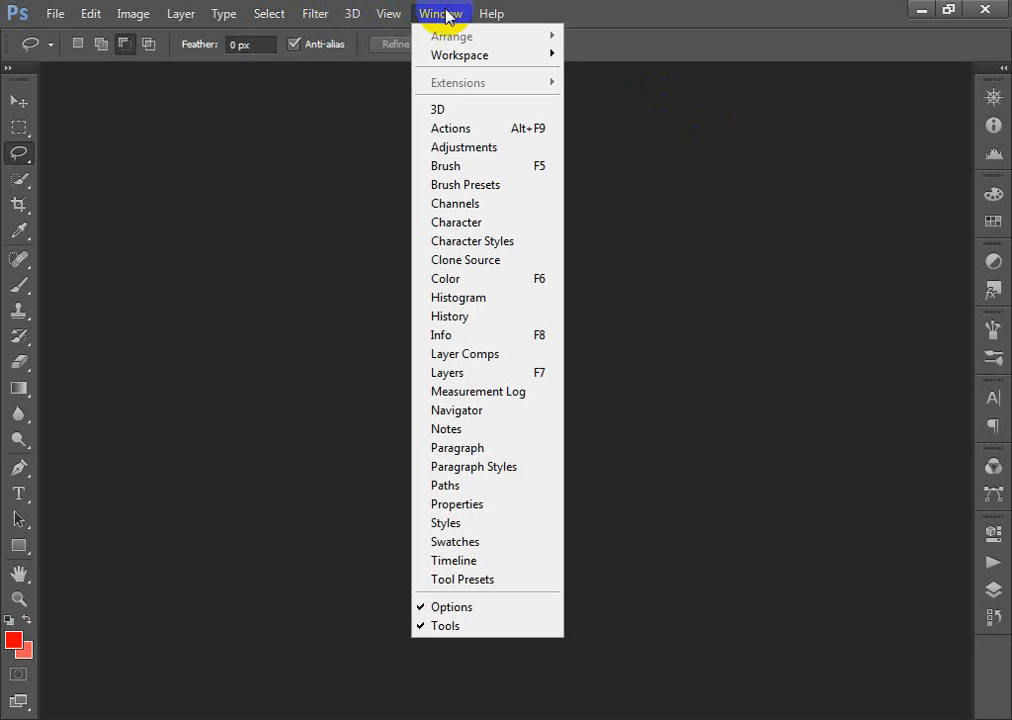
mouse_move(488, 15)
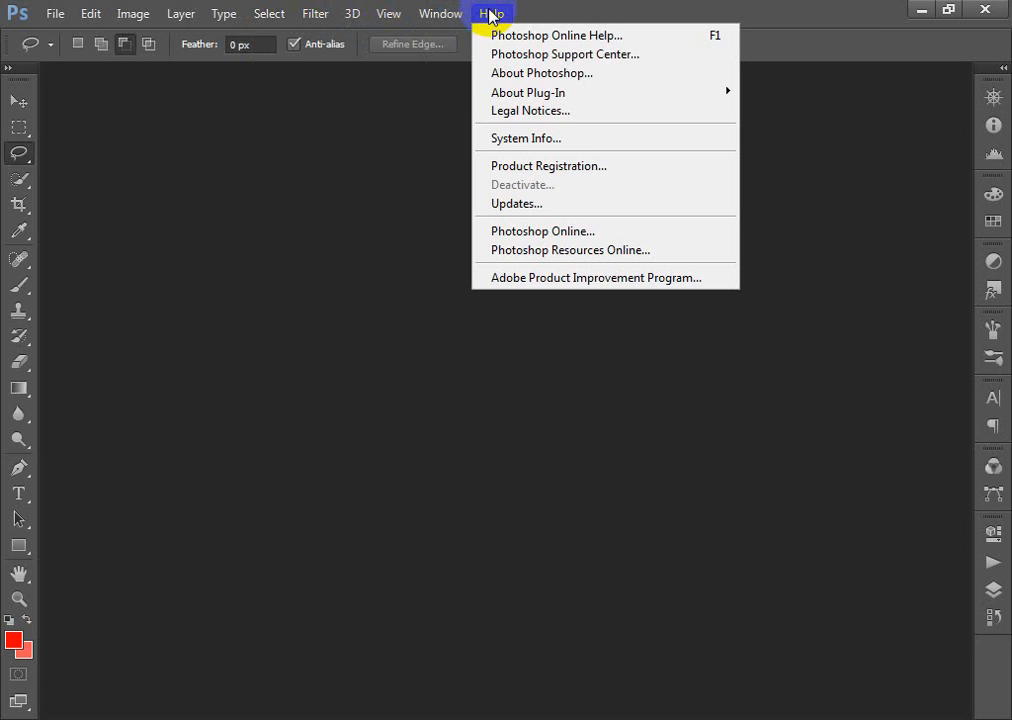
mouse_move(55, 14)
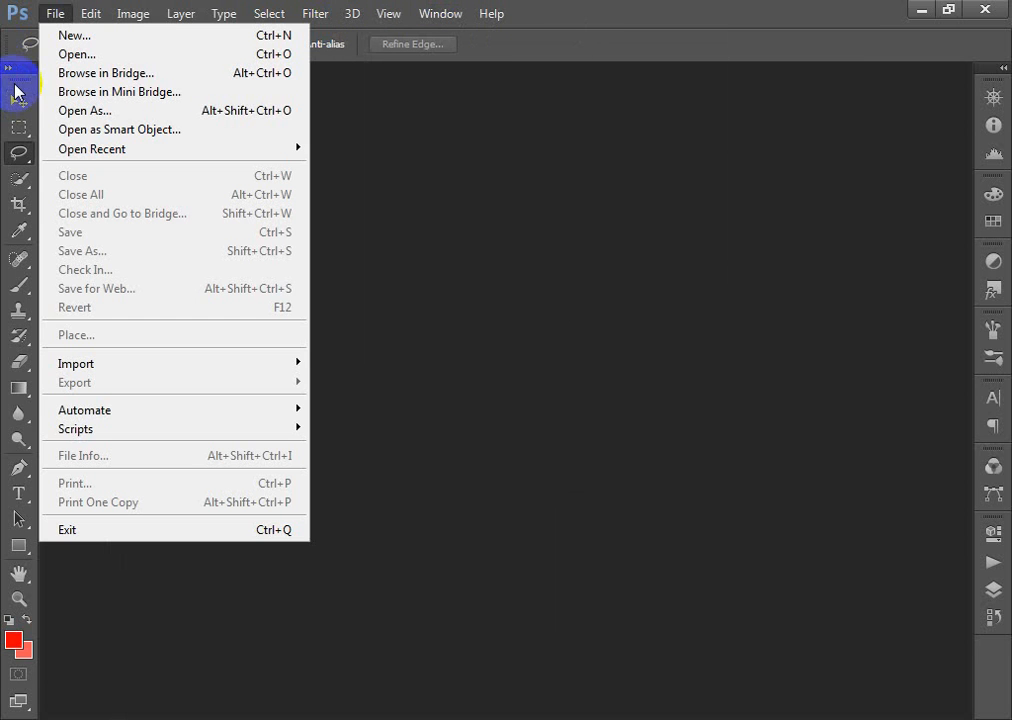
click(452, 153)
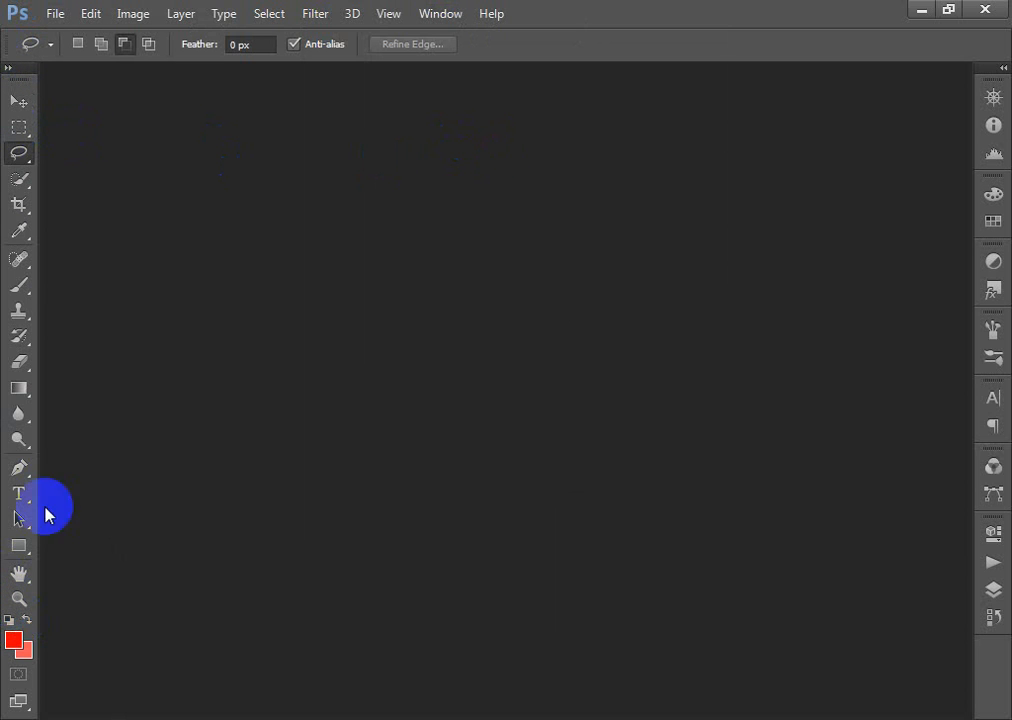
click(9, 70)
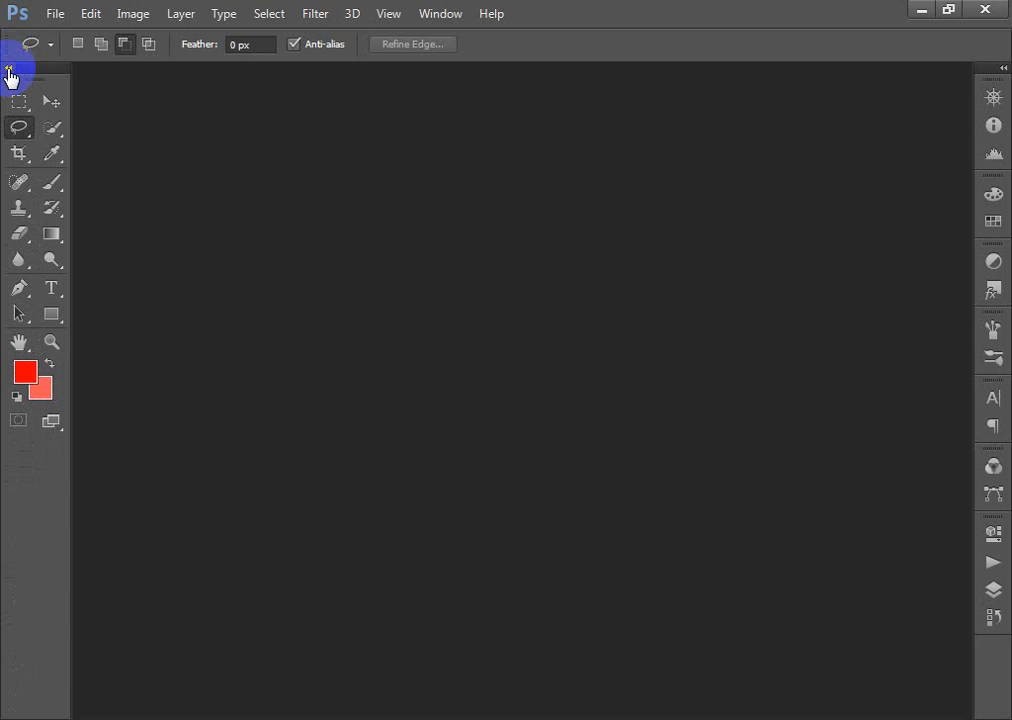
click(9, 70)
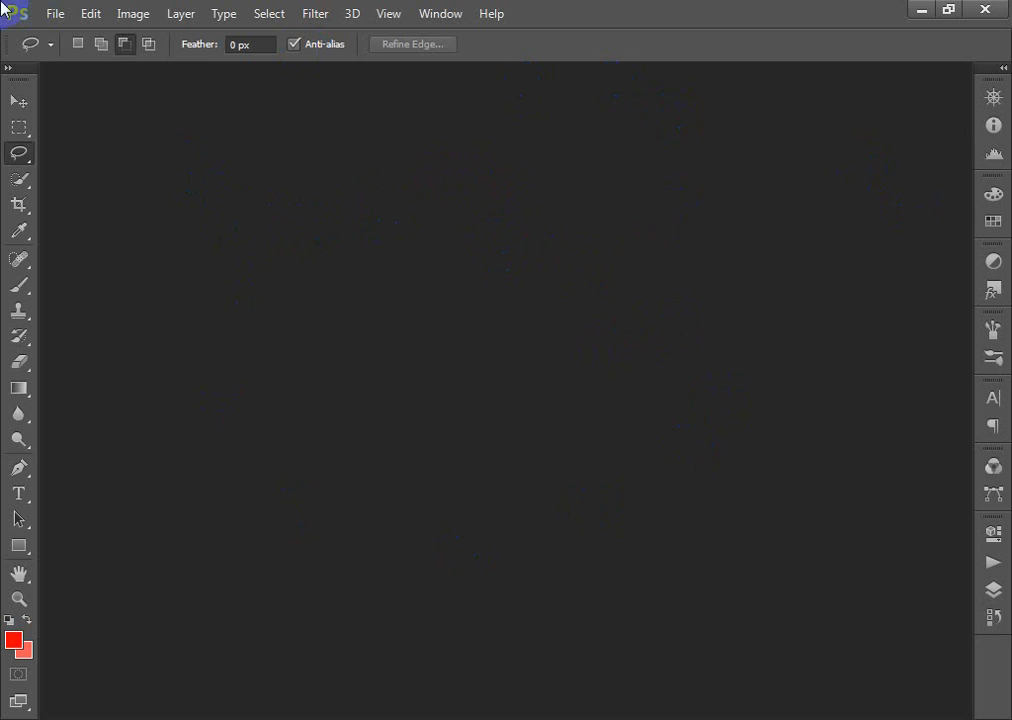
Start a new document and name it "class 2".
click(58, 15)
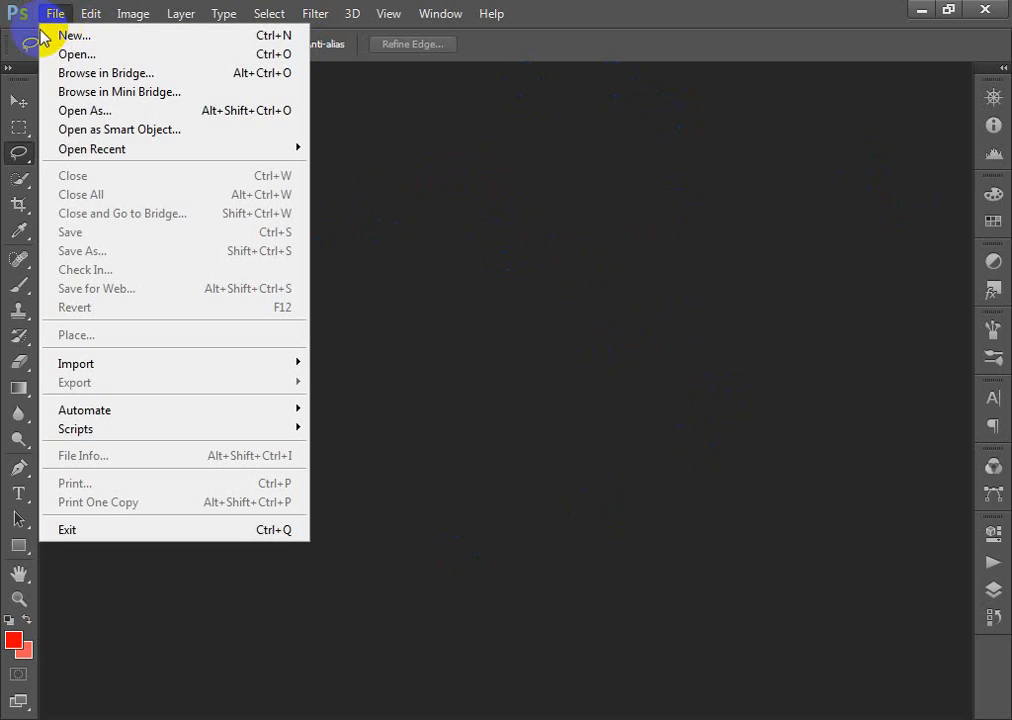
click(60, 36)
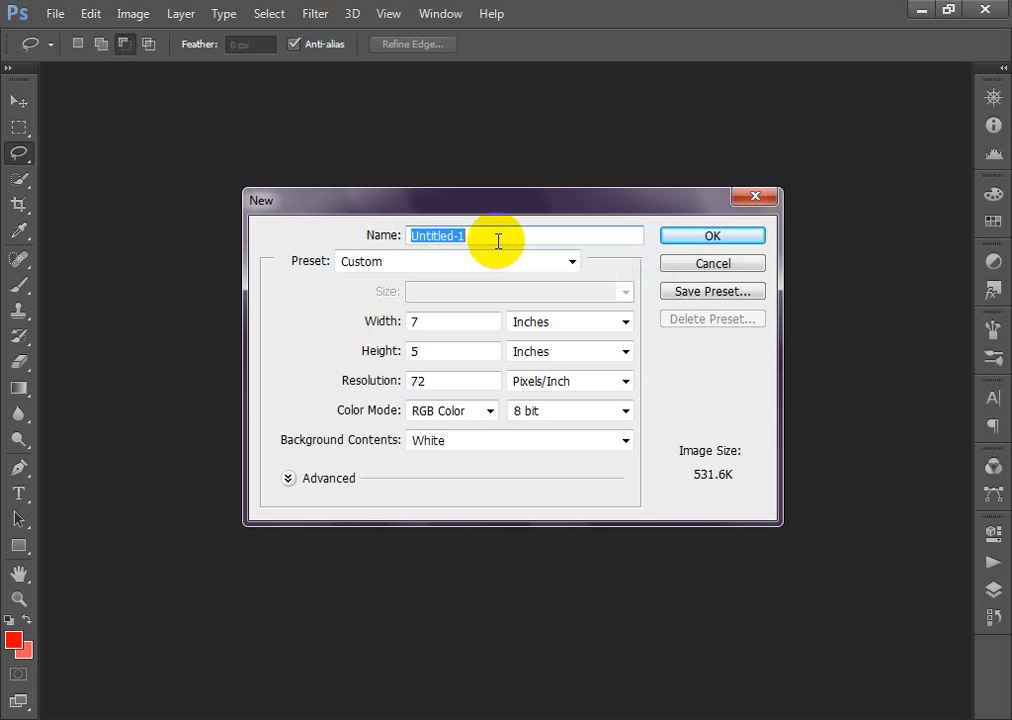
text(c)
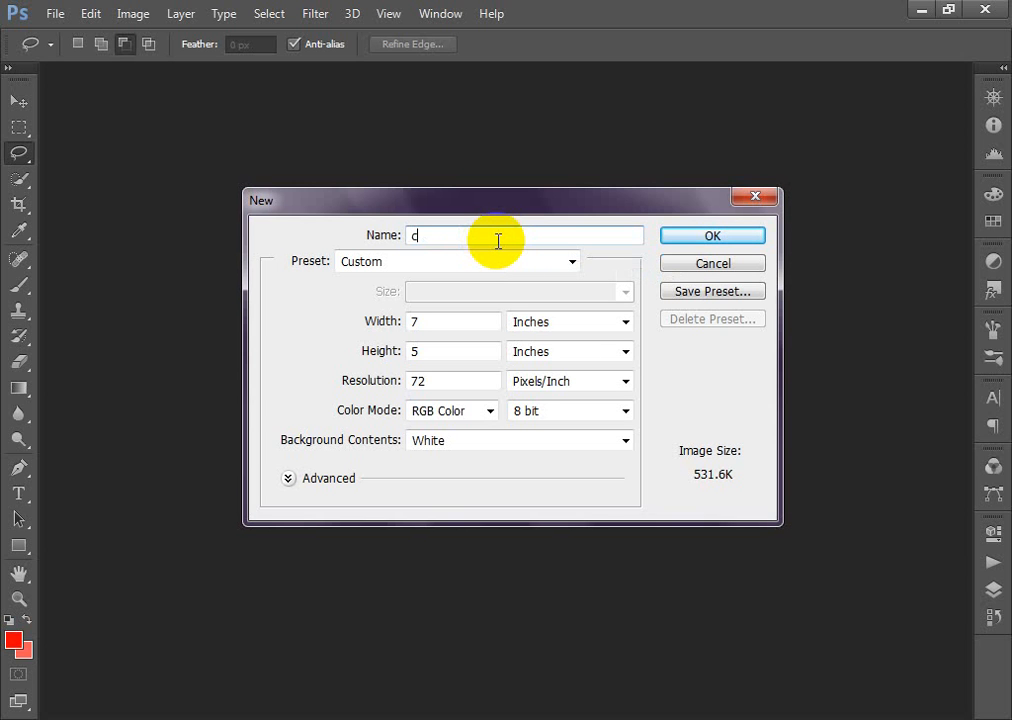
text(laa)
text(ss )
text(2)
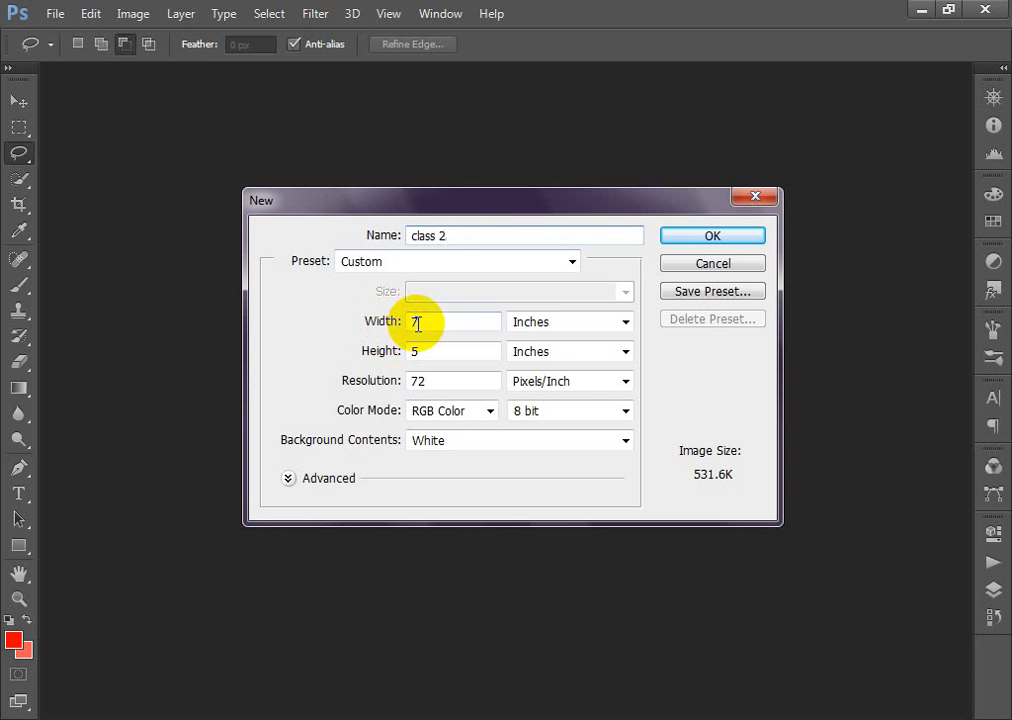
Review the new document's width units, height and resolution, and choose RGB Color as the color mode.
click(572, 326)
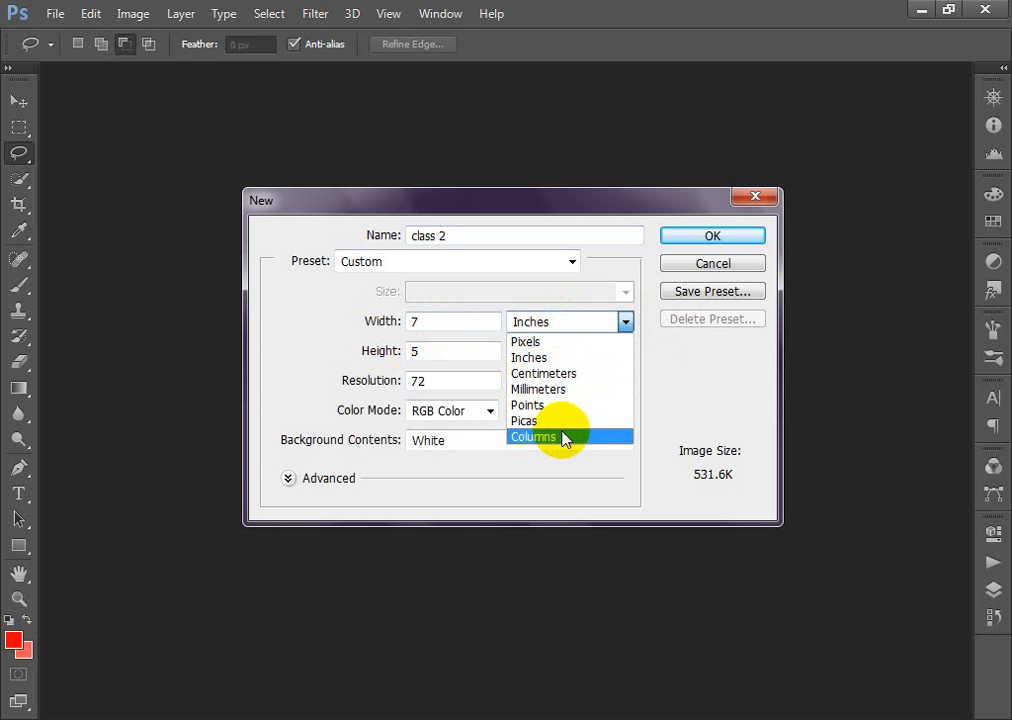
click(565, 327)
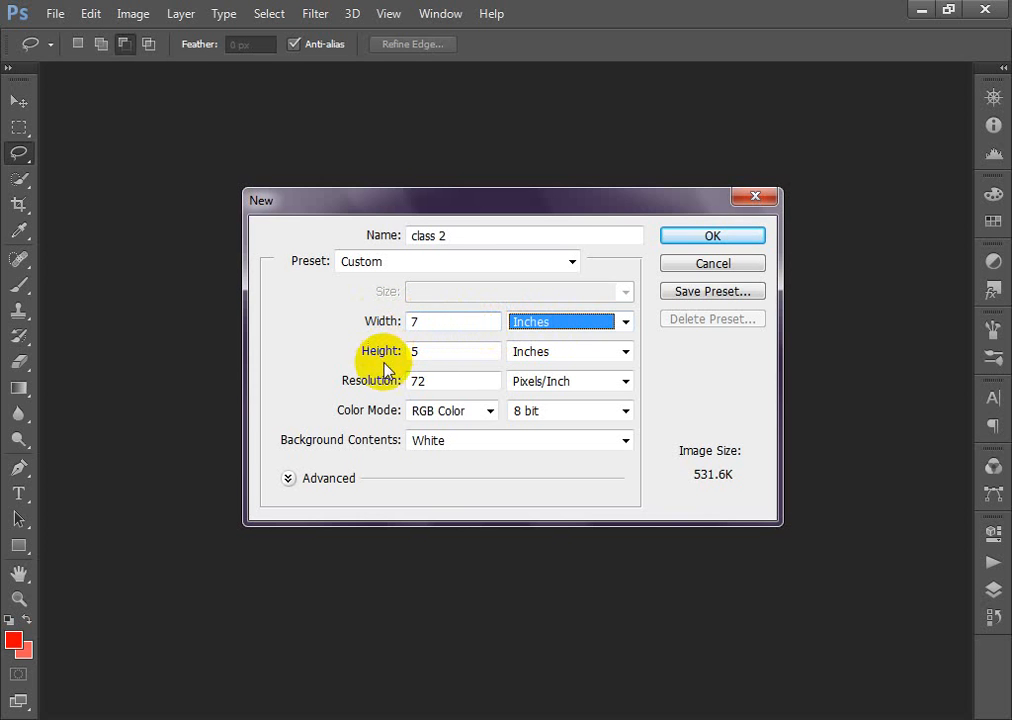
click(453, 353)
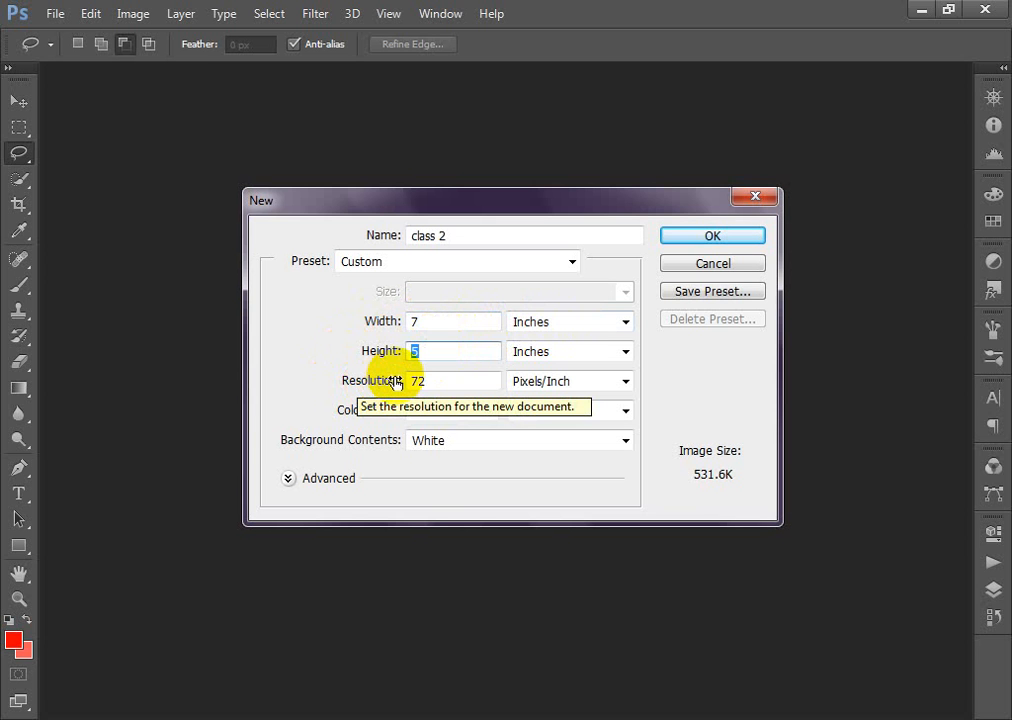
drag(453, 384, 358, 384)
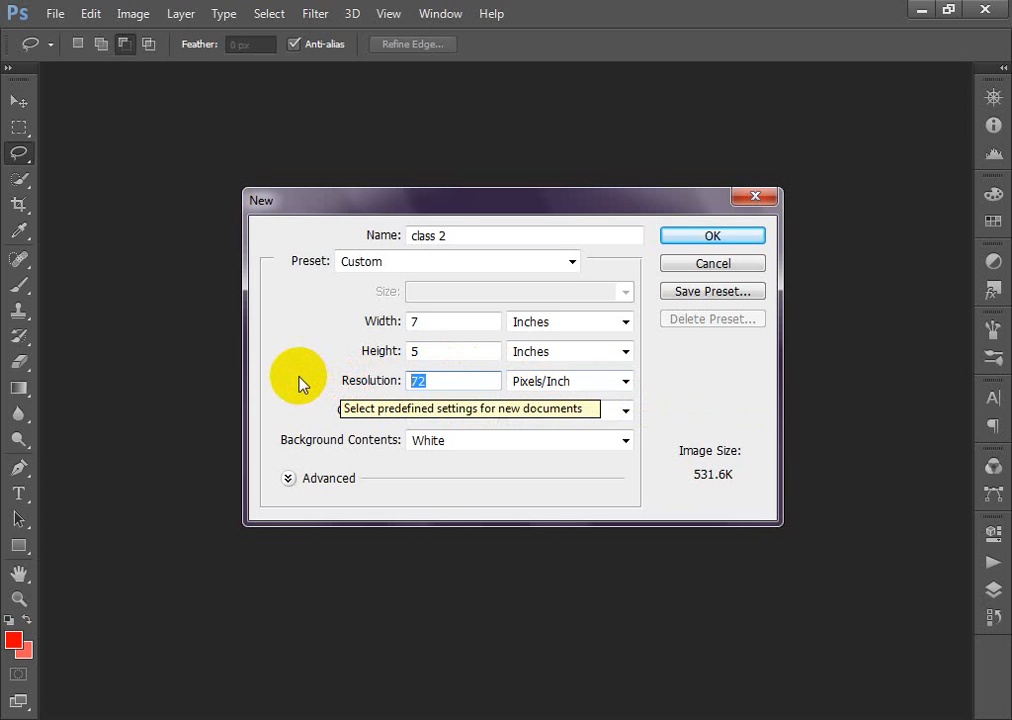
drag(303, 377, 470, 378)
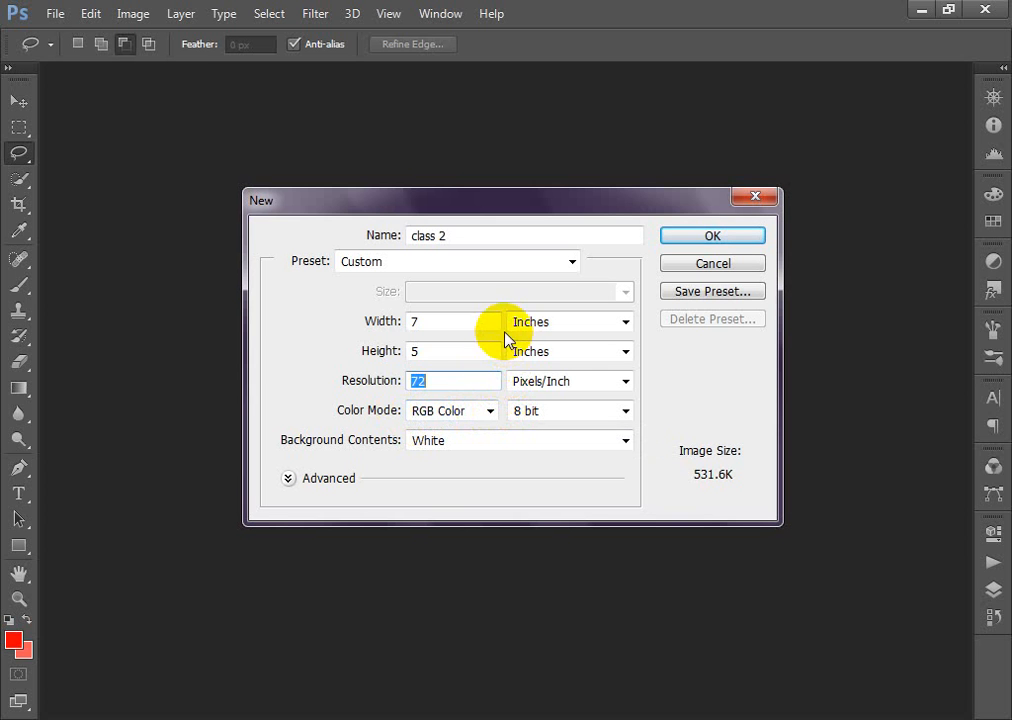
click(427, 416)
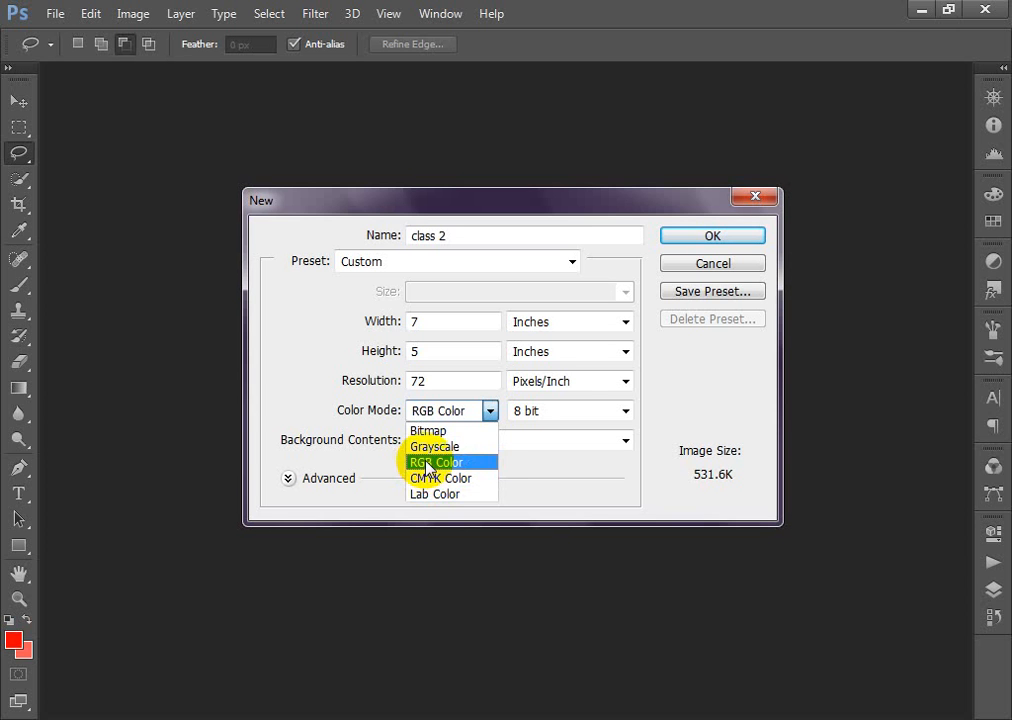
click(428, 464)
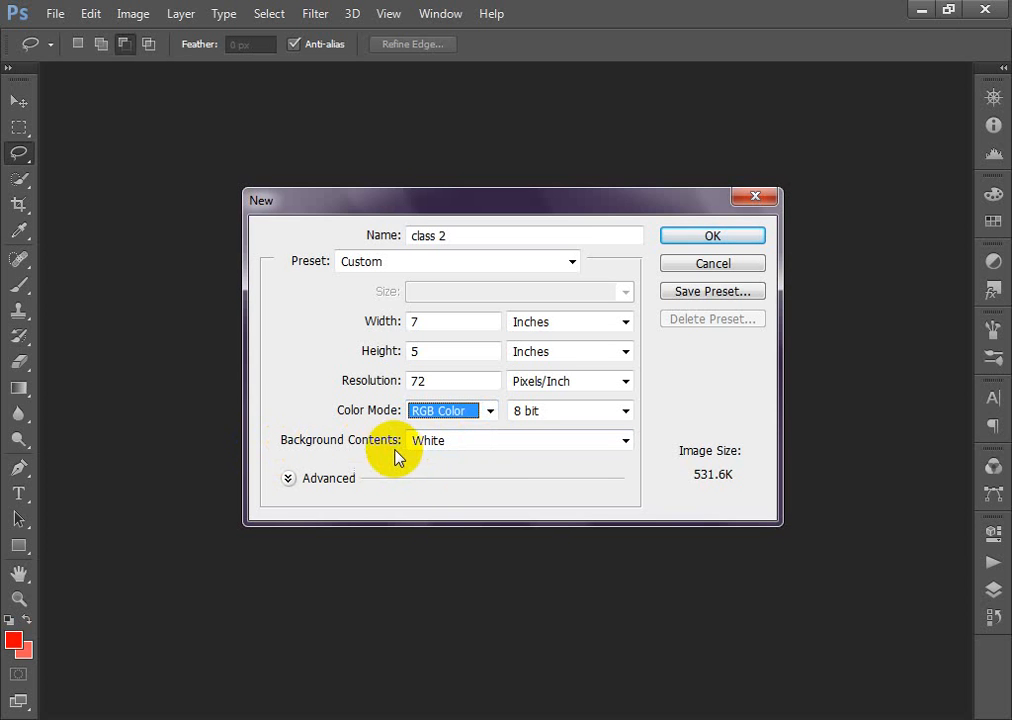
Set the background contents to White after trying Background Color, and create the document.
click(458, 442)
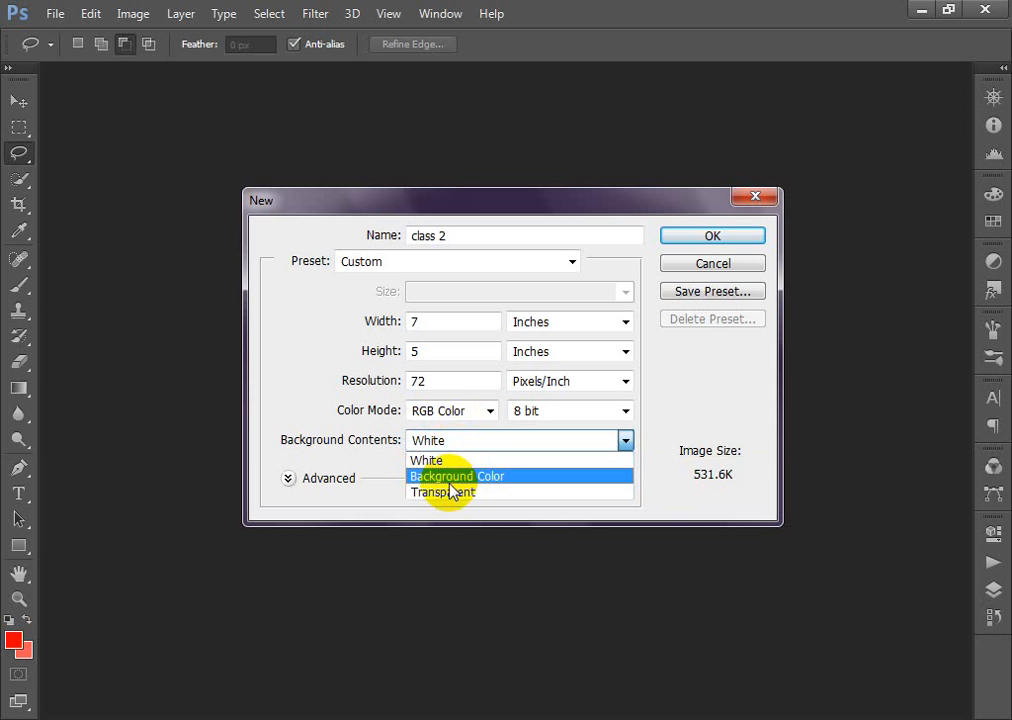
click(467, 478)
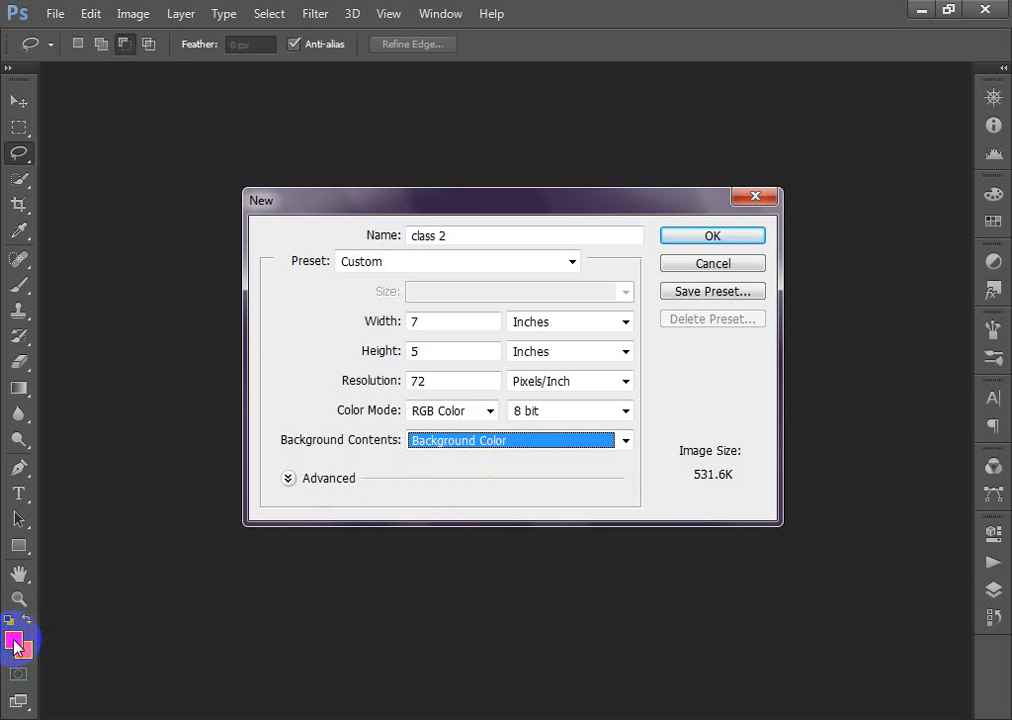
click(478, 442)
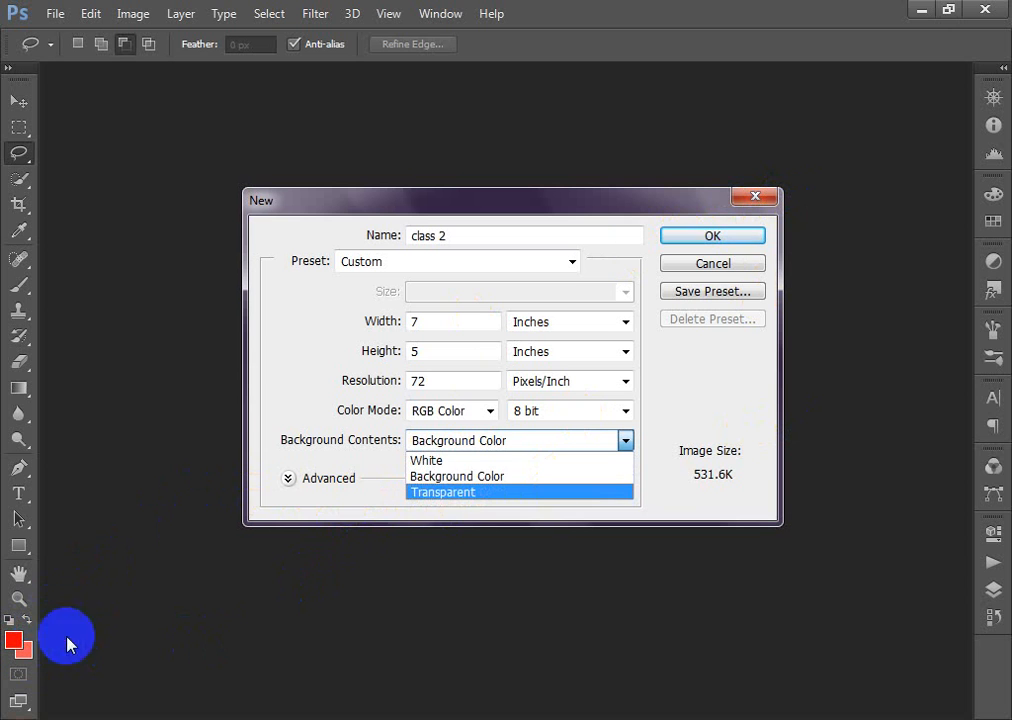
click(467, 462)
click(482, 448)
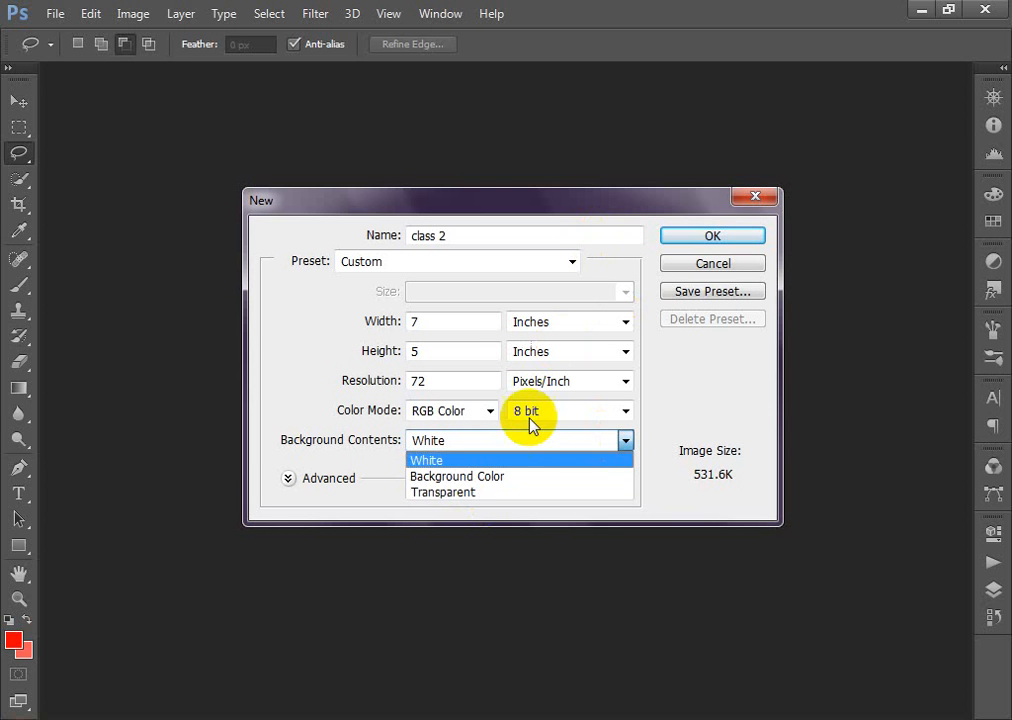
click(450, 460)
click(724, 238)
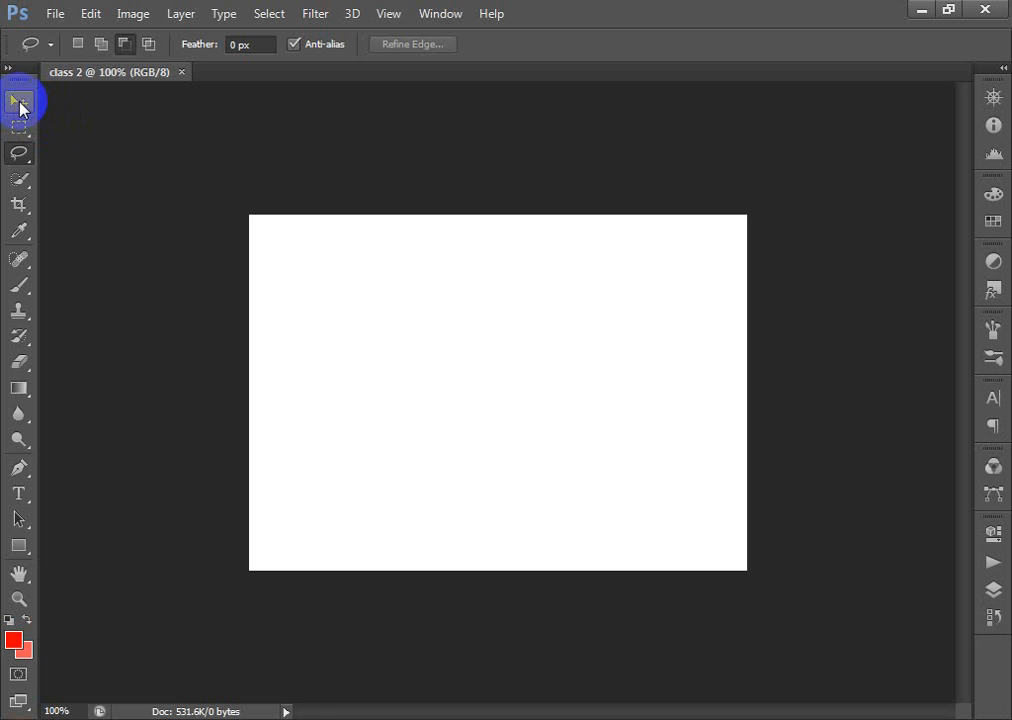
Activate the Rectangular Marquee tool from the group of marquee tools.
click(19, 102)
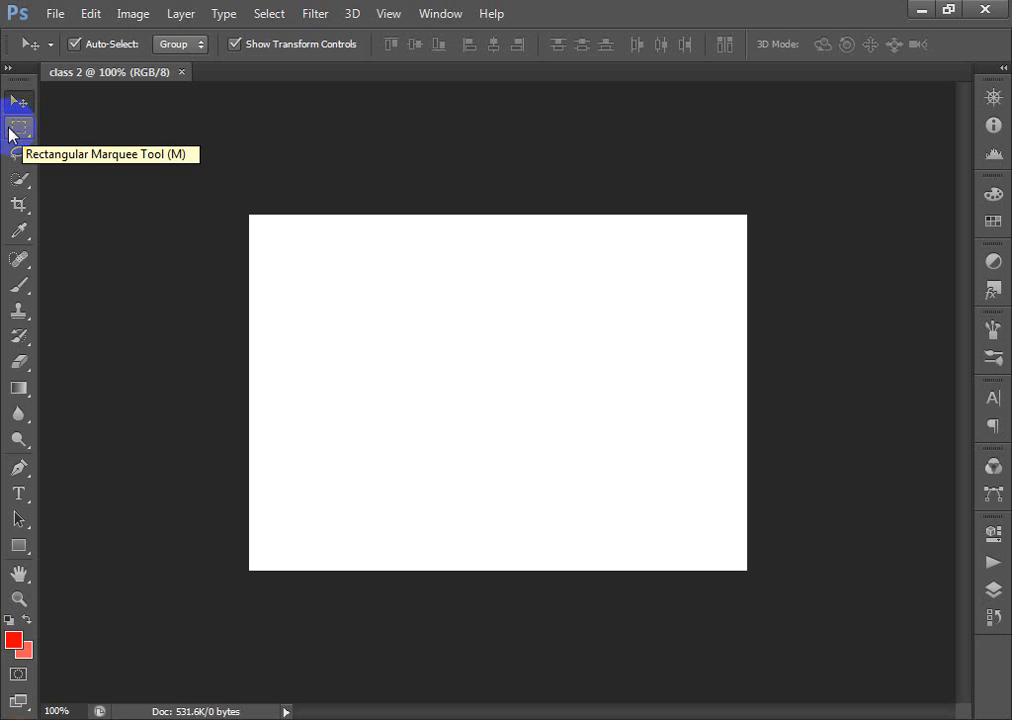
click(13, 130)
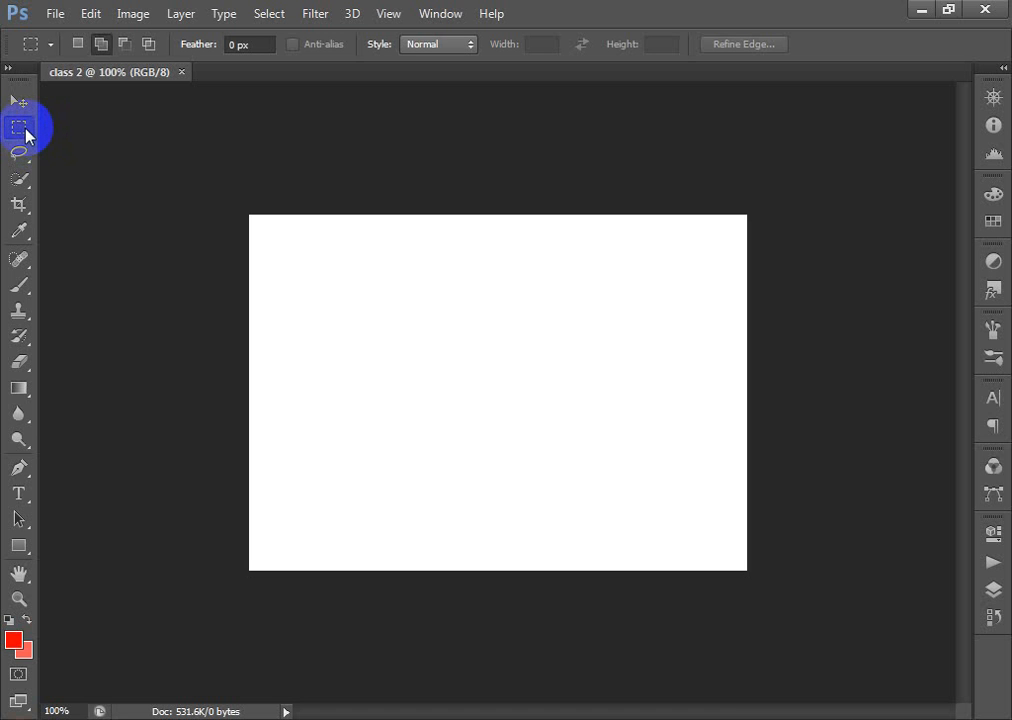
right_click(18, 131)
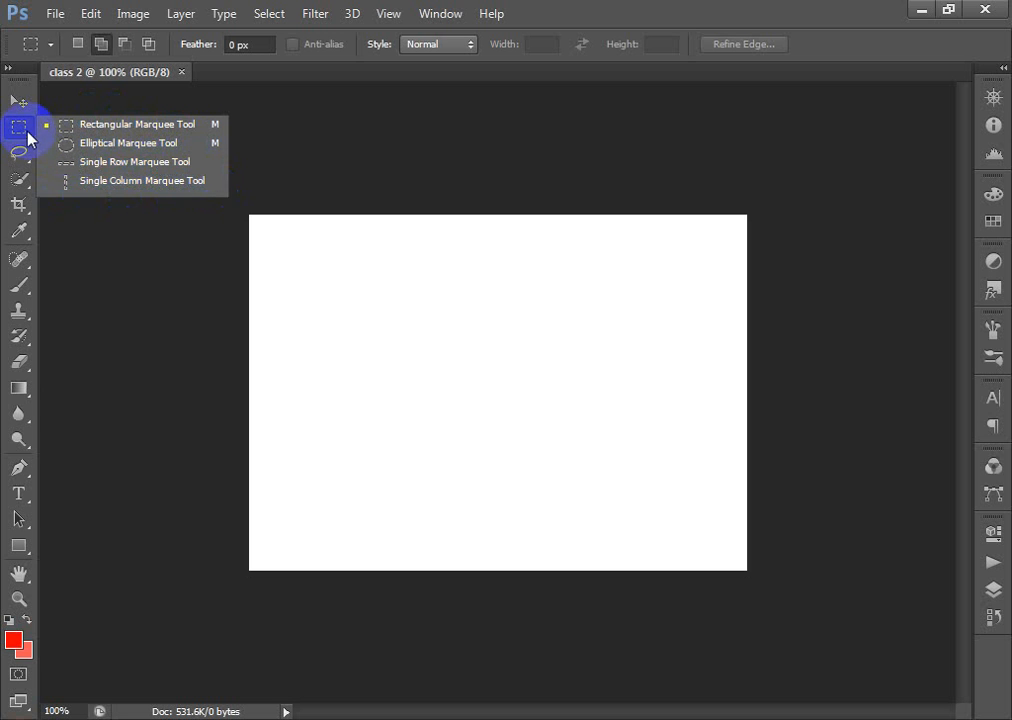
click(131, 127)
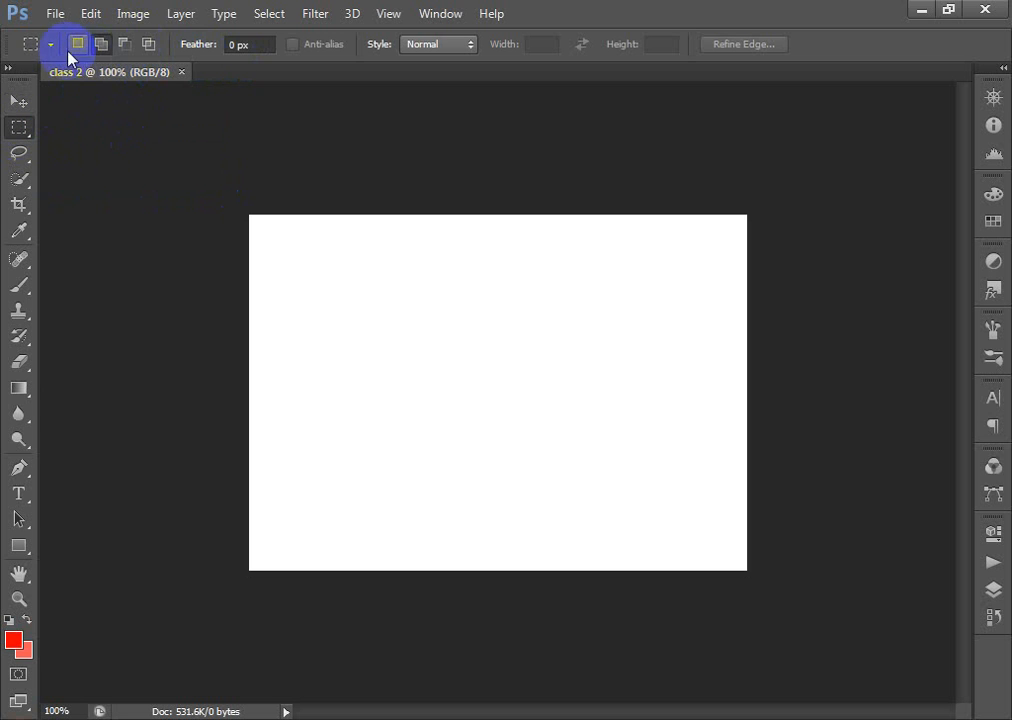
Draw several rectangular selections on the canvas in New selection mode, each one replacing the previous.
click(100, 44)
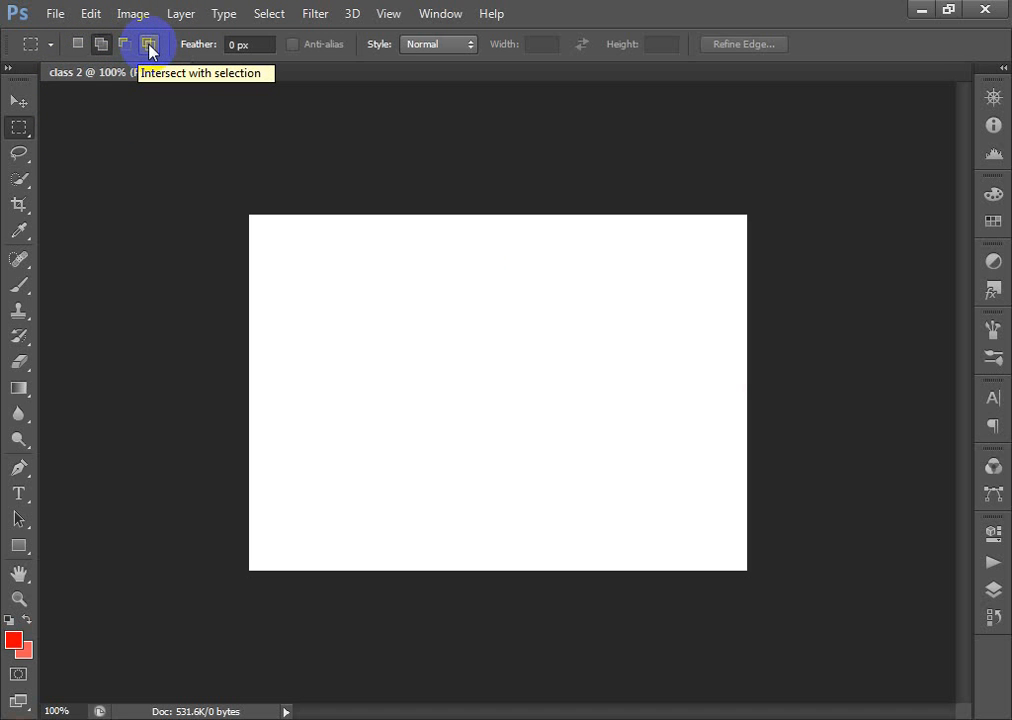
click(79, 45)
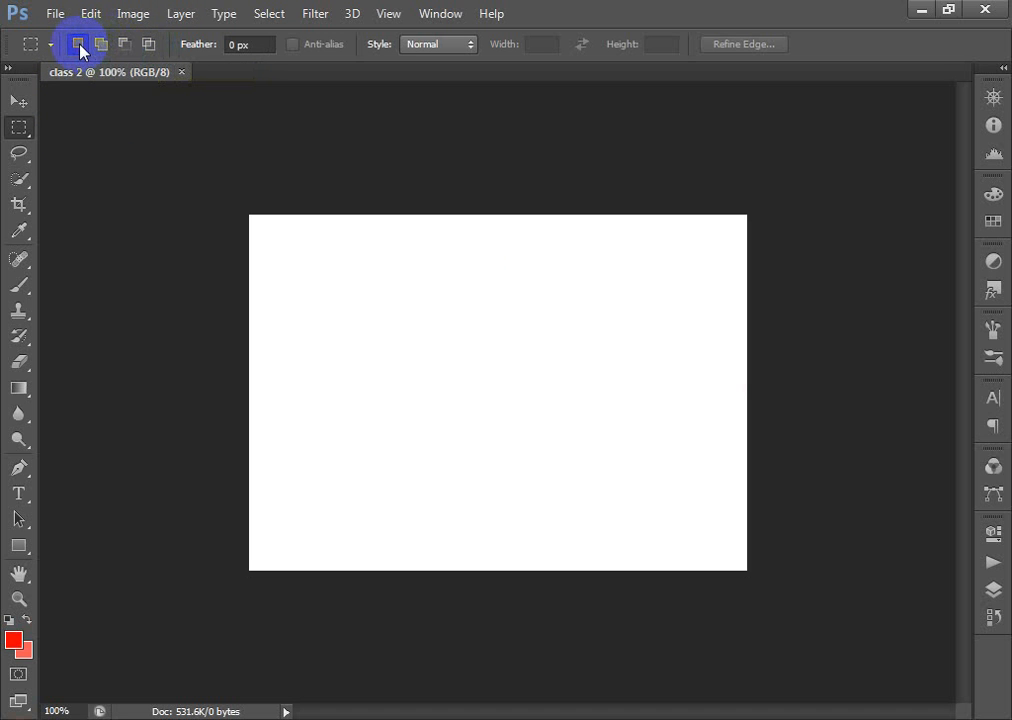
drag(320, 277, 486, 438)
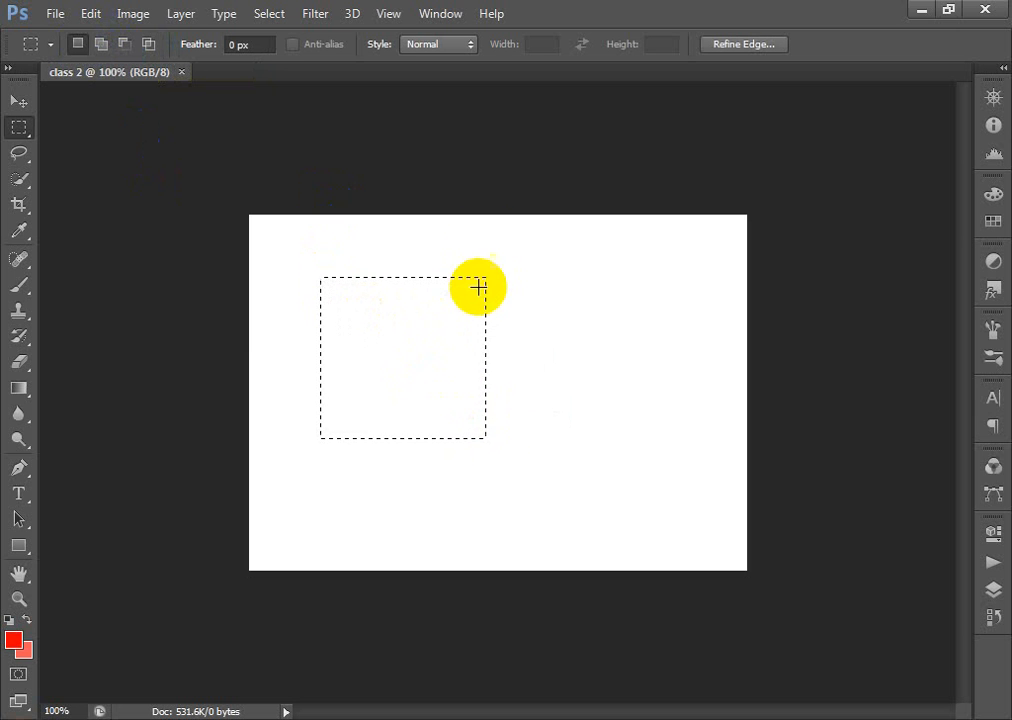
drag(395, 316, 455, 395)
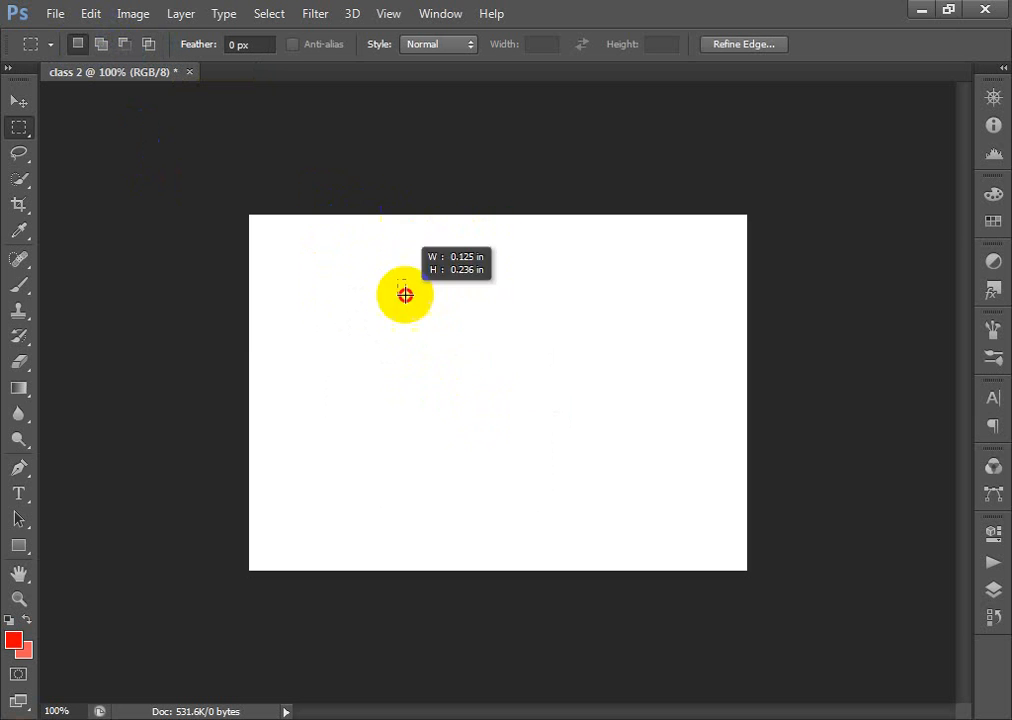
drag(405, 295, 472, 393)
drag(302, 299, 438, 407)
drag(377, 256, 513, 440)
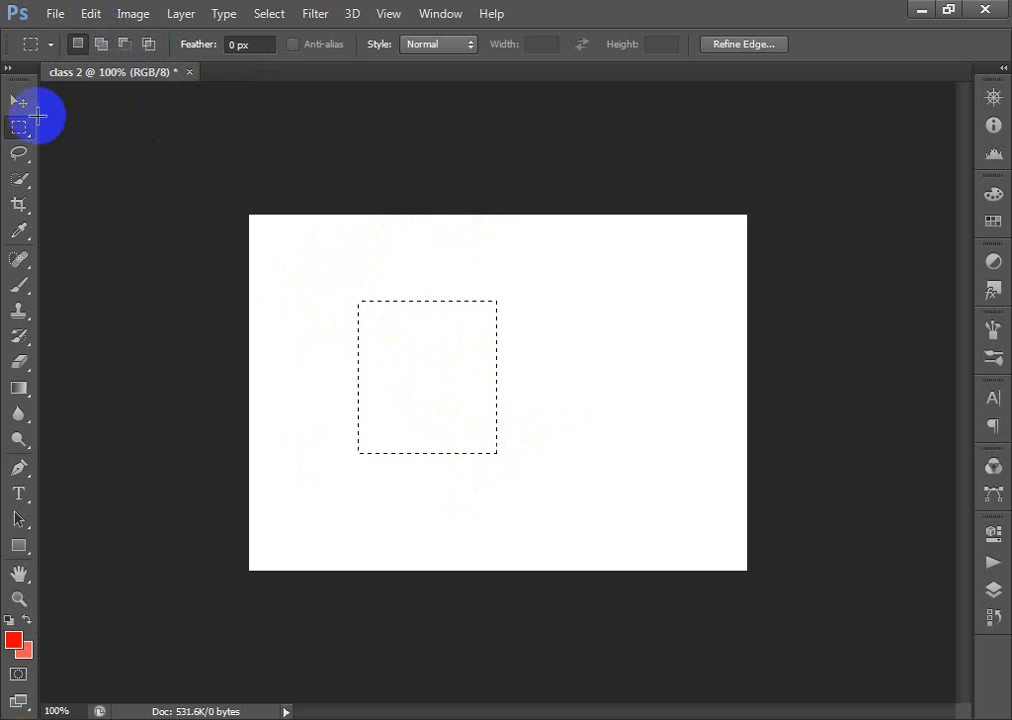
Extend the selection in Add to selection mode with overlapping rectangles and a separate small one near the canvas's upper-right corner.
click(101, 44)
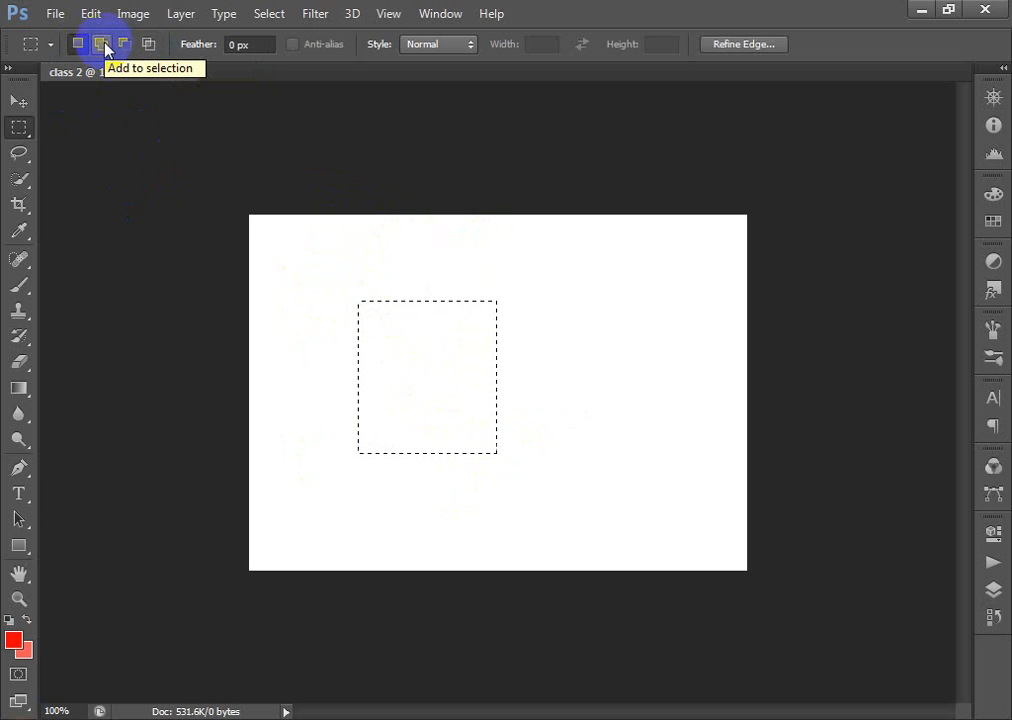
drag(422, 300, 482, 315)
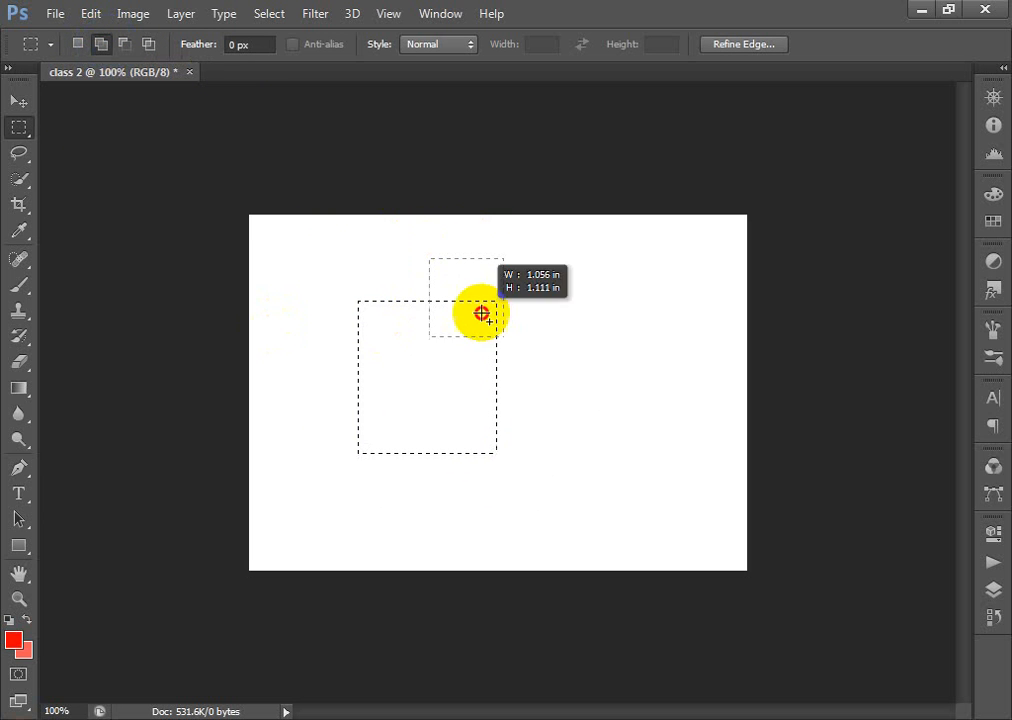
drag(657, 355, 690, 412)
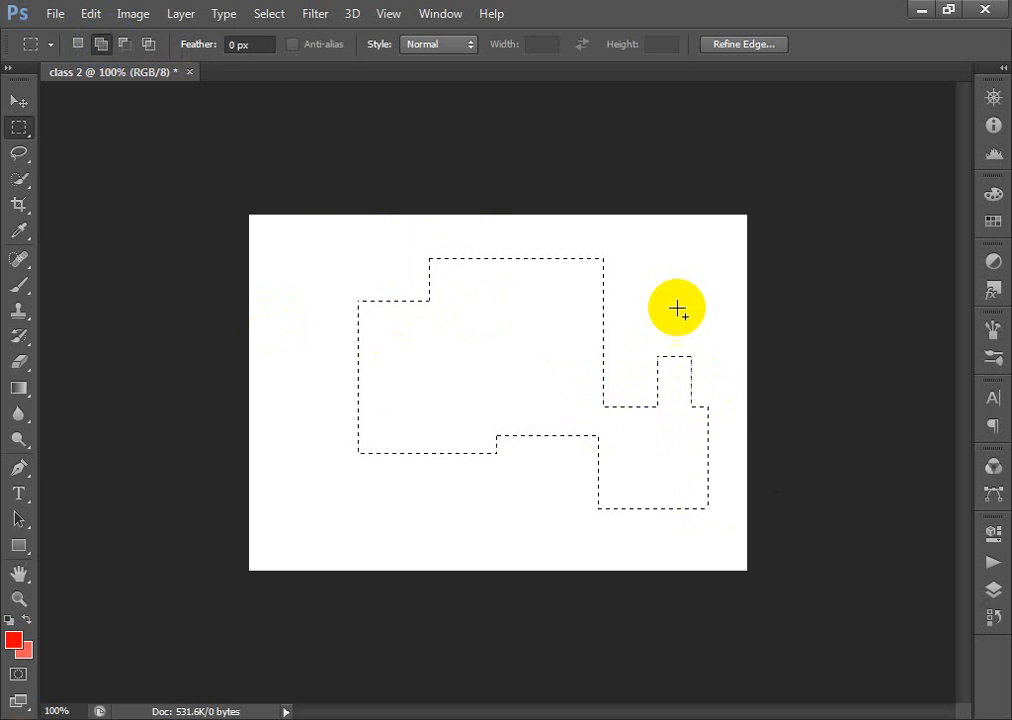
drag(639, 258, 691, 345)
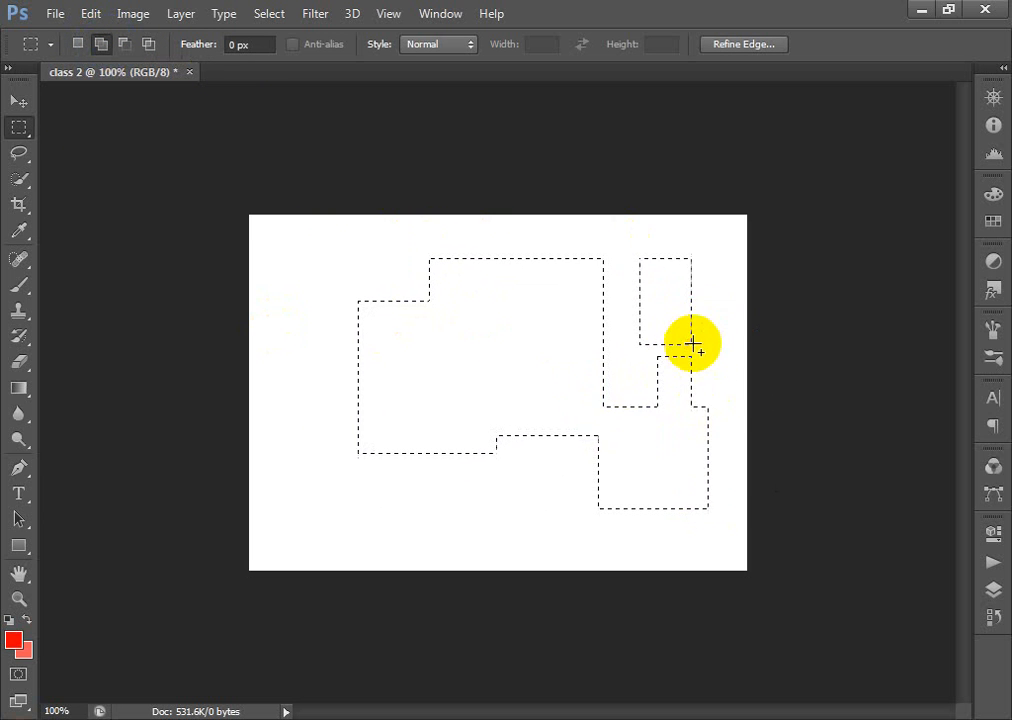
Cut away the lower-left part of the selection with three rectangles in Subtract from selection mode.
click(126, 44)
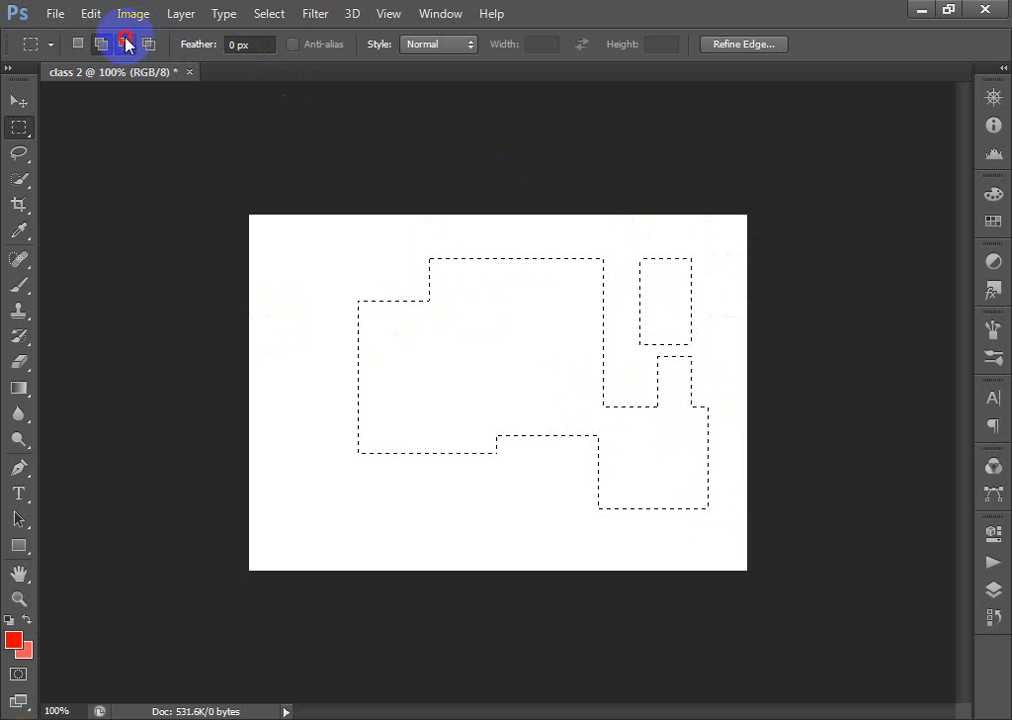
drag(333, 438, 425, 530)
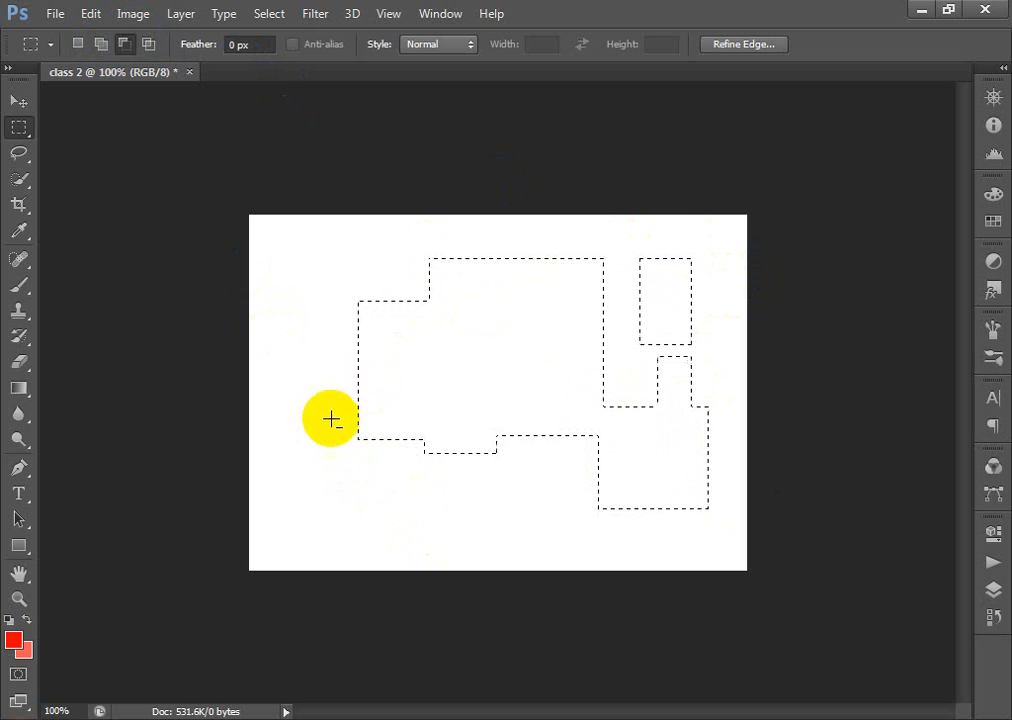
drag(330, 420, 410, 508)
drag(302, 384, 502, 522)
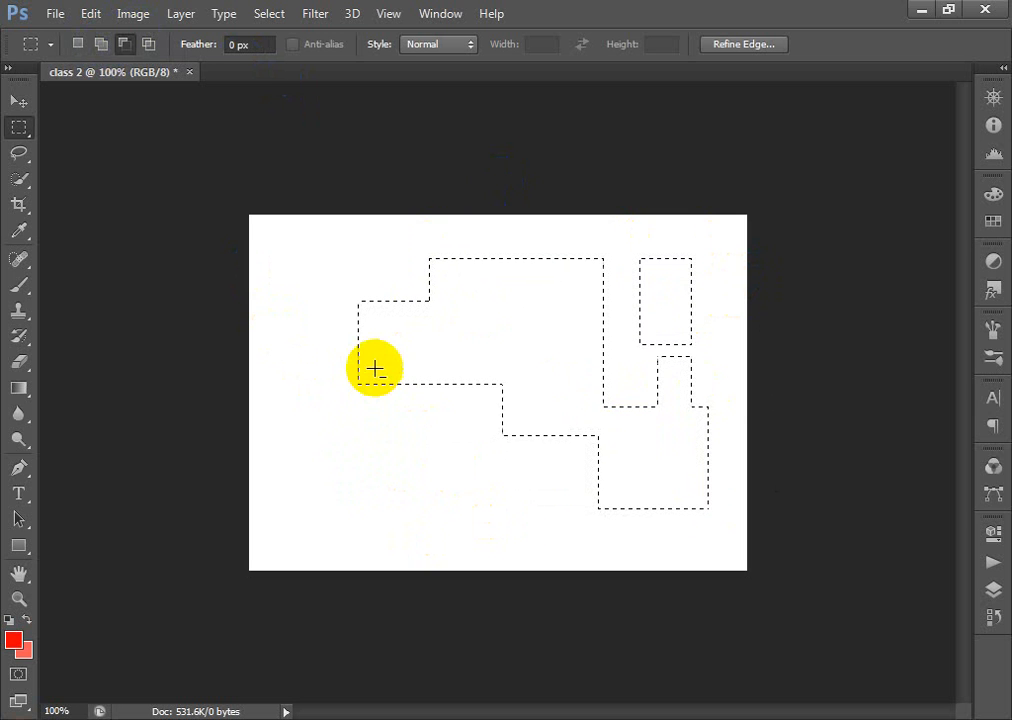
Intersect the selection with rectangles, the last one outside it, suppress the warning, and draw a fresh rectangular selection near the canvas centre.
click(150, 46)
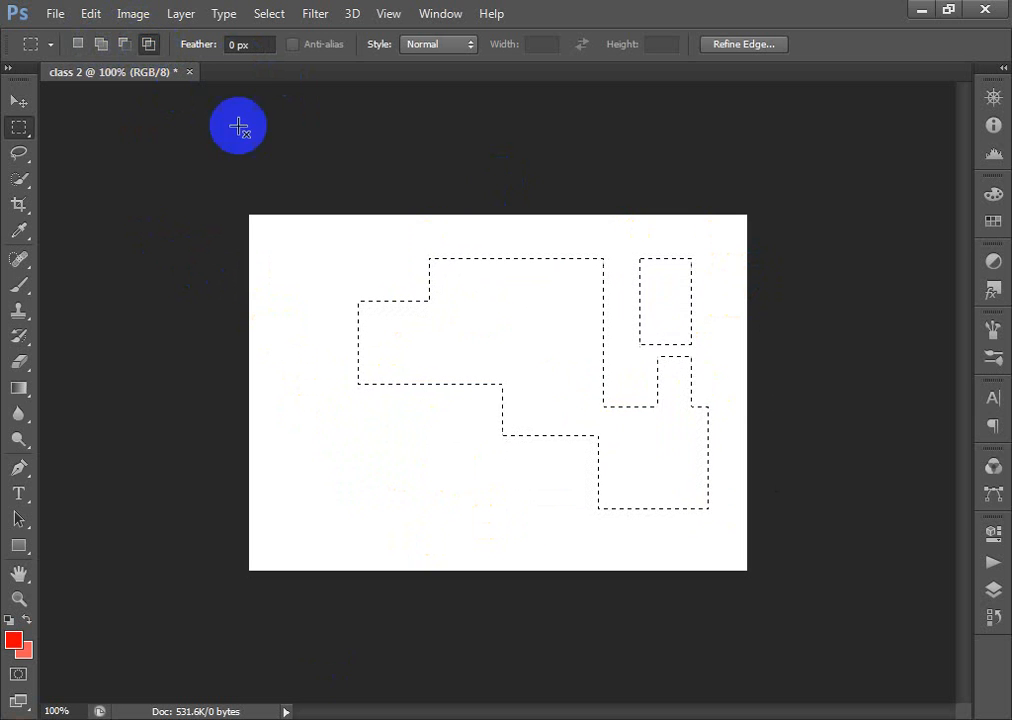
drag(300, 248, 492, 480)
drag(343, 271, 525, 425)
drag(542, 298, 623, 441)
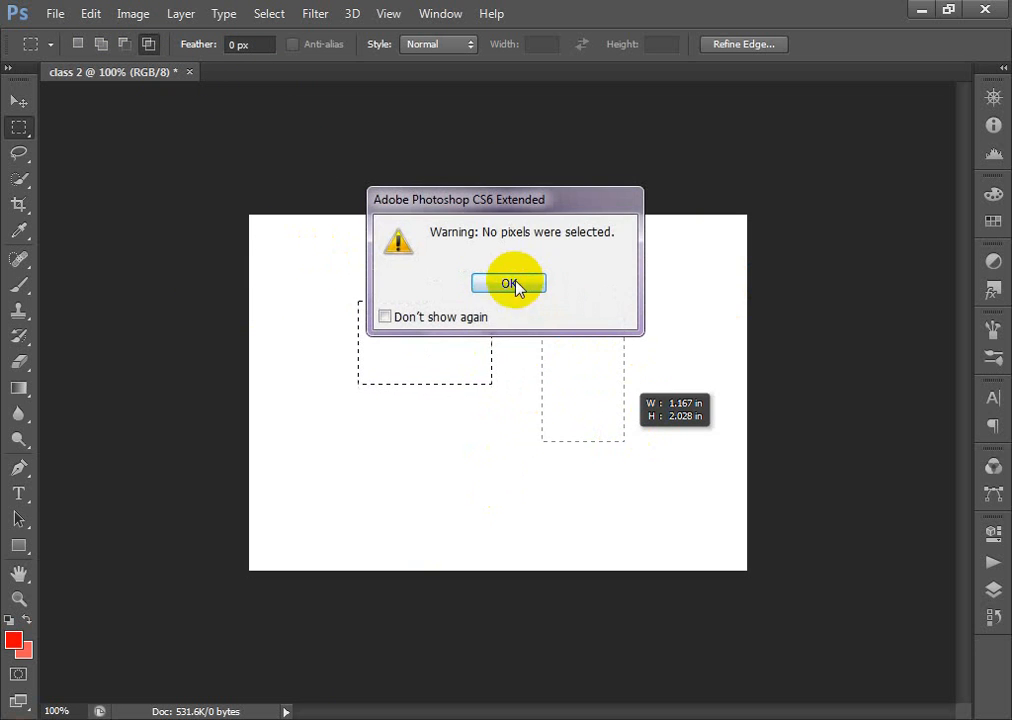
click(385, 317)
click(502, 284)
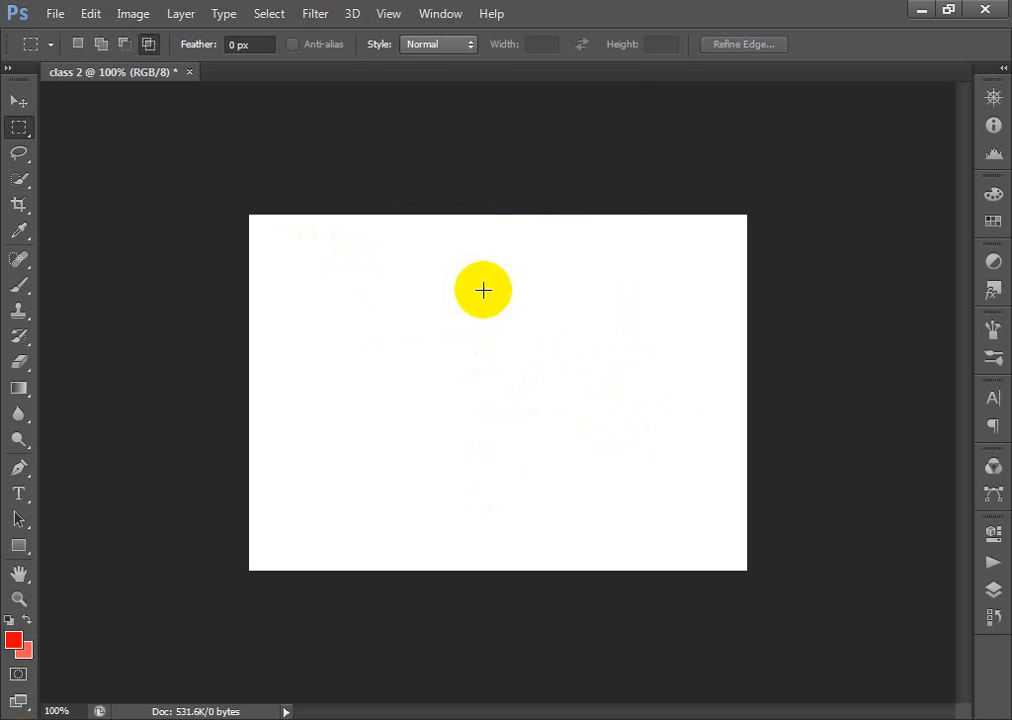
drag(378, 318, 491, 446)
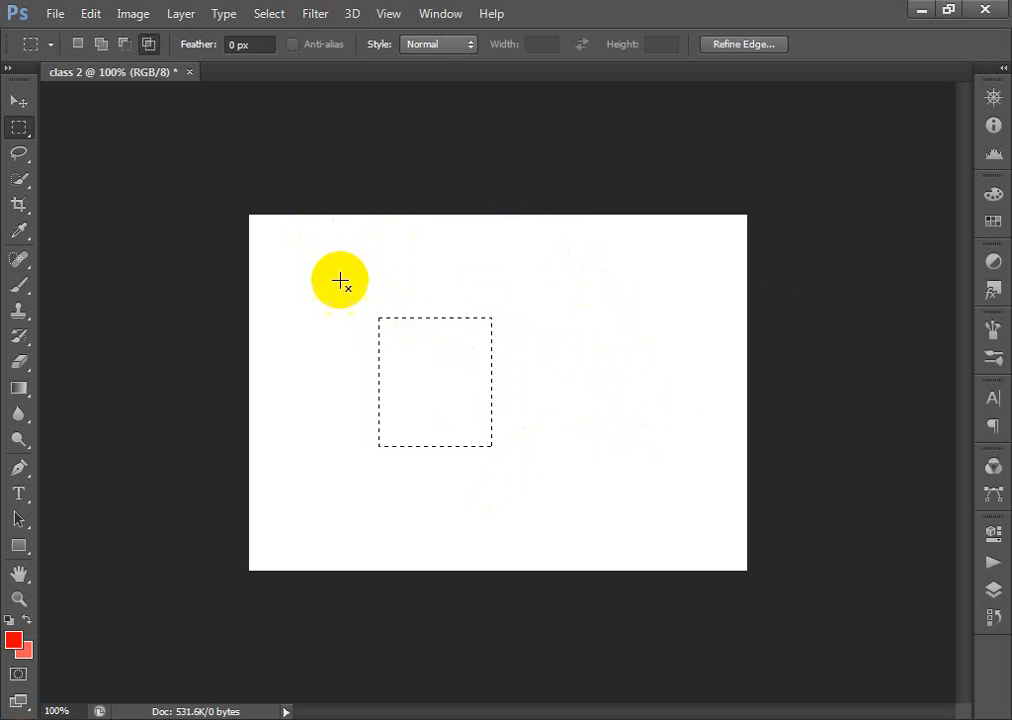
Draw an elliptical selection in the lower middle of the canvas and add an overlapping taller ellipse above it.
right_click(21, 131)
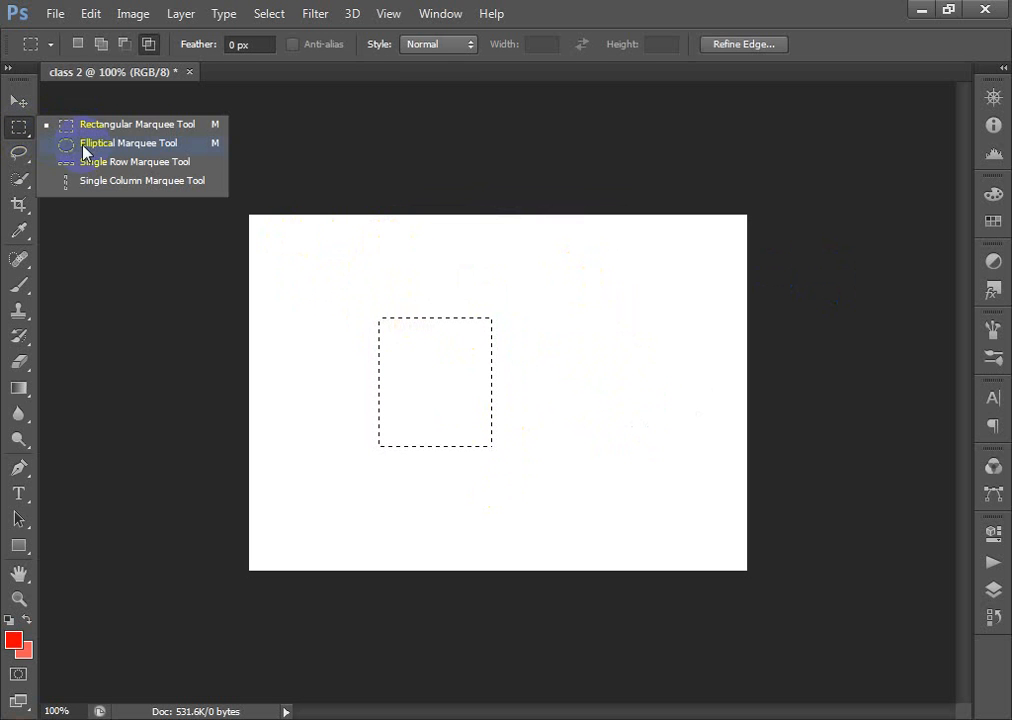
click(129, 147)
drag(445, 339, 604, 483)
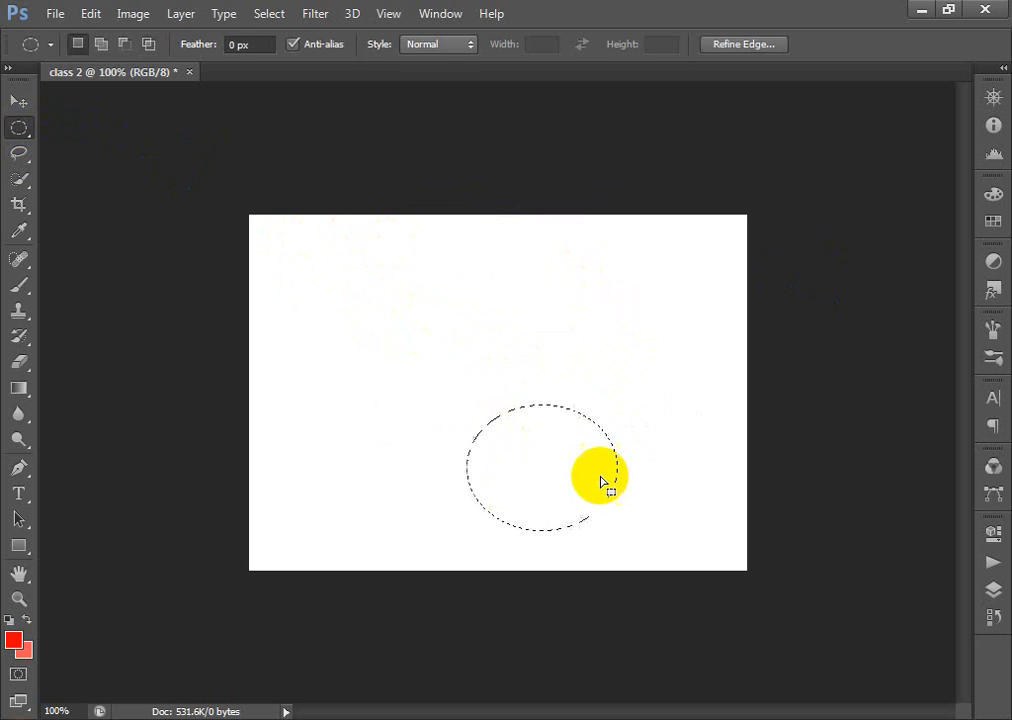
click(100, 44)
drag(487, 295, 516, 357)
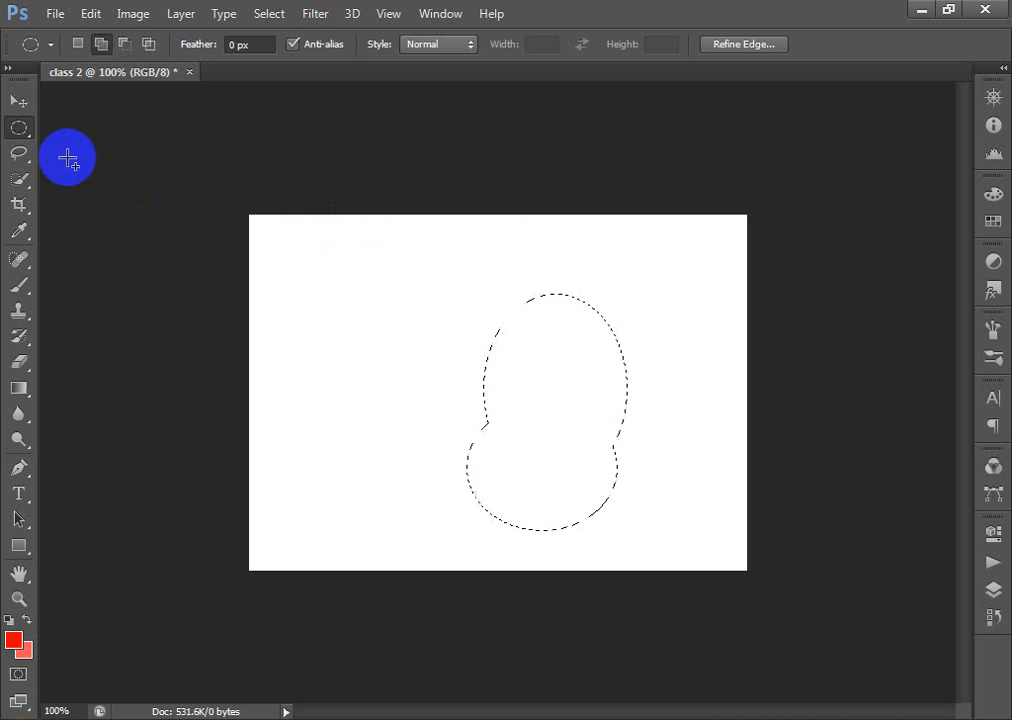
Switch to the Lasso tool and try freehand outlines beside the elliptical selection in Subtract from selection mode.
click(18, 152)
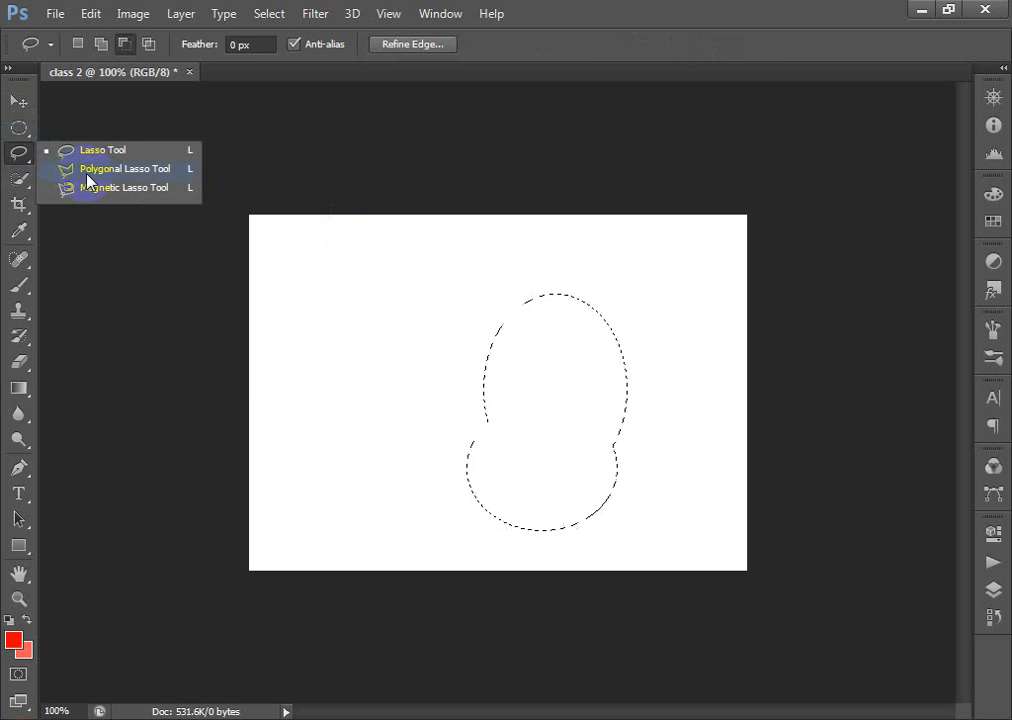
click(100, 150)
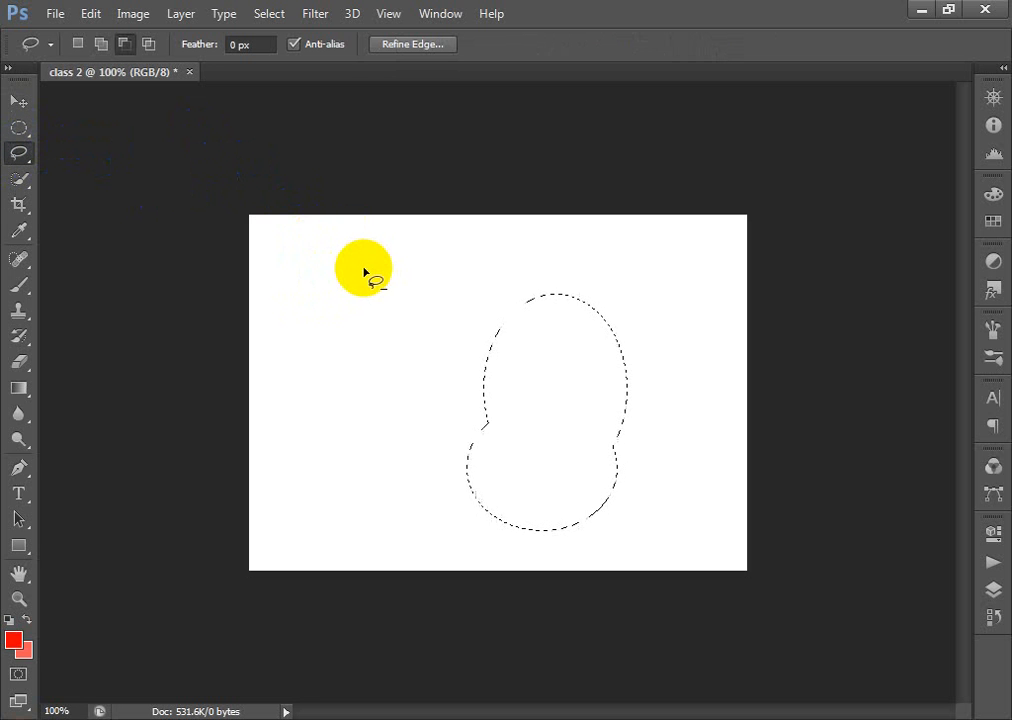
mouse_move(355, 267)
mouse_down()
mouse_move(432, 338)
mouse_move(405, 378)
mouse_move(358, 368)
mouse_move(336, 327)
mouse_move(353, 292)
mouse_move(378, 301)
mouse_move(348, 325)
mouse_move(368, 346)
mouse_move(396, 305)
mouse_move(370, 263)
mouse_move(382, 238)
mouse_move(455, 280)
mouse_up()
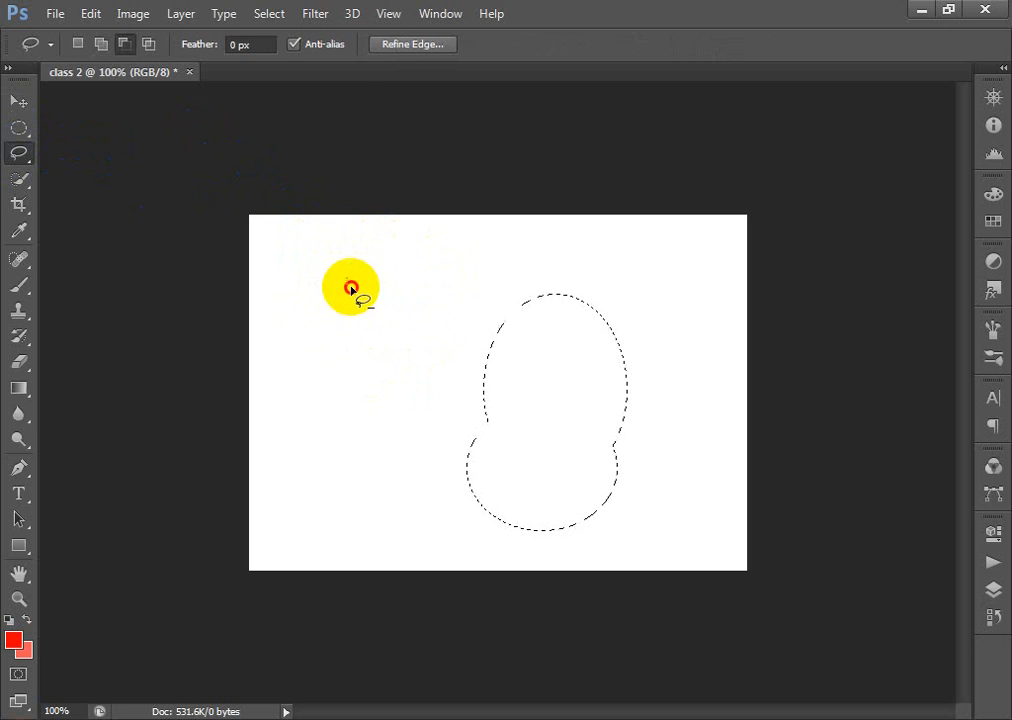
mouse_move(350, 288)
mouse_down()
mouse_move(436, 321)
mouse_move(346, 294)
mouse_move(416, 258)
mouse_move(310, 205)
mouse_up()
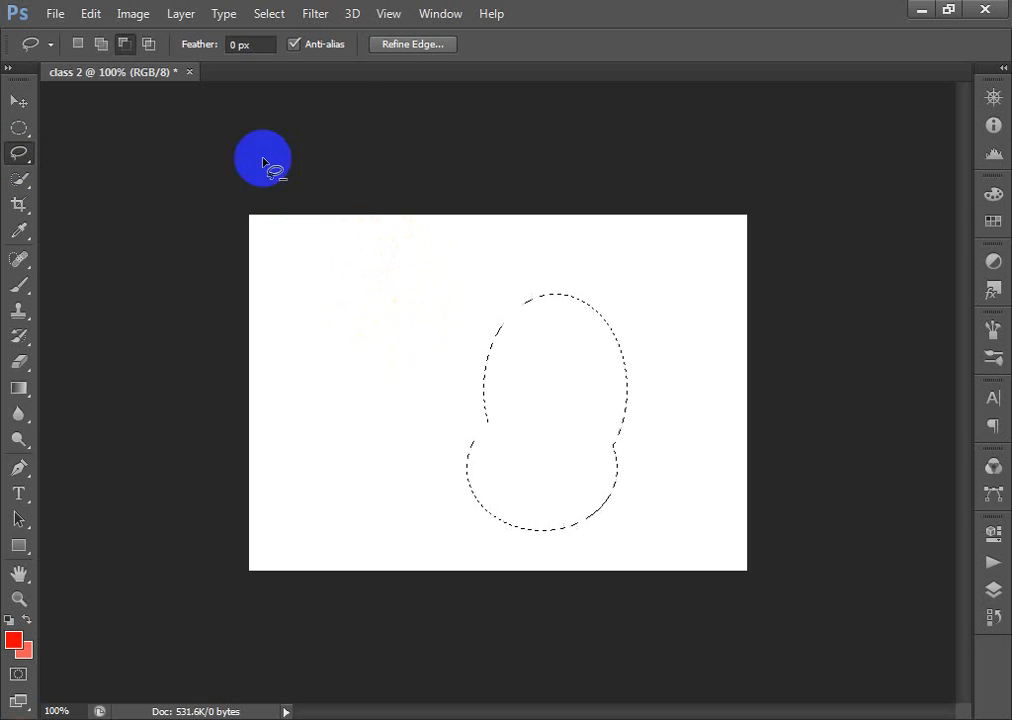
Add freehand Lasso areas to the left side of the elliptical selection in Add to selection mode.
click(124, 45)
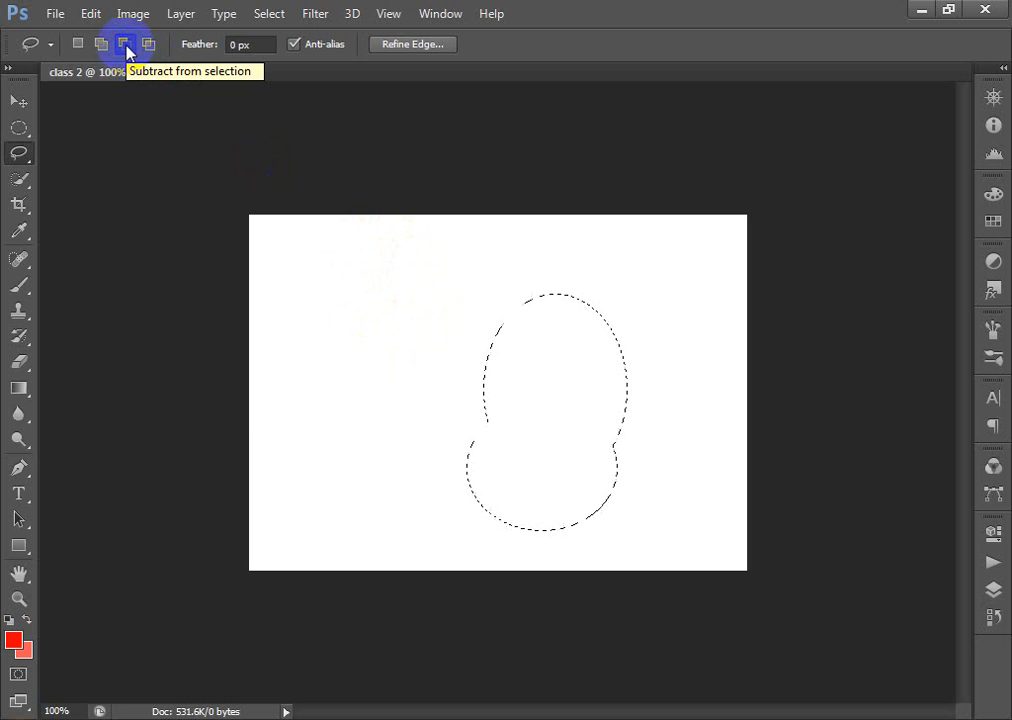
click(100, 46)
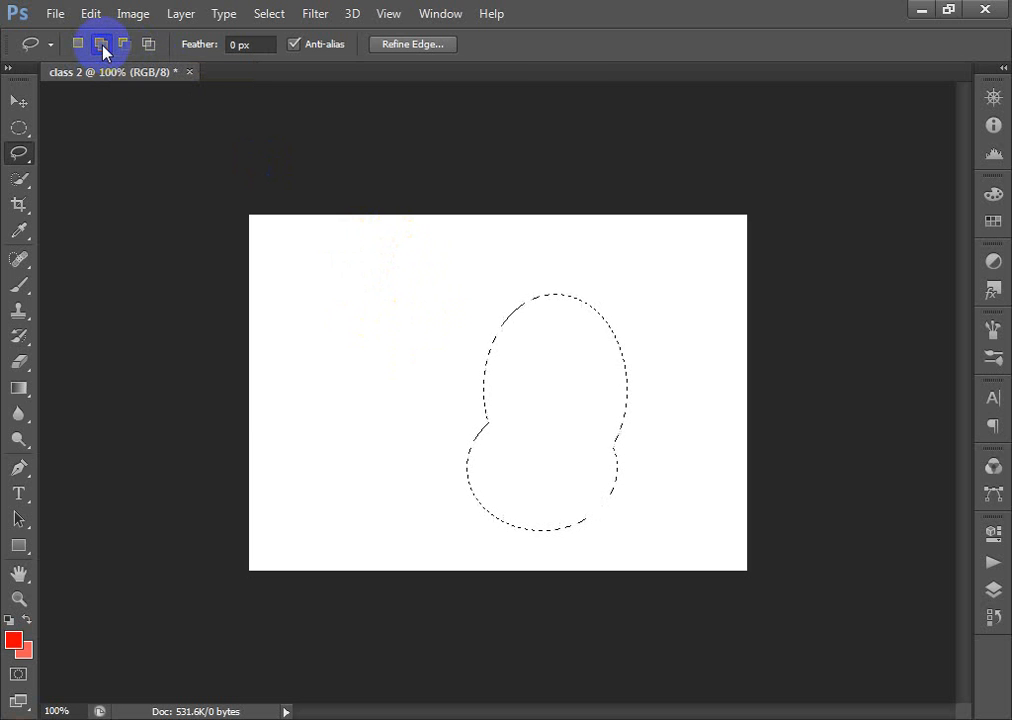
mouse_move(343, 279)
mouse_down()
mouse_move(438, 429)
mouse_move(384, 290)
mouse_up()
drag(429, 340, 426, 288)
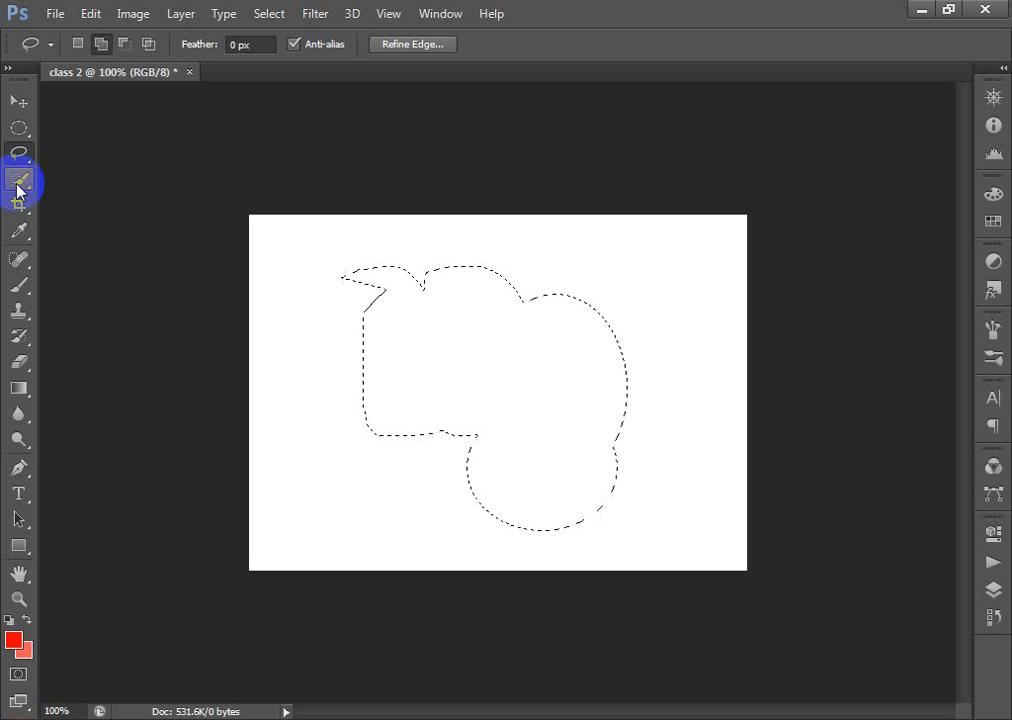
Brush over the white canvas with the Quick Selection tool to select all of it.
click(17, 183)
mouse_move(468, 222)
mouse_down()
mouse_move(578, 281)
mouse_move(554, 310)
mouse_move(534, 301)
mouse_move(547, 282)
mouse_move(509, 309)
mouse_up()
mouse_move(480, 268)
mouse_down()
mouse_move(450, 255)
mouse_move(429, 276)
mouse_move(531, 269)
mouse_move(580, 296)
mouse_move(590, 342)
mouse_move(578, 323)
mouse_up()
mouse_move(575, 272)
mouse_down()
mouse_move(590, 264)
mouse_move(512, 305)
mouse_up()
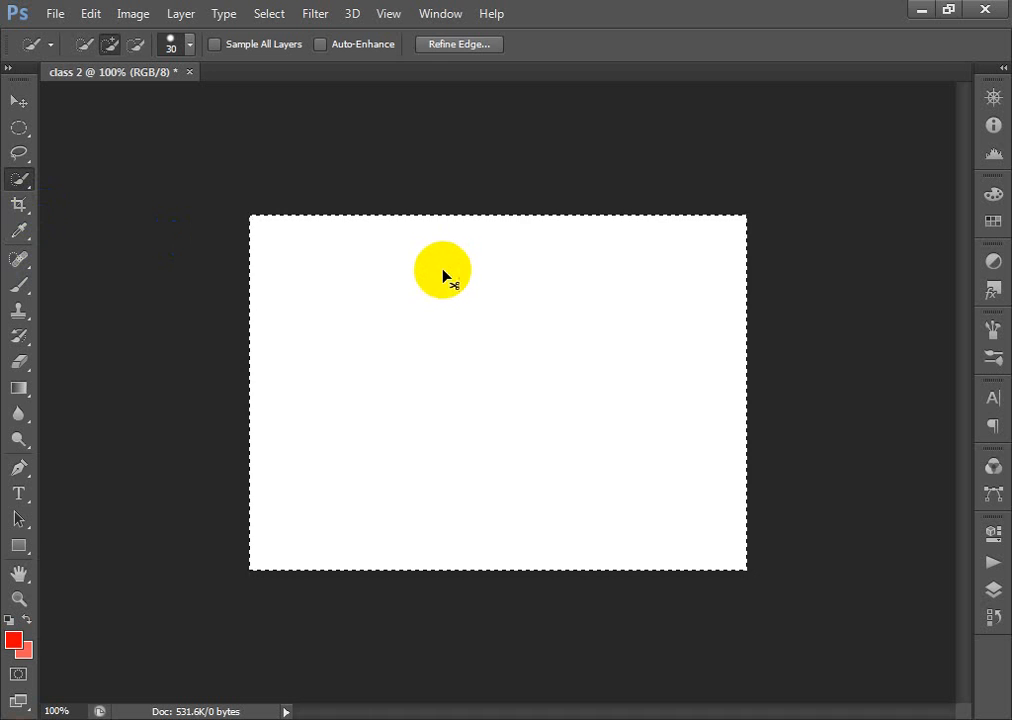
Clear the selection and select the whole white canvas with the Magic Wand tool at a tolerance of 32.
key(ctrl+d)
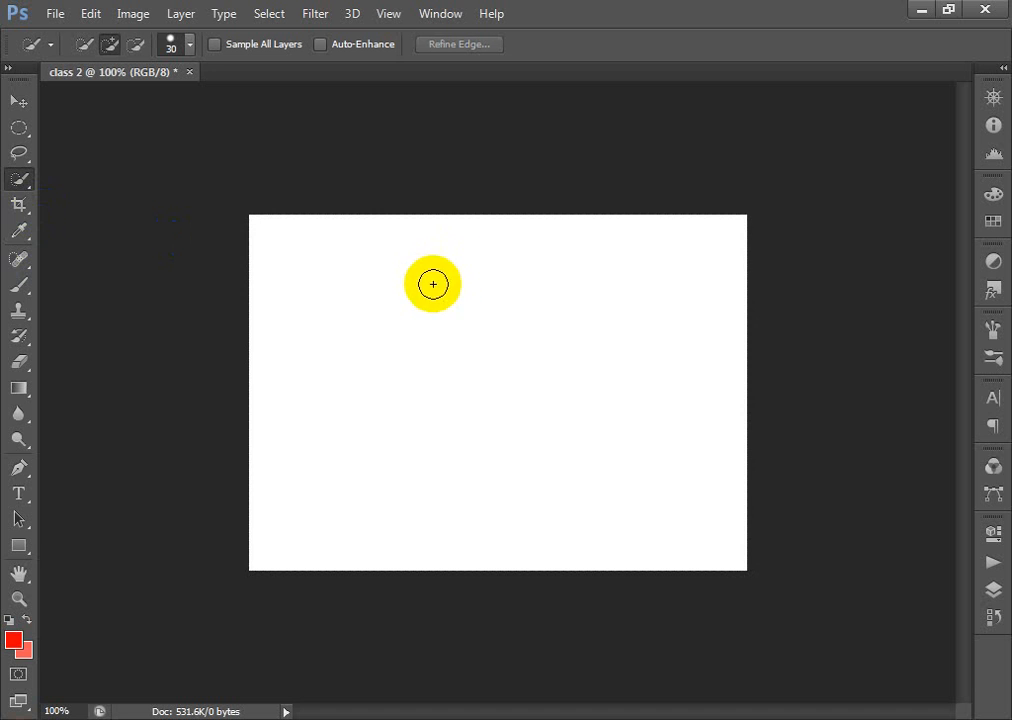
click(29, 181)
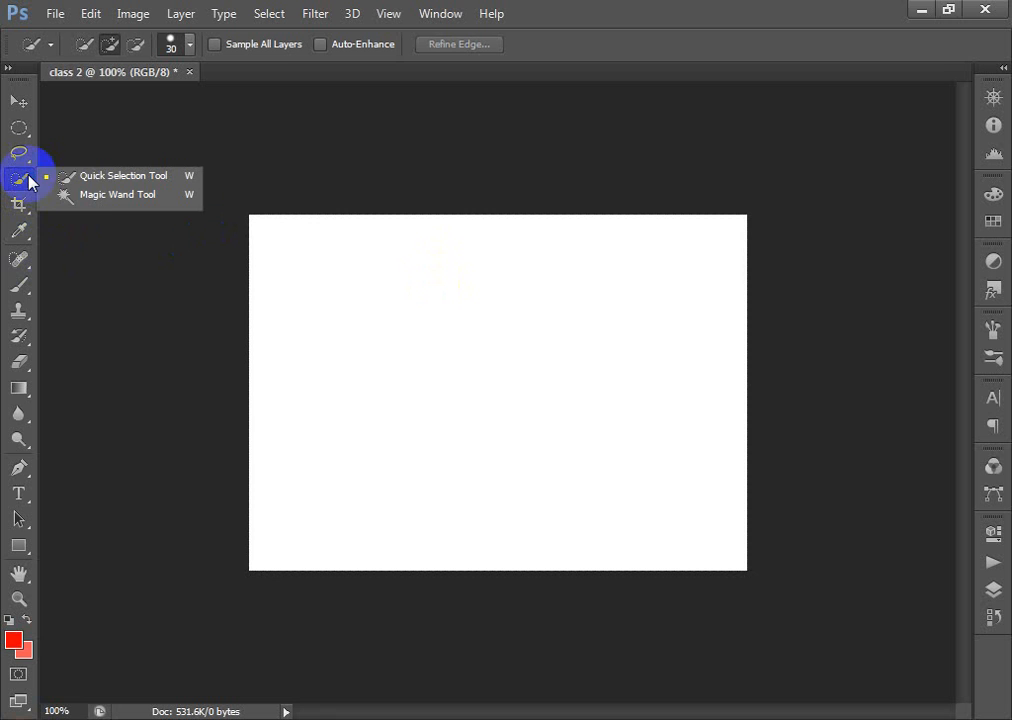
click(95, 196)
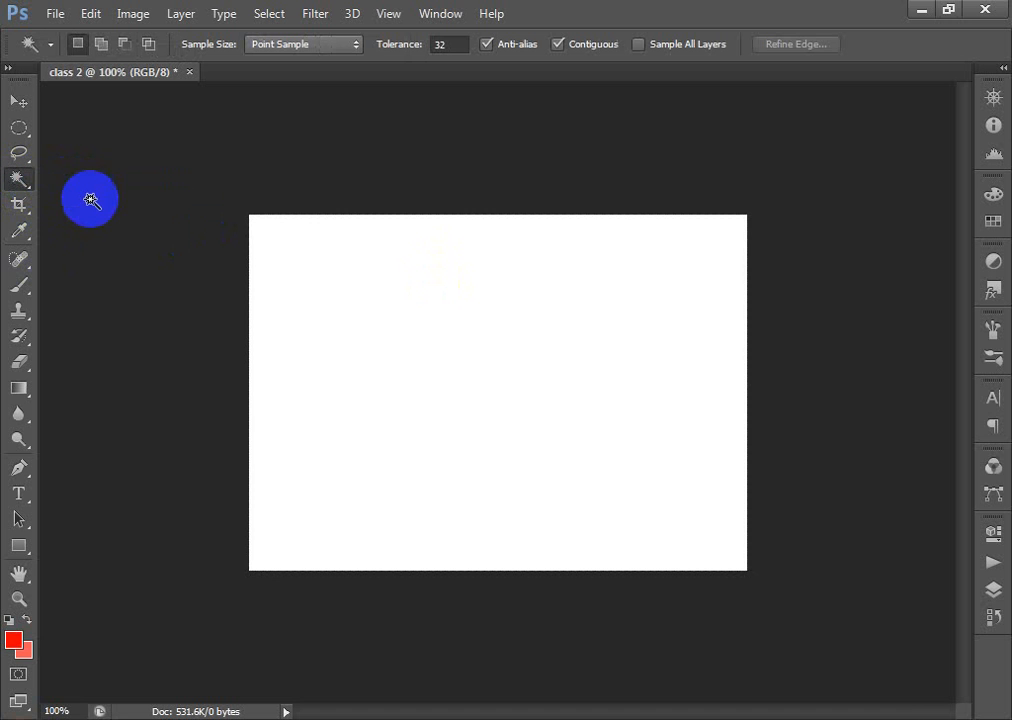
click(455, 314)
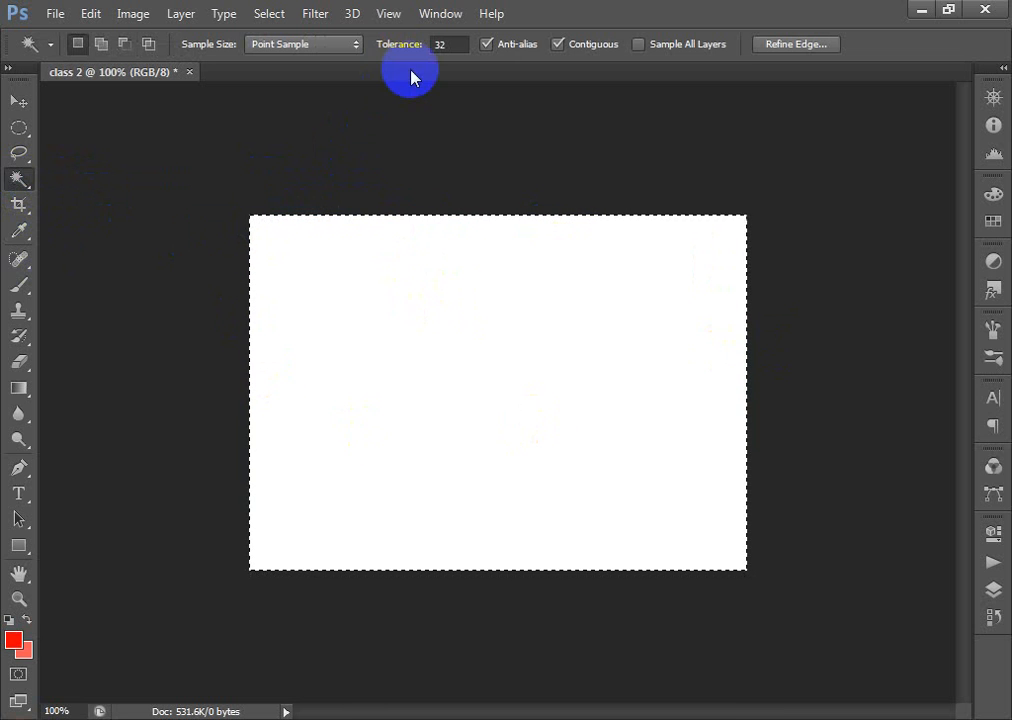
click(455, 45)
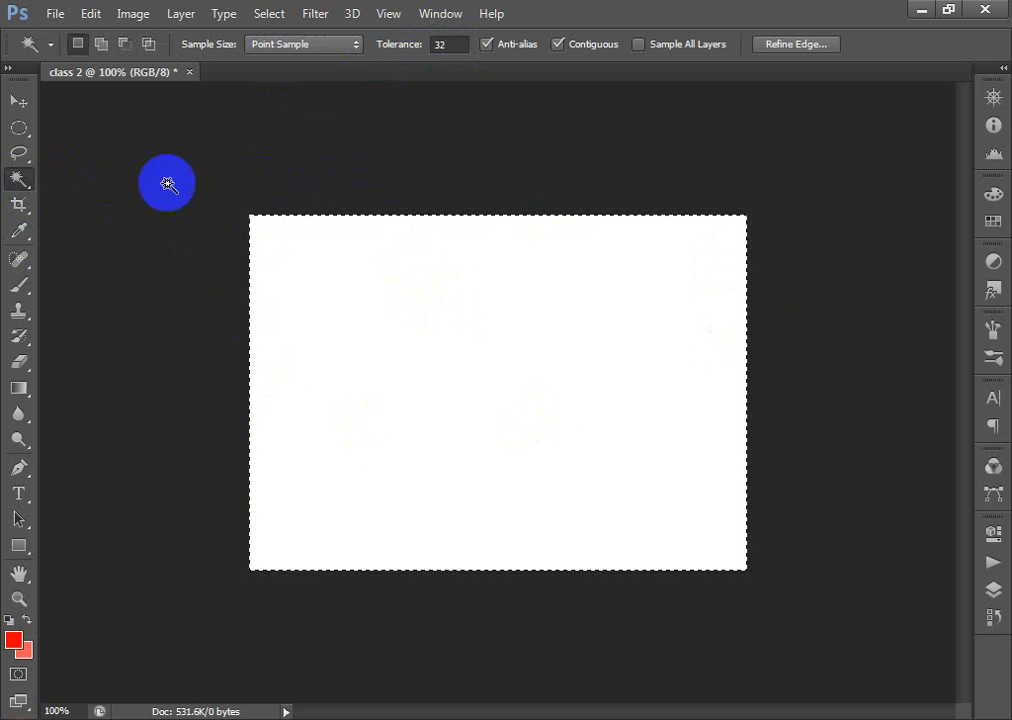
click(303, 252)
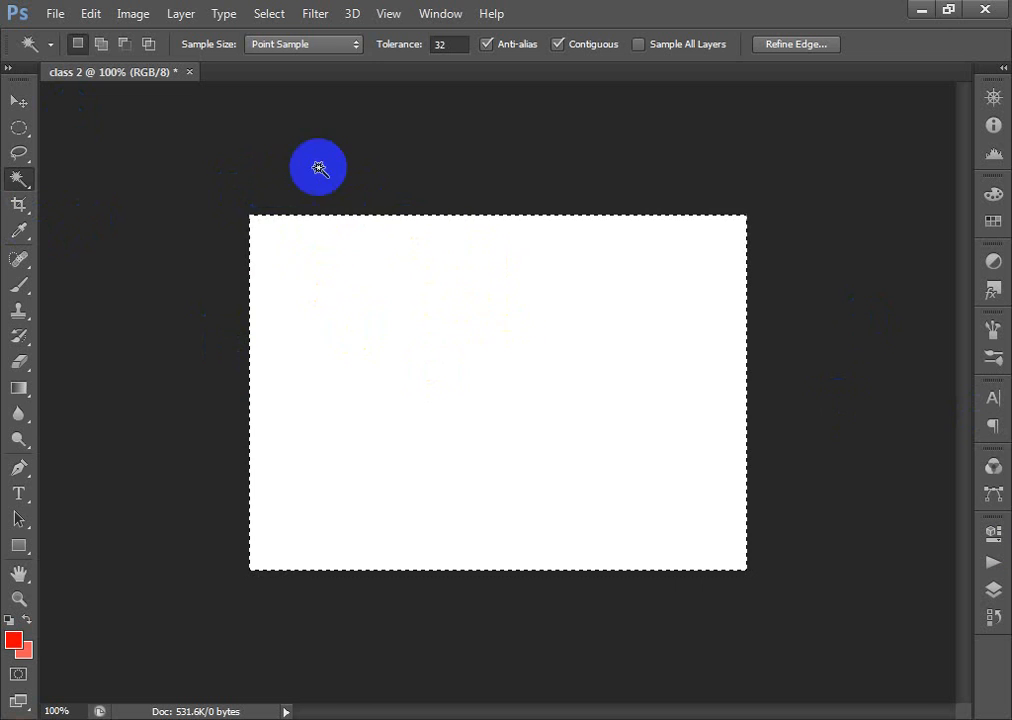
Crop the white canvas to a custom 12 x 5 ratio with the Crop tool.
click(19, 207)
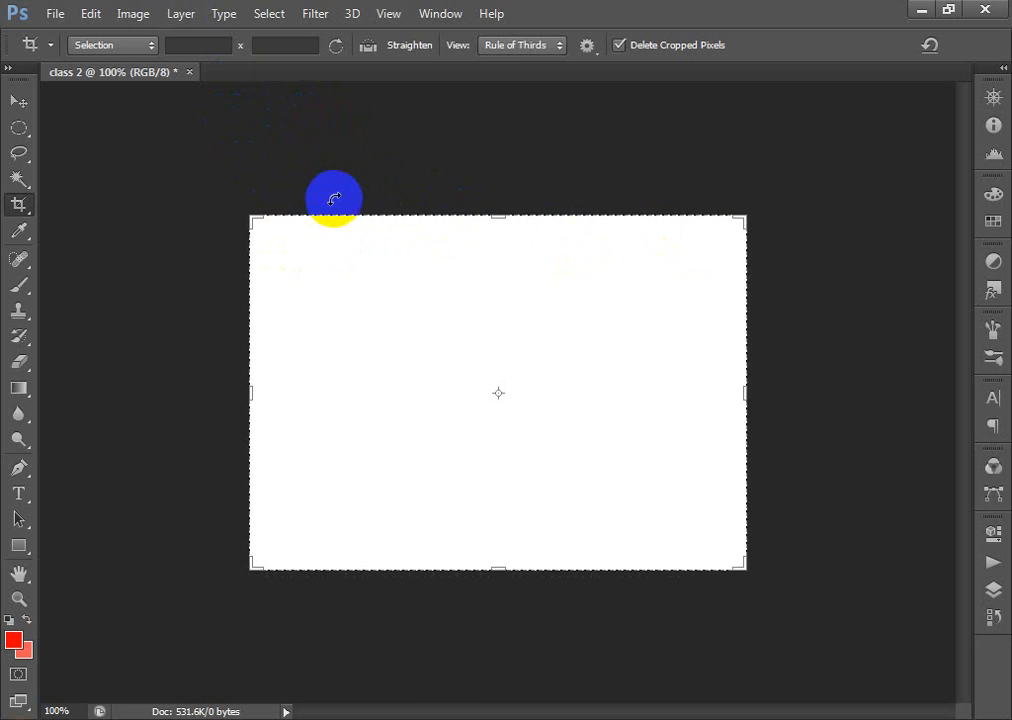
click(186, 43)
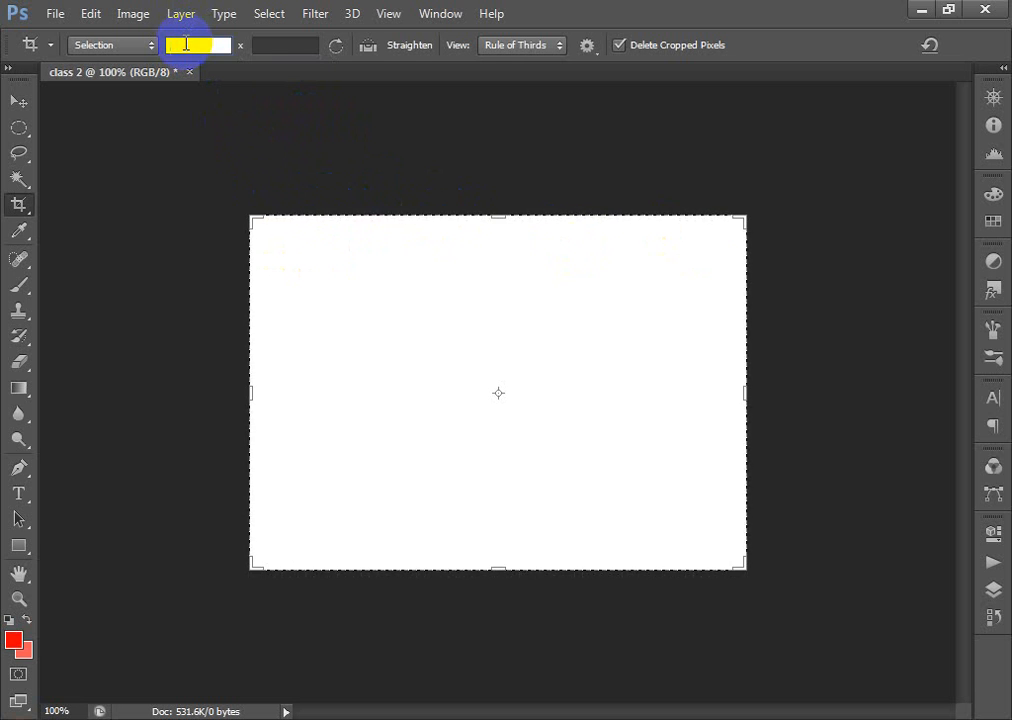
text(12)
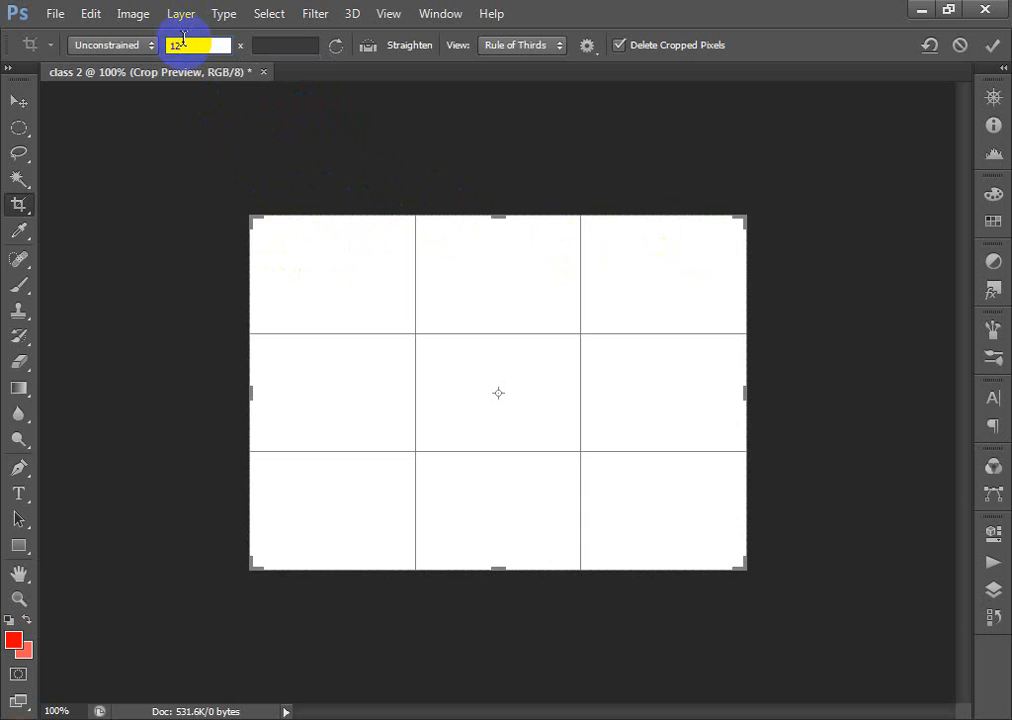
click(302, 47)
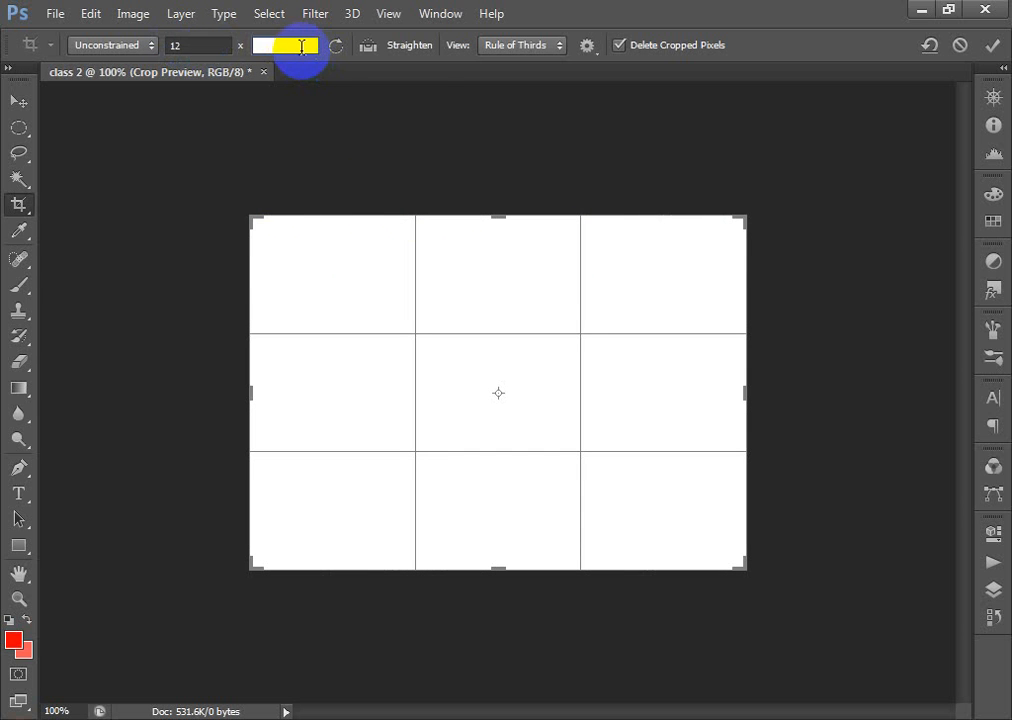
text(5)
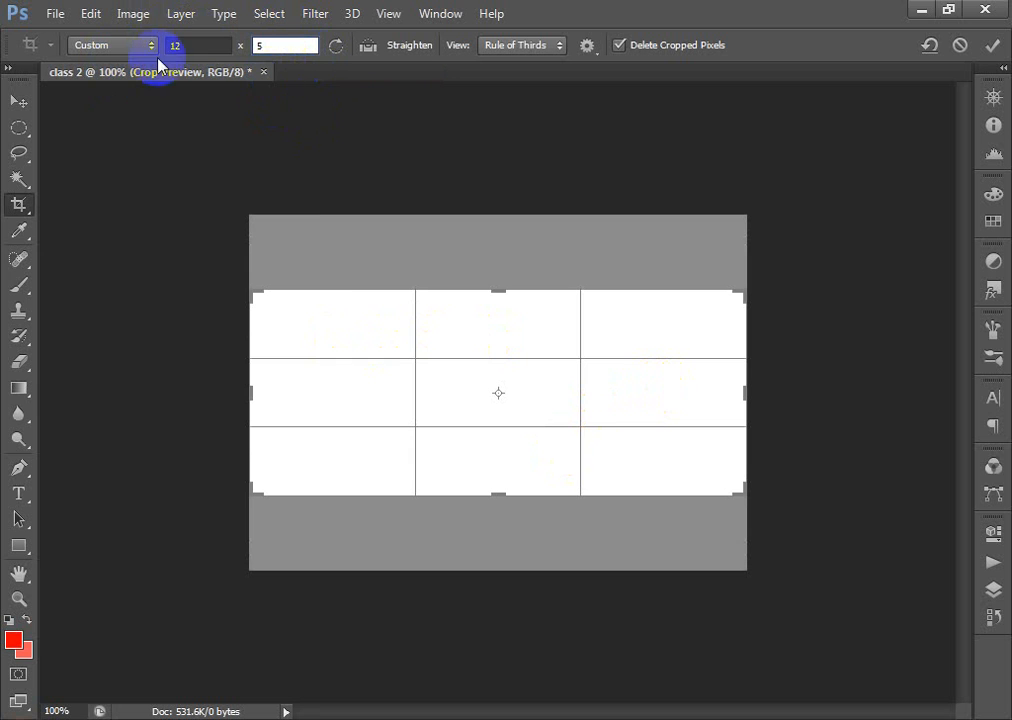
key(Return)
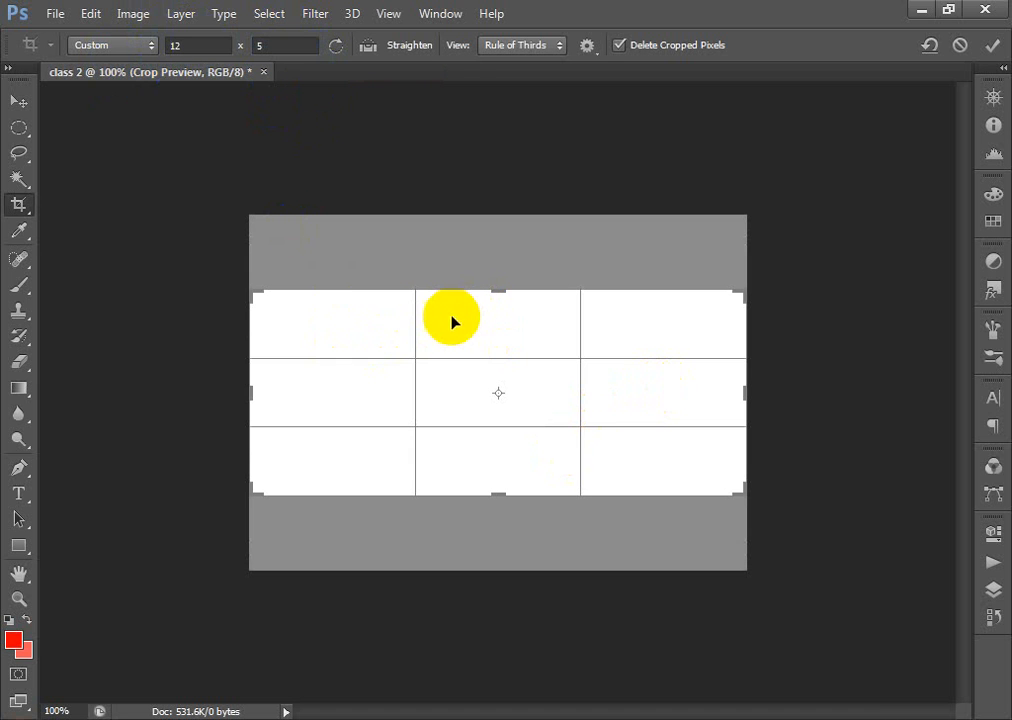
click(517, 318)
key(Return)
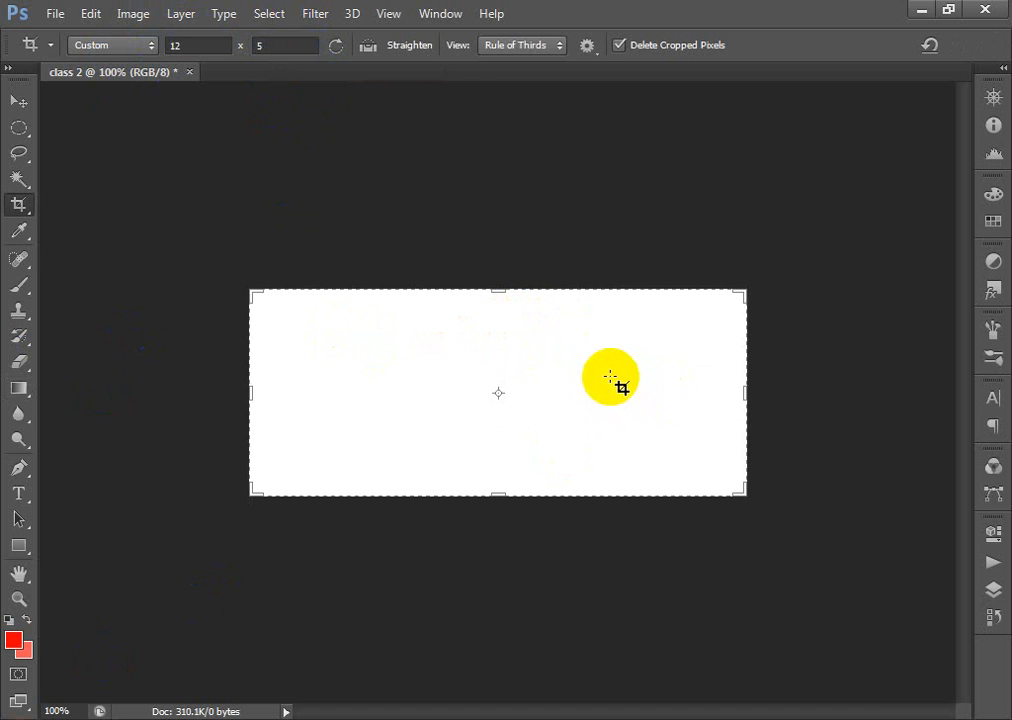
ctrl+click(457, 374)
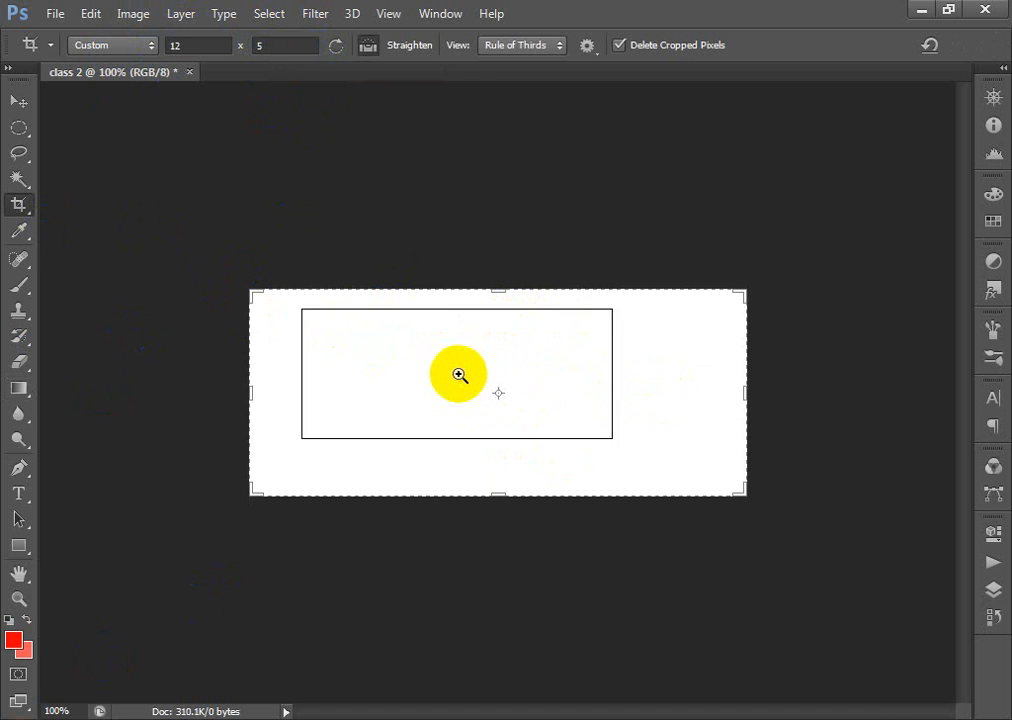
key(ctrl+minus)
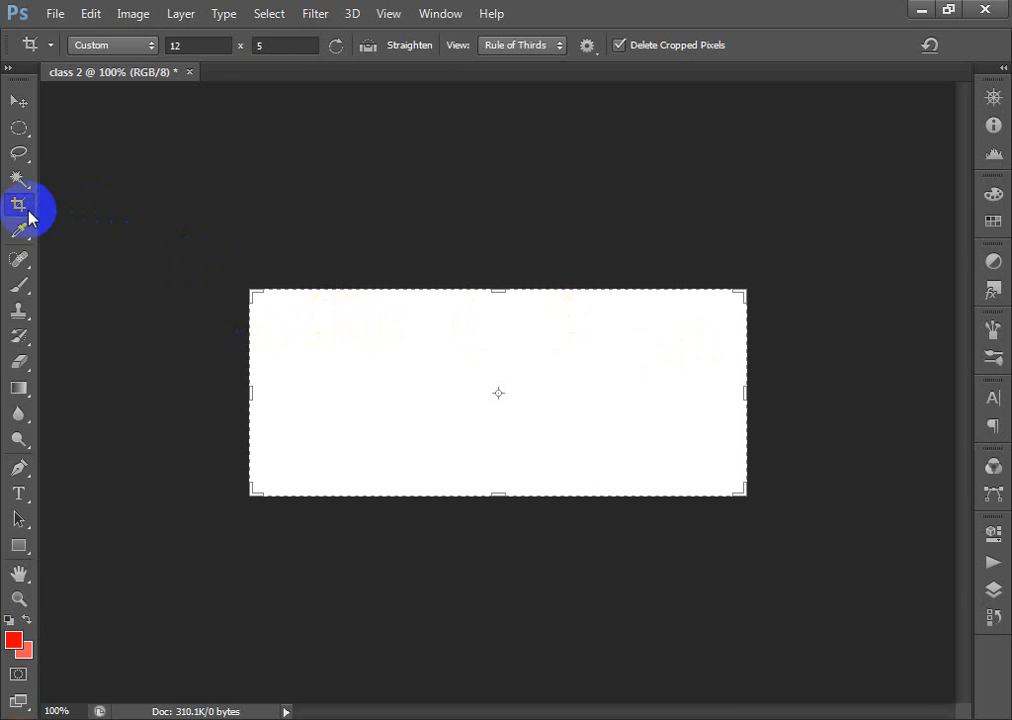
Try a Perspective Crop frame over the upper-left part of the canvas and cancel it.
drag(19, 213, 162, 229)
drag(78, 228, 95, 221)
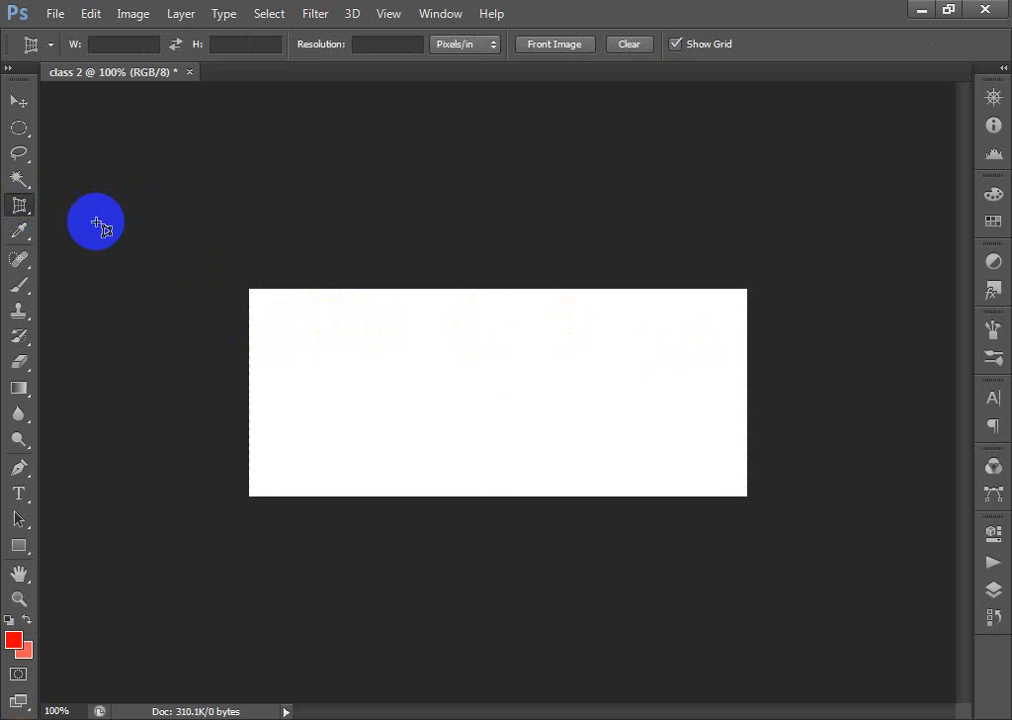
drag(330, 337, 673, 443)
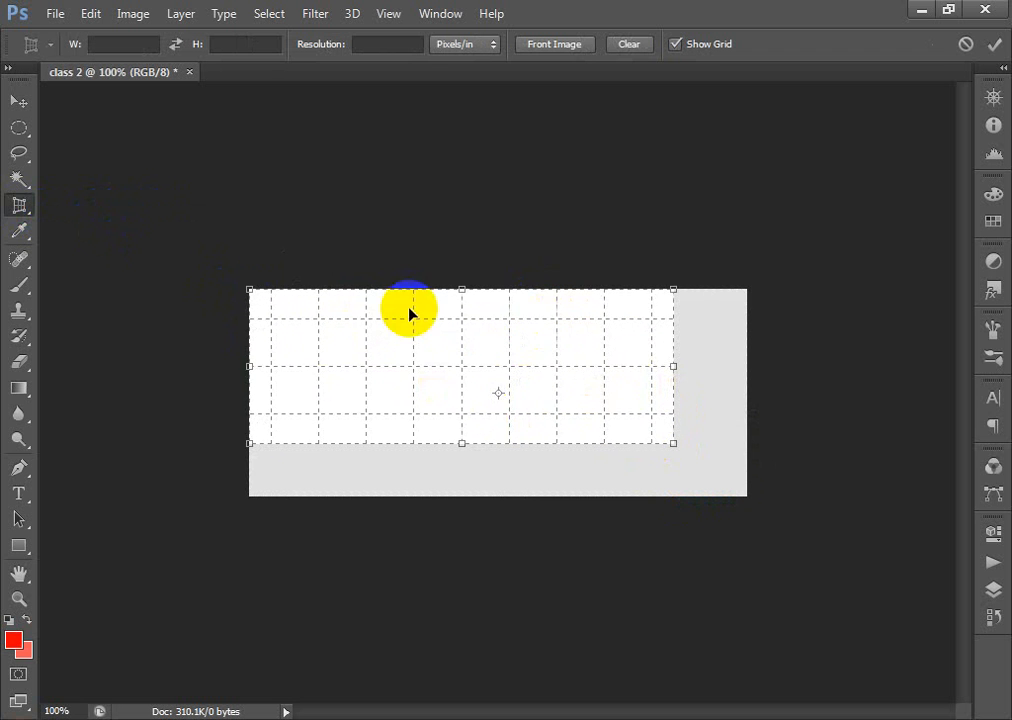
right_click(587, 350)
click(634, 386)
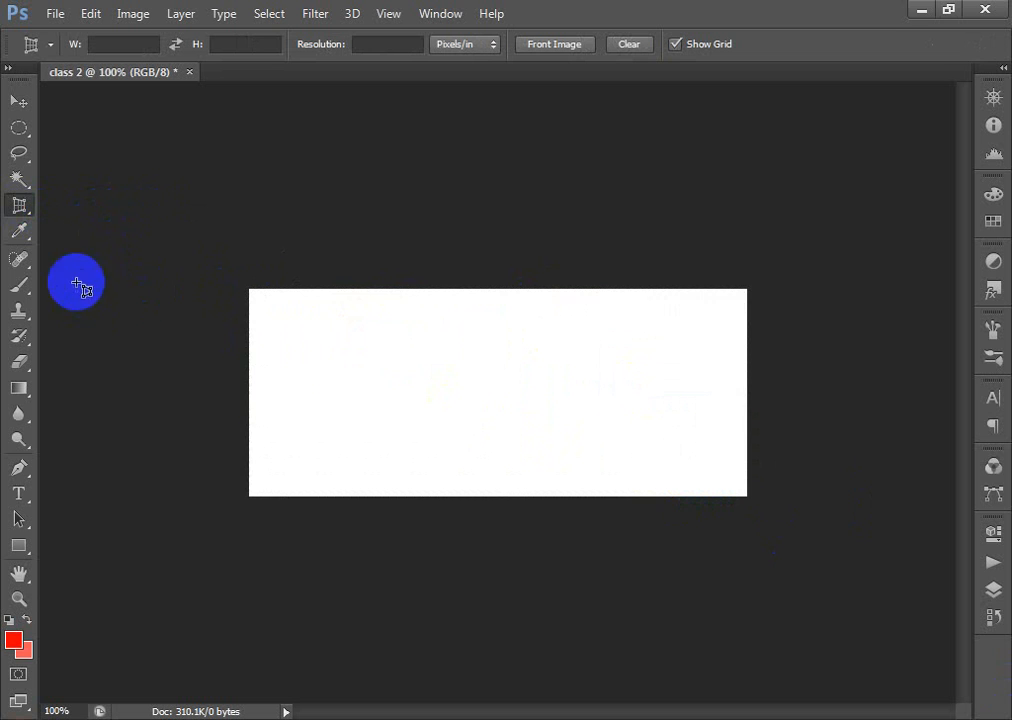
Activate the Spot Healing Brush tool.
click(19, 231)
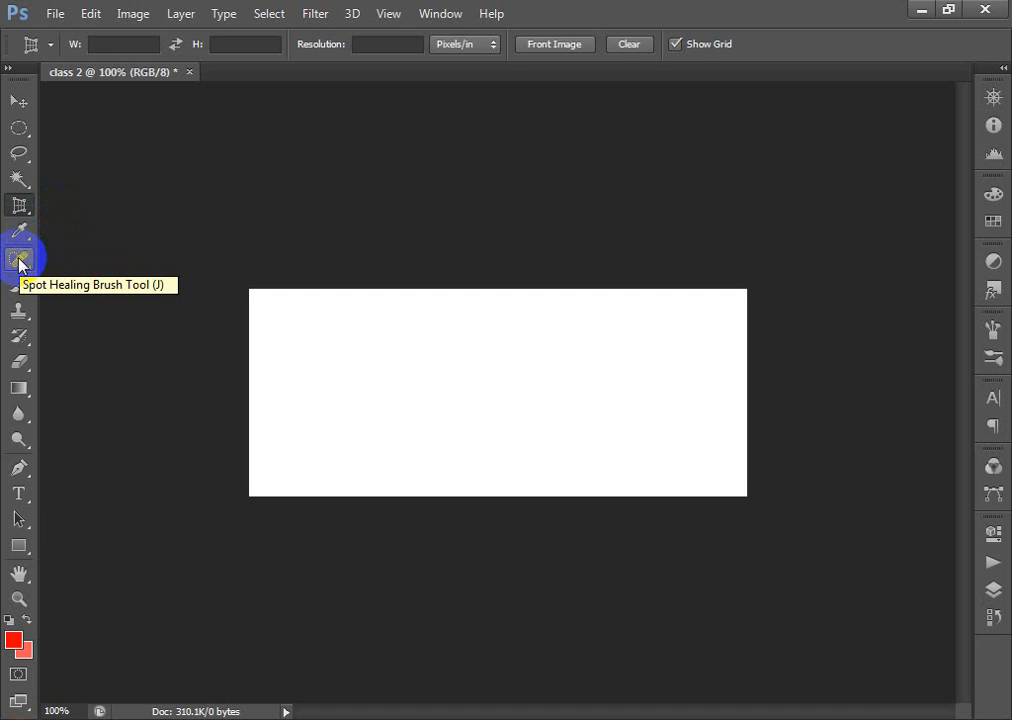
click(19, 261)
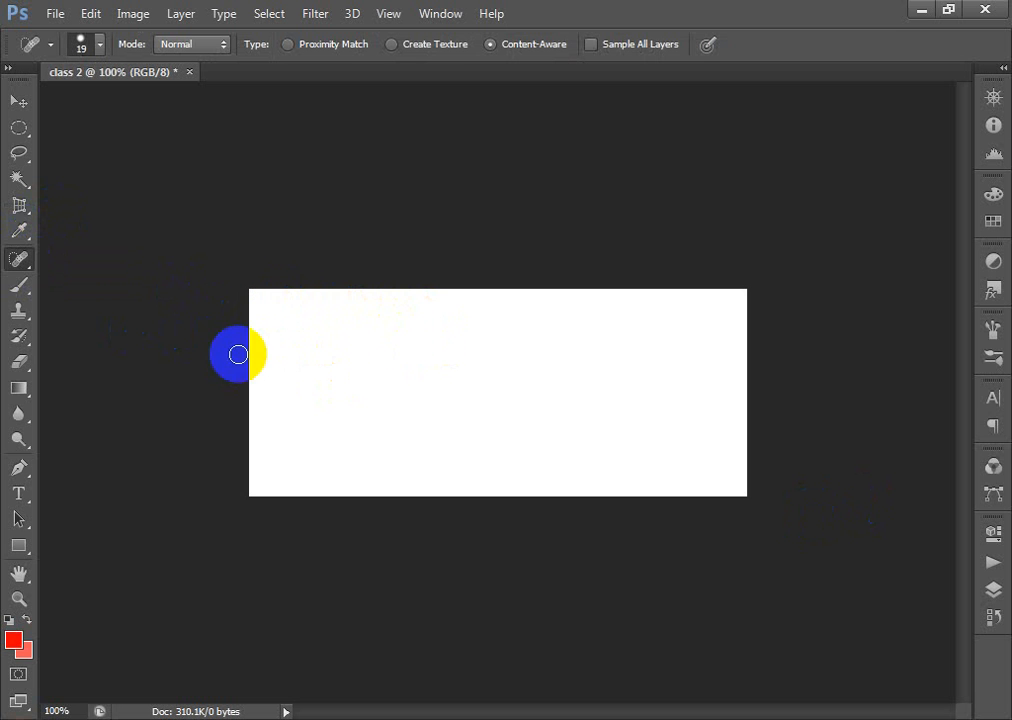
click(56, 18)
click(80, 38)
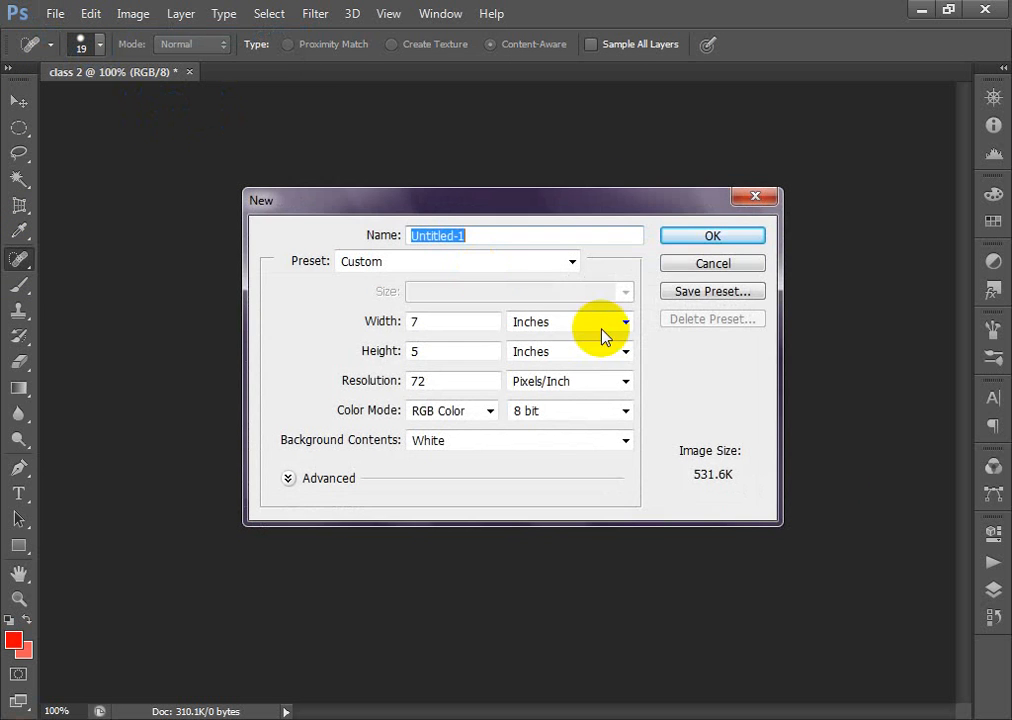
click(675, 266)
Open the image download (1).jpg from My Pictures and enlarge the man at the monitor.
click(55, 14)
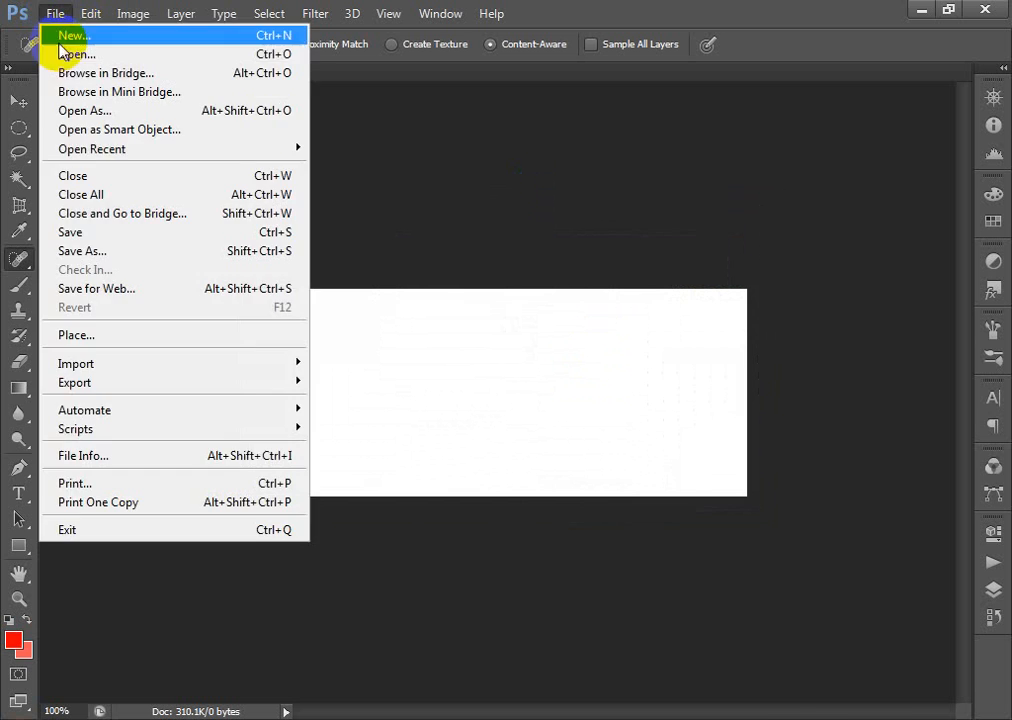
click(66, 54)
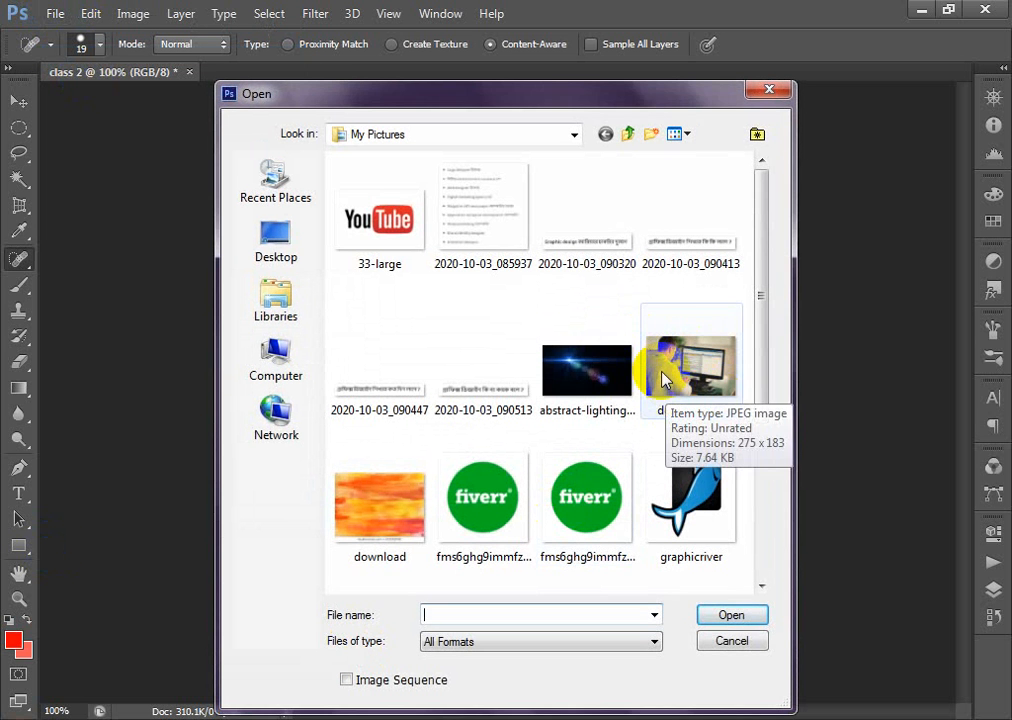
double_click(663, 380)
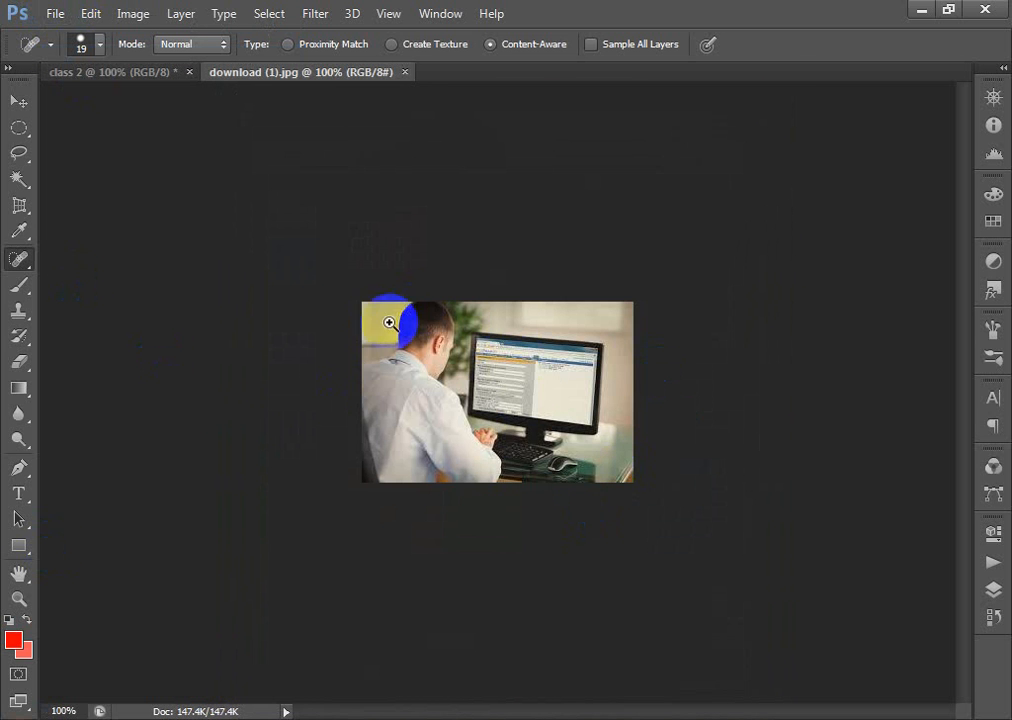
drag(390, 323, 571, 477)
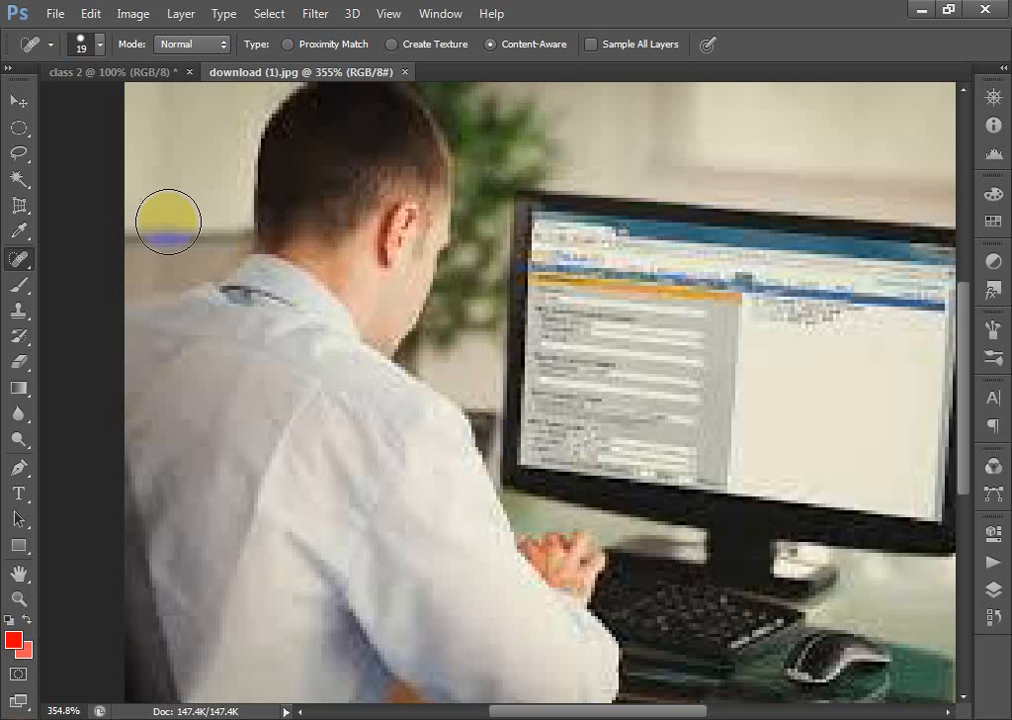
Set the Spot Healing Brush size to 5 px and permanently dismiss the warning about manually setting a sample source.
right_click(20, 260)
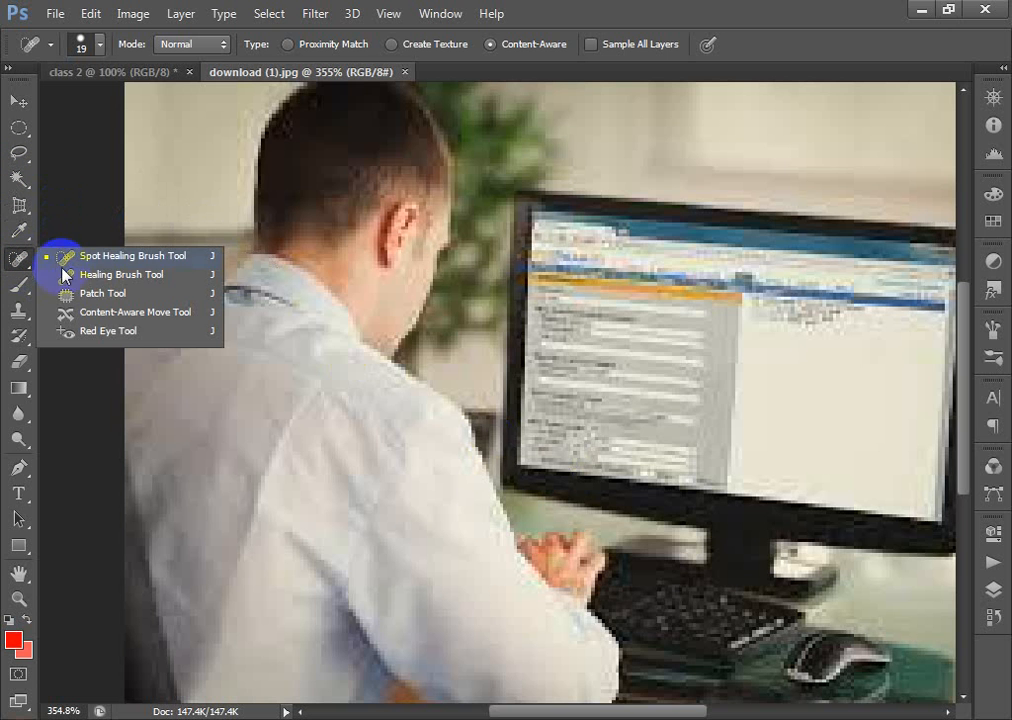
click(150, 256)
right_click(366, 270)
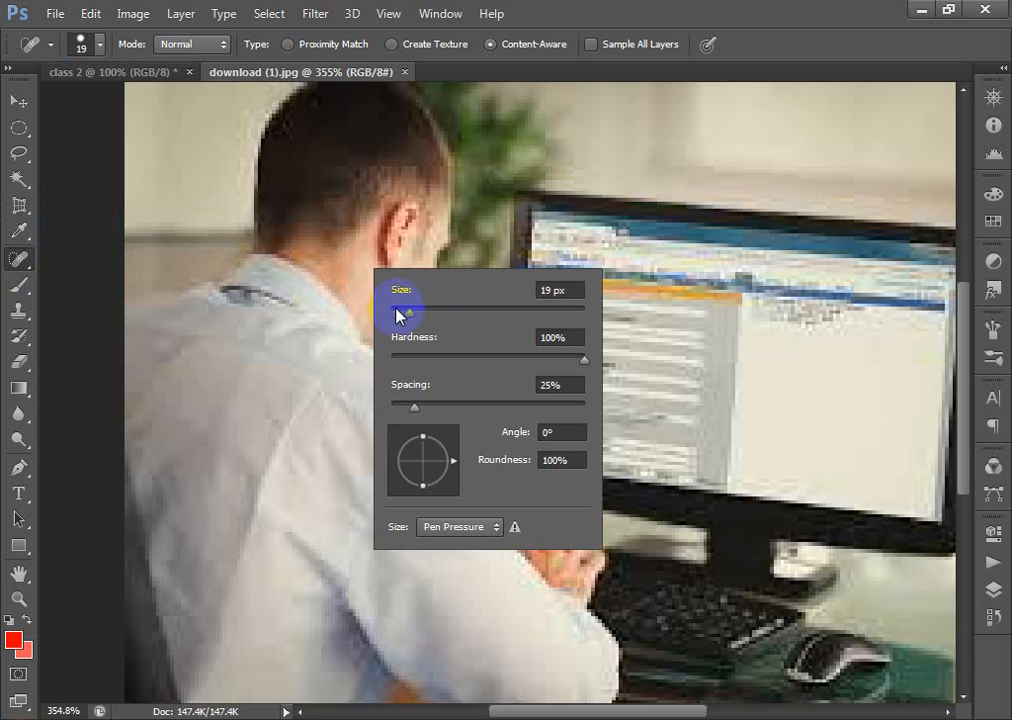
drag(399, 315, 328, 255)
alt+click(365, 258)
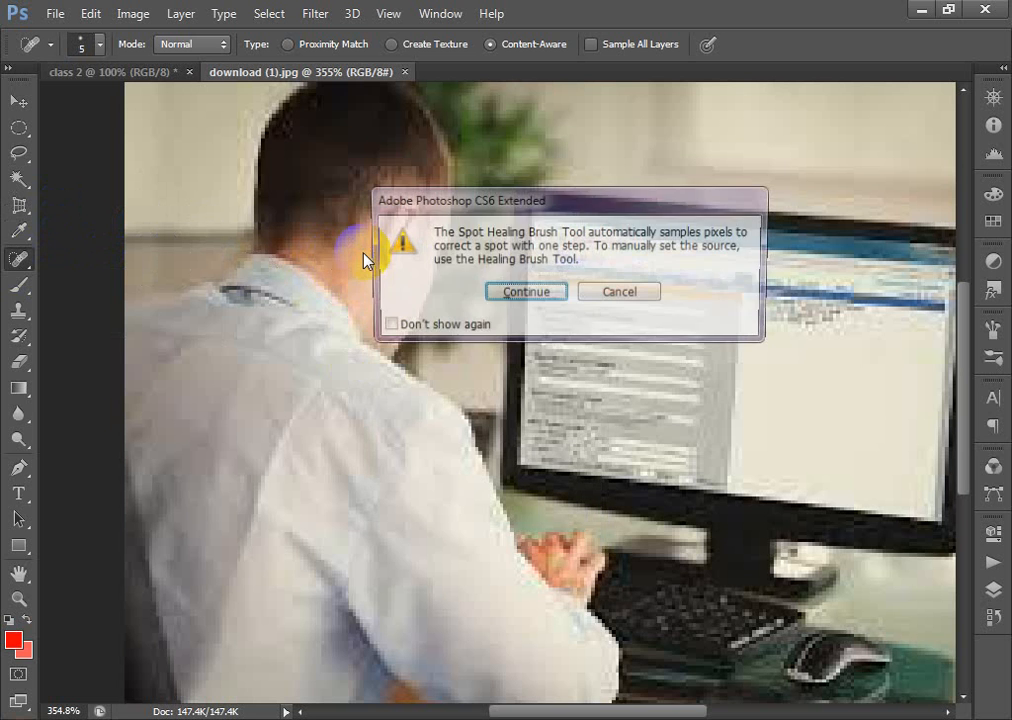
click(386, 326)
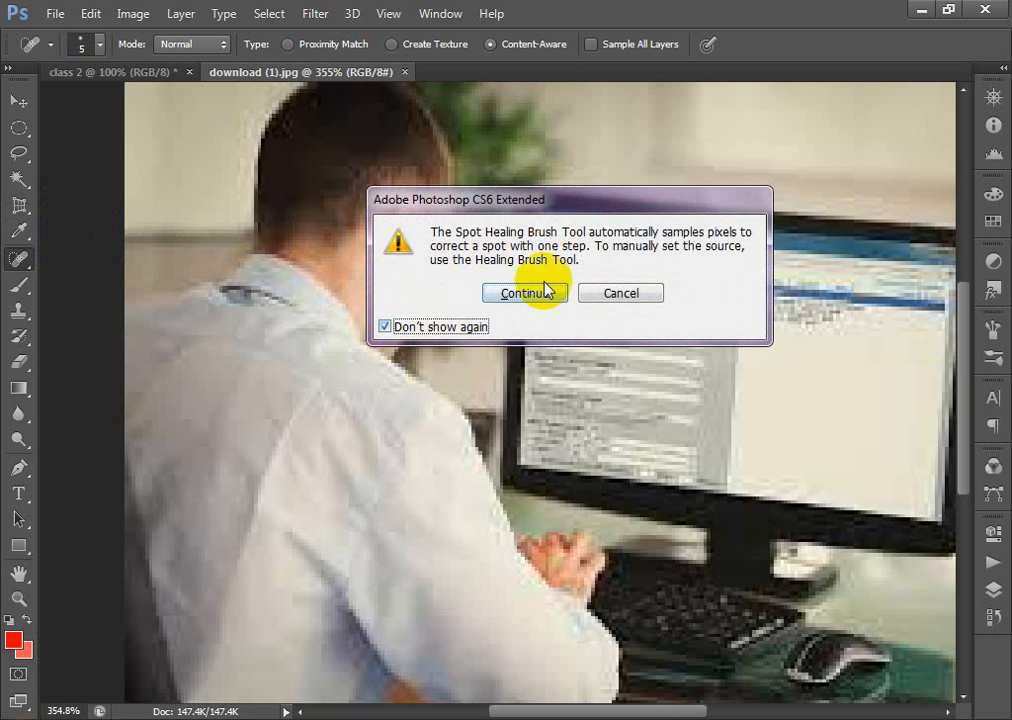
click(546, 290)
Retouch spots on the man's neck and below his ear with the Spot Healing Brush.
click(329, 239)
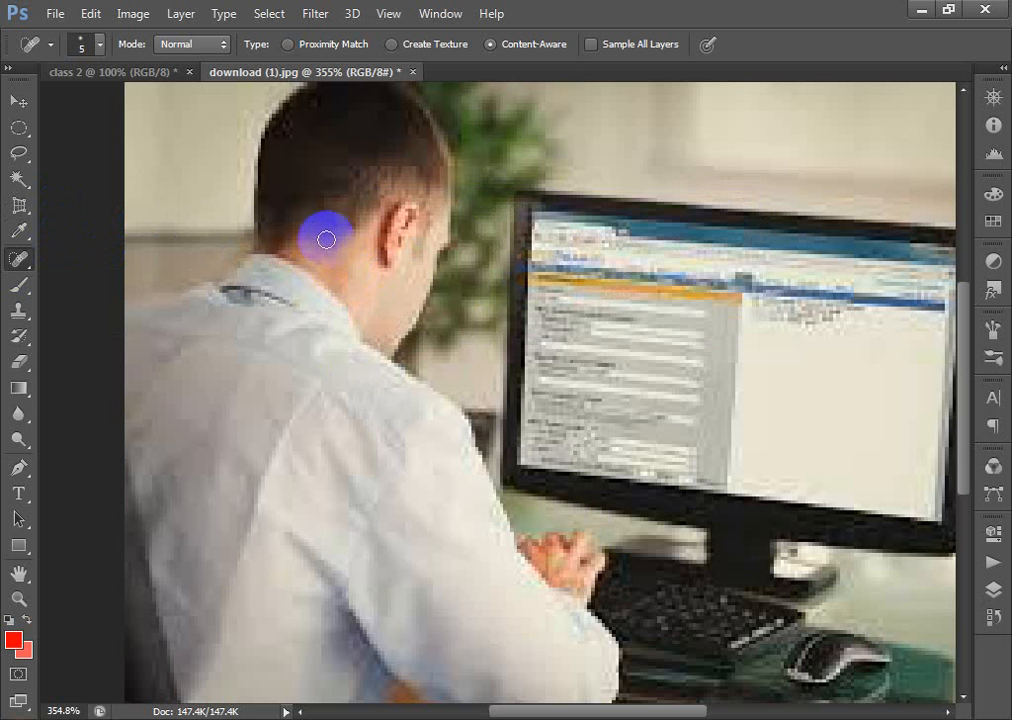
click(330, 244)
click(316, 248)
click(324, 258)
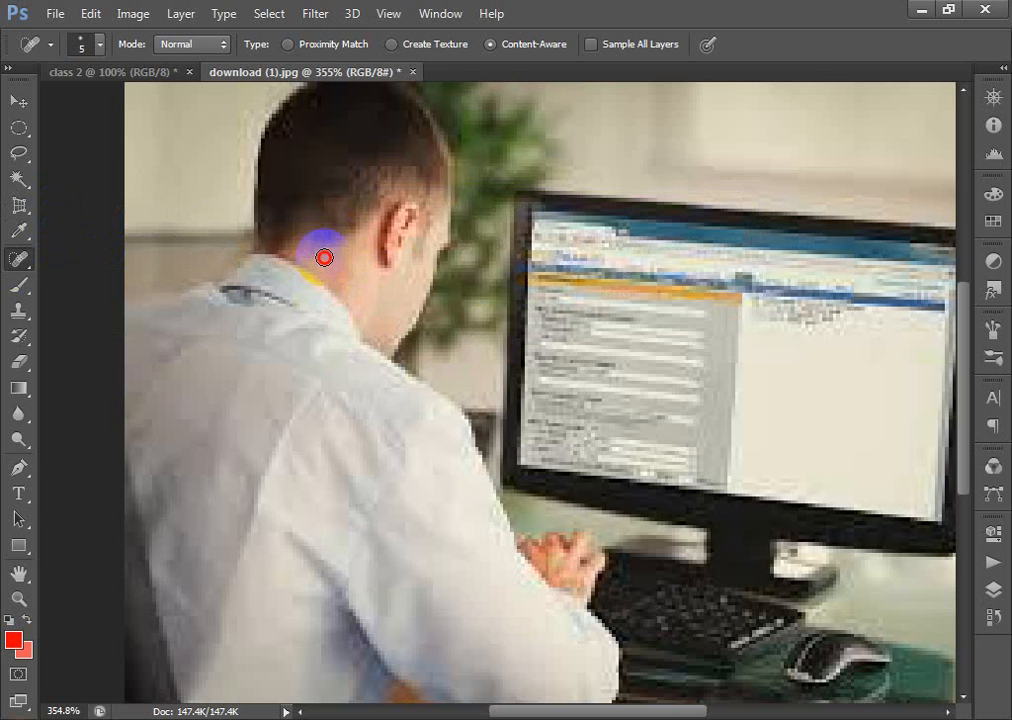
click(301, 248)
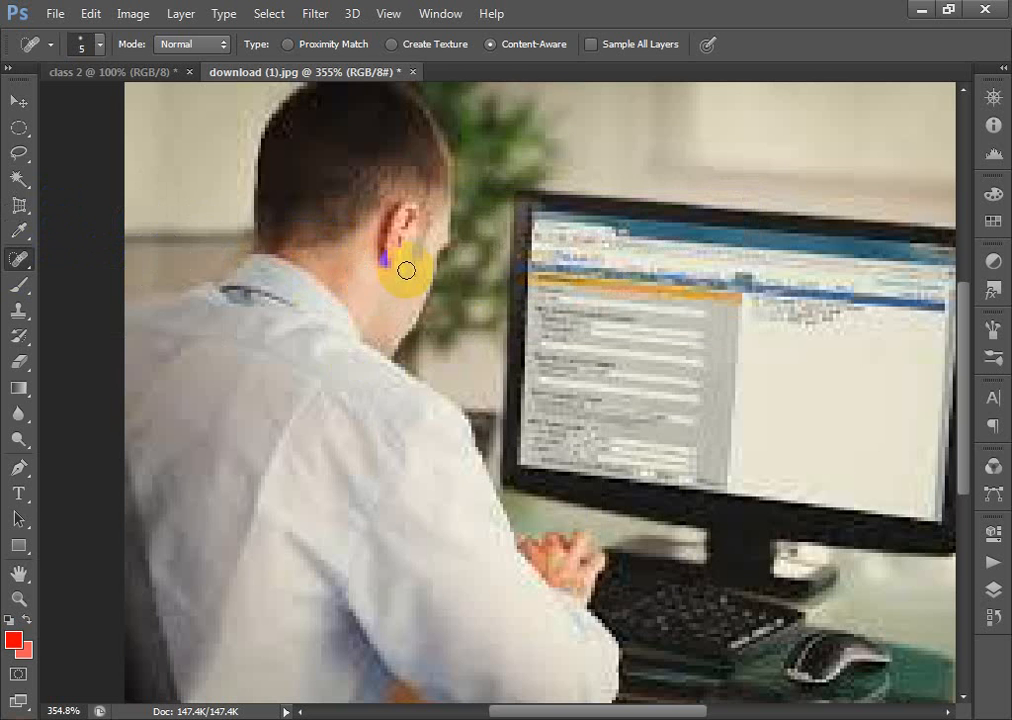
drag(384, 244, 388, 269)
click(337, 267)
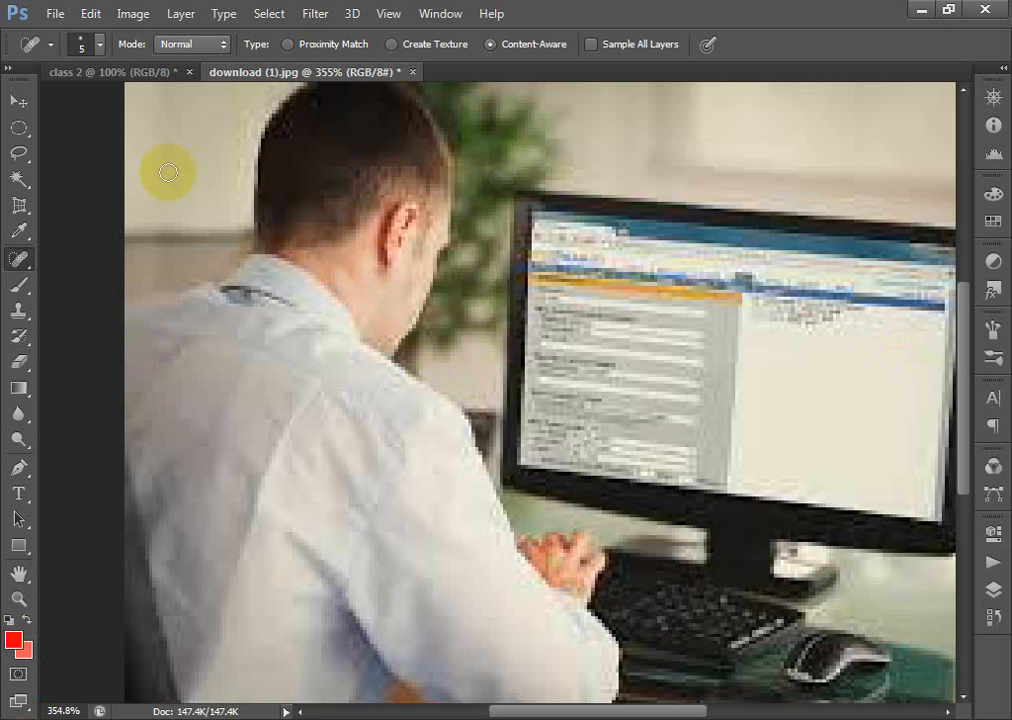
Switch to the Brush tool and sample the man's dark hair colour as the foreground colour.
click(16, 290)
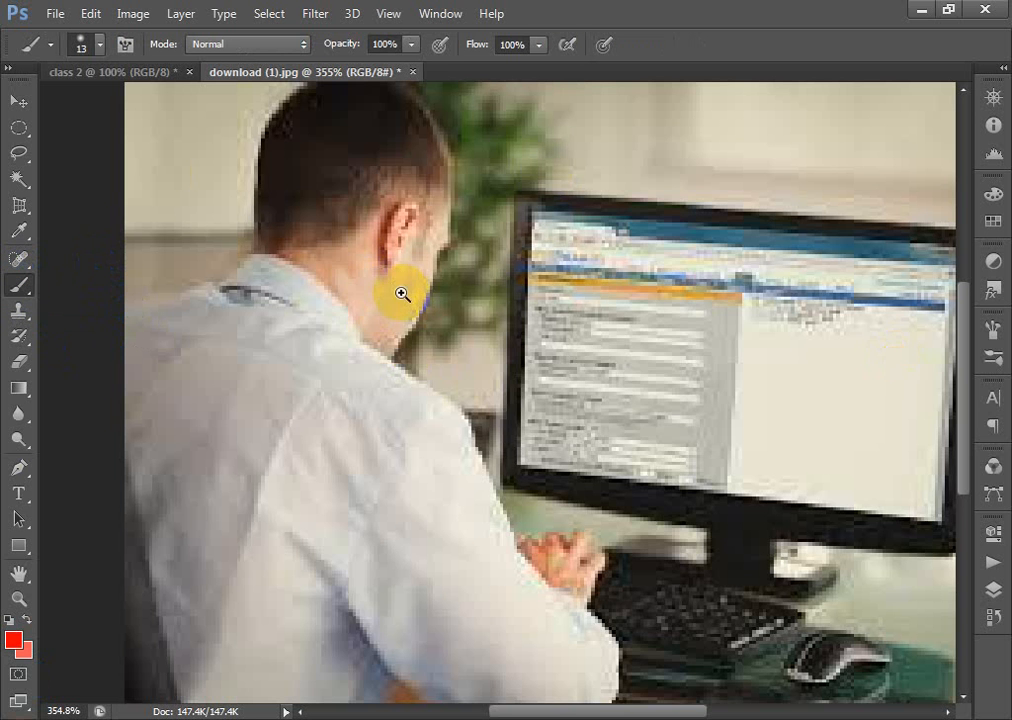
drag(107, 160, 538, 450)
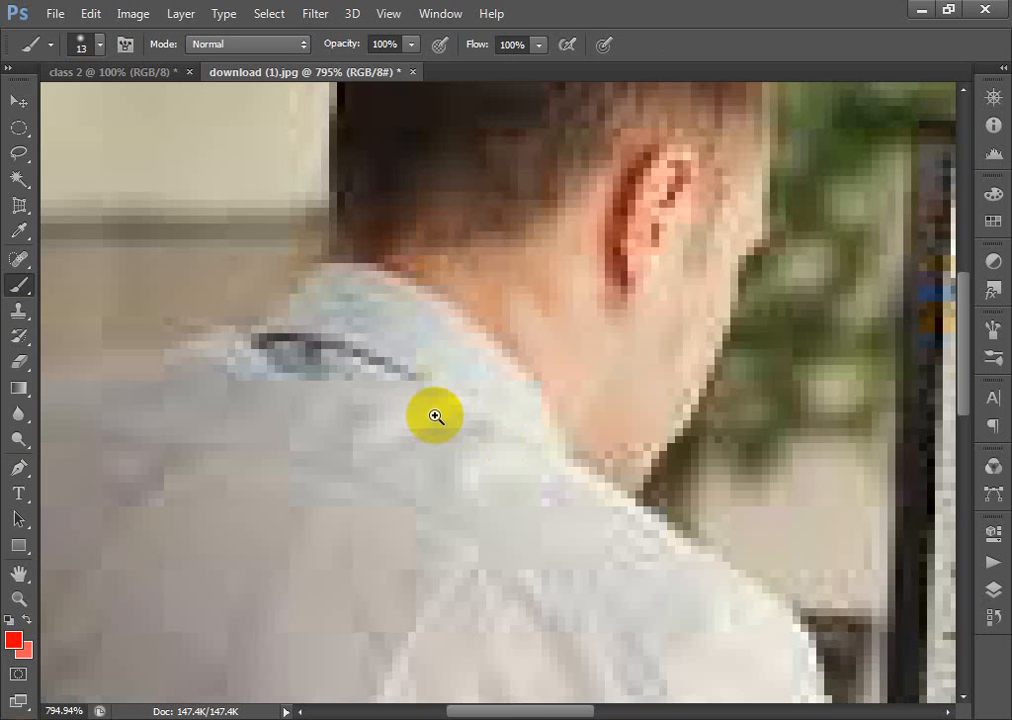
key(ctrl+minus)
key(ctrl+minus)
key(ctrl+minus)
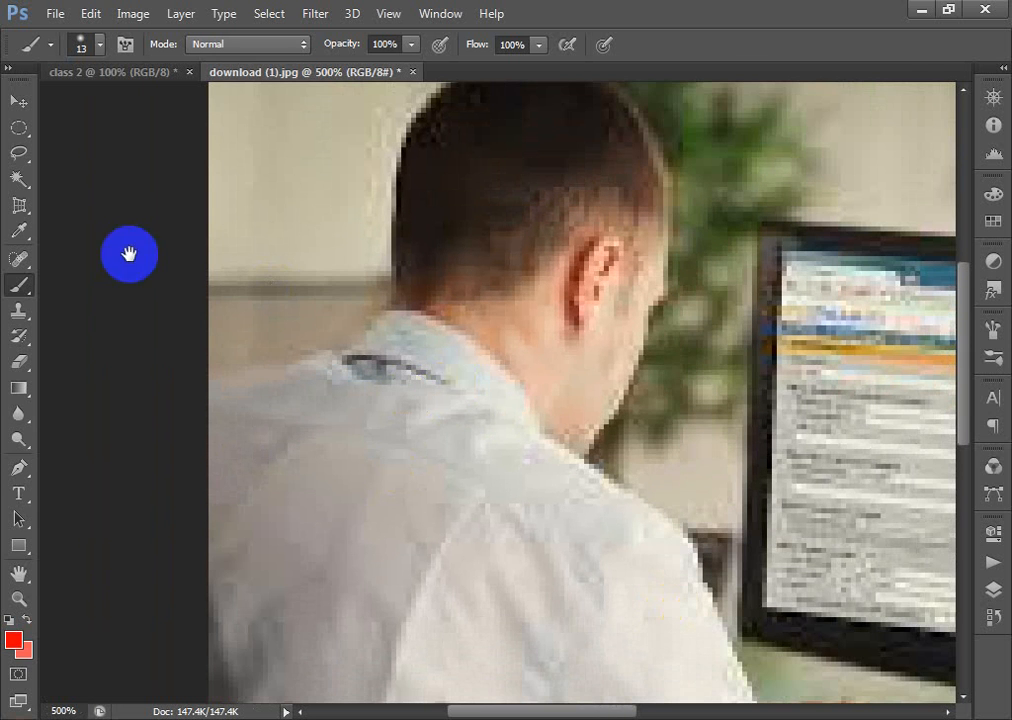
drag(470, 385, 284, 400)
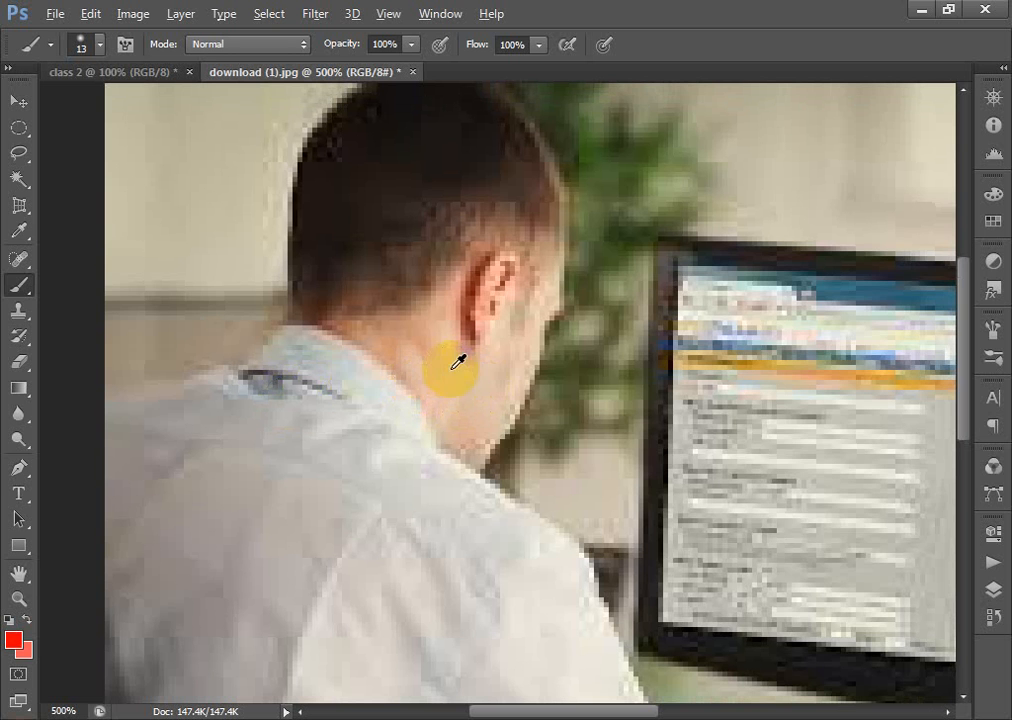
alt+click(481, 165)
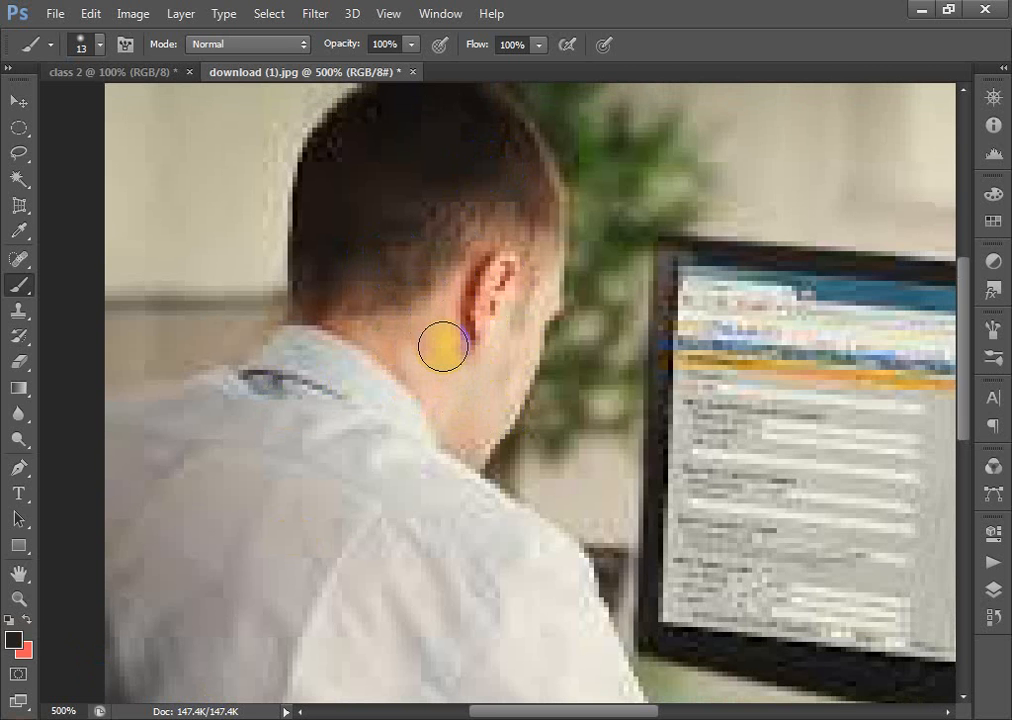
Try painting over the man's ear and neck with the sampled dark colour at 100% opacity, and undo the stroke.
mouse_move(448, 369)
mouse_down()
mouse_move(494, 442)
mouse_move(460, 402)
mouse_move(457, 419)
mouse_move(455, 397)
mouse_move(469, 429)
mouse_move(441, 323)
mouse_move(431, 407)
mouse_move(477, 340)
mouse_move(432, 381)
mouse_move(494, 373)
mouse_move(462, 278)
mouse_move(441, 349)
mouse_up()
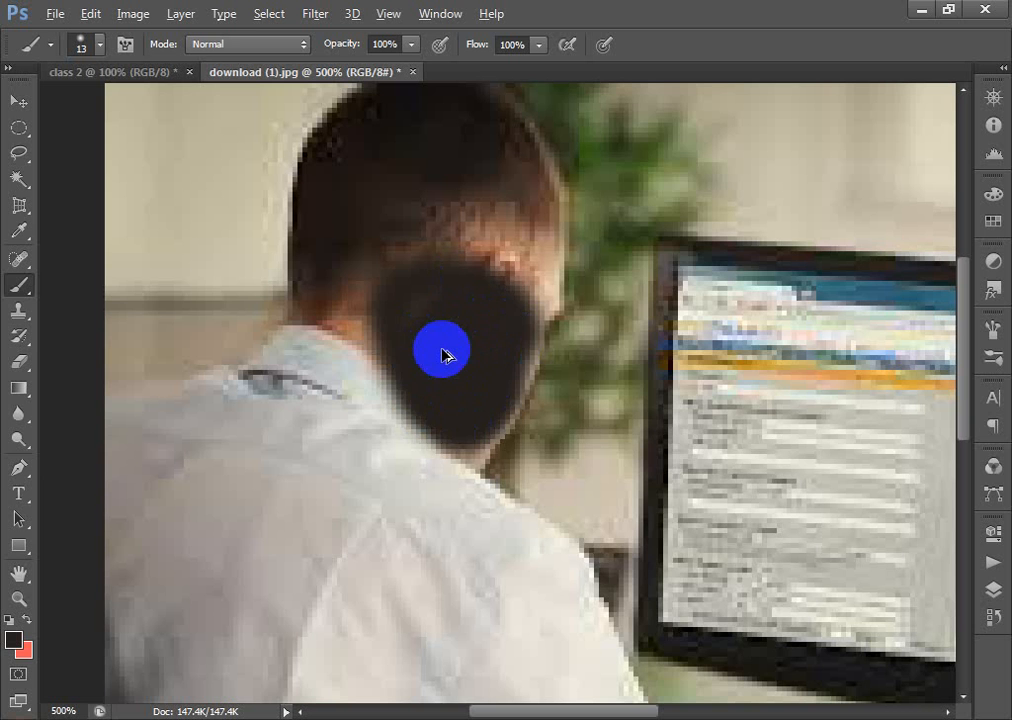
key(ctrl+z)
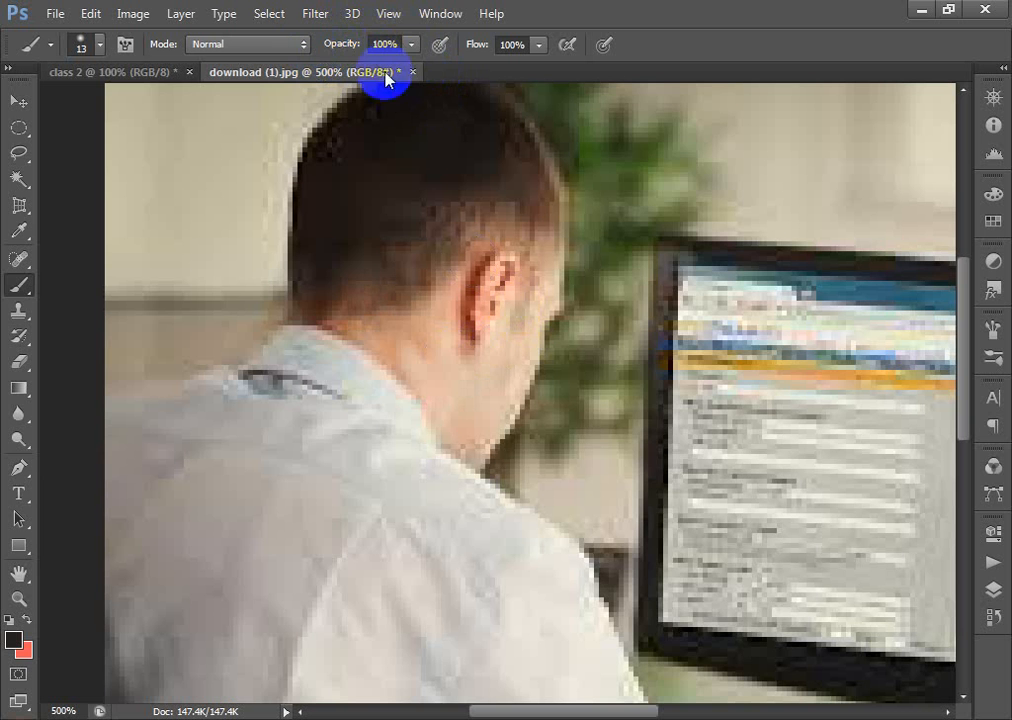
Set the Brush opacity to 25% and paint over the man's ear, cheek and neck with the dark foreground colour.
click(416, 48)
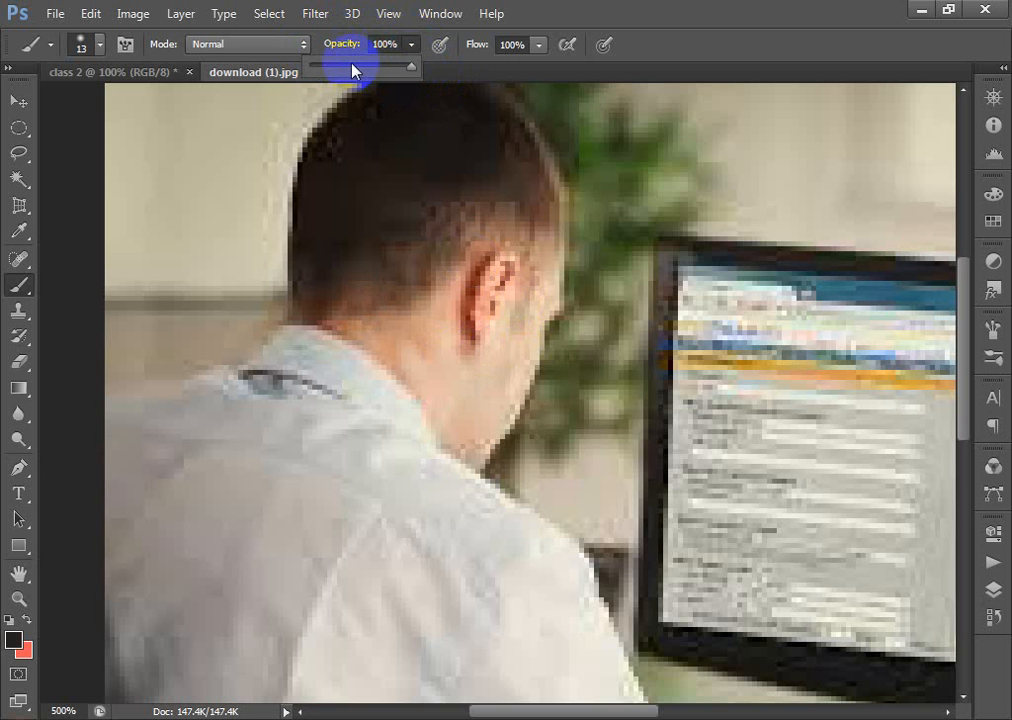
drag(355, 68, 335, 68)
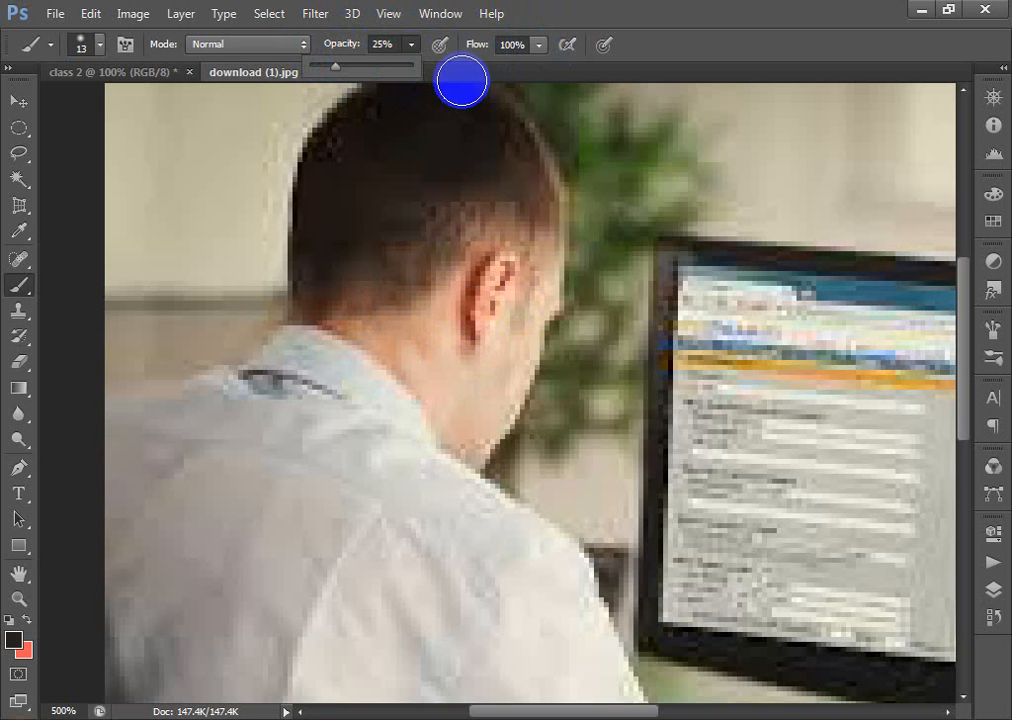
mouse_move(440, 298)
mouse_down()
mouse_move(414, 382)
mouse_move(483, 393)
mouse_move(407, 293)
mouse_move(399, 349)
mouse_move(524, 394)
mouse_move(523, 326)
mouse_move(423, 300)
mouse_move(453, 345)
mouse_move(455, 298)
mouse_move(427, 335)
mouse_move(505, 324)
mouse_move(450, 340)
mouse_up()
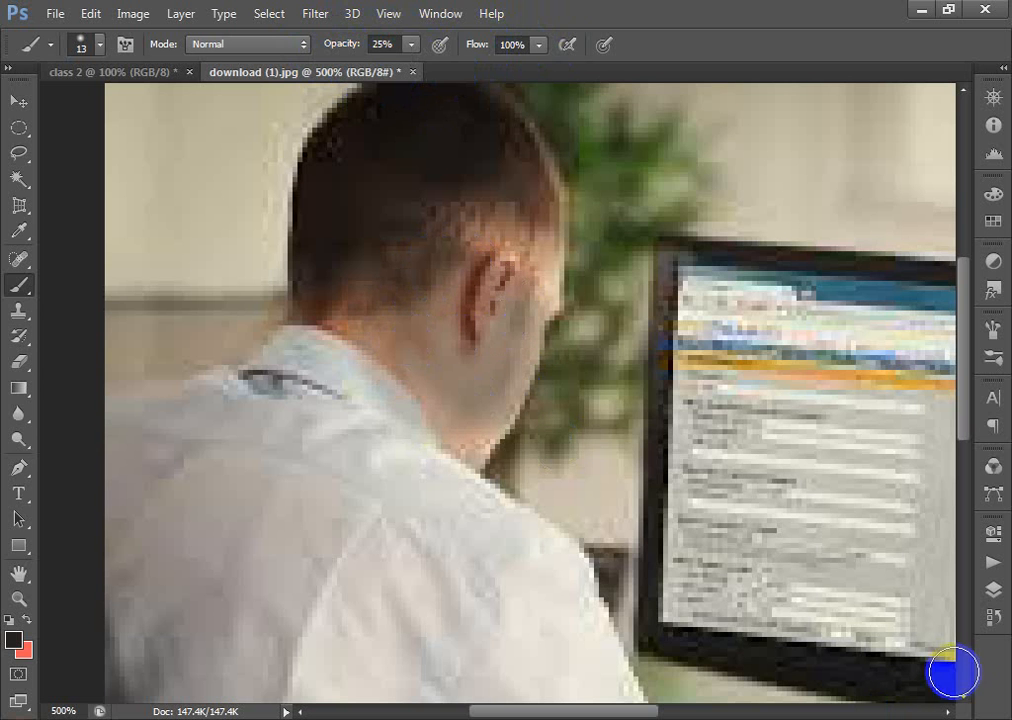
right_click(28, 288)
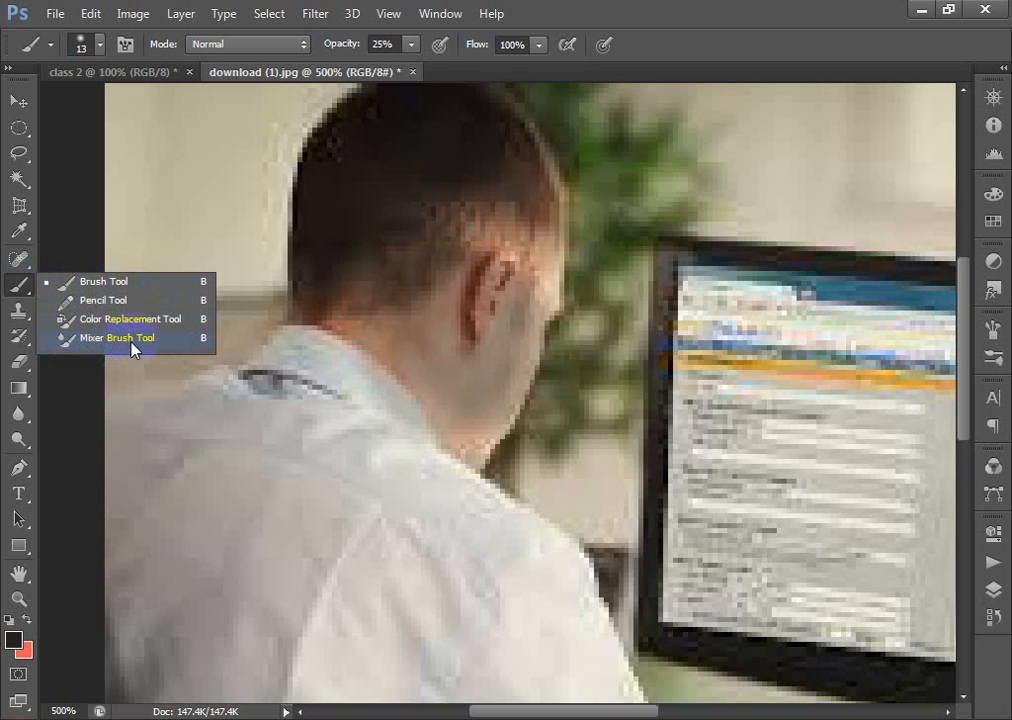
click(560, 12)
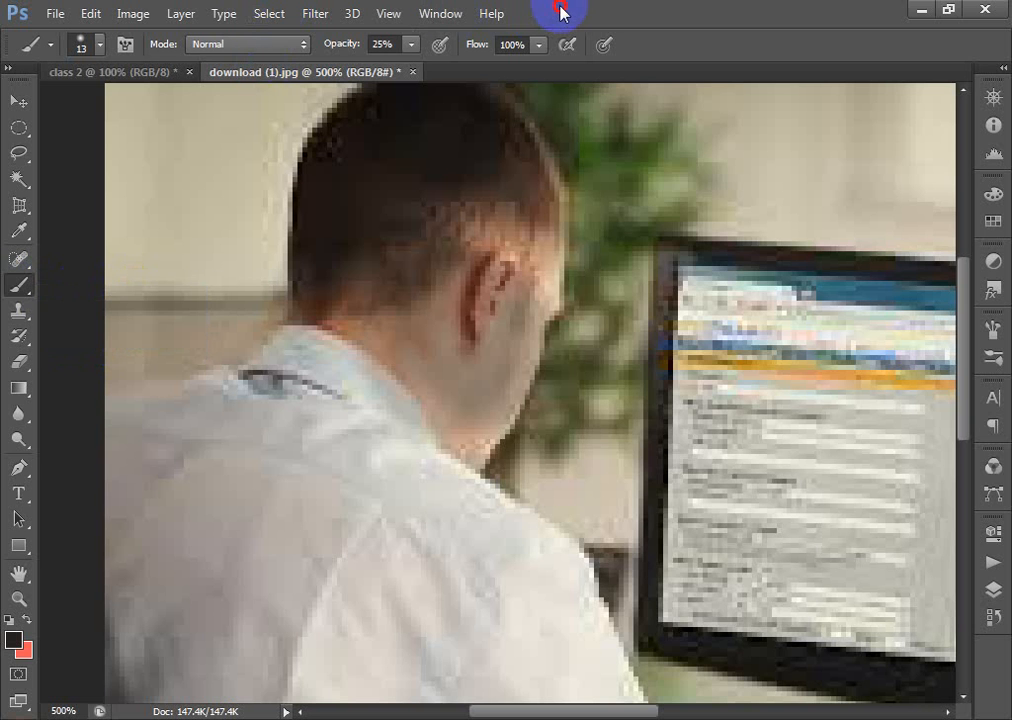
Switch to the Clone Stamp tool and set its brush size to 5 px.
click(24, 322)
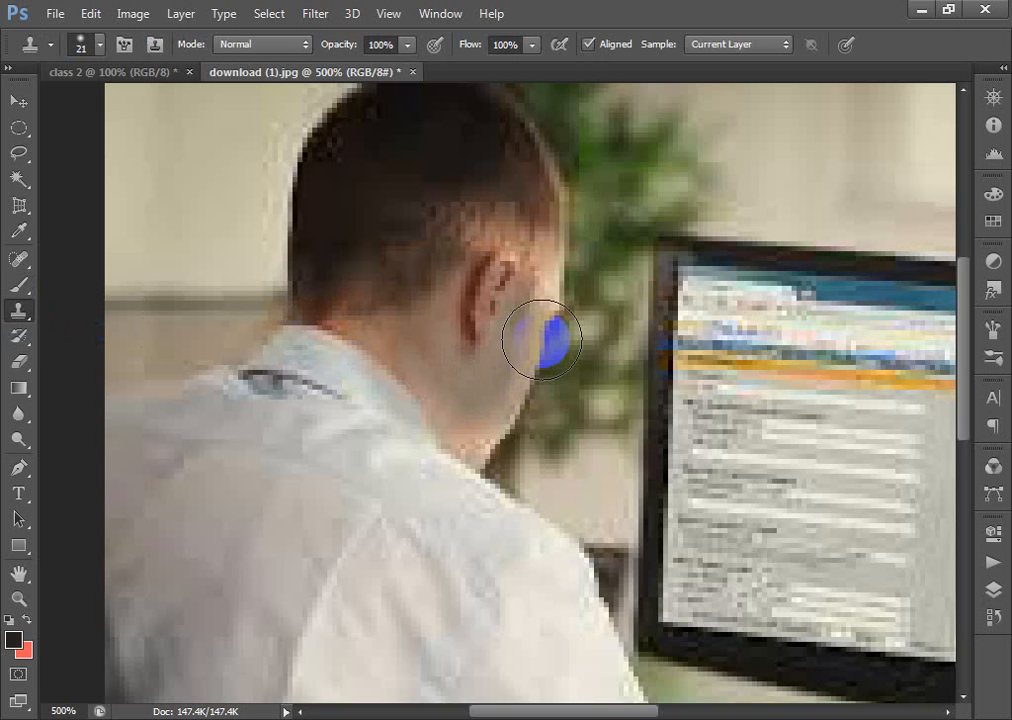
right_click(541, 340)
drag(572, 388, 570, 386)
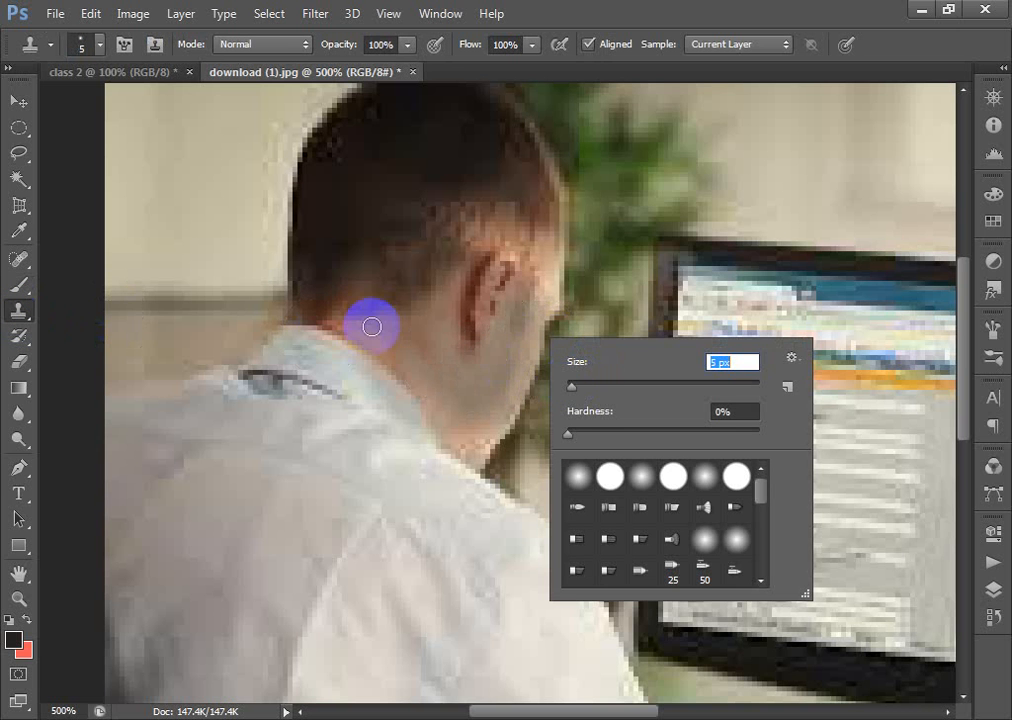
click(655, 16)
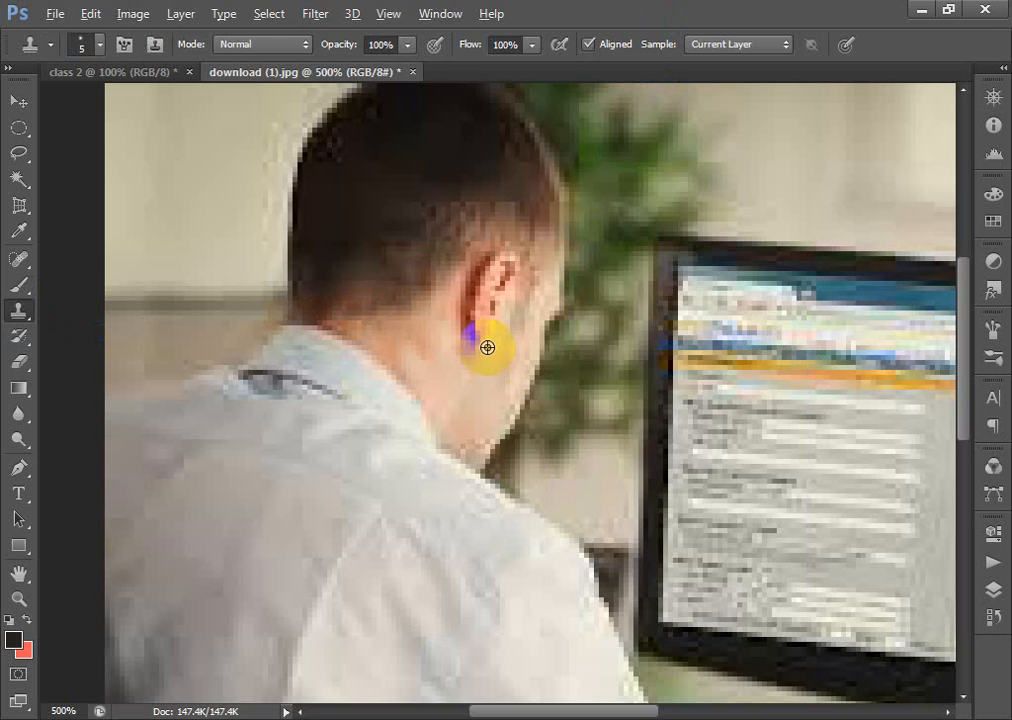
Clone the man's ear onto the back of his head with an 8 px Clone Stamp at 100% opacity.
alt+click(484, 300)
right_click(500, 320)
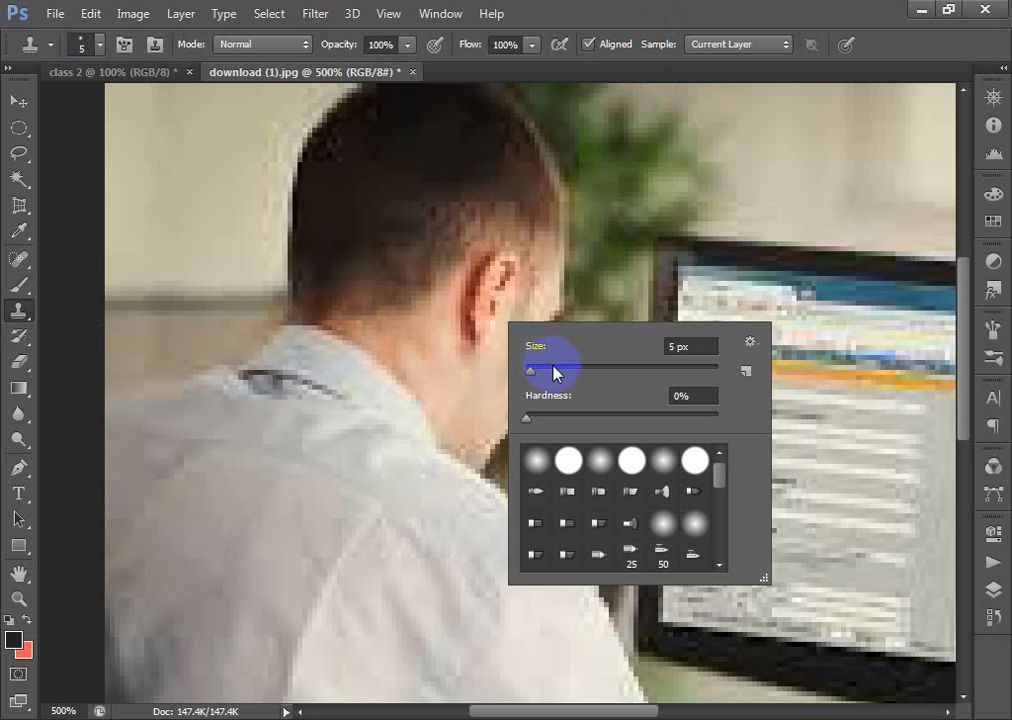
drag(537, 374, 540, 372)
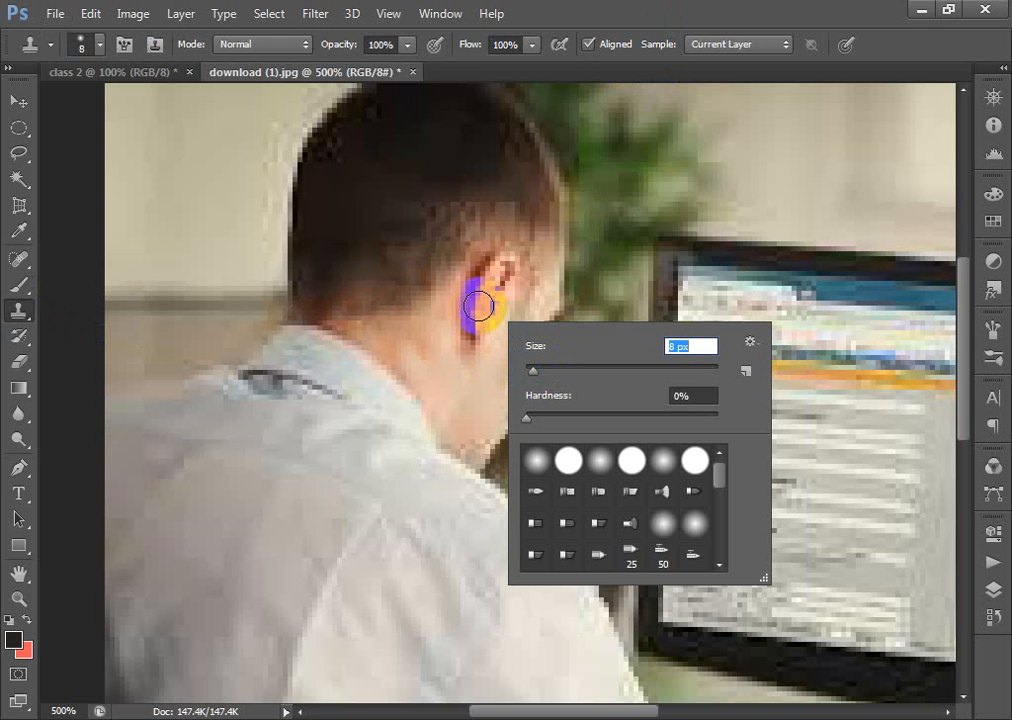
key(Return)
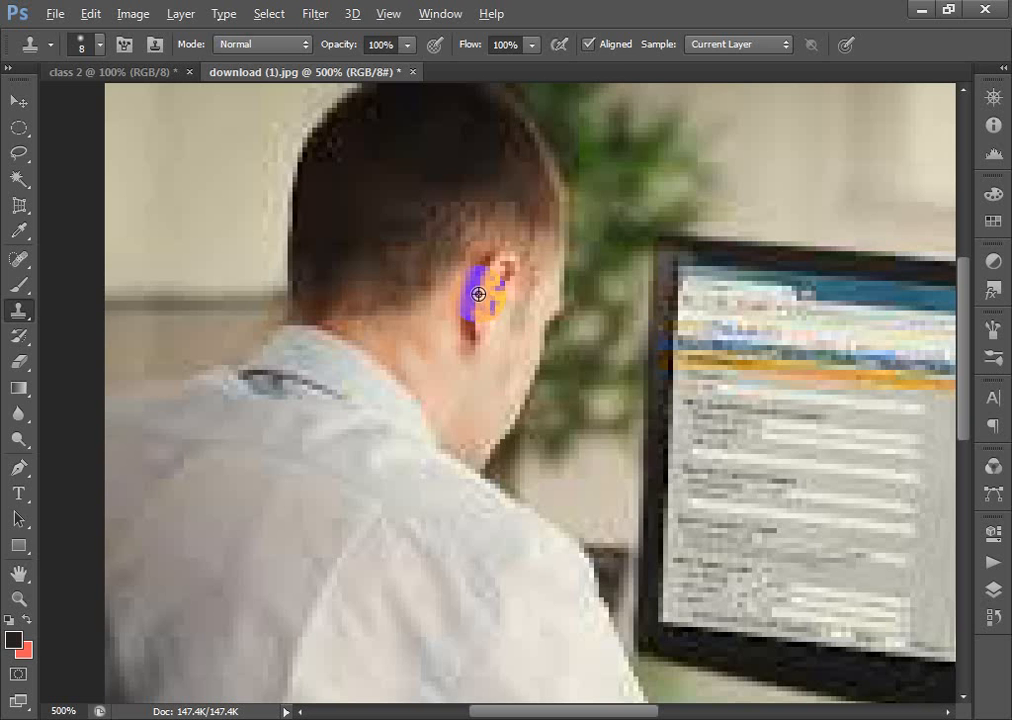
alt+click(478, 294)
mouse_move(300, 225)
mouse_down()
mouse_move(329, 217)
mouse_move(324, 262)
mouse_move(315, 240)
mouse_move(347, 190)
mouse_move(345, 236)
mouse_move(325, 205)
mouse_move(349, 173)
mouse_move(381, 191)
mouse_move(369, 217)
mouse_move(344, 158)
mouse_move(343, 234)
mouse_move(308, 229)
mouse_move(355, 250)
mouse_move(365, 211)
mouse_move(331, 270)
mouse_move(338, 199)
mouse_up()
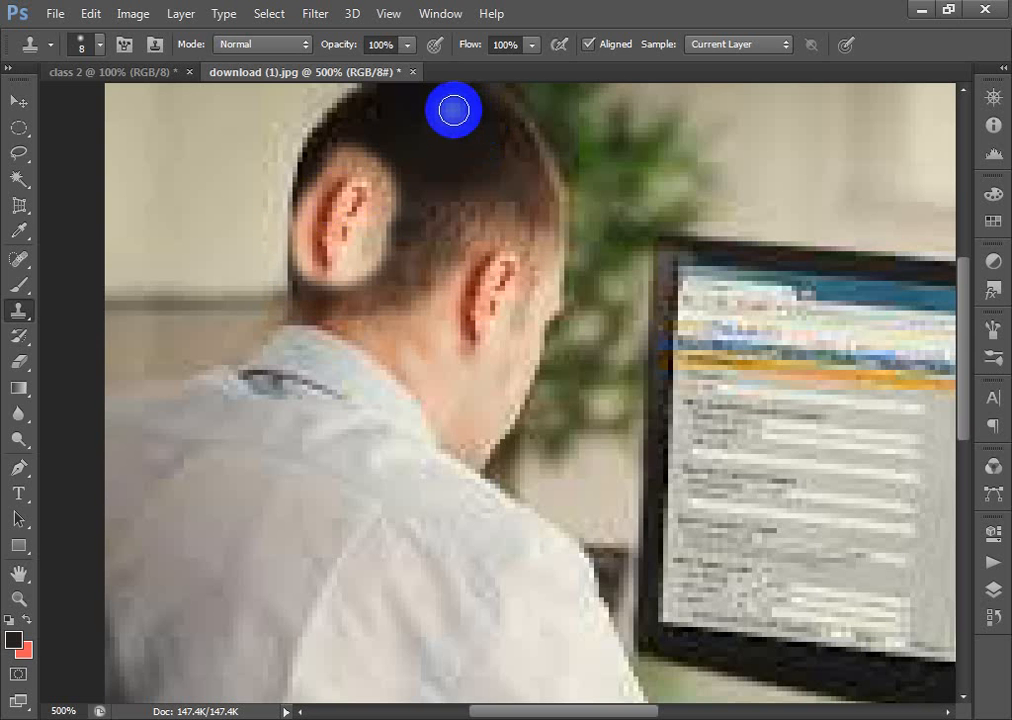
Undo the cloned ear and clone it again onto the back of the head at 31% opacity.
click(409, 47)
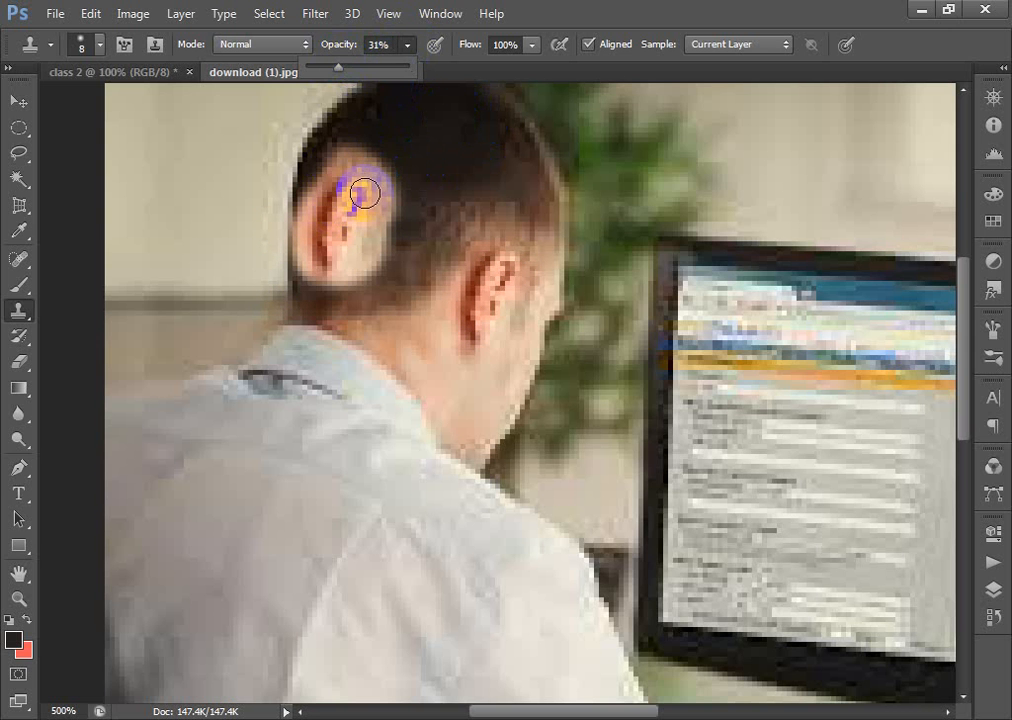
key(ctrl+z)
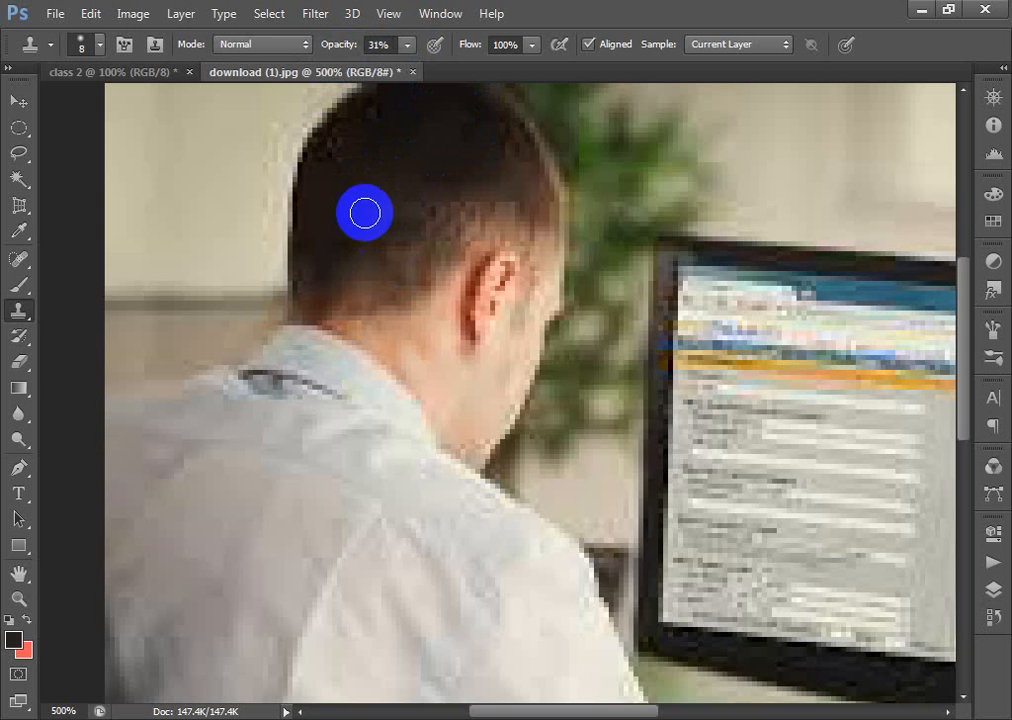
mouse_move(357, 206)
mouse_down()
mouse_move(357, 247)
mouse_move(323, 224)
mouse_move(335, 244)
mouse_move(344, 180)
mouse_move(308, 203)
mouse_move(346, 259)
mouse_move(280, 204)
mouse_move(310, 211)
mouse_move(335, 243)
mouse_move(349, 231)
mouse_move(305, 242)
mouse_up()
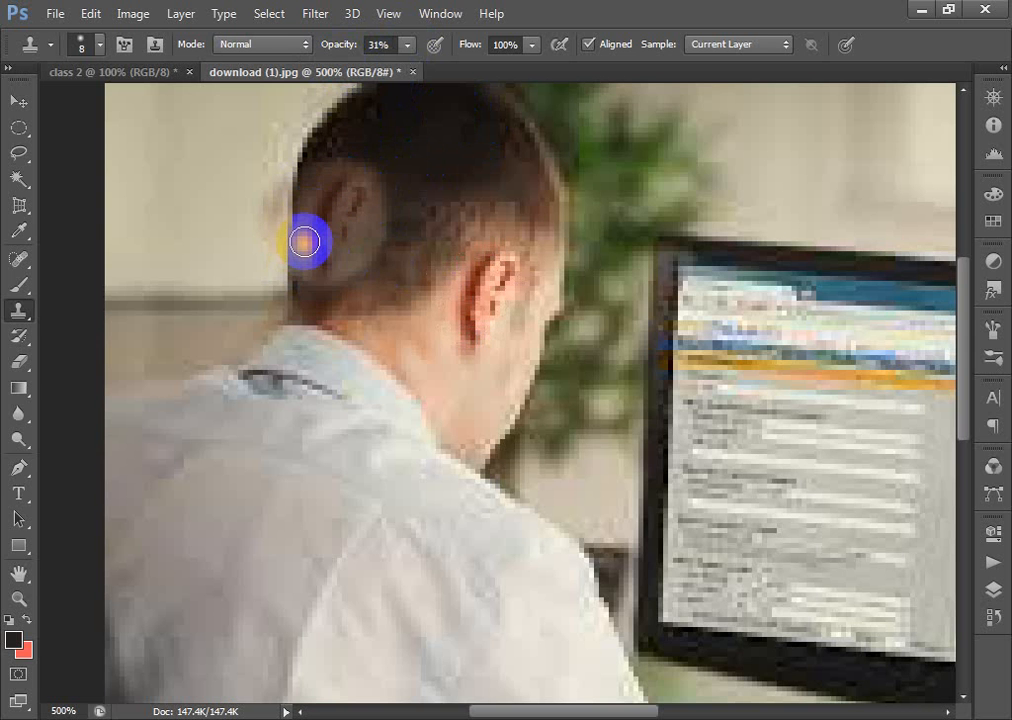
Switch through the History Brush to the Eraser tool and cancel the Windows hard disk warning.
click(20, 340)
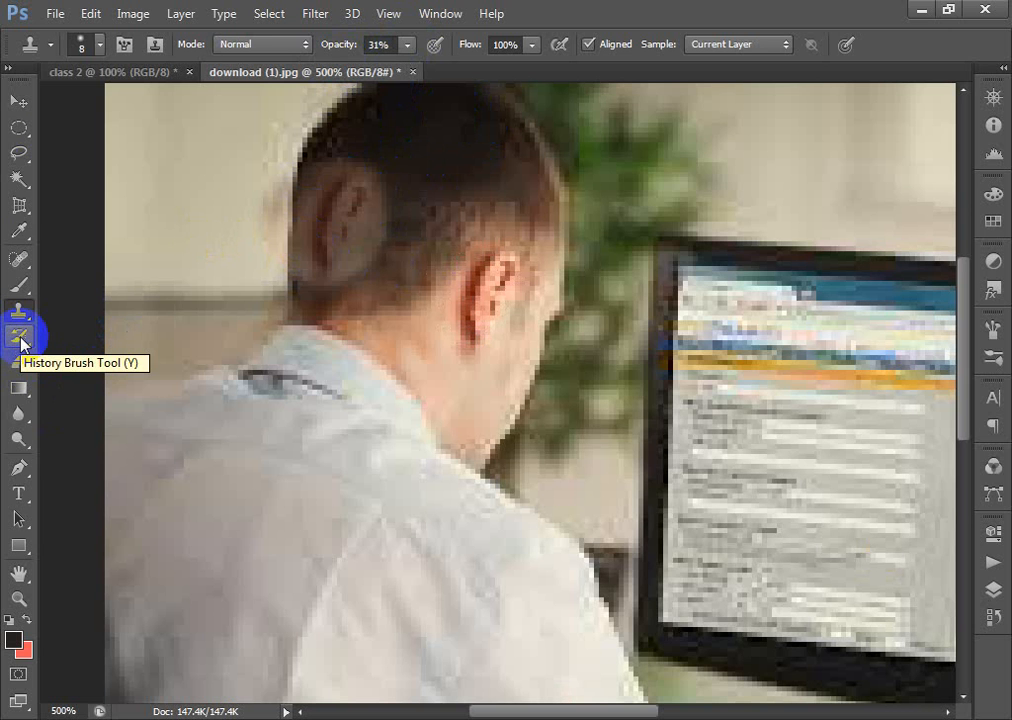
click(20, 340)
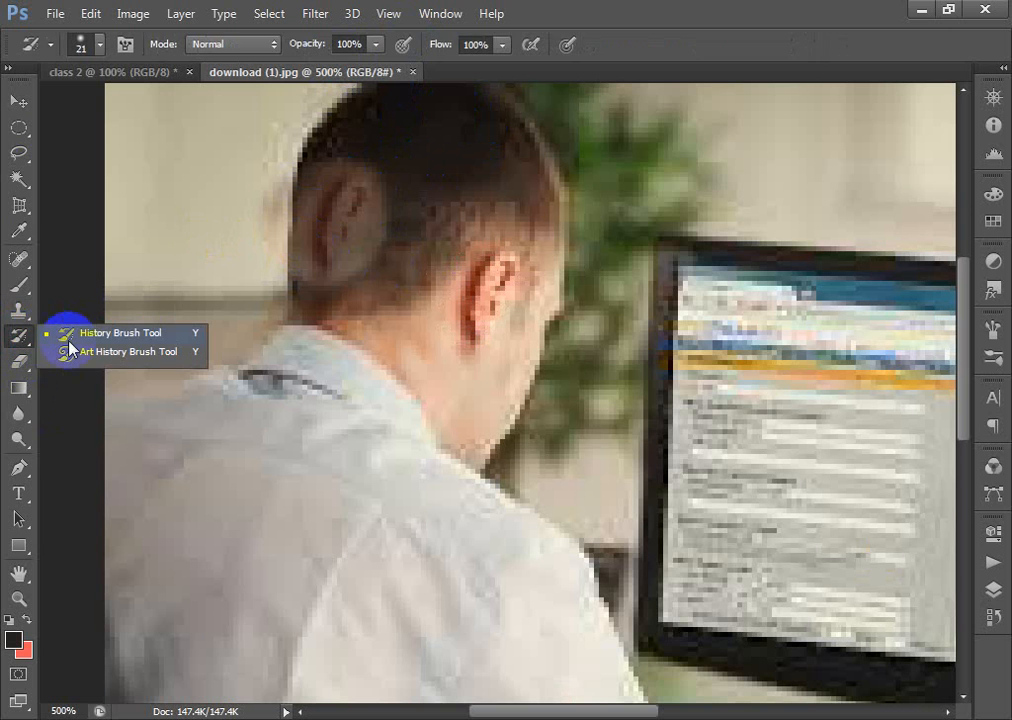
click(17, 365)
drag(19, 366, 116, 364)
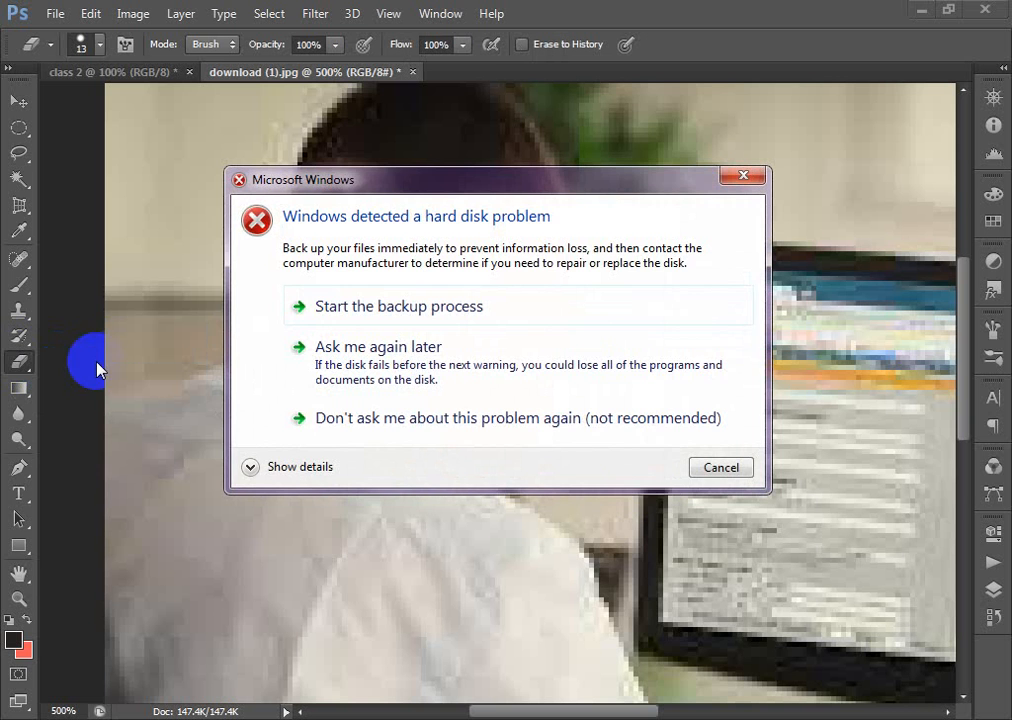
click(716, 470)
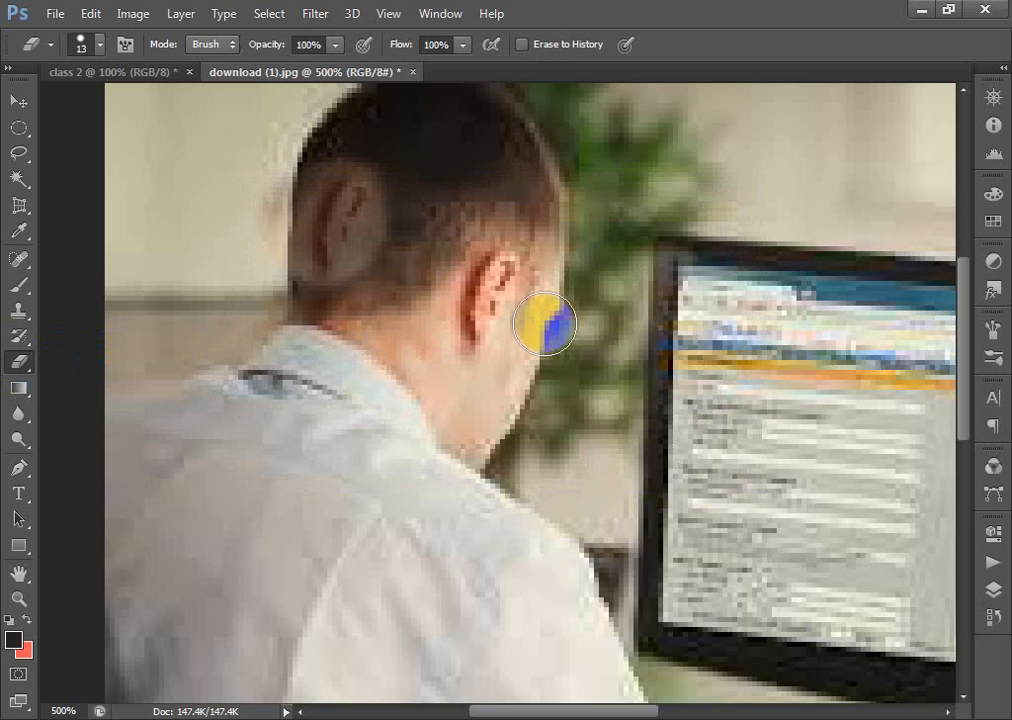
Undo the faint cloned ear and set the Eraser size to 8 px.
key(ctrl+alt+z)
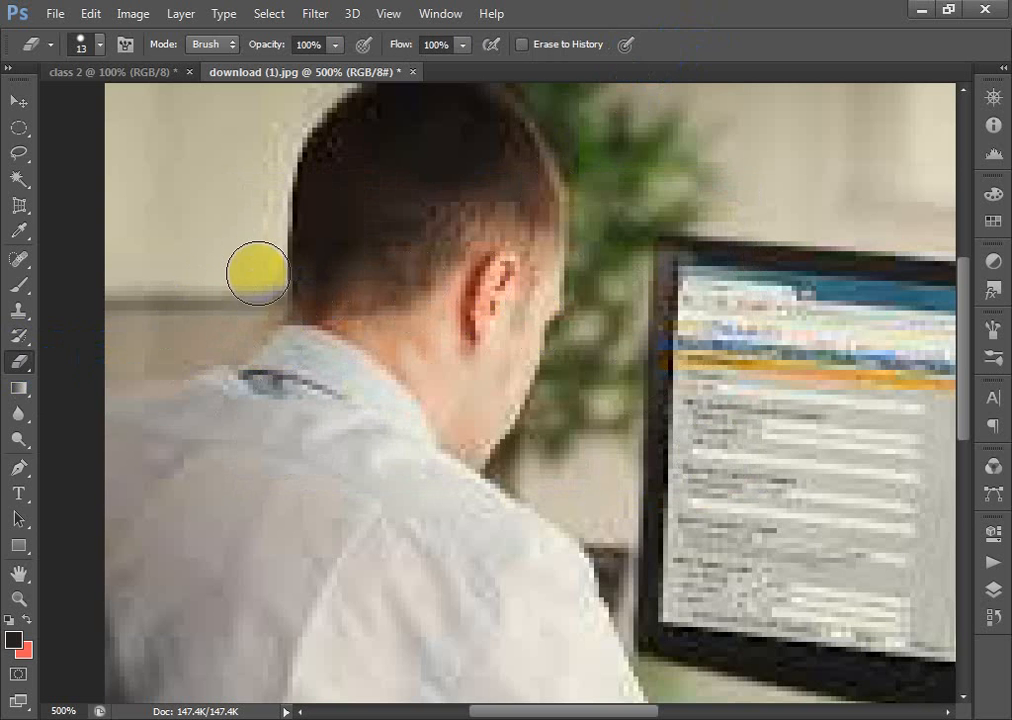
right_click(258, 272)
drag(304, 316, 291, 317)
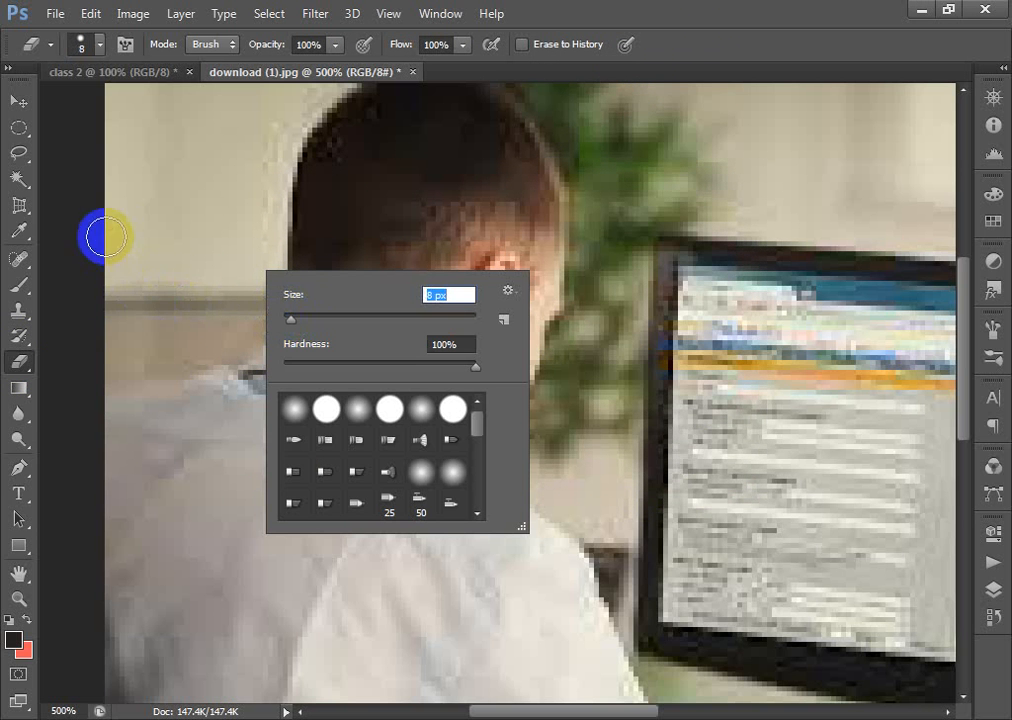
click(685, 17)
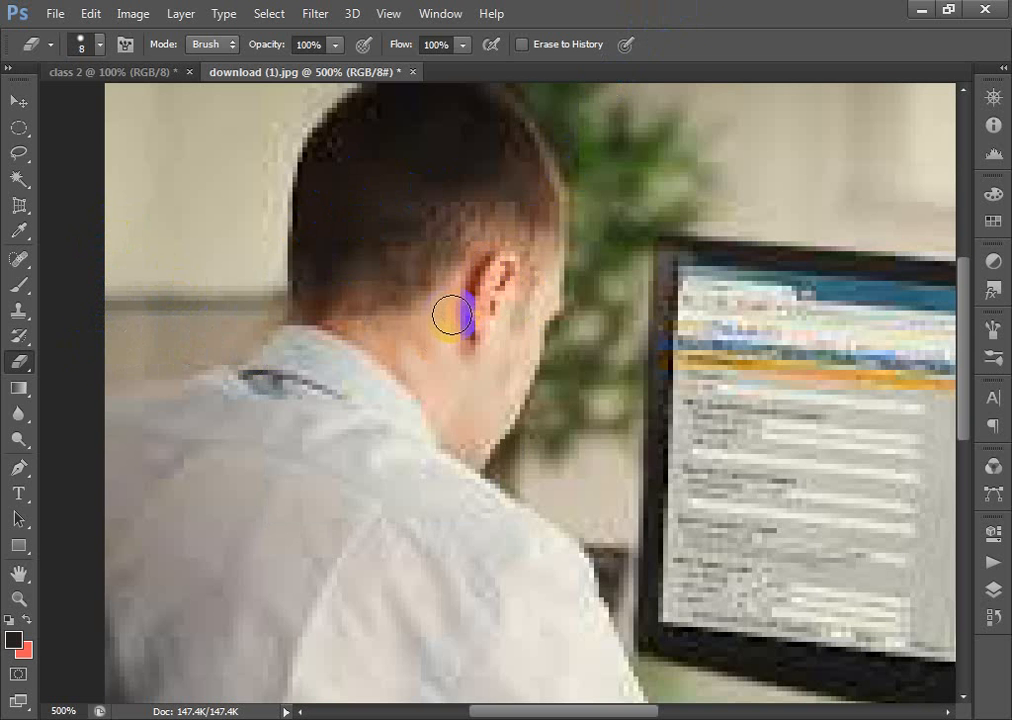
Erase an oval patch over the man's ear to the red background colour at 100% opacity.
mouse_move(450, 315)
mouse_down()
mouse_move(490, 265)
mouse_move(443, 283)
mouse_move(463, 272)
mouse_move(468, 338)
mouse_move(438, 337)
mouse_move(475, 287)
mouse_move(449, 327)
mouse_move(441, 297)
mouse_up()
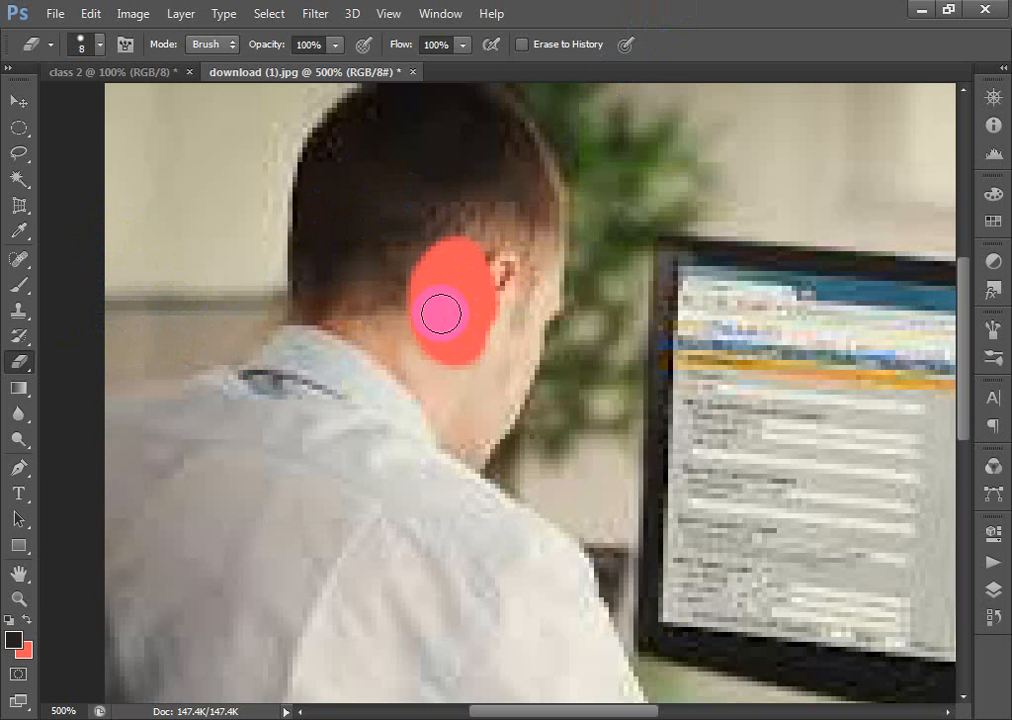
key(alt)
key(alt)
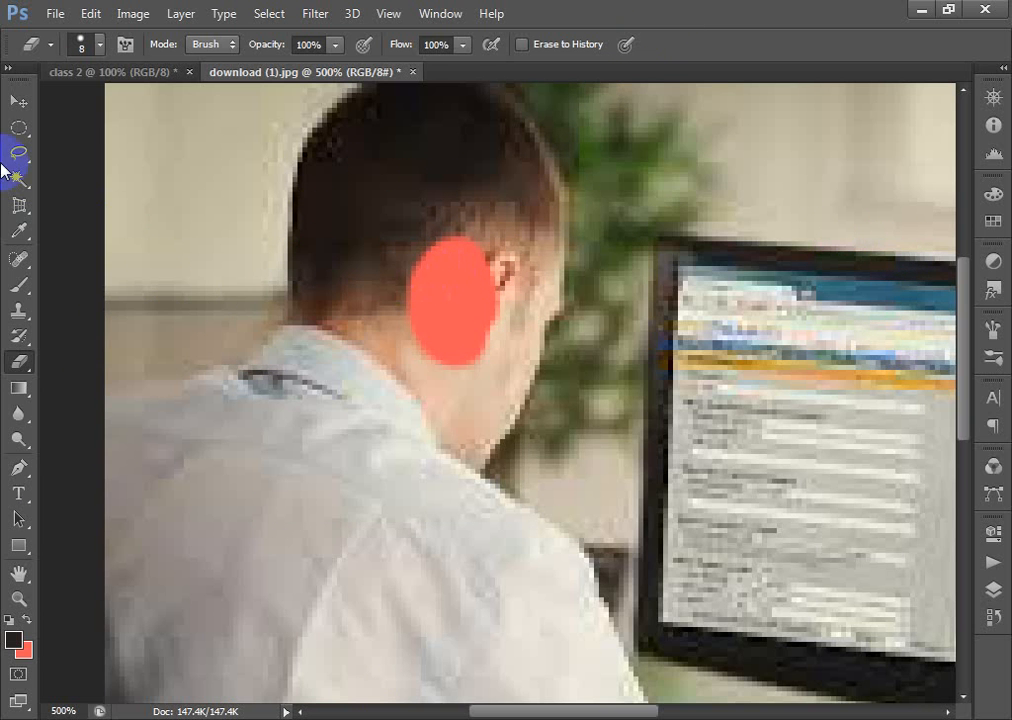
Change the background colour to black and erase a broad area across the ear and the back of the head.
click(24, 651)
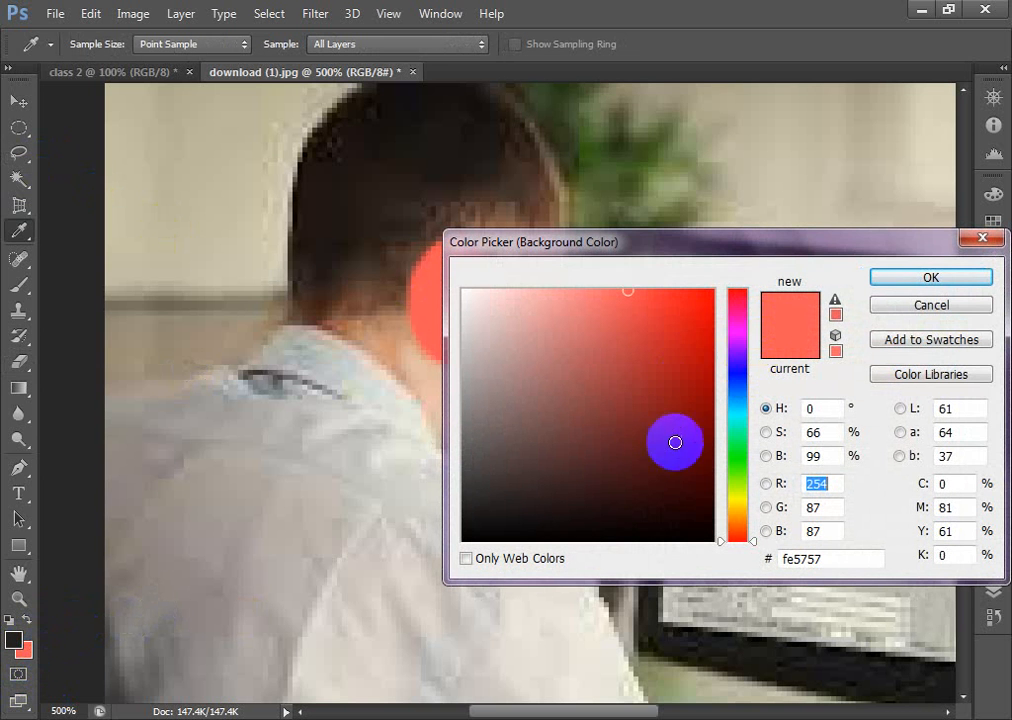
mouse_move(701, 292)
mouse_down()
mouse_move(657, 479)
mouse_move(497, 535)
mouse_up()
click(908, 275)
key(e)
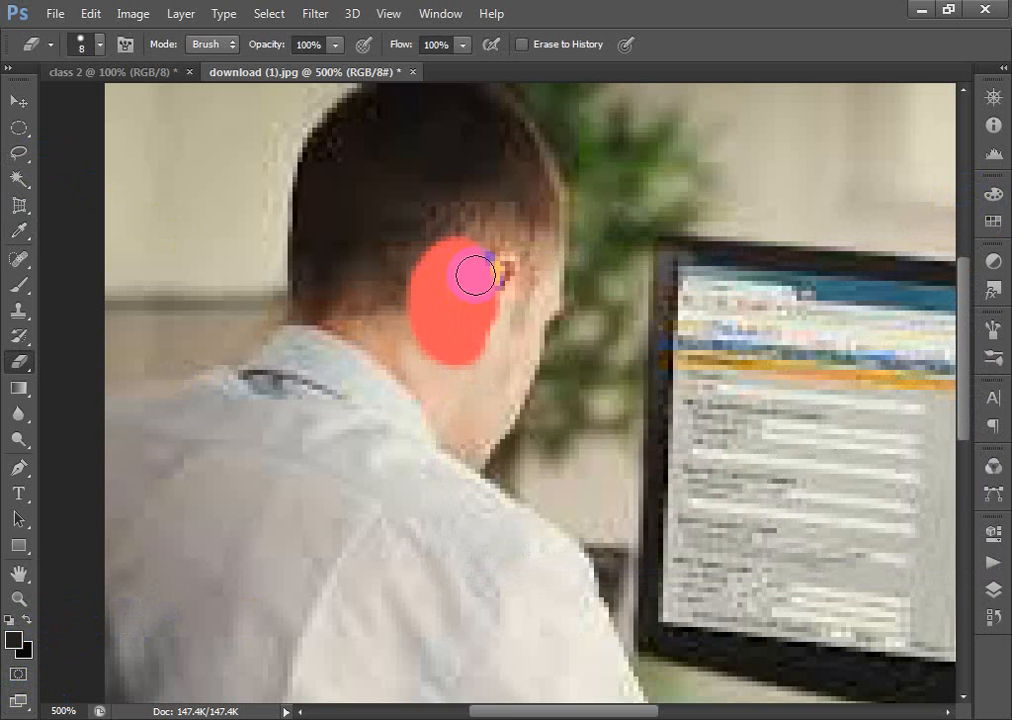
mouse_move(470, 271)
mouse_down()
mouse_move(471, 259)
mouse_move(477, 296)
mouse_move(296, 233)
mouse_move(427, 296)
mouse_move(340, 240)
mouse_up()
Set the Eraser opacity to 22% and try it on the hair above the black area.
right_click(20, 362)
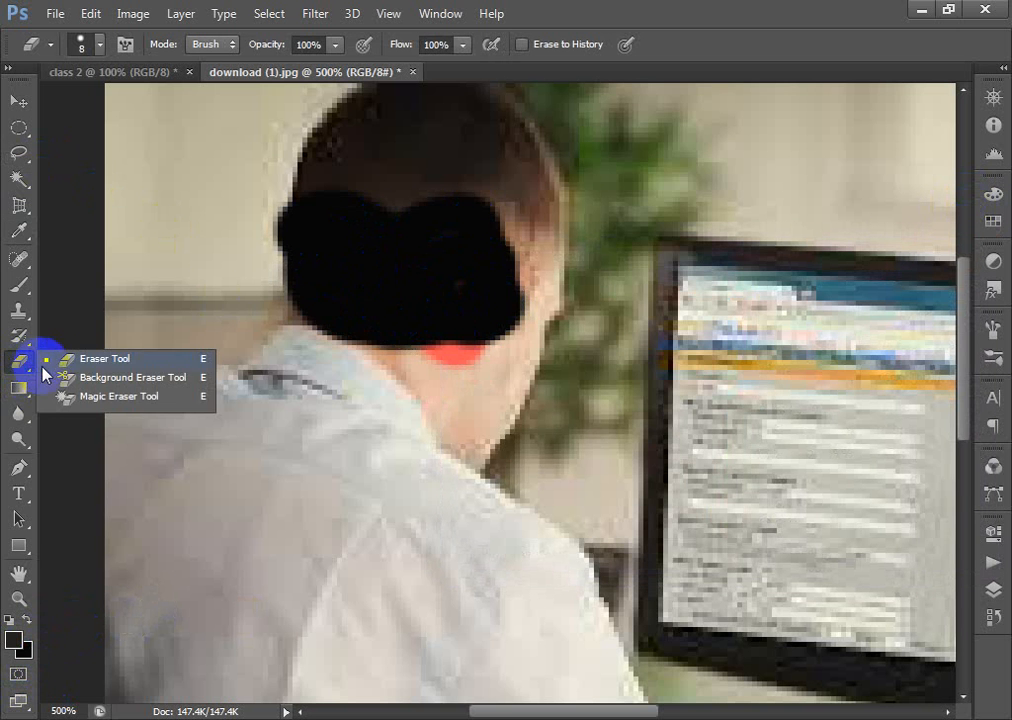
click(312, 45)
click(335, 53)
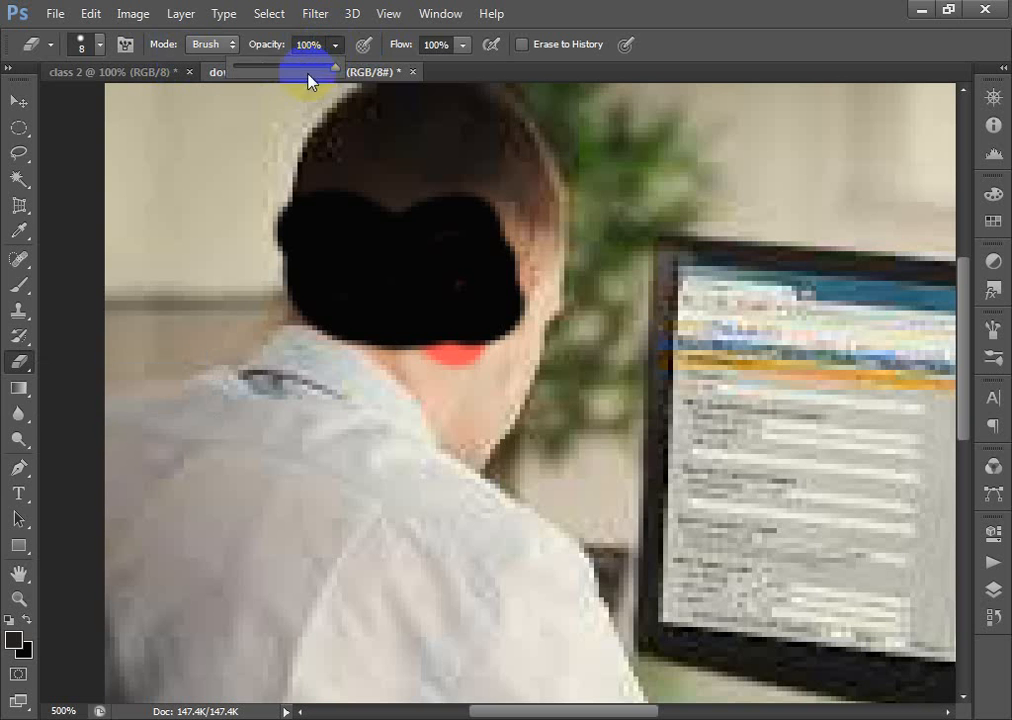
drag(267, 68, 256, 67)
click(463, 167)
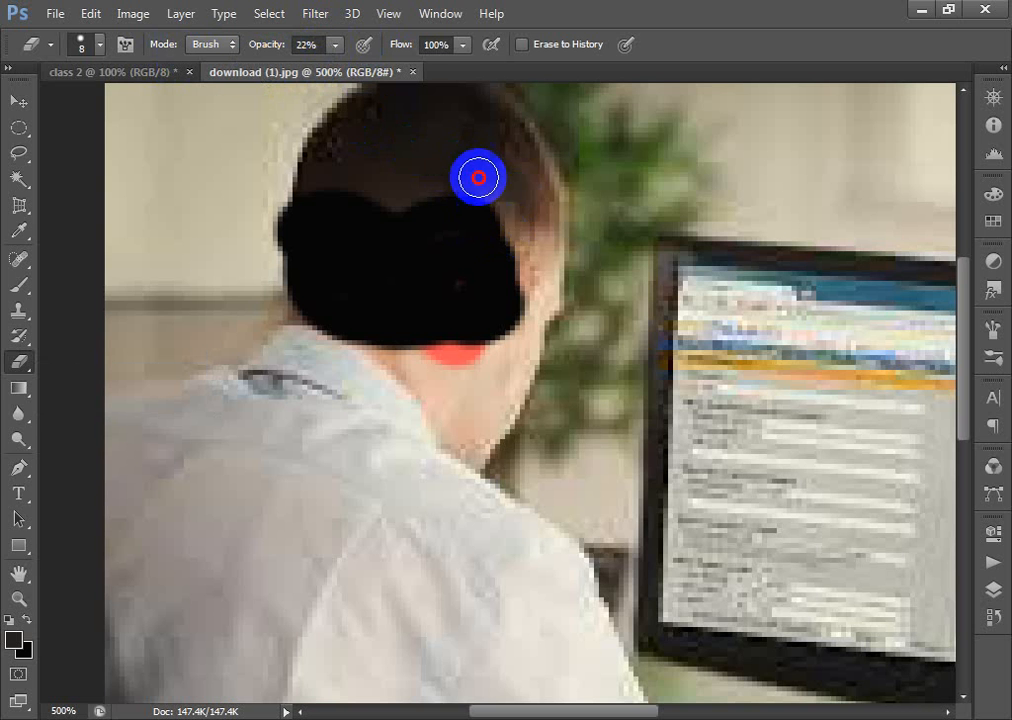
Try a diagonal linear gradient from the foreground to the background colour across the photo at 100% opacity, and undo it.
click(17, 392)
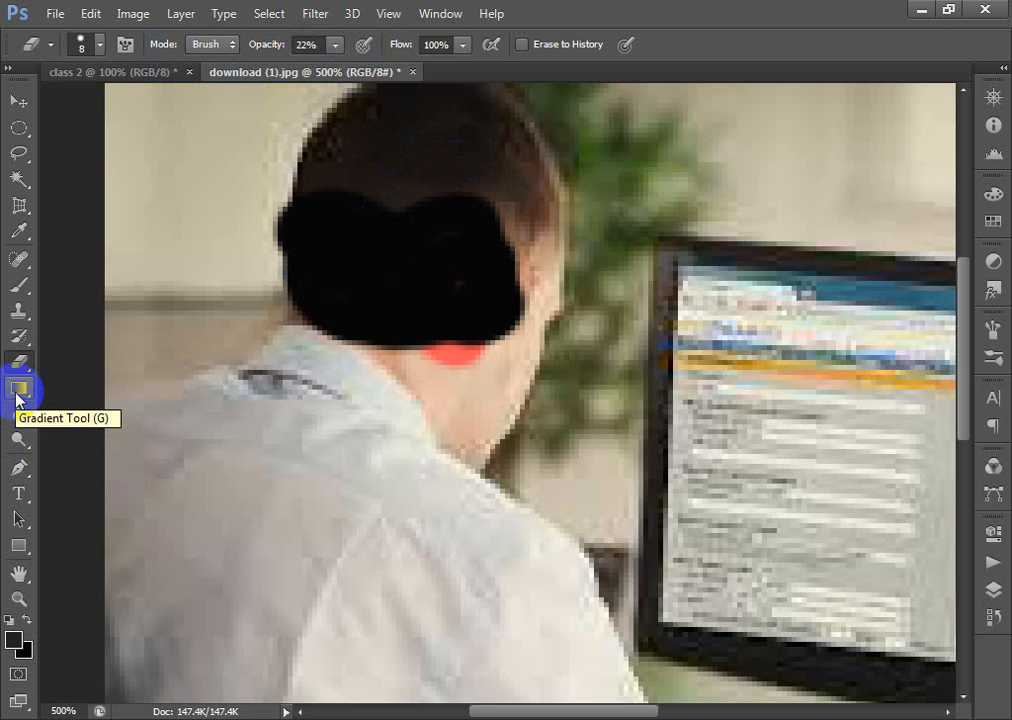
click(17, 392)
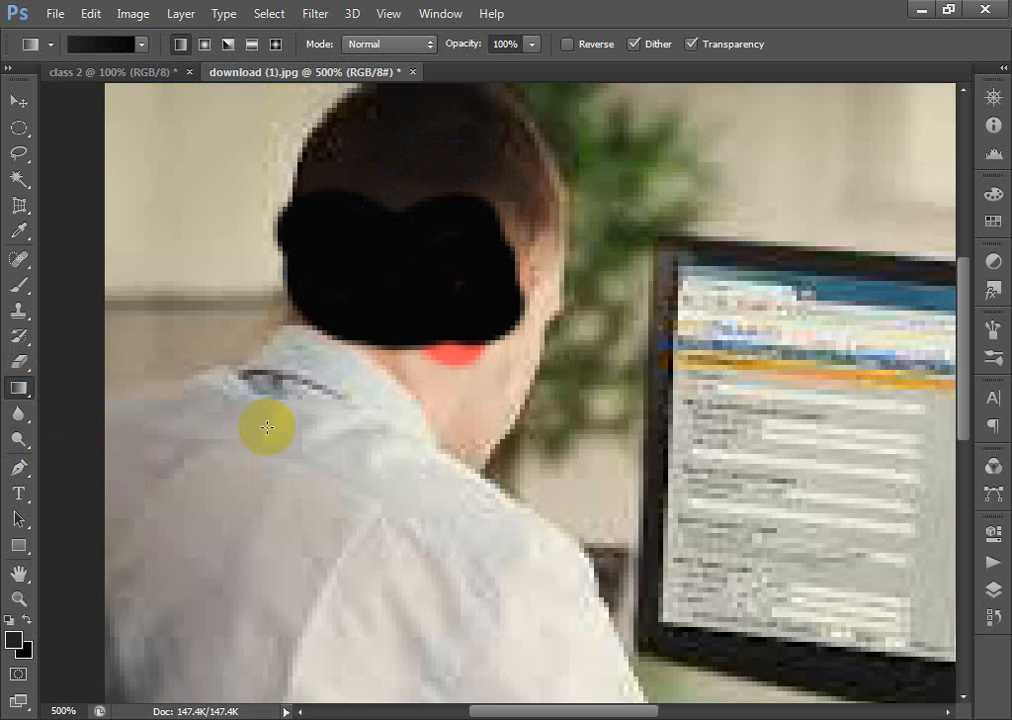
click(500, 268)
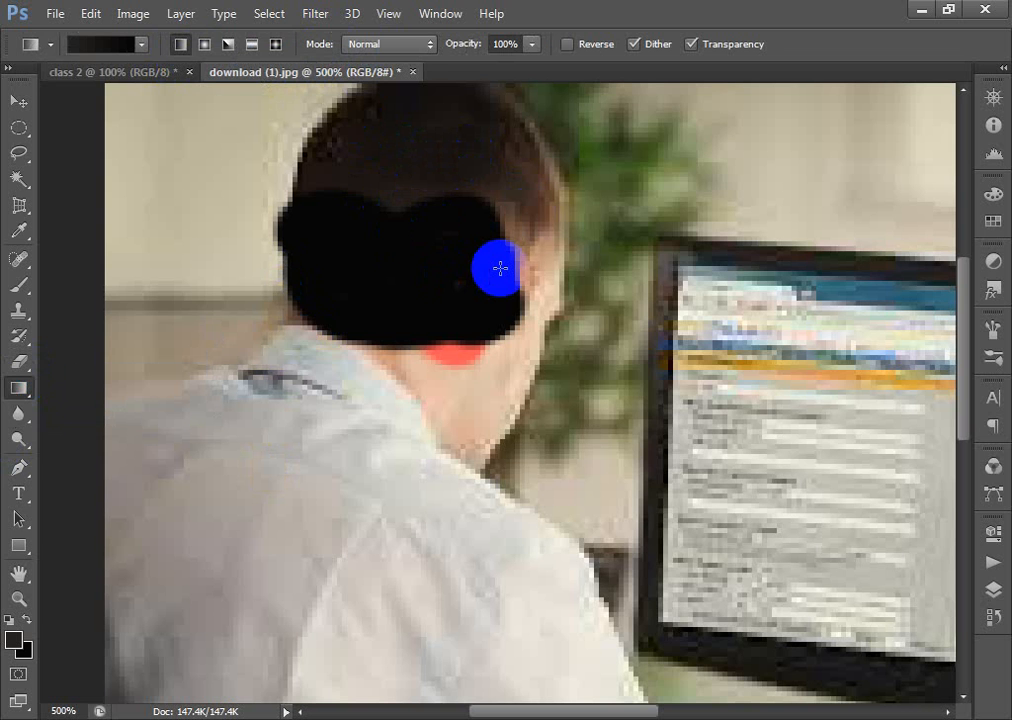
drag(344, 316, 461, 480)
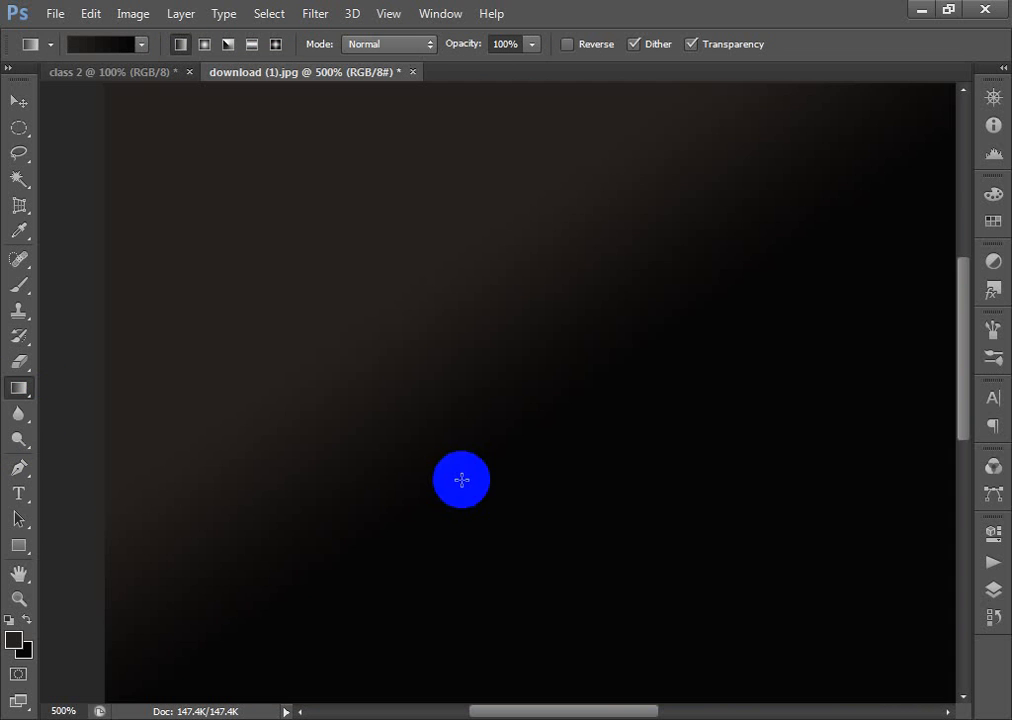
key(ctrl+minus)
key(ctrl+minus)
key(ctrl+minus)
key(ctrl+minus)
key(ctrl+minus)
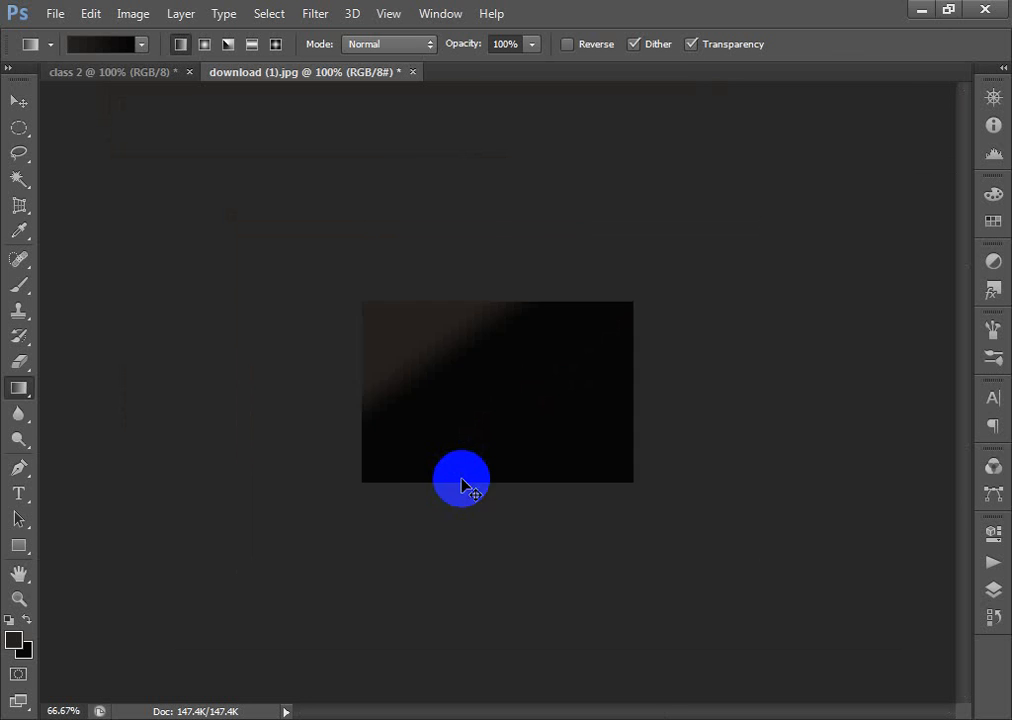
key(ctrl+z)
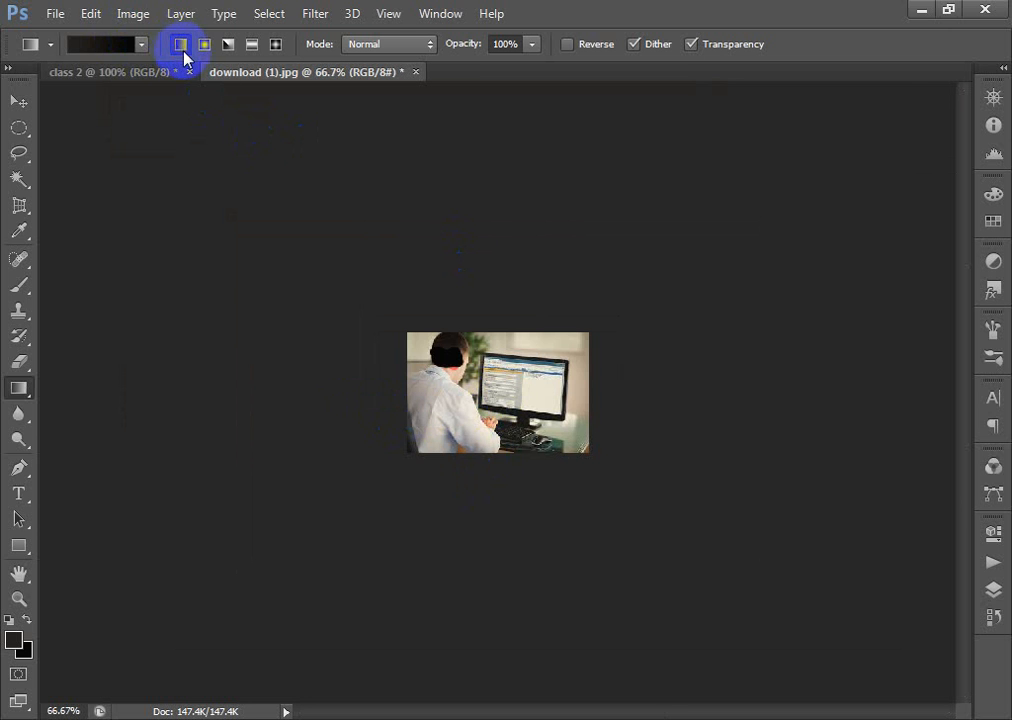
Set the foreground colour to light orange, #fbb883.
click(16, 643)
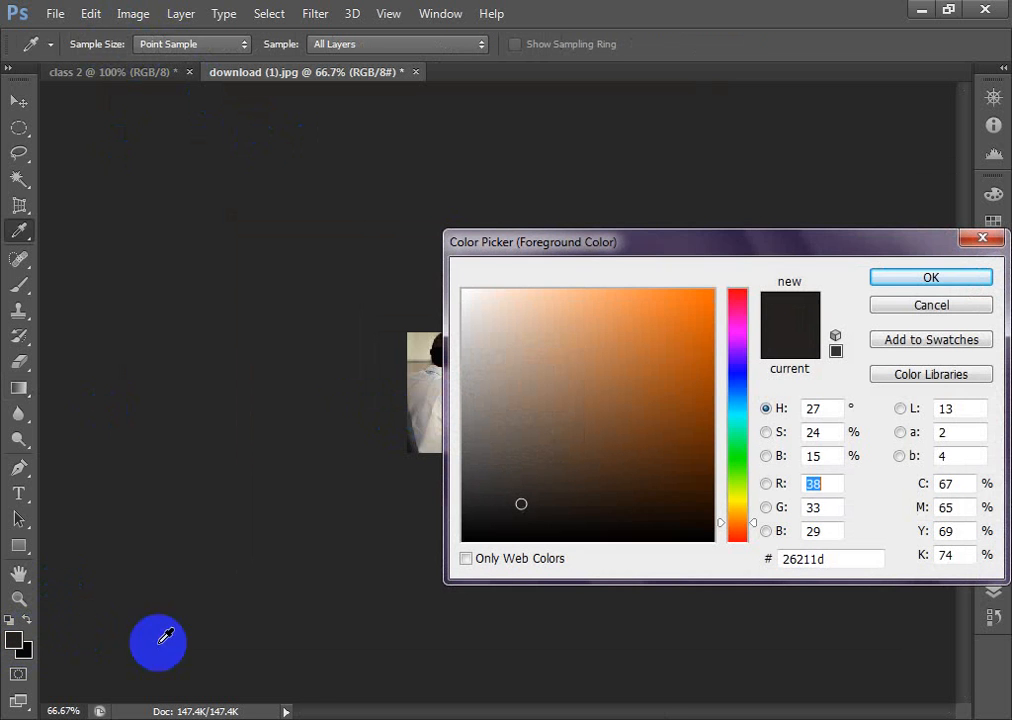
click(583, 293)
click(913, 281)
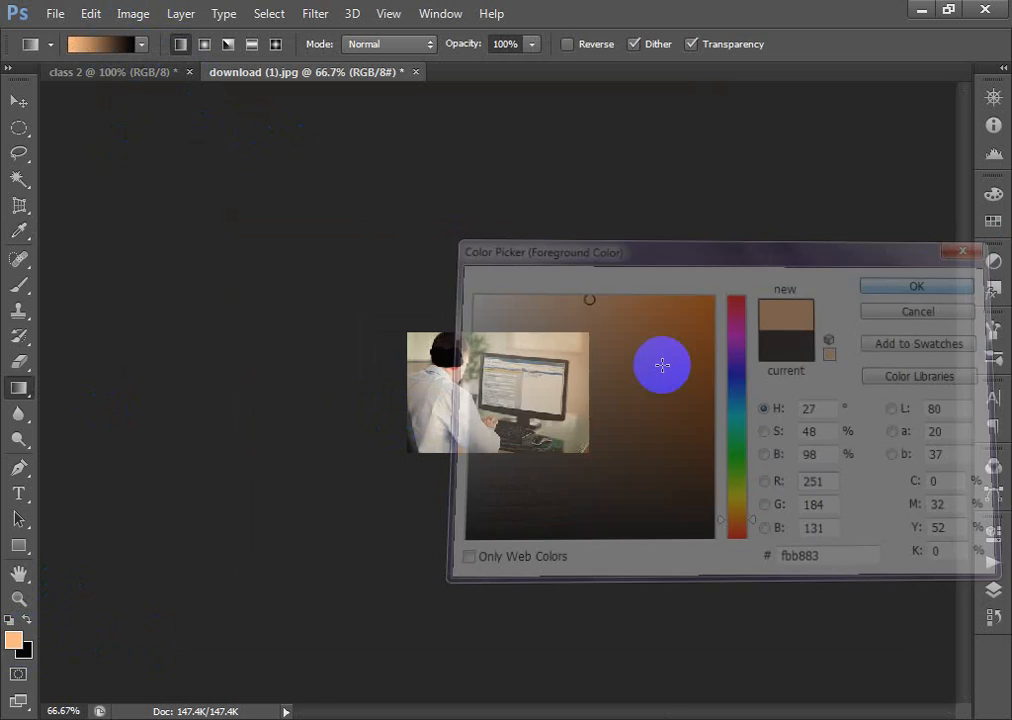
Try linear gradients from light orange to black across the photo at various angles and lengths, ending with a vertical one.
drag(535, 377, 592, 466)
drag(463, 380, 646, 520)
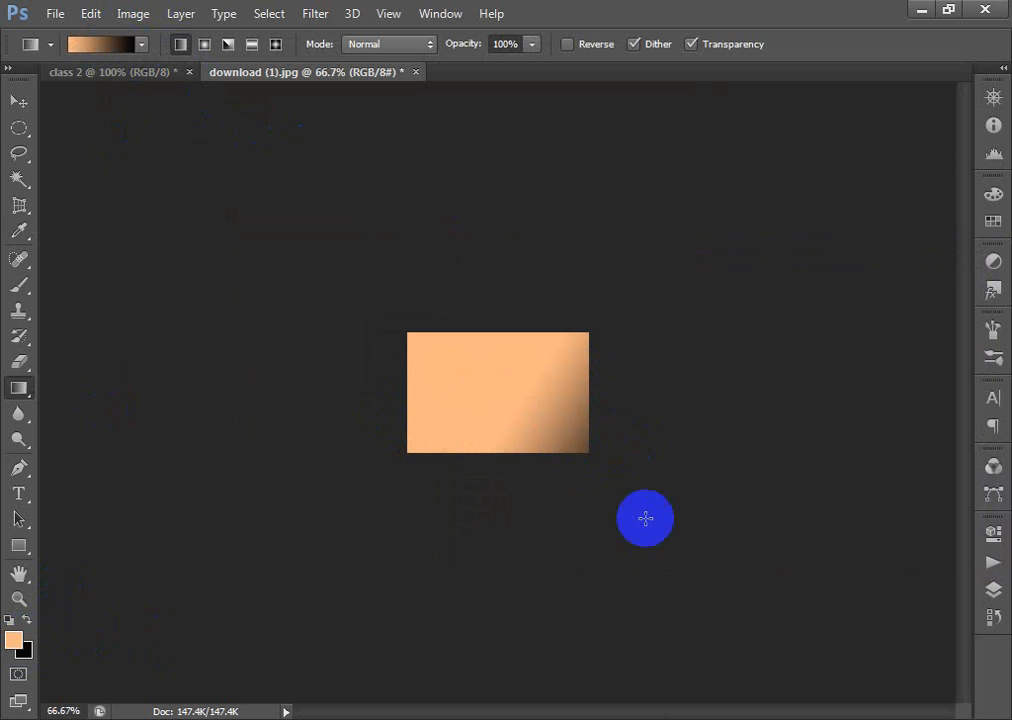
drag(478, 385, 569, 465)
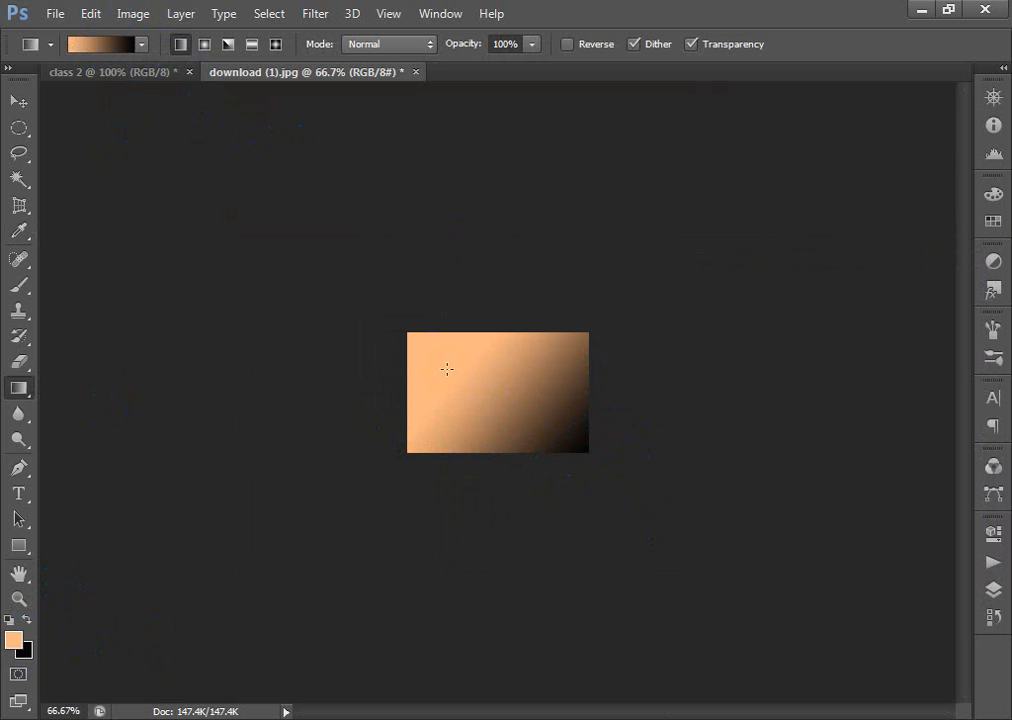
drag(447, 368, 486, 422)
drag(444, 361, 522, 440)
drag(478, 379, 576, 447)
drag(451, 349, 590, 354)
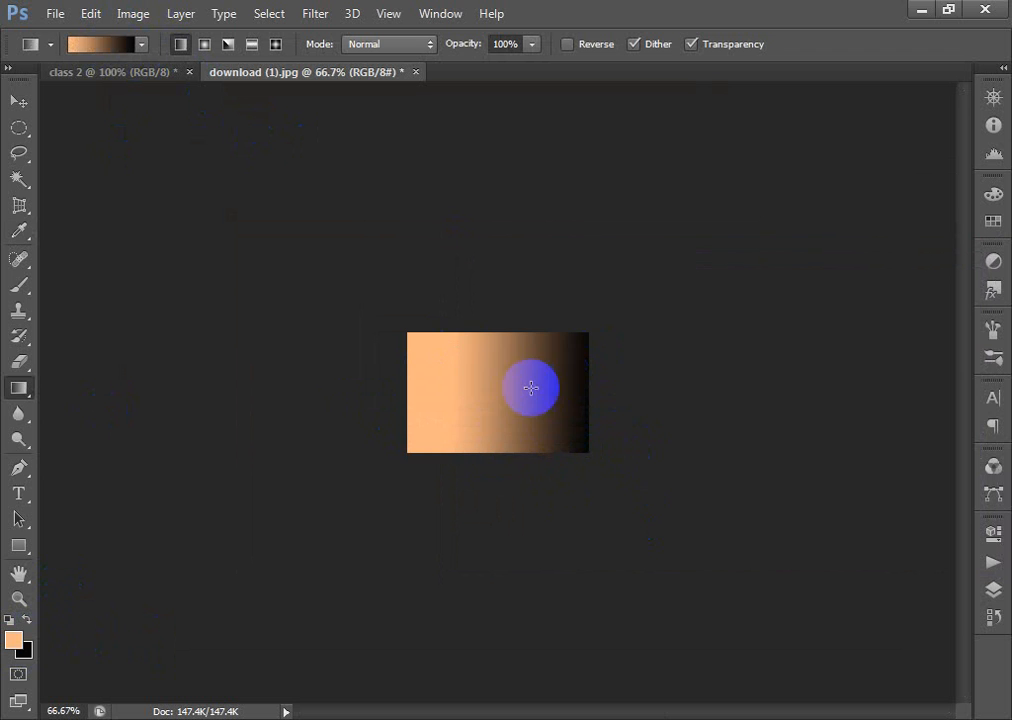
drag(498, 394, 656, 432)
drag(463, 392, 495, 445)
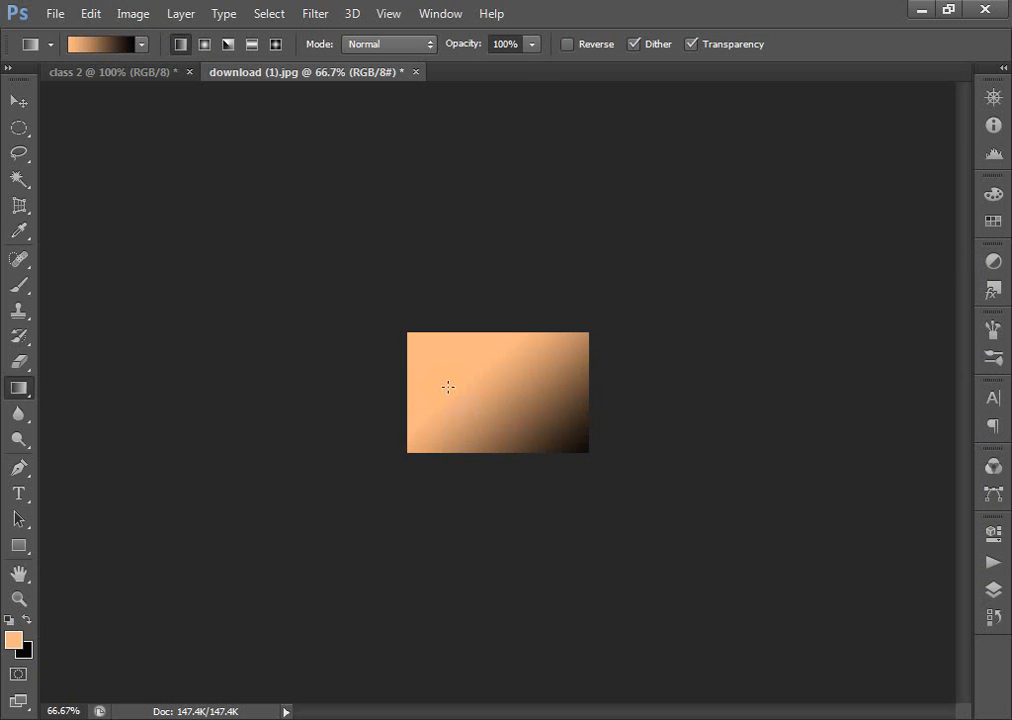
drag(447, 386, 447, 481)
Try more horizontal and diagonal orange-to-black gradients over the image, and undo the gradients to restore the original photo.
ctrl+click(497, 402)
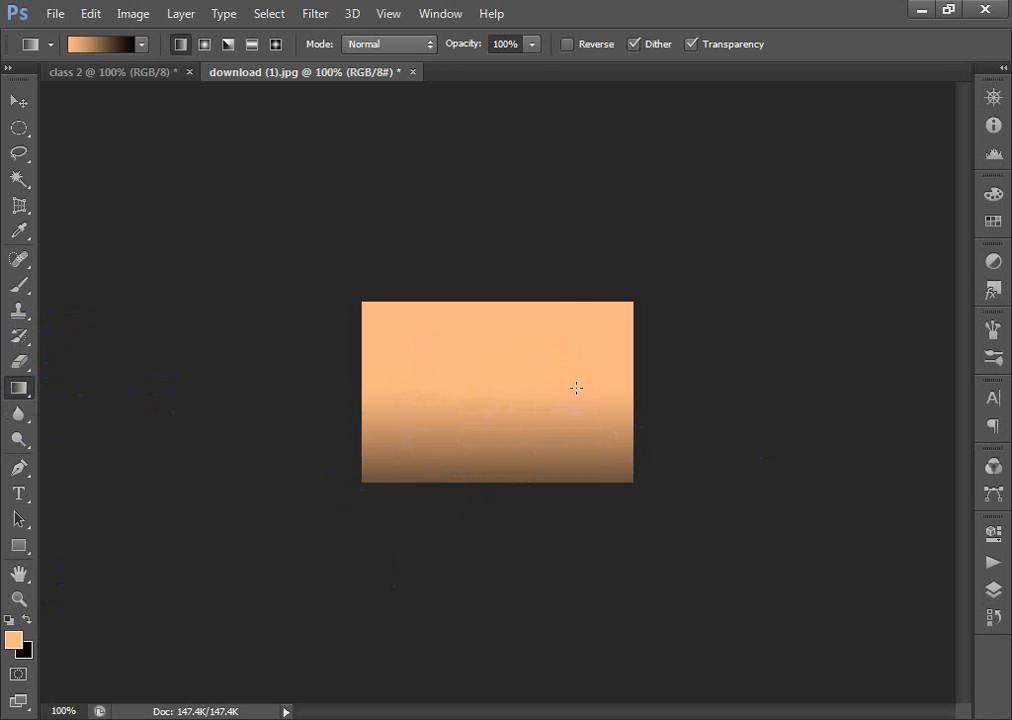
drag(457, 350, 590, 425)
drag(505, 385, 670, 408)
drag(440, 396, 605, 398)
drag(455, 355, 580, 430)
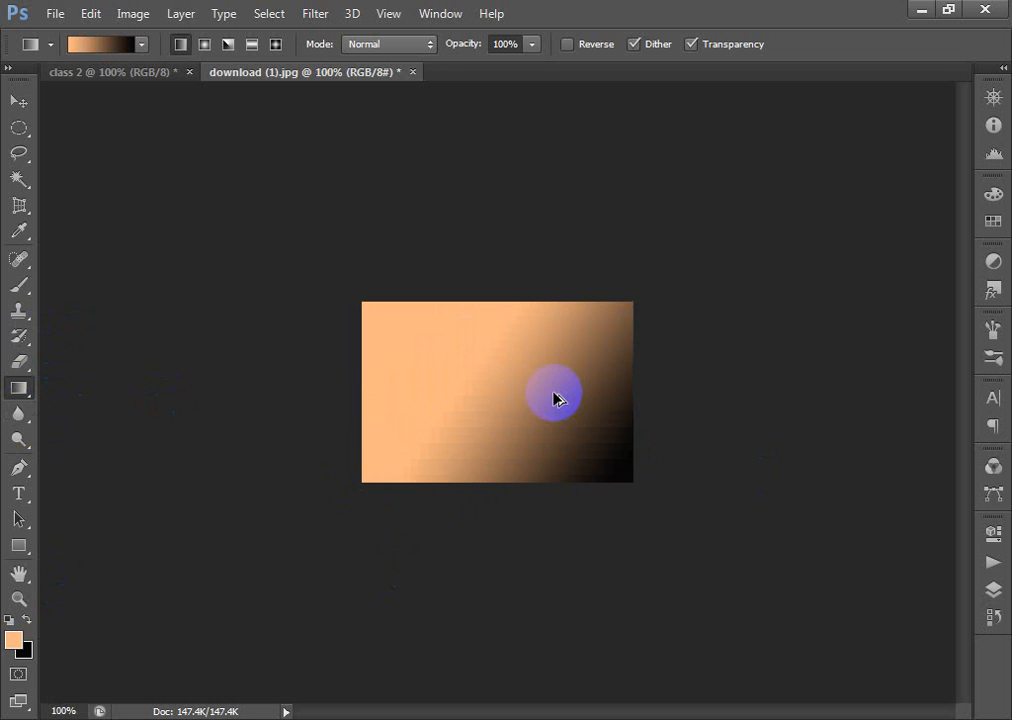
drag(450, 310, 558, 412)
drag(455, 320, 555, 398)
drag(500, 355, 720, 515)
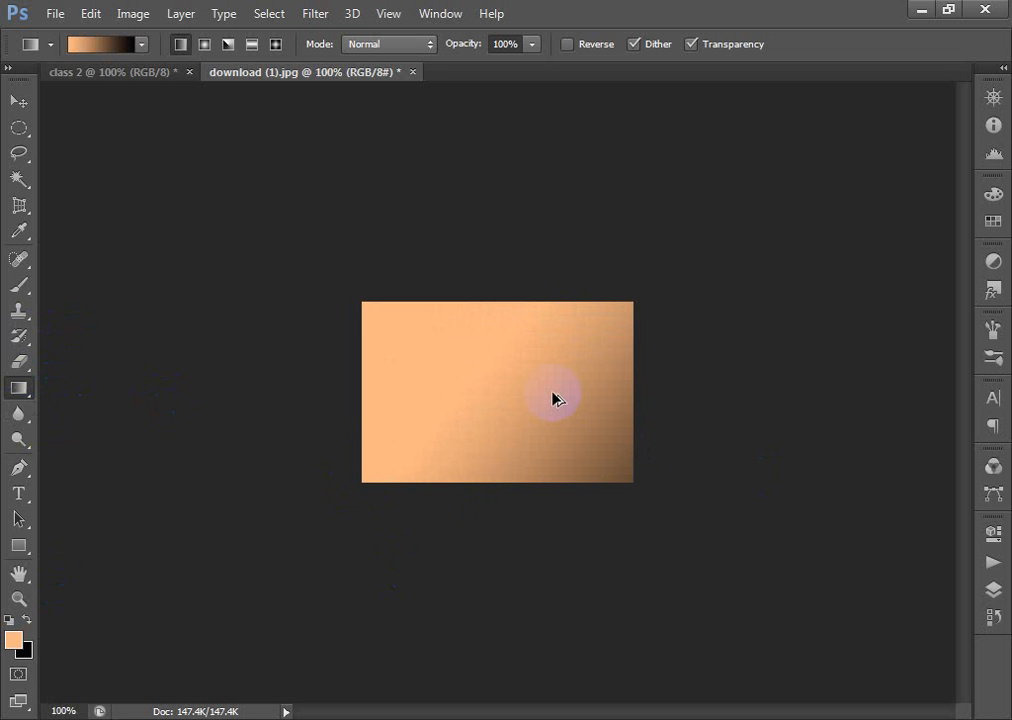
key(ctrl+z)
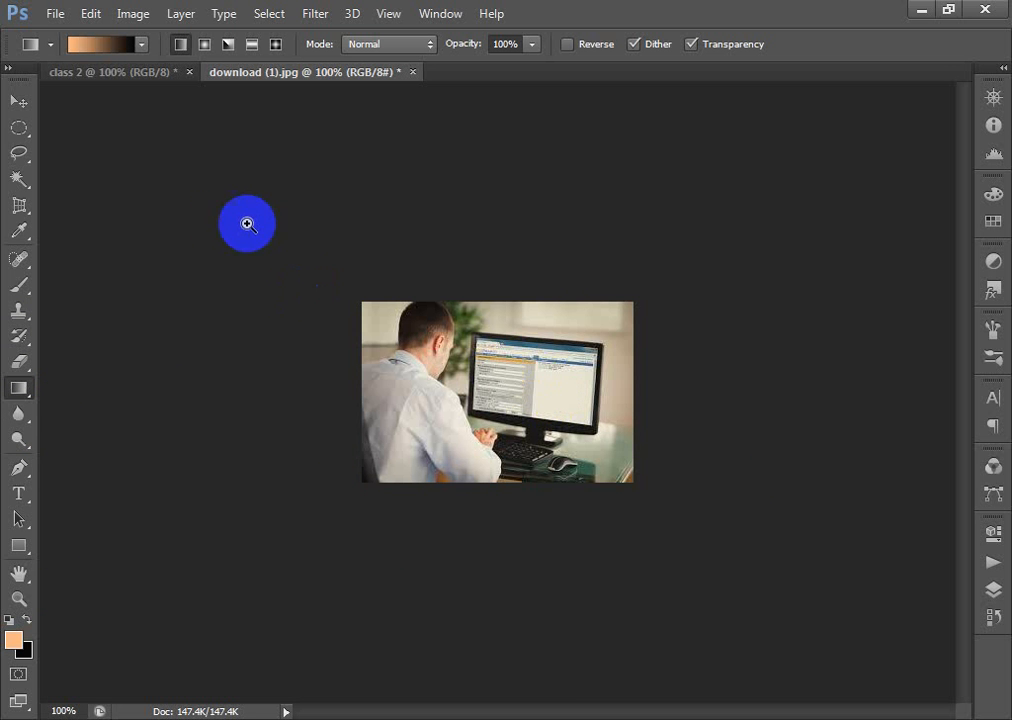
Try the Blur tool along the man's chin and collar with a 13 px brush at 50% strength.
drag(246, 221, 522, 463)
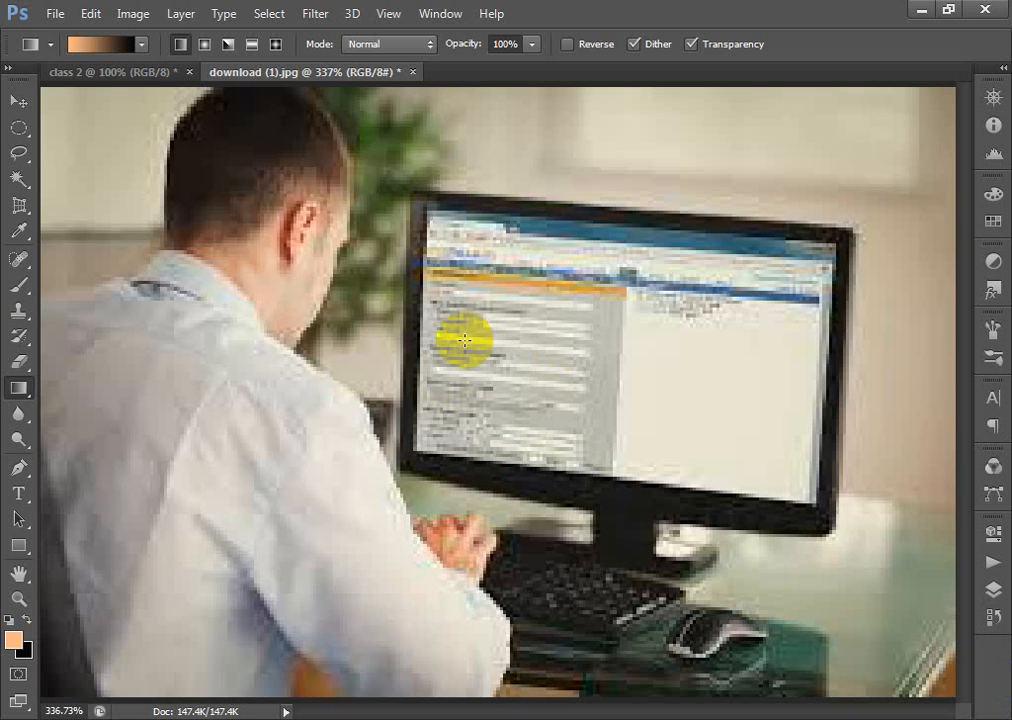
right_click(510, 300)
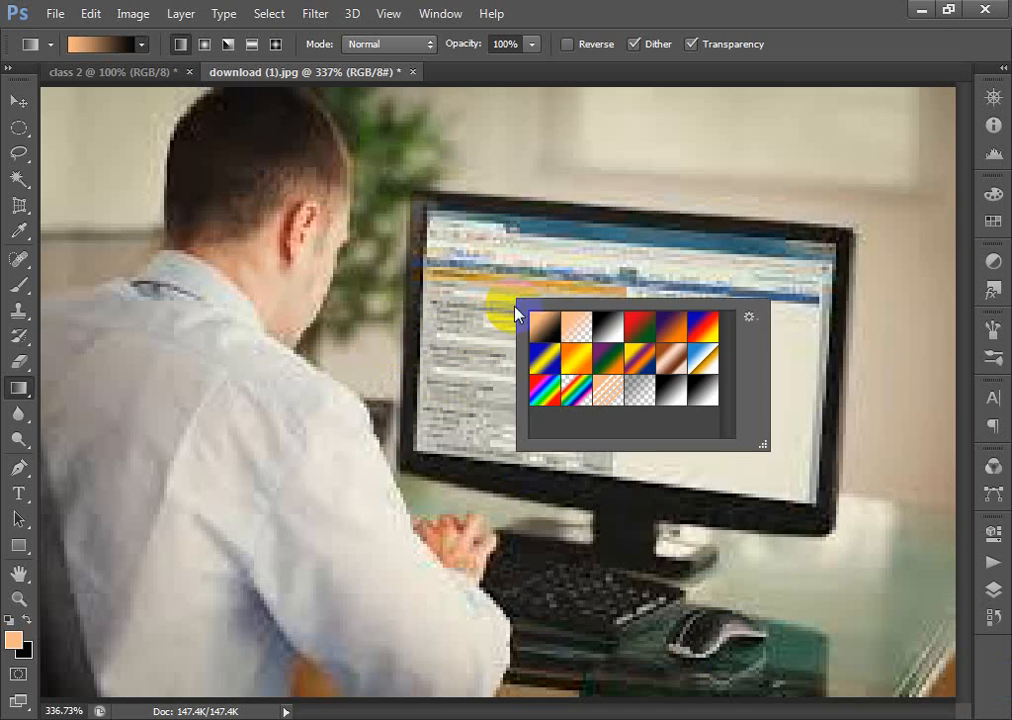
click(15, 414)
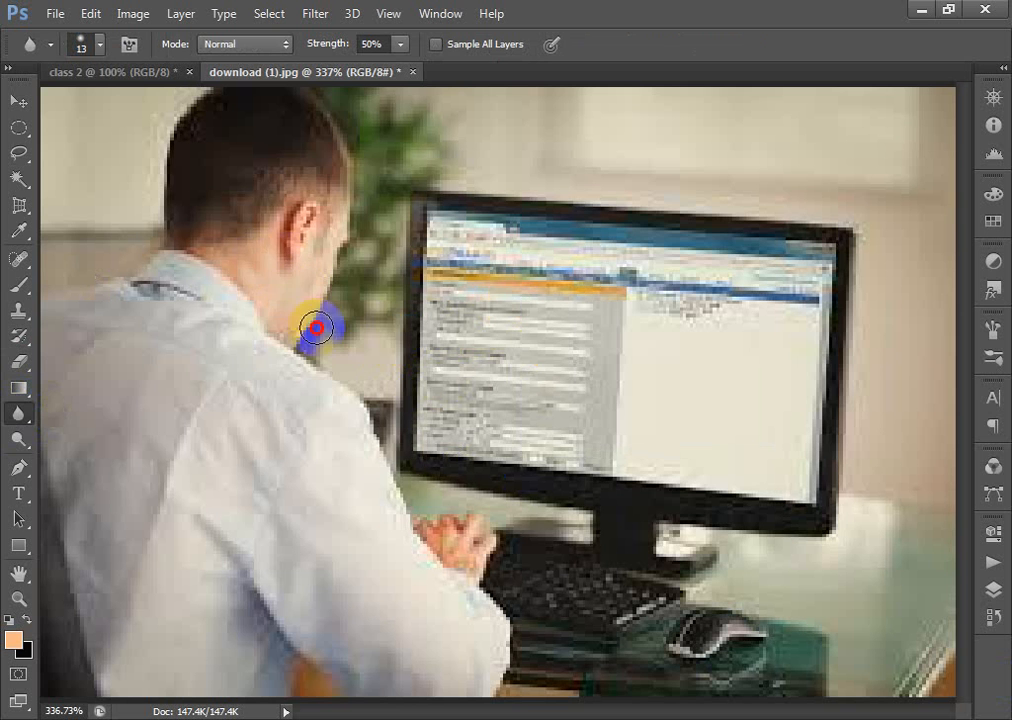
mouse_move(316, 328)
mouse_down()
mouse_move(245, 321)
mouse_move(312, 247)
mouse_move(149, 282)
mouse_move(191, 452)
mouse_move(313, 407)
mouse_move(283, 341)
mouse_move(151, 324)
mouse_move(150, 345)
mouse_move(238, 418)
mouse_move(256, 321)
mouse_move(279, 385)
mouse_move(258, 360)
mouse_move(313, 381)
mouse_move(330, 371)
mouse_move(320, 374)
mouse_move(301, 333)
mouse_move(309, 379)
mouse_up()
Set the Blur brush size to 22 px and soften the man's ear and cheek.
right_click(442, 340)
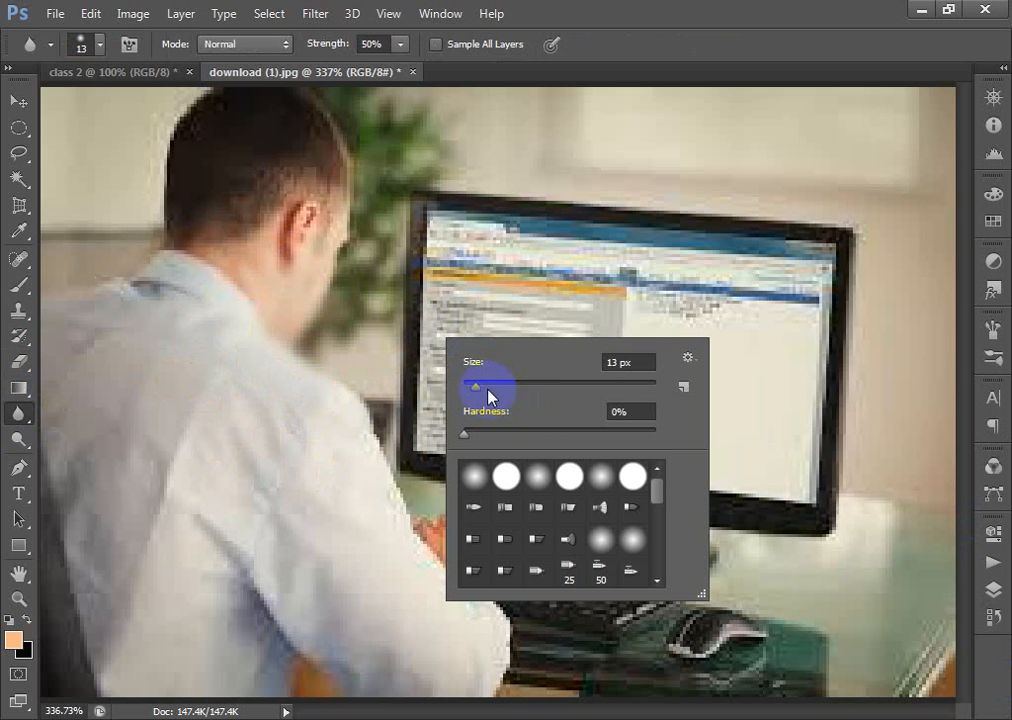
click(487, 393)
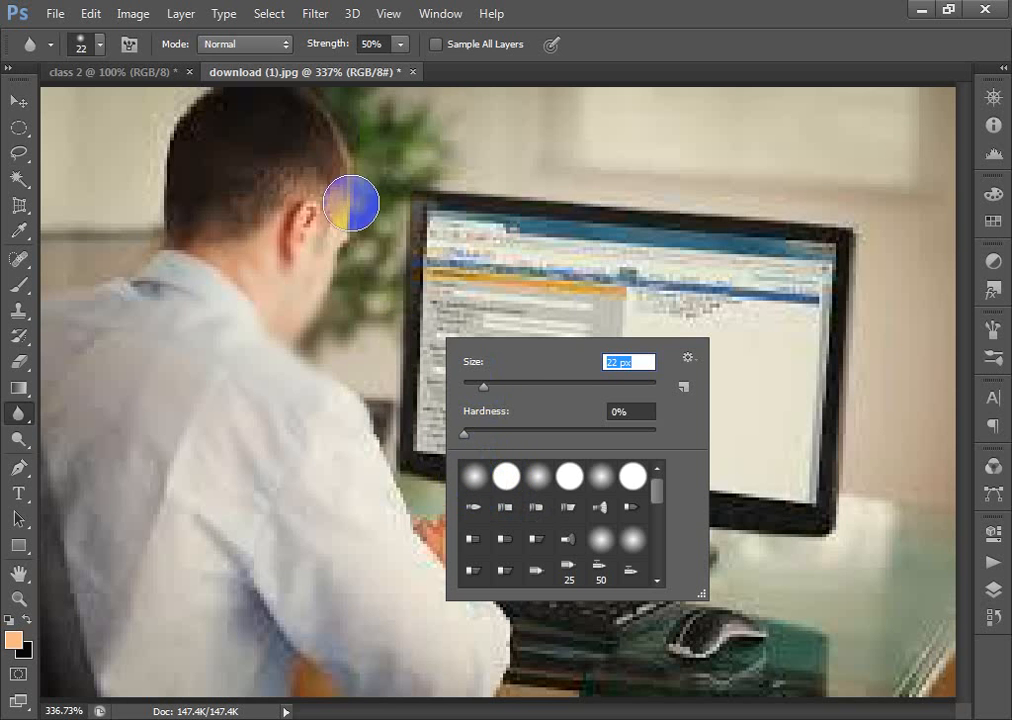
mouse_move(292, 240)
mouse_down()
mouse_move(281, 413)
mouse_move(338, 355)
mouse_move(237, 249)
mouse_move(296, 229)
mouse_move(339, 267)
mouse_up()
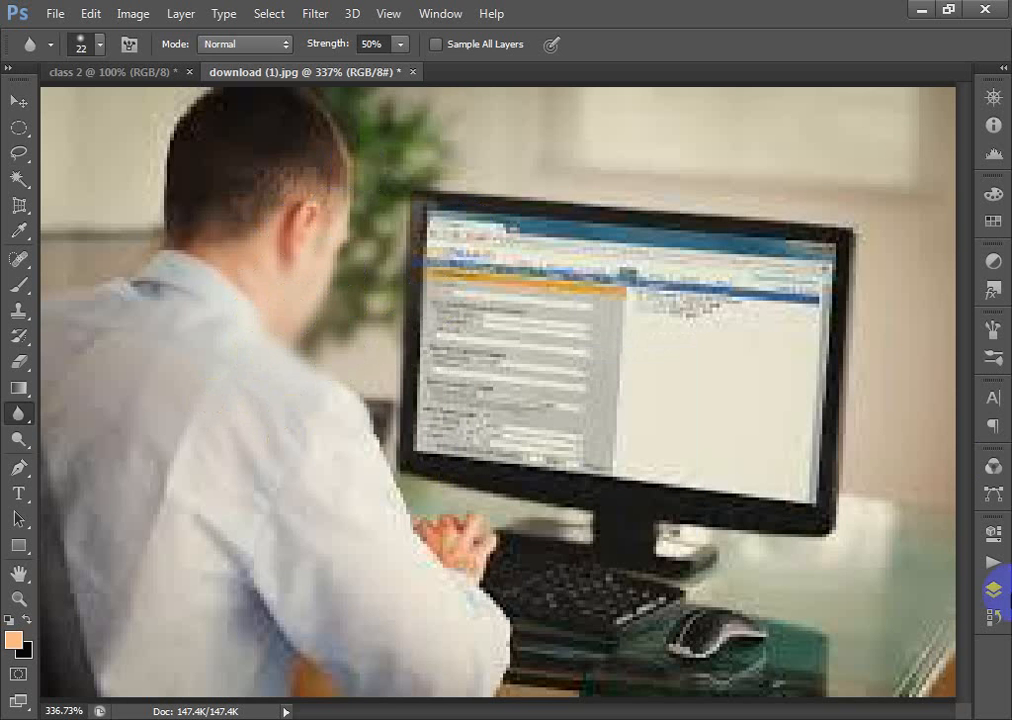
Set the Blur strength to 100%, blur from the ear towards the back of the neck, and undo the blur strokes.
click(370, 44)
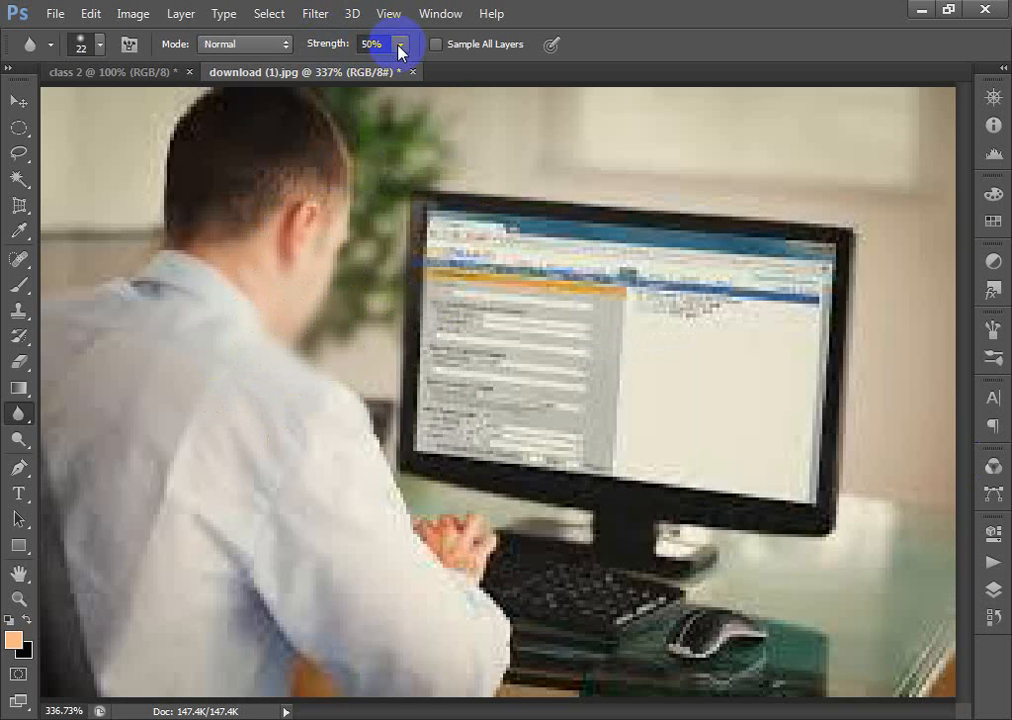
click(399, 45)
drag(402, 68, 467, 72)
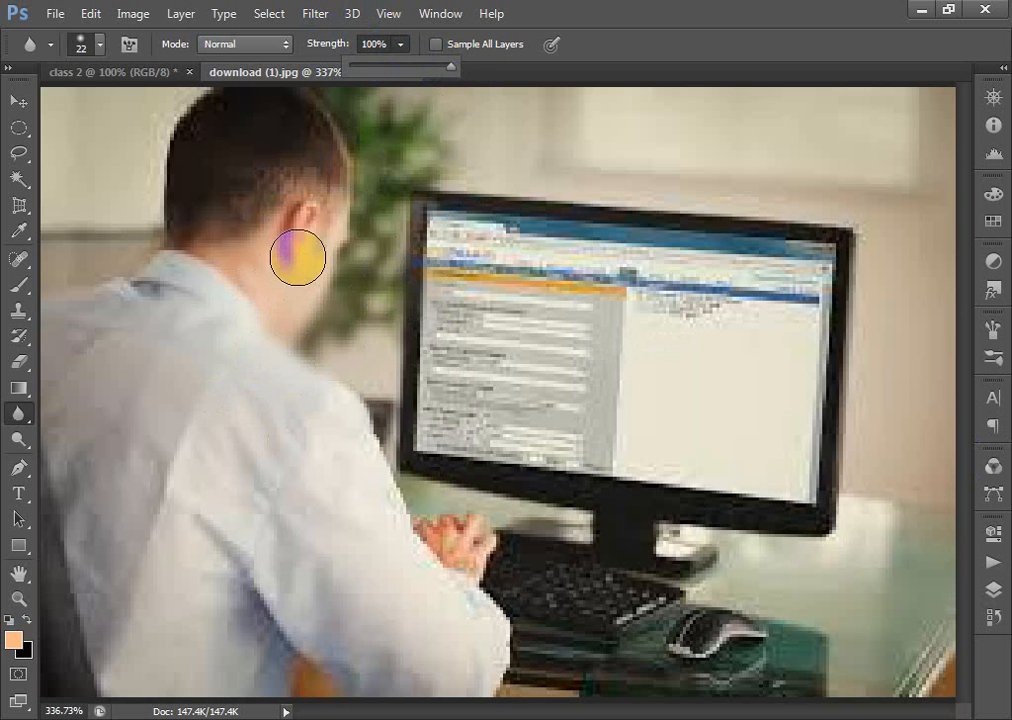
mouse_move(296, 255)
mouse_down()
mouse_move(350, 271)
mouse_move(244, 269)
mouse_move(368, 235)
mouse_move(342, 210)
mouse_move(189, 234)
mouse_move(208, 292)
mouse_move(322, 349)
mouse_move(364, 240)
mouse_move(230, 260)
mouse_up()
key(ctrl+alt+z)
key(ctrl+alt+z)
key(ctrl+alt+z)
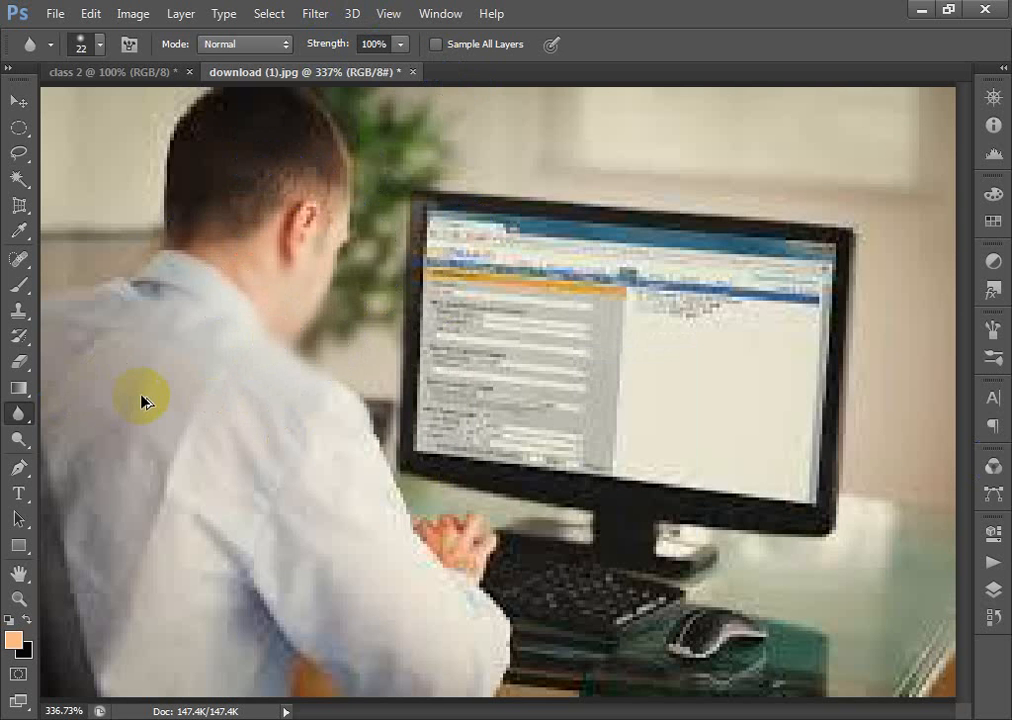
Try the Smudge tool on the man's chin, ear and temple at 50% strength, and undo the strokes.
right_click(18, 413)
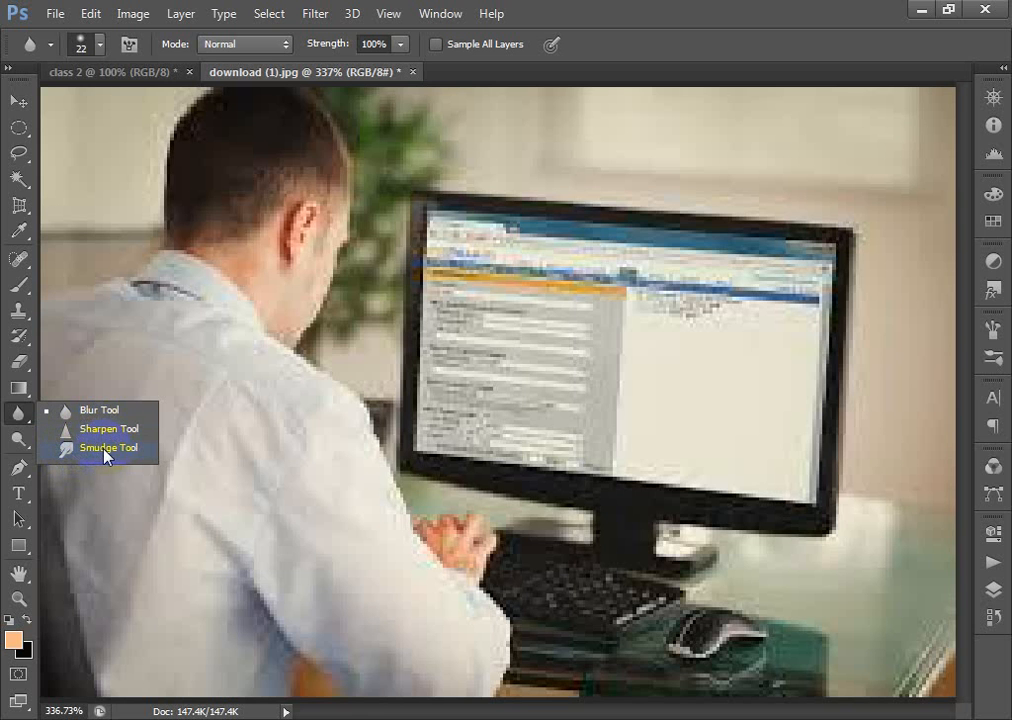
click(105, 456)
mouse_move(337, 328)
mouse_down()
mouse_move(318, 377)
mouse_move(262, 379)
mouse_move(325, 328)
mouse_move(340, 375)
mouse_move(322, 331)
mouse_move(370, 170)
mouse_move(356, 268)
mouse_up()
mouse_move(310, 210)
mouse_down()
mouse_move(377, 290)
mouse_move(364, 326)
mouse_move(290, 256)
mouse_move(356, 289)
mouse_move(318, 240)
mouse_move(273, 254)
mouse_move(348, 180)
mouse_up()
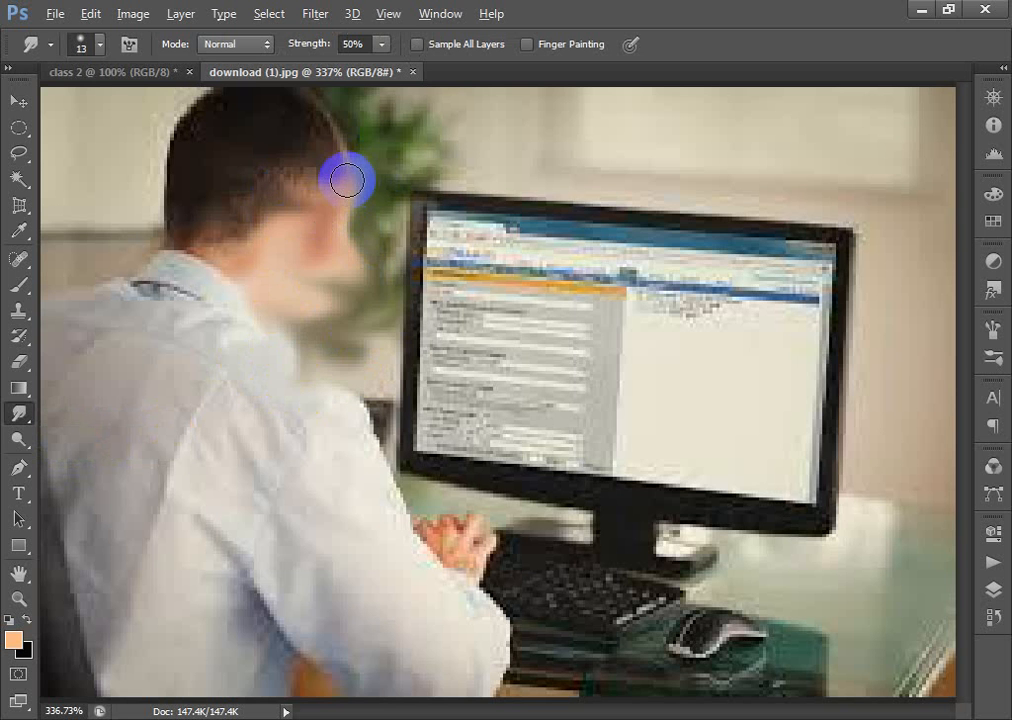
key(ctrl+alt+z)
key(ctrl+alt+z)
key(ctrl+alt+z)
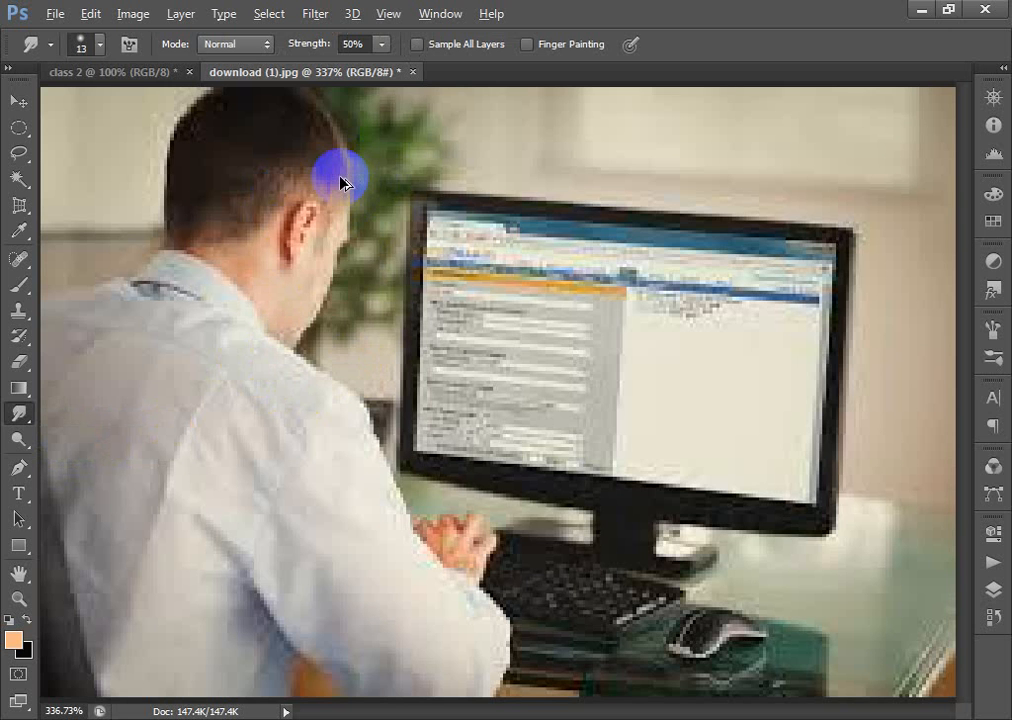
Draw a closed curved Pen path between the man's face and the middle of the monitor, and convert it to a selection.
click(20, 468)
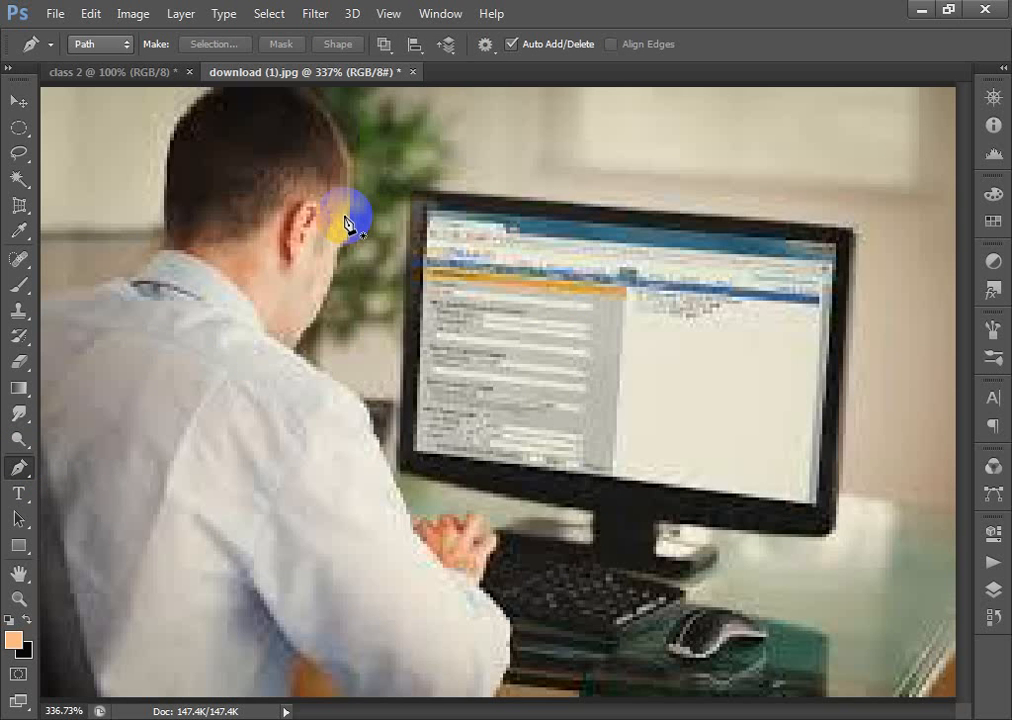
click(340, 287)
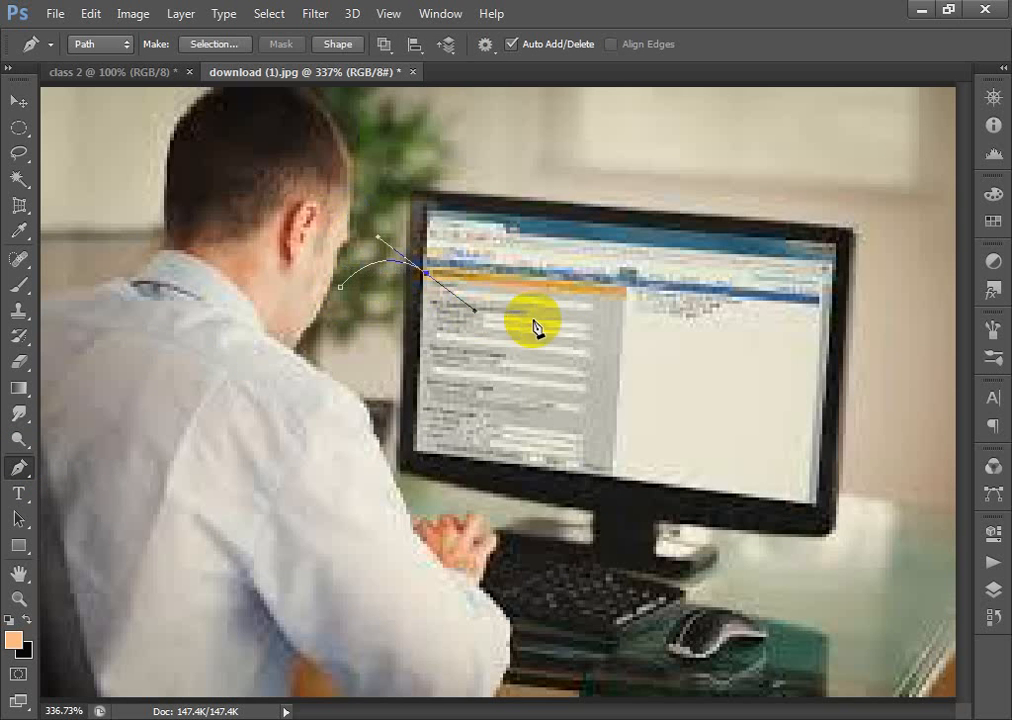
click(328, 316)
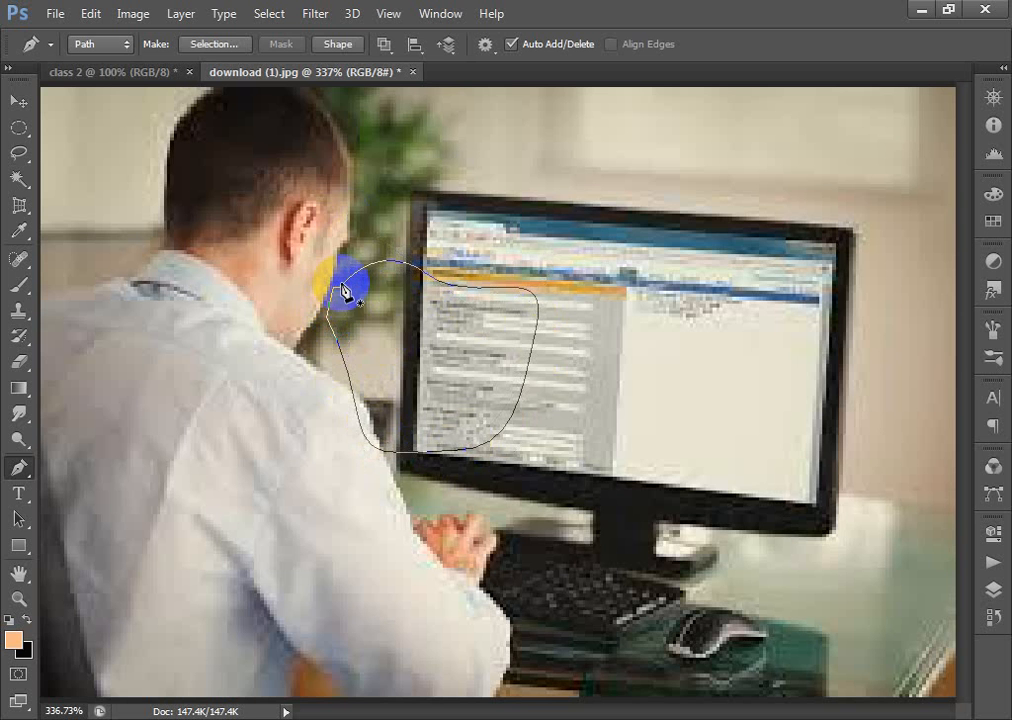
click(343, 290)
key(ctrl+Return)
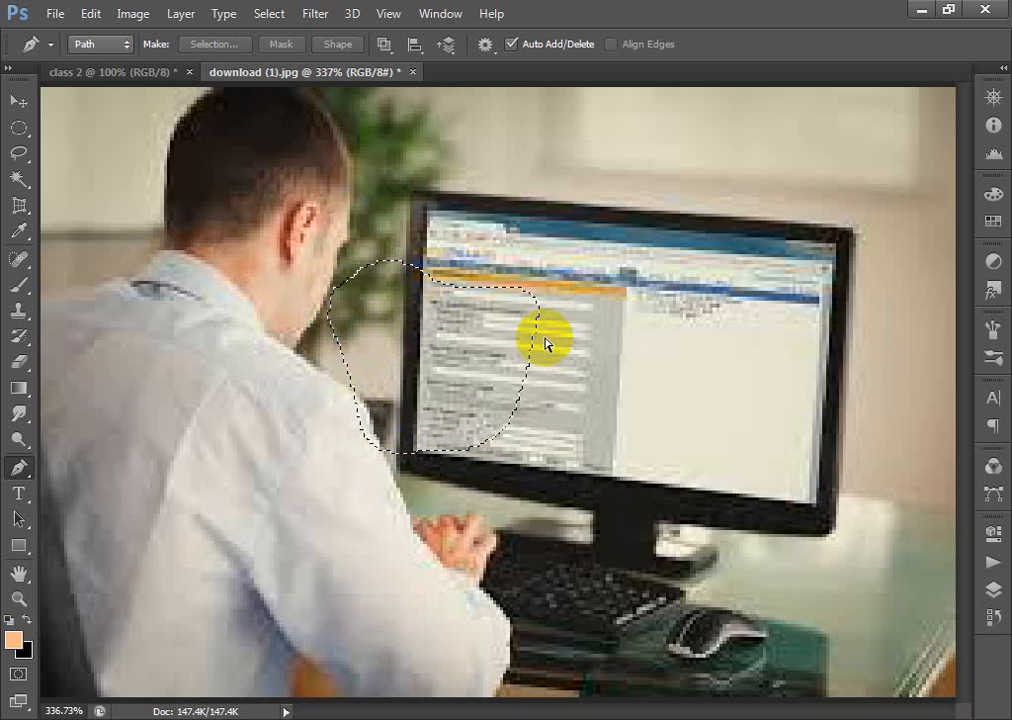
Try a Content-Aware fill at 100% opacity on the selected area, and deselect it.
key(shift+F5)
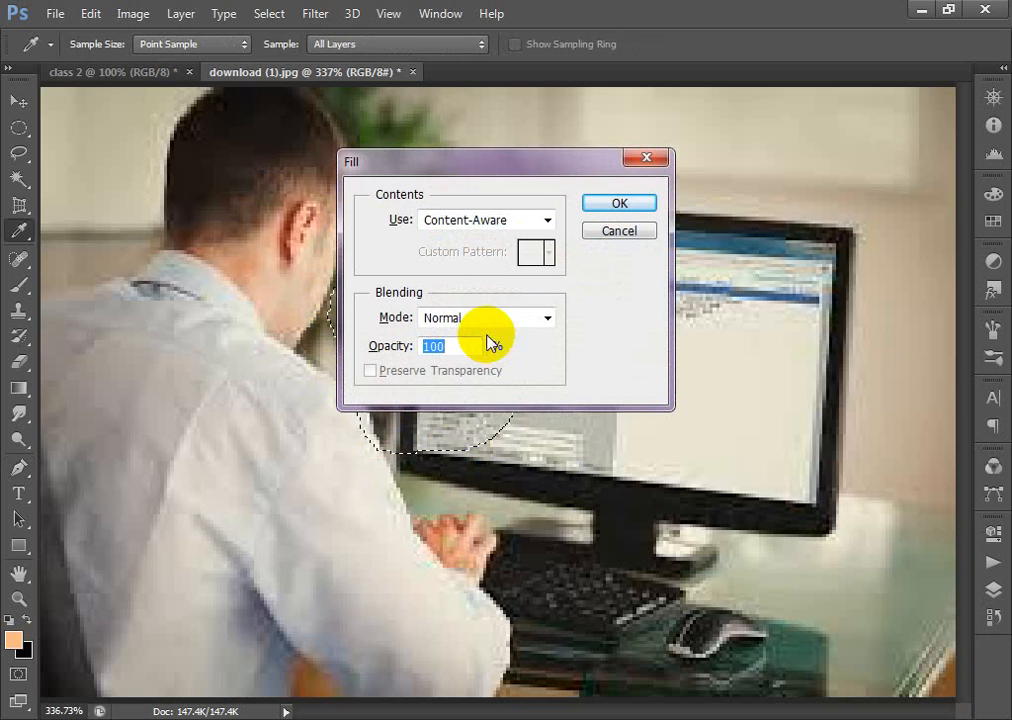
click(598, 210)
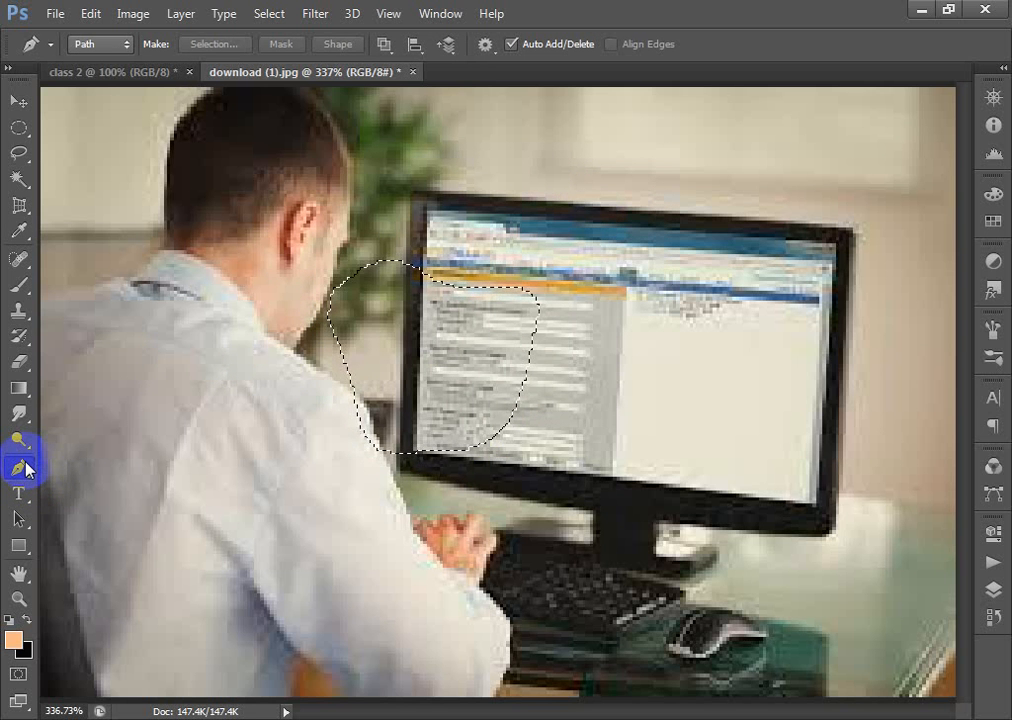
key(ctrl+d)
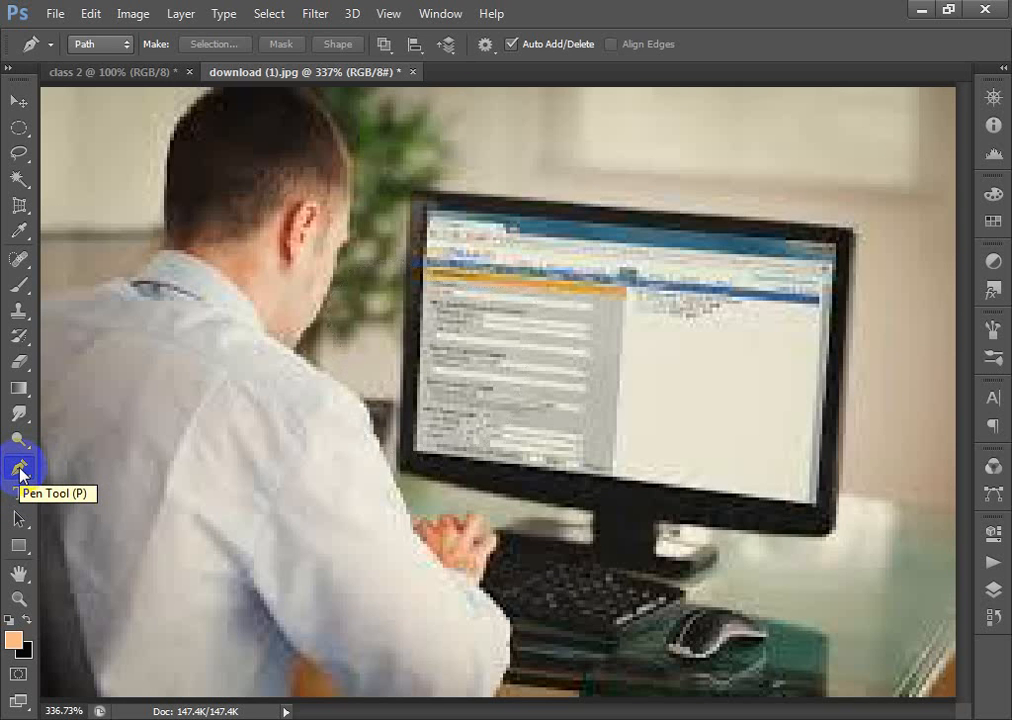
Start a Pen path at the back of the man's collar and trace the back, top and front of his head with curved segments.
click(20, 475)
click(20, 472)
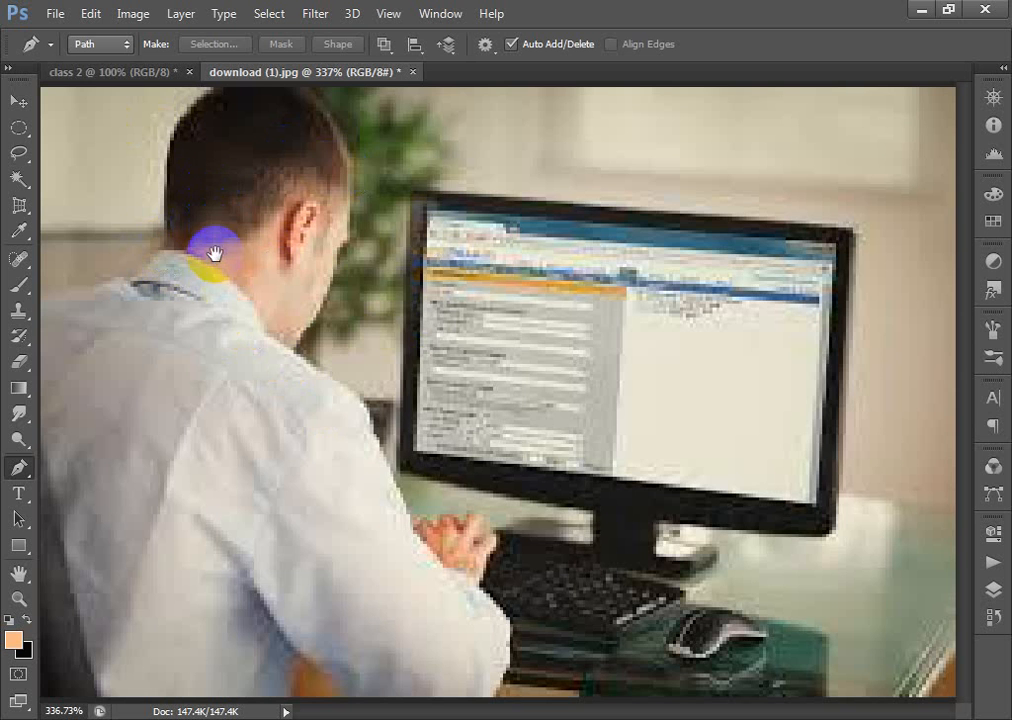
key(ctrl+minus)
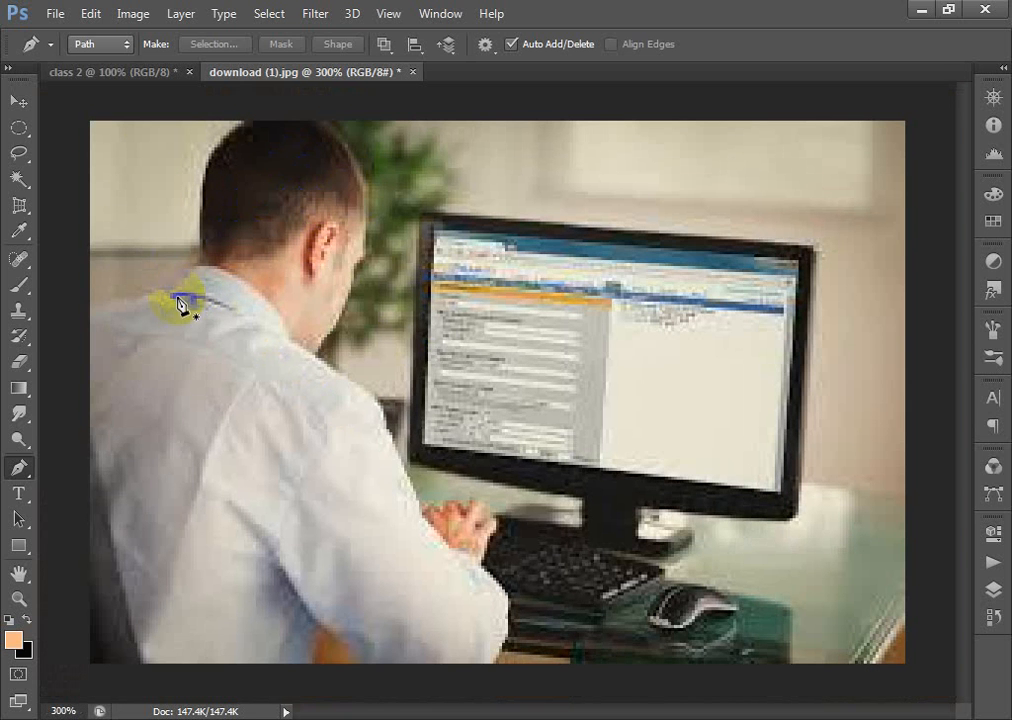
click(200, 264)
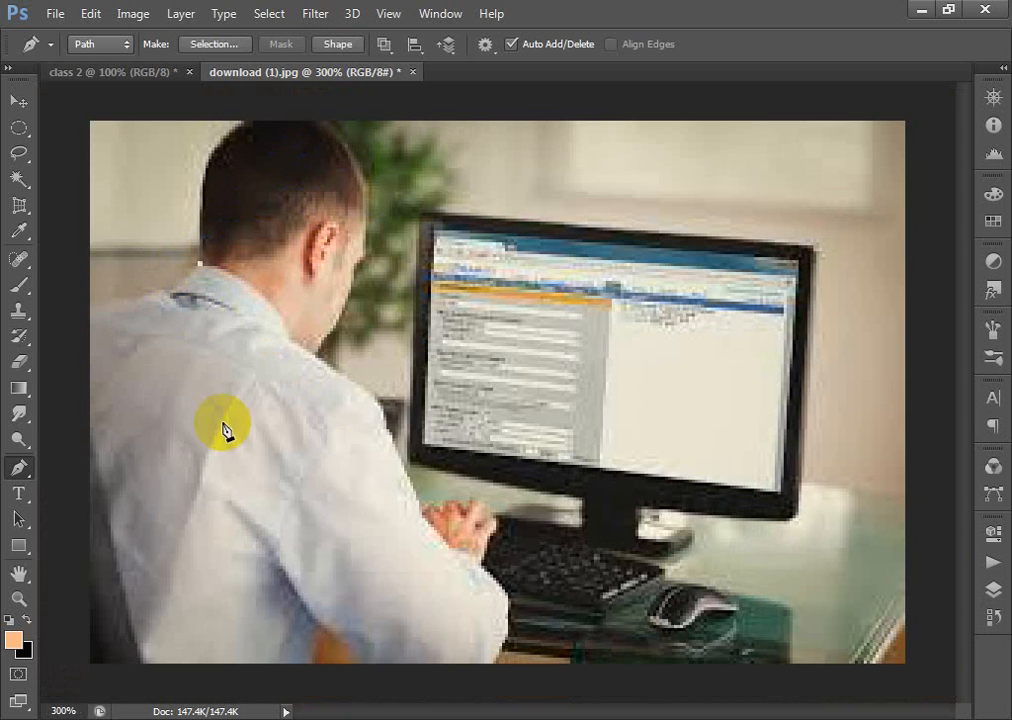
click(210, 180)
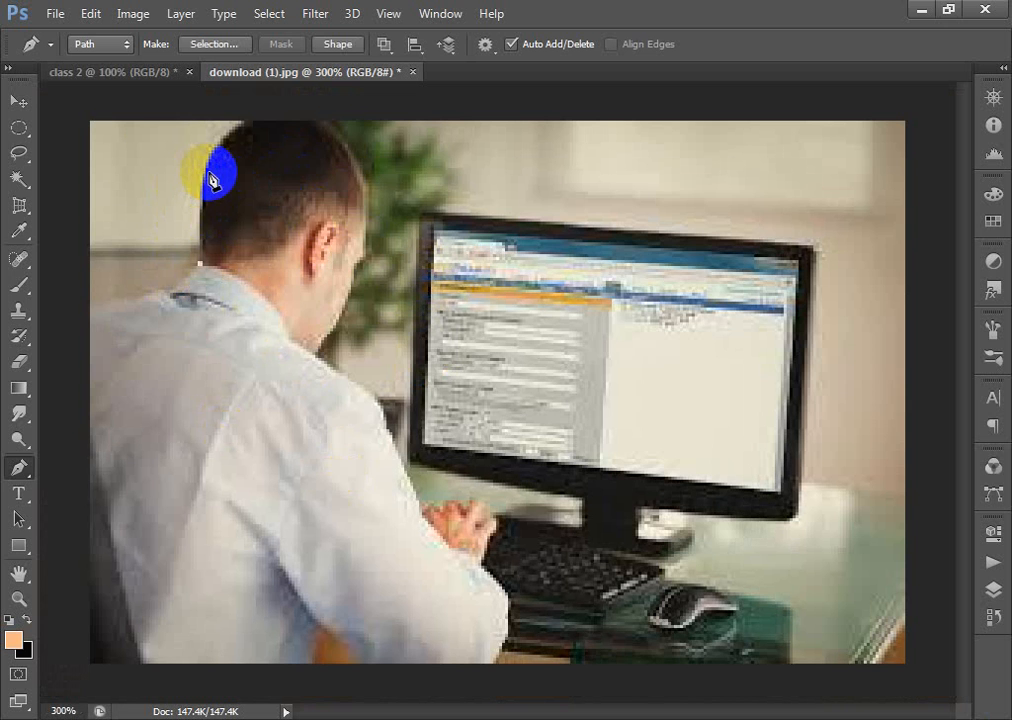
drag(205, 185, 340, 104)
alt+click(276, 118)
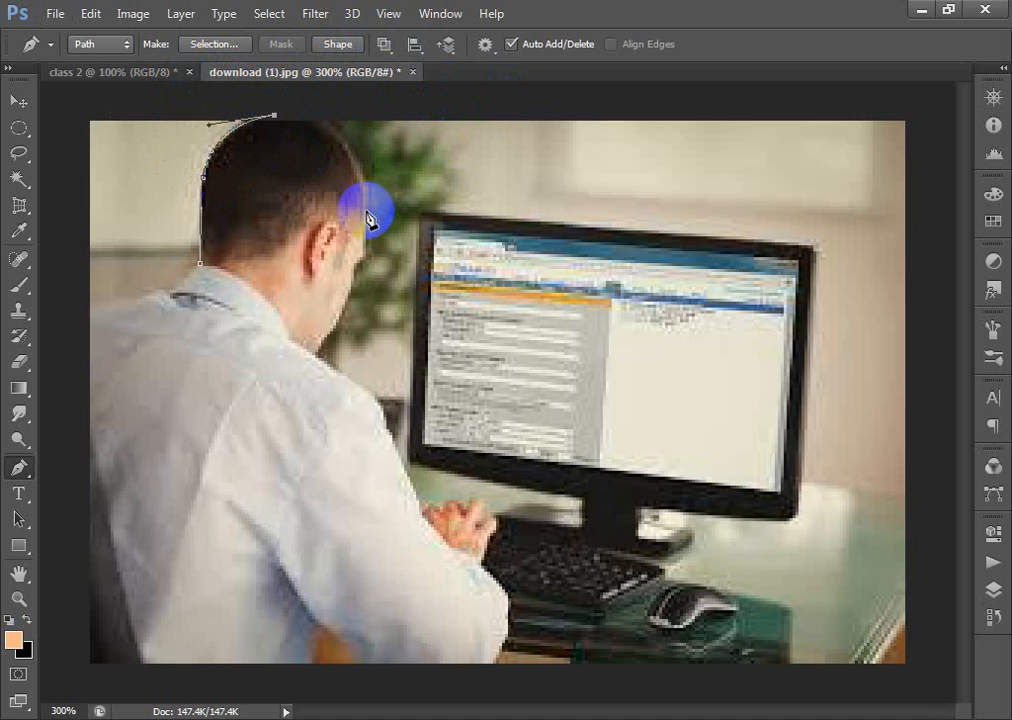
drag(368, 215, 366, 335)
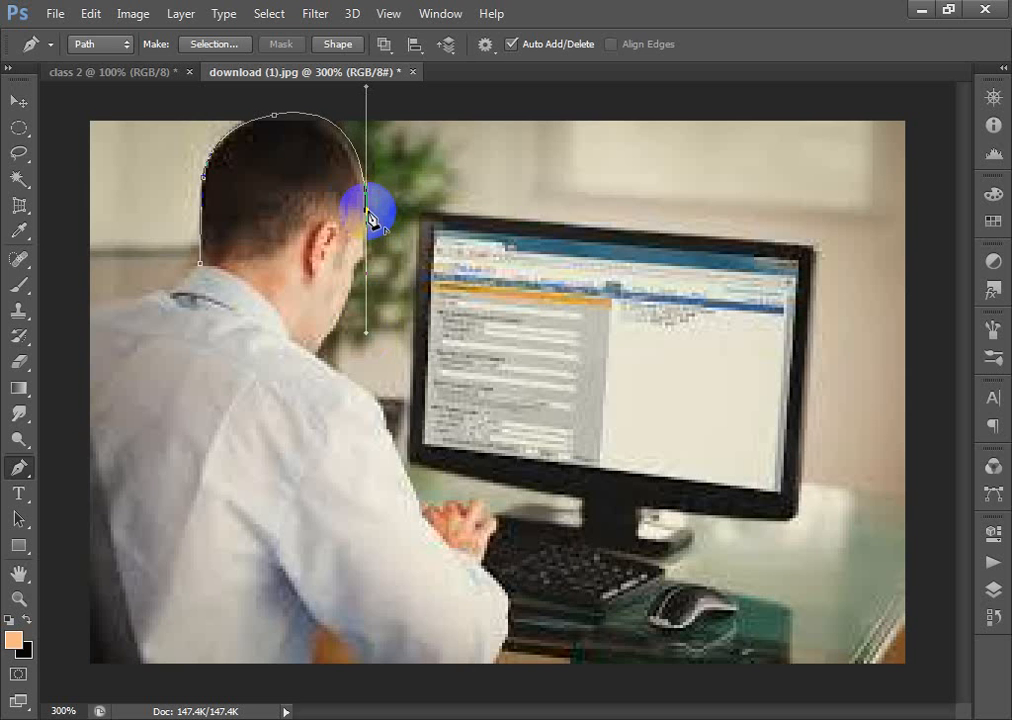
Continue the path down the man's face and along the collar, close it at the starting point, and convert it to a selection.
click(355, 268)
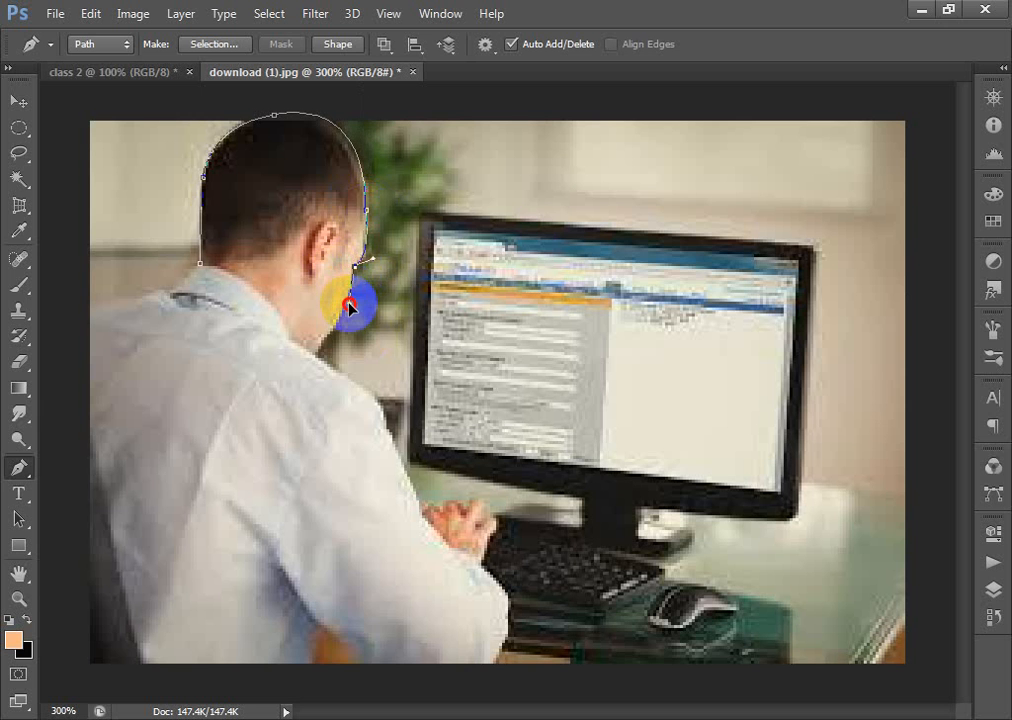
click(351, 312)
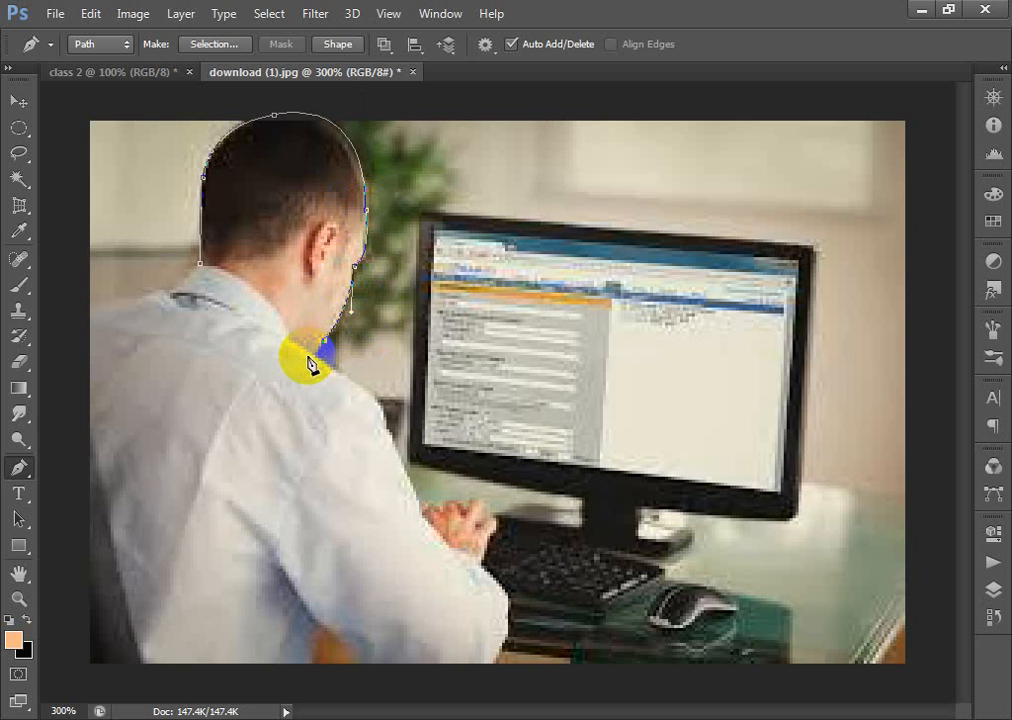
drag(313, 362, 300, 352)
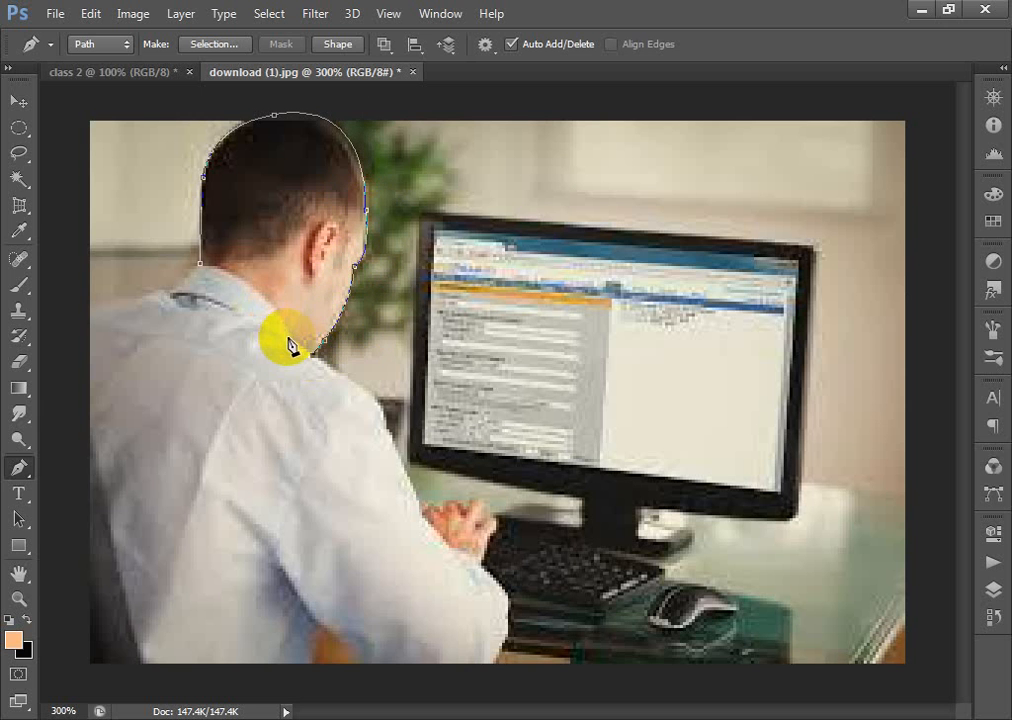
drag(207, 268, 149, 276)
alt+click(207, 268)
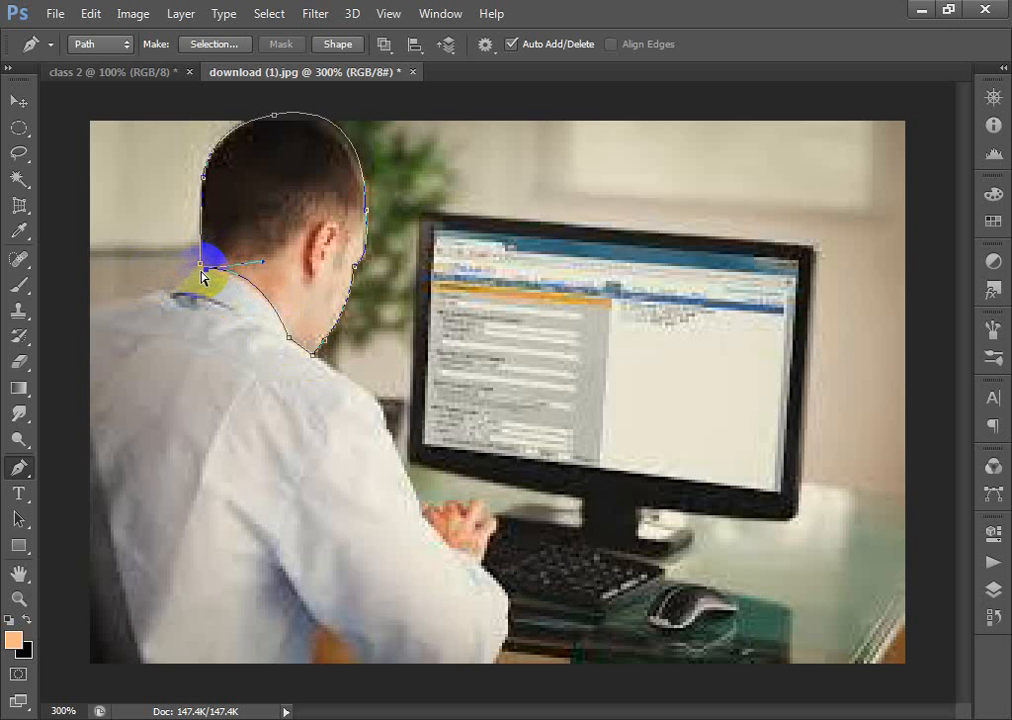
key(ctrl+Return)
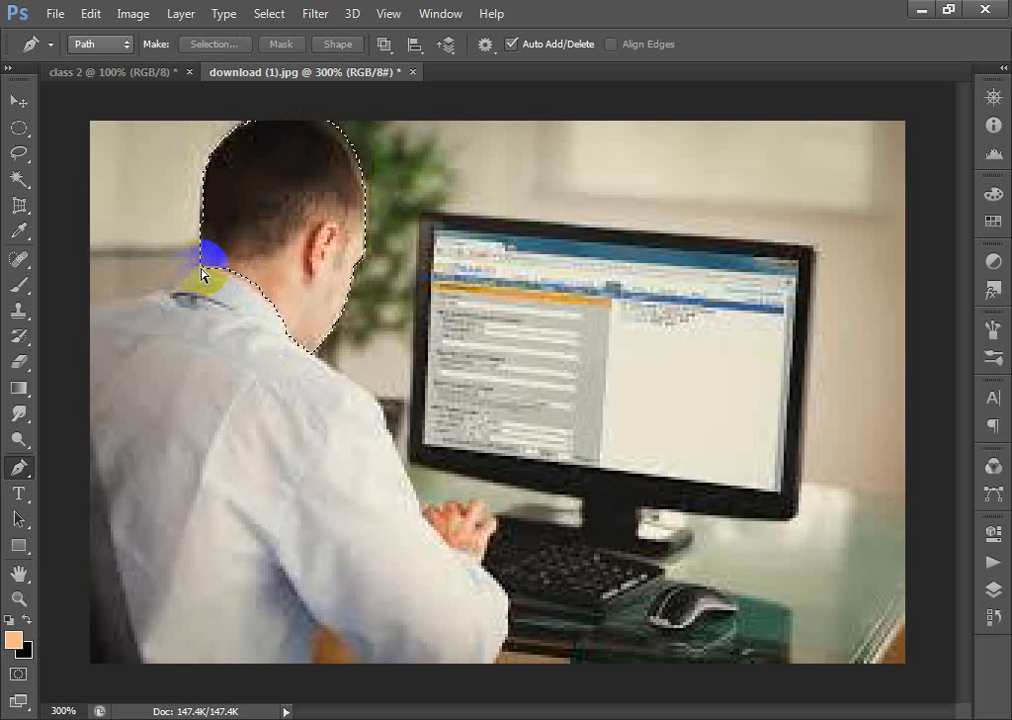
Fill the selected head area with the black background color and deselect it.
key(ctrl+BackSpace)
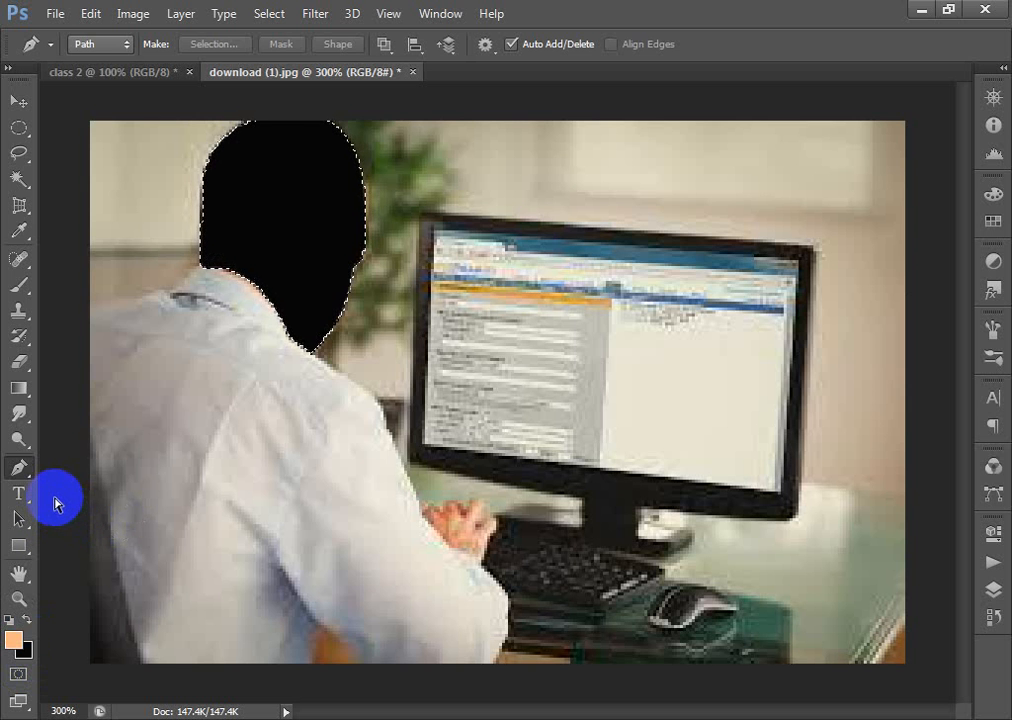
key(ctrl+d)
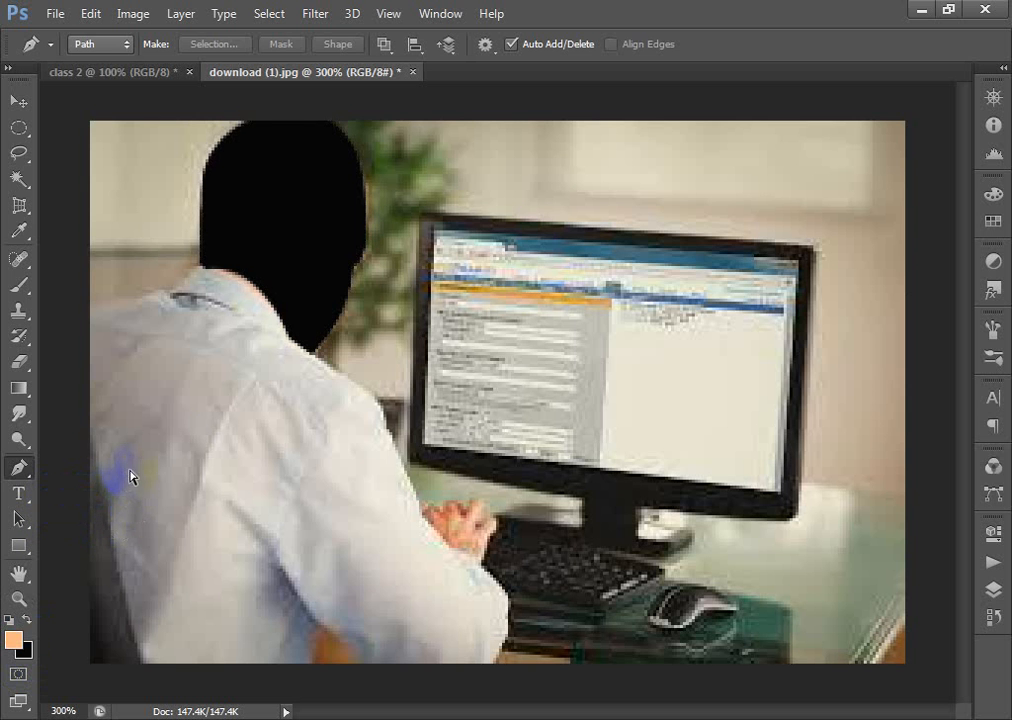
key(ctrl+z)
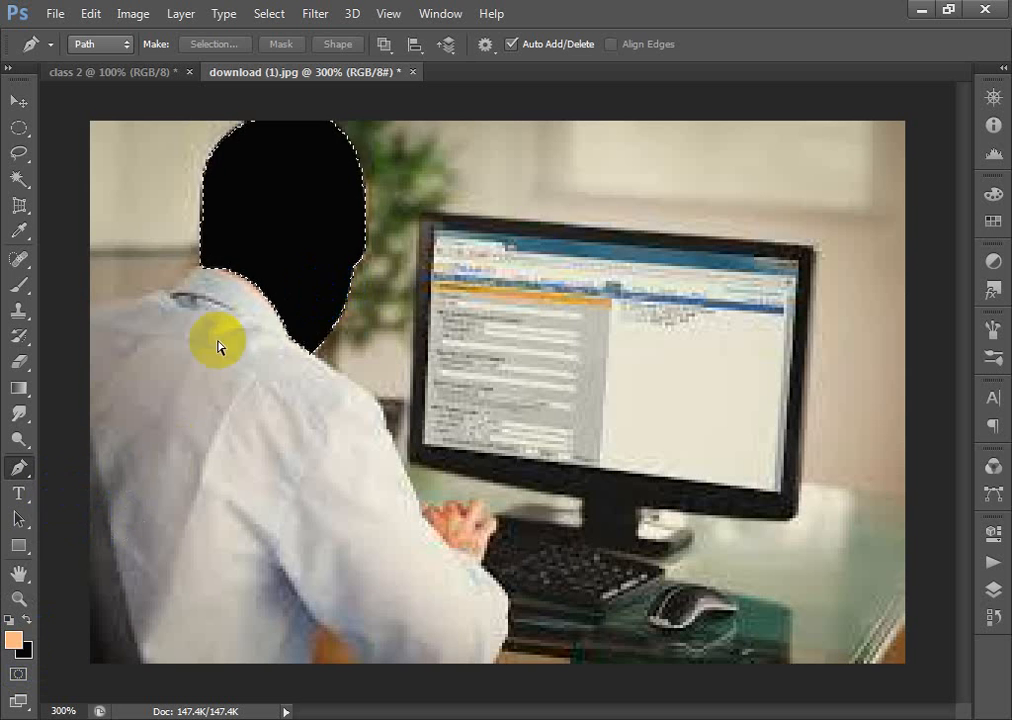
key(ctrl+z)
key(ctrl+z)
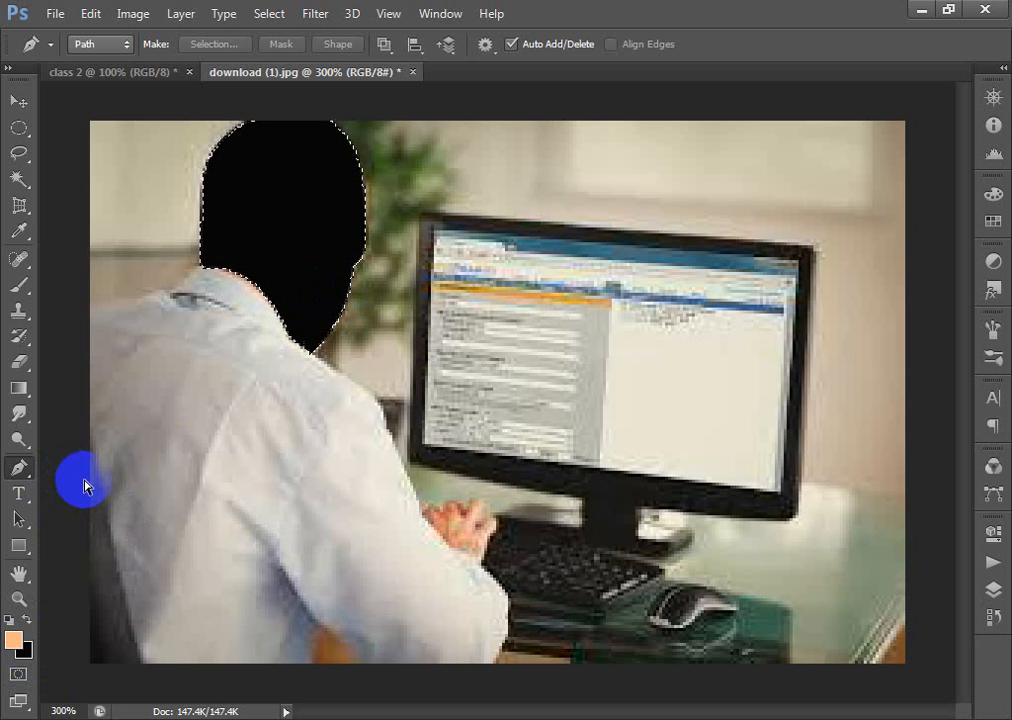
key(ctrl+z)
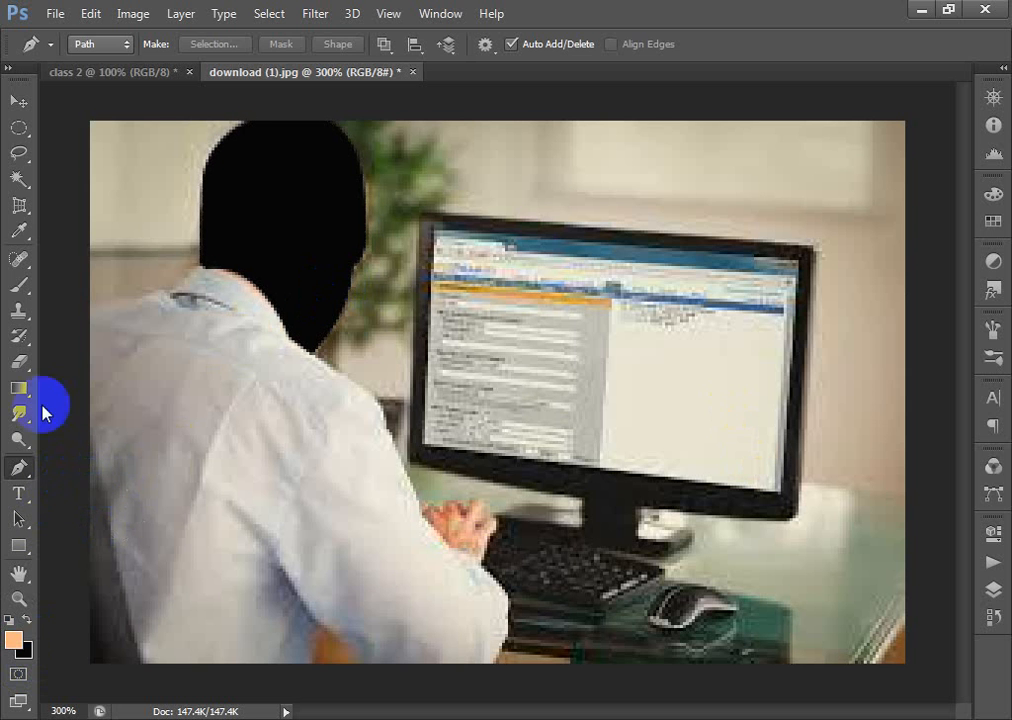
Add the horizontal text "dfjgklh" in Tahoma at 60 pt from the man's shoulder across the monitor, and select all of it.
click(20, 493)
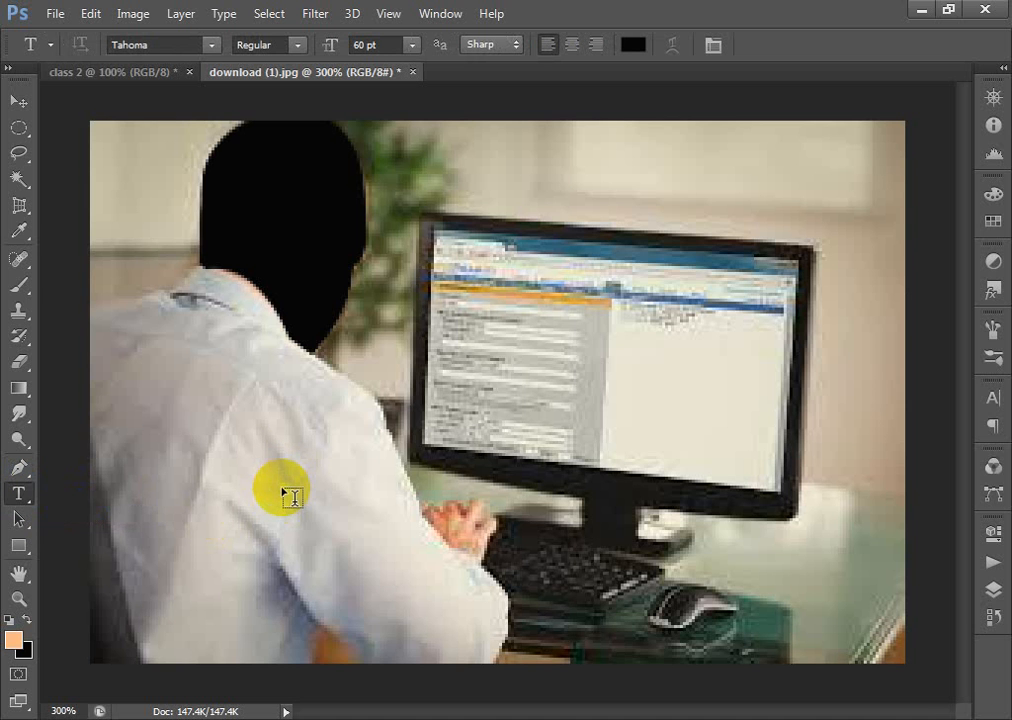
click(32, 493)
click(305, 413)
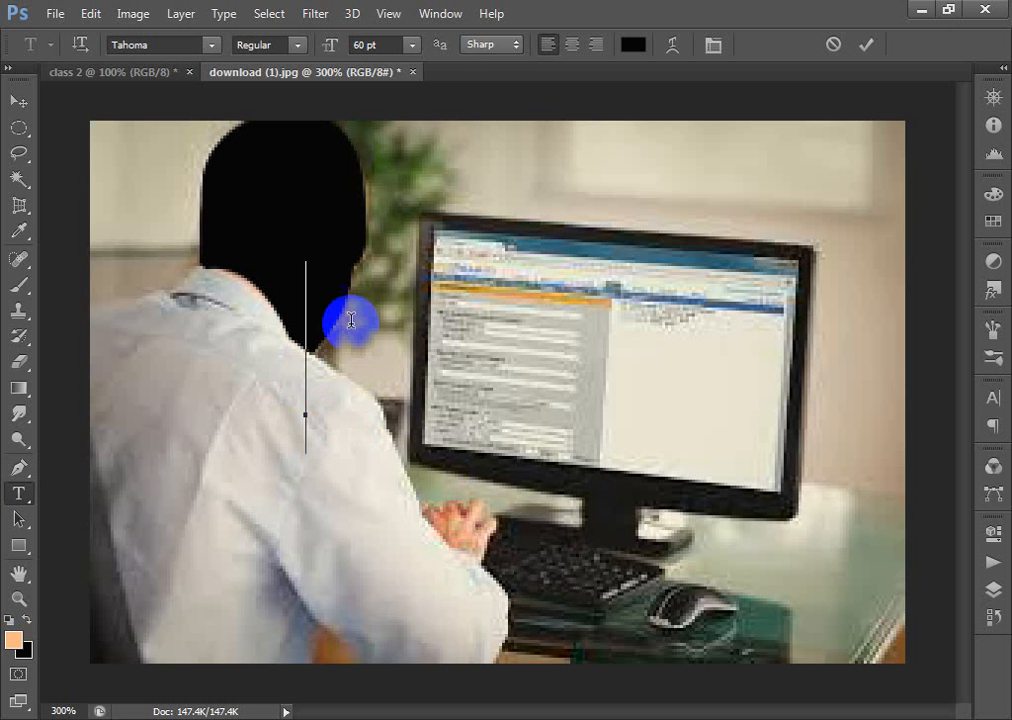
text(dfj)
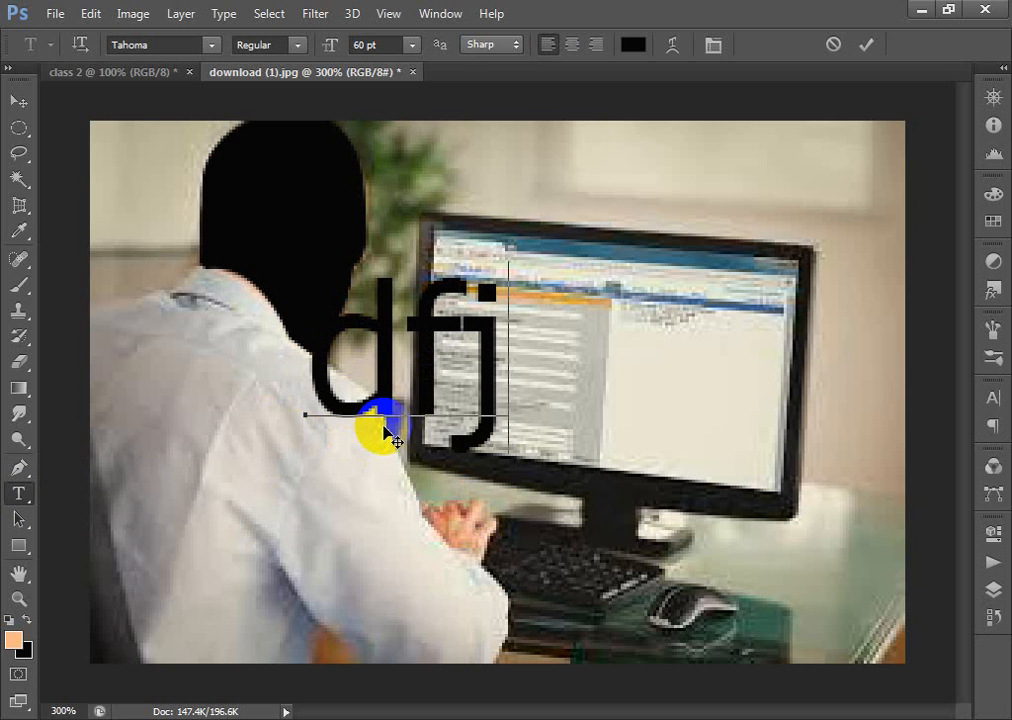
text(gklh)
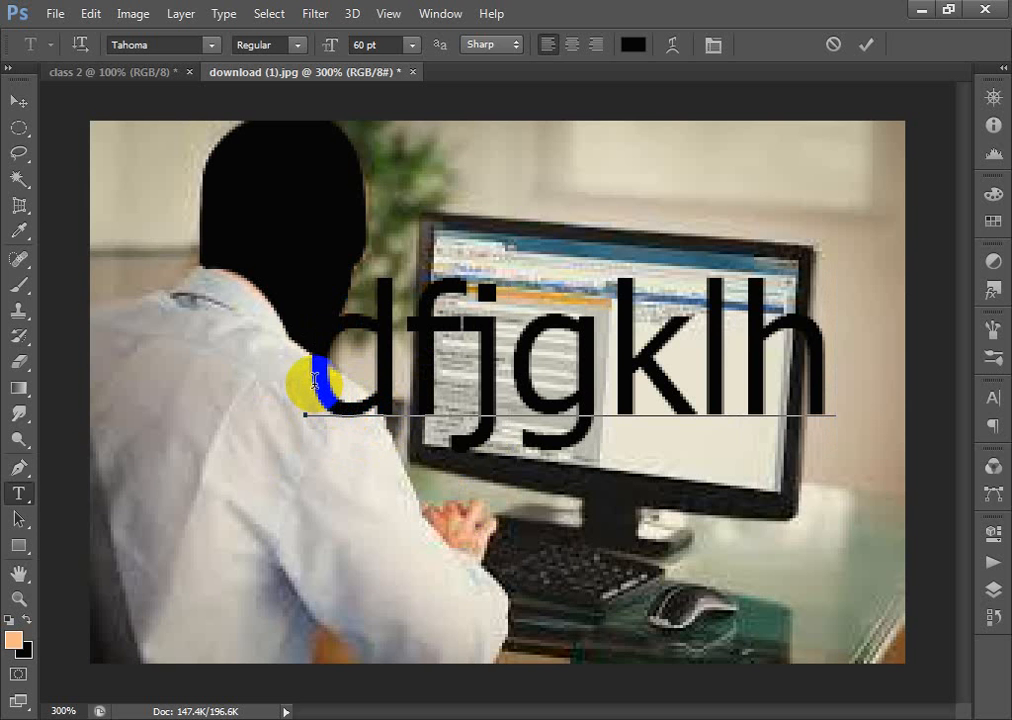
drag(312, 389, 847, 416)
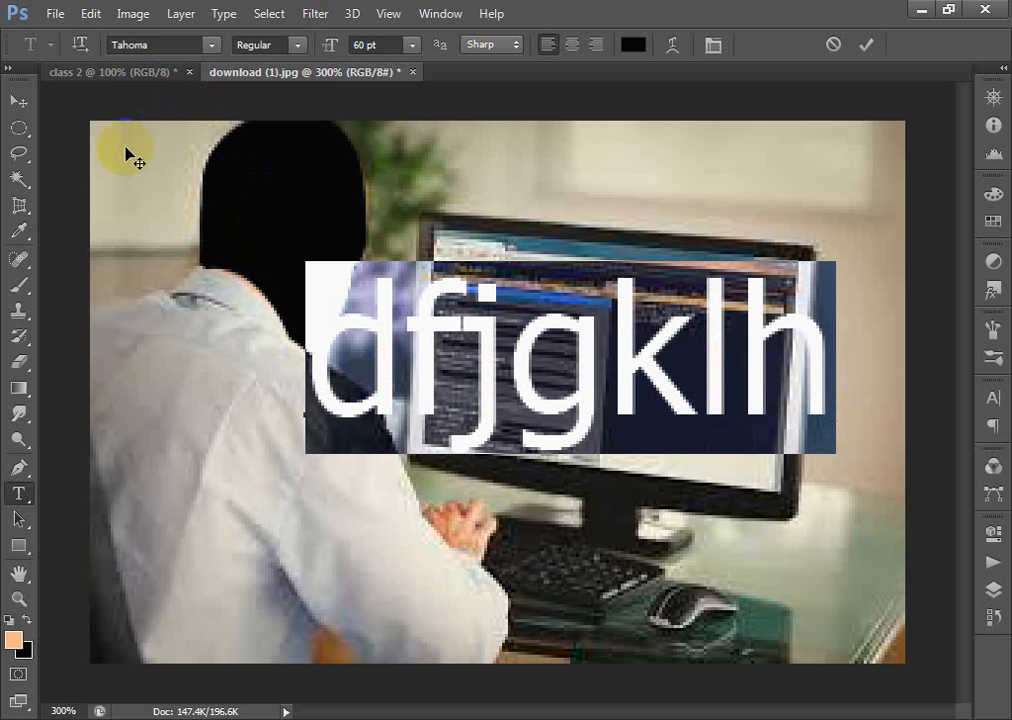
drag(315, 399, 988, 396)
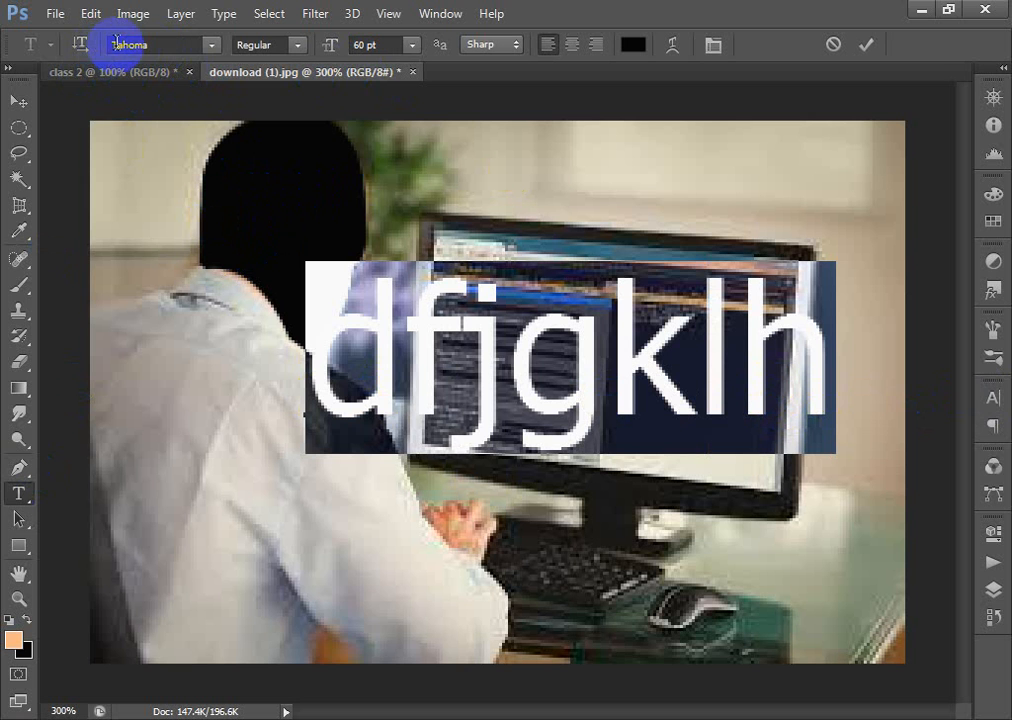
Try the TitashMJ and WinSoft Serif Pro fonts on the selected text.
click(213, 48)
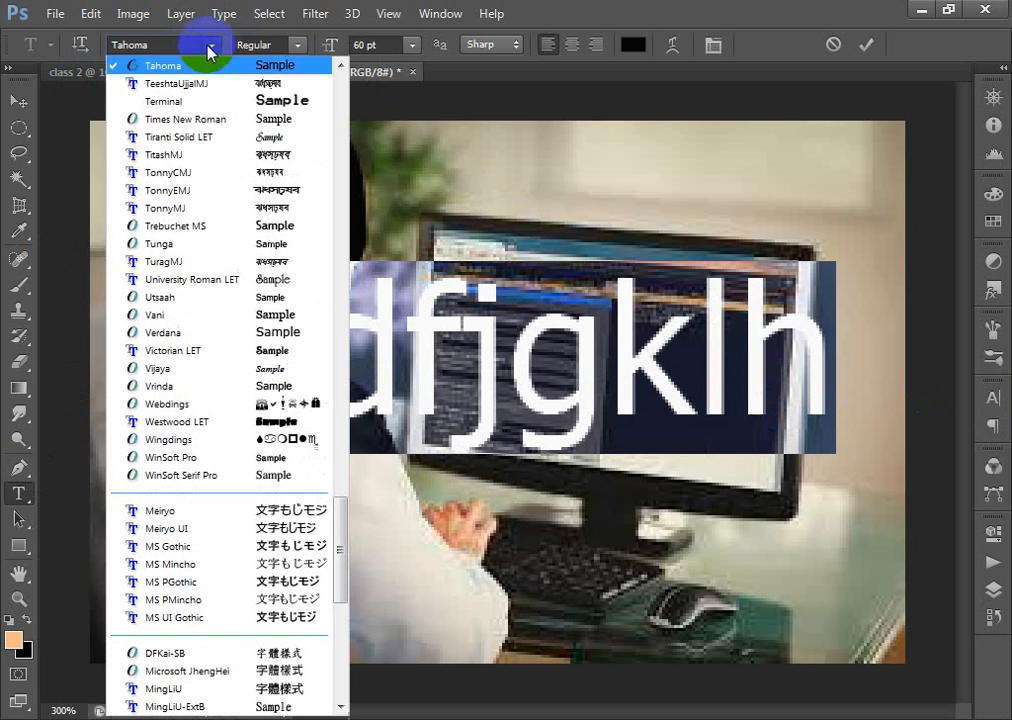
click(162, 157)
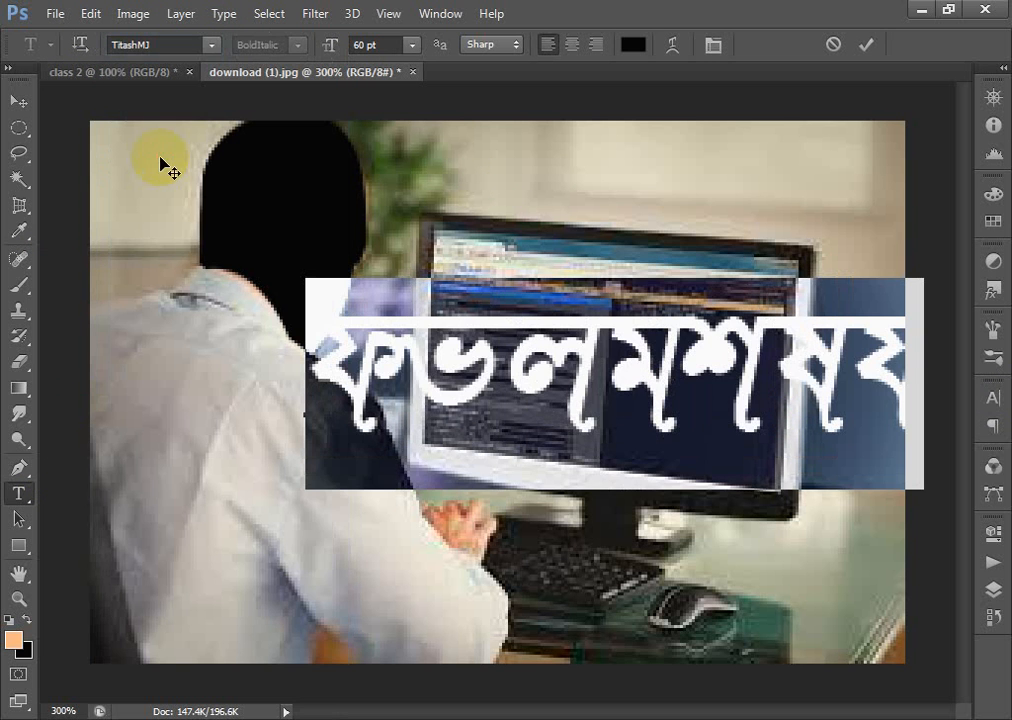
click(211, 44)
click(162, 388)
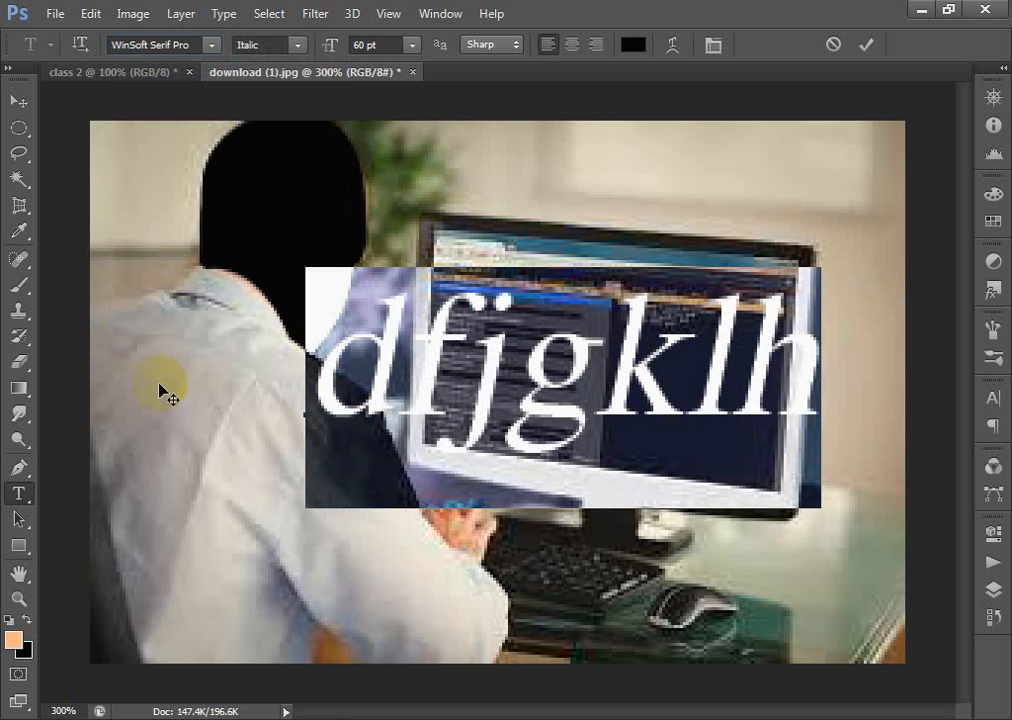
Cycle the selected text through the following fonts and stop at Microsoft JhengHei.
click(113, 46)
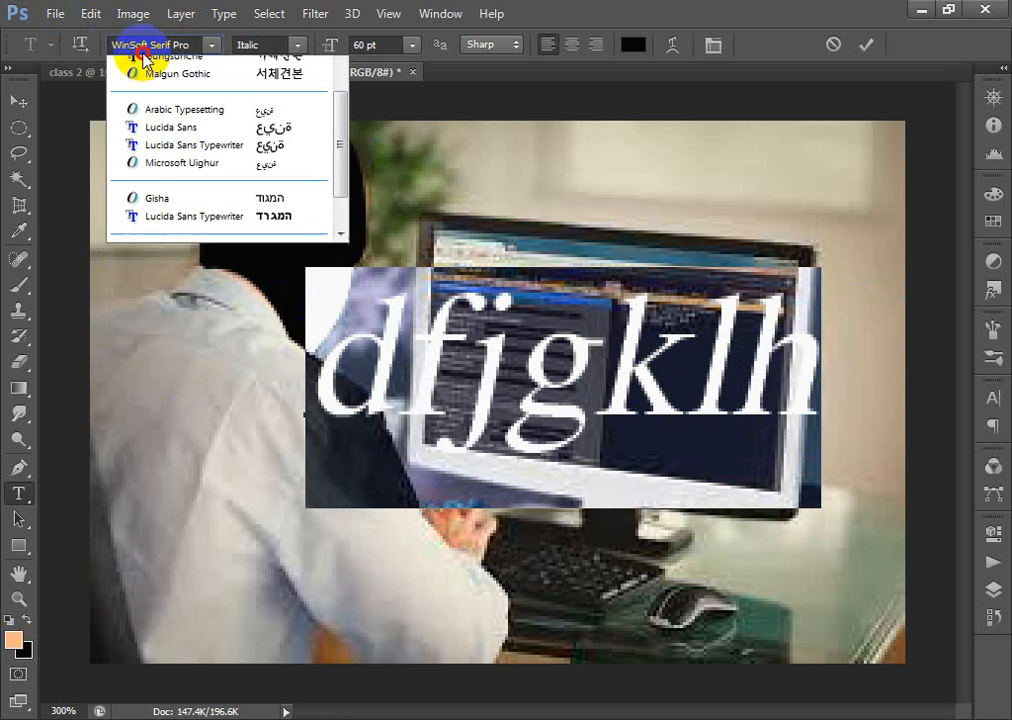
click(154, 44)
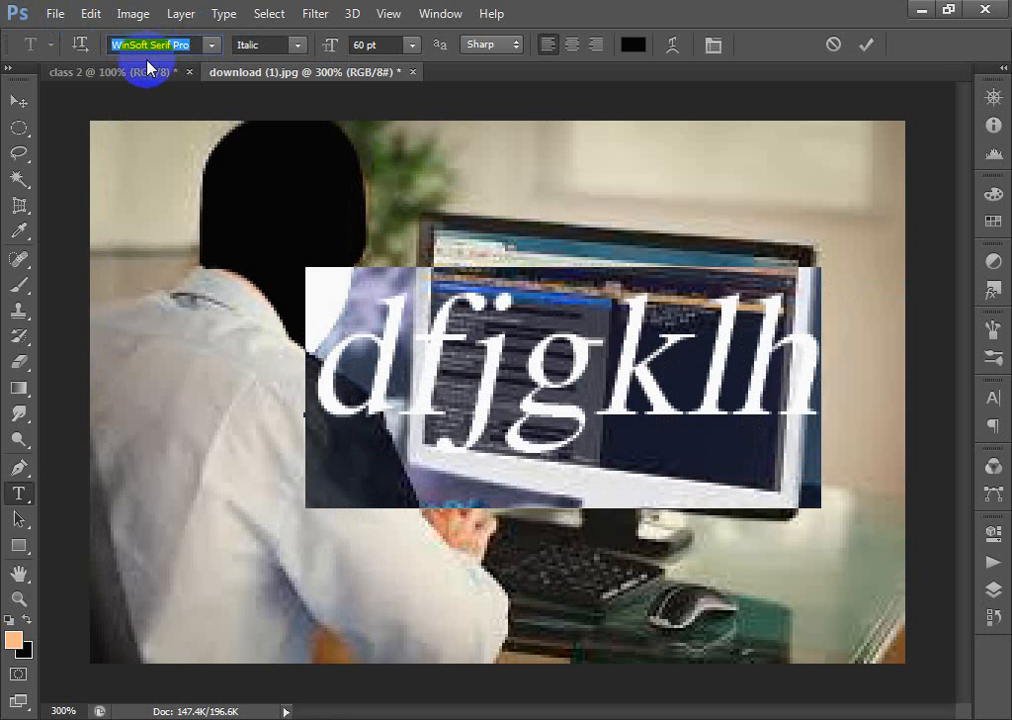
key(Down)
key(Down)
key(Down)
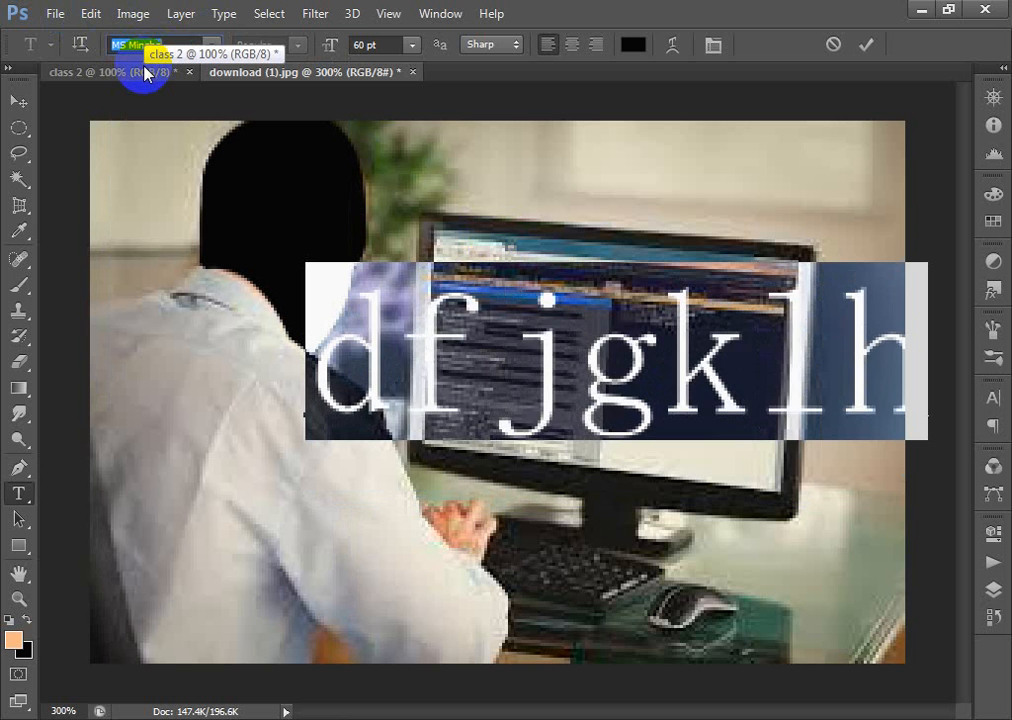
key(Down)
key(Down)
key(Down)
key(Down)
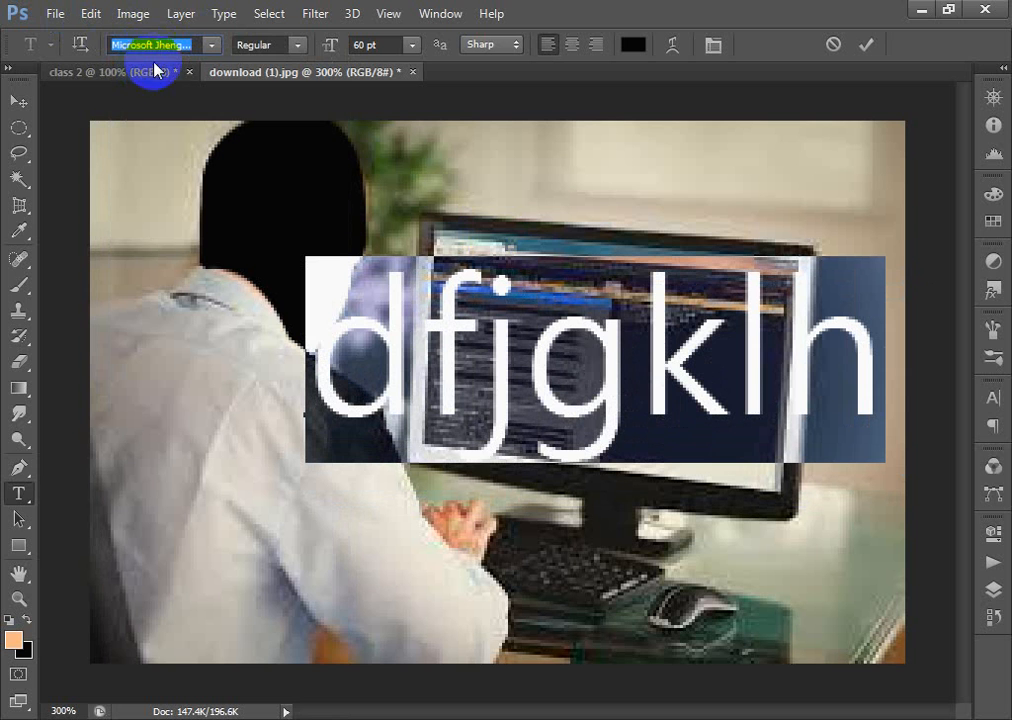
Keep the Regular font style, try the selected text at 18 pt, and set its size to 30 pt.
click(296, 45)
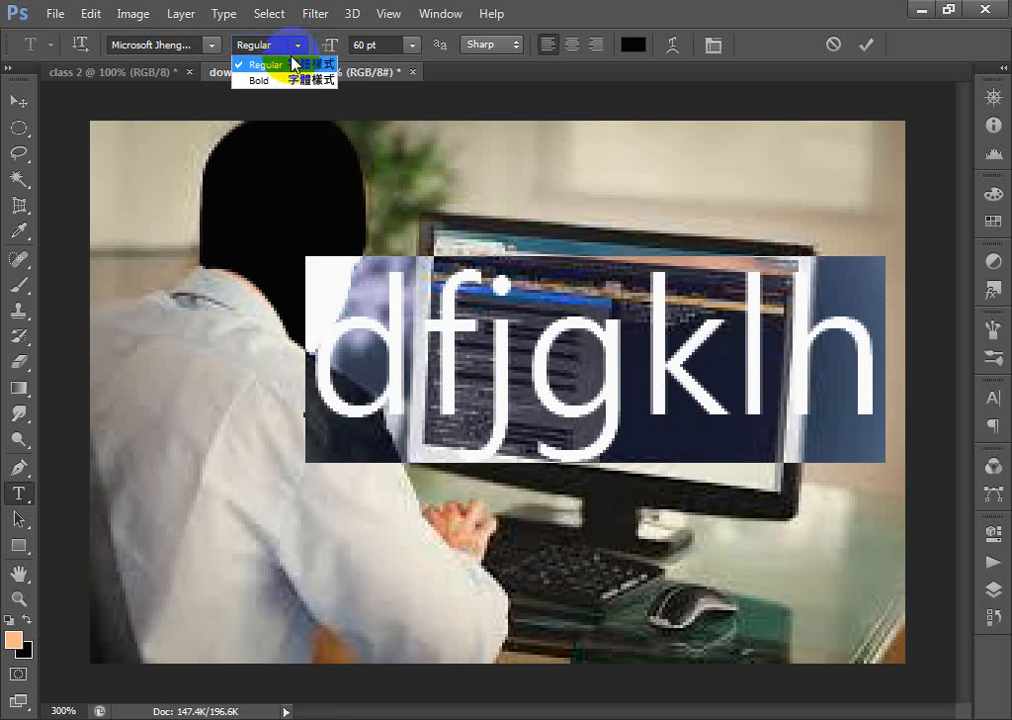
click(298, 45)
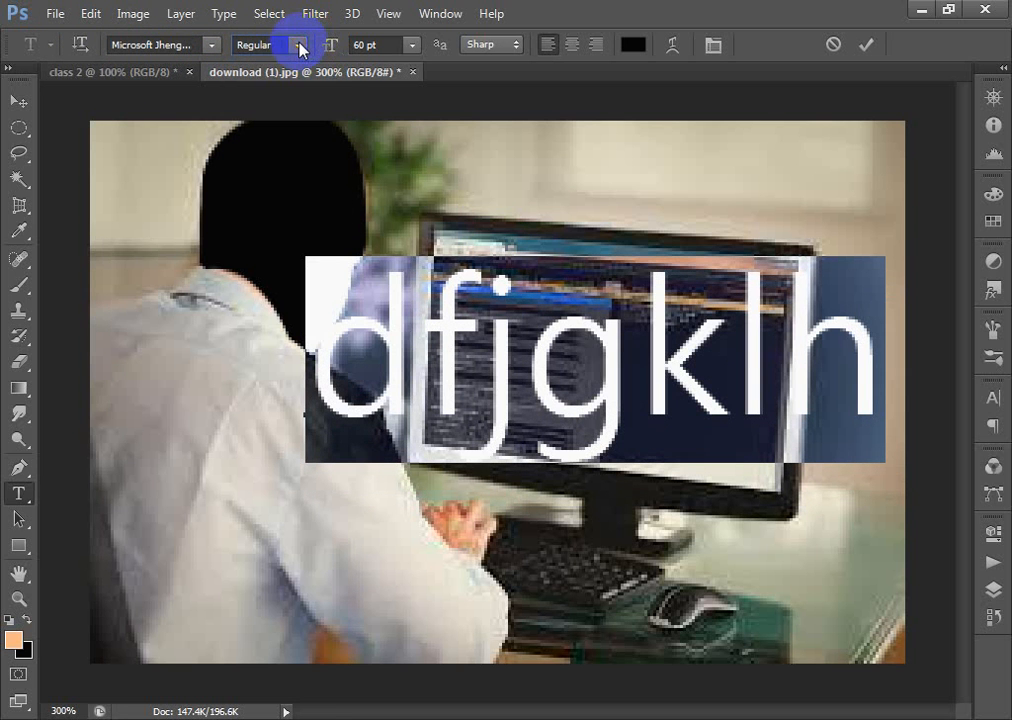
click(376, 43)
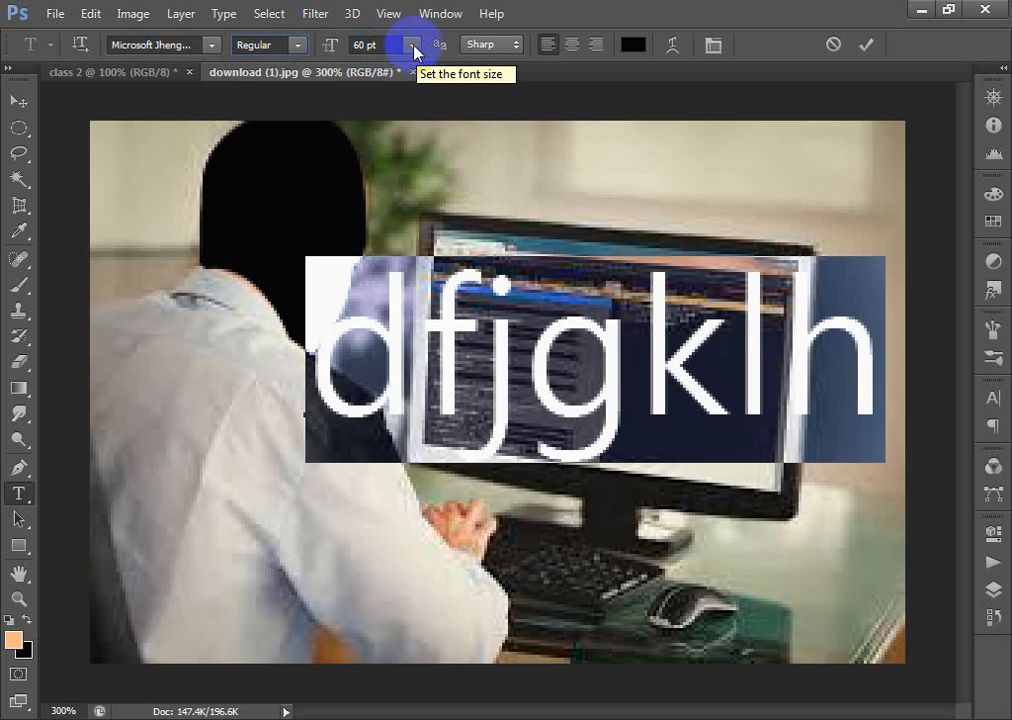
click(411, 46)
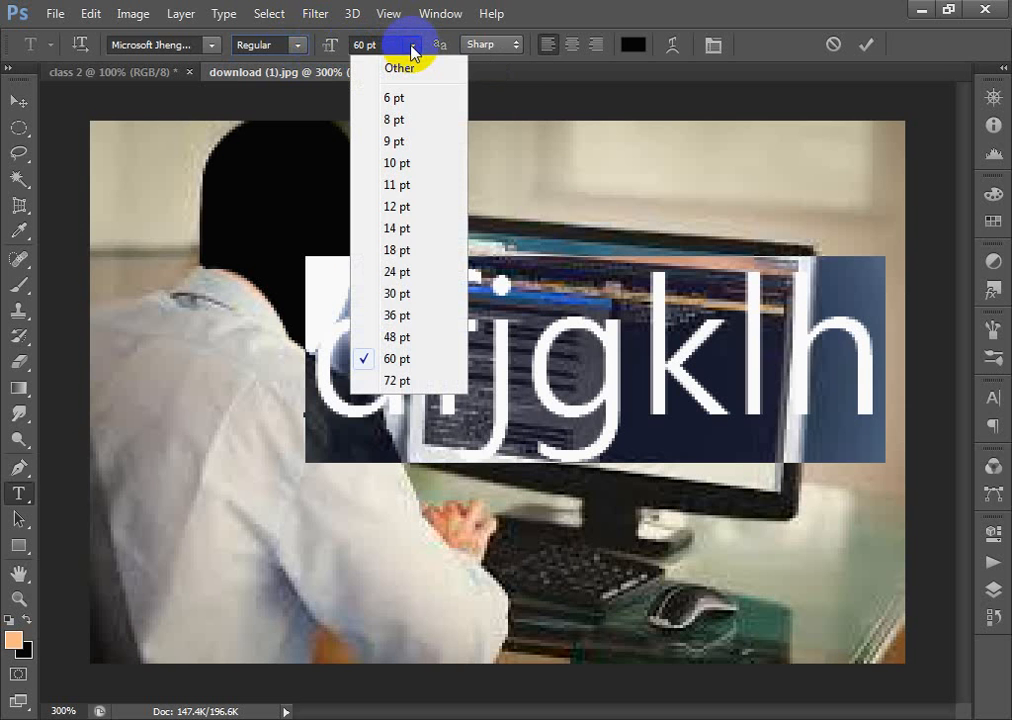
click(404, 251)
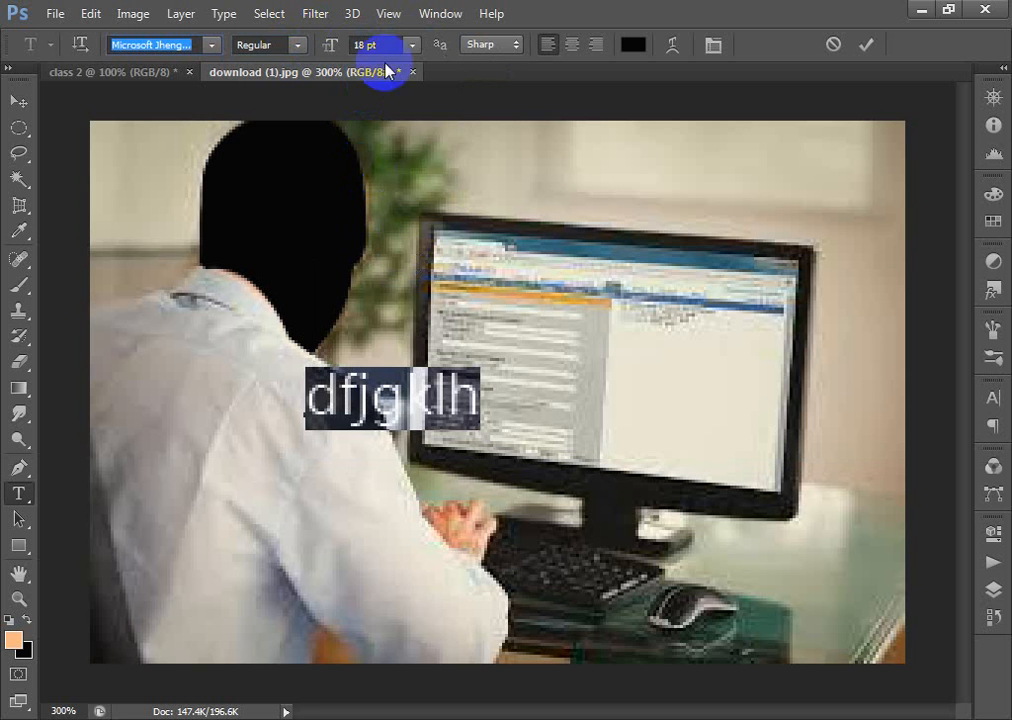
click(416, 45)
click(409, 300)
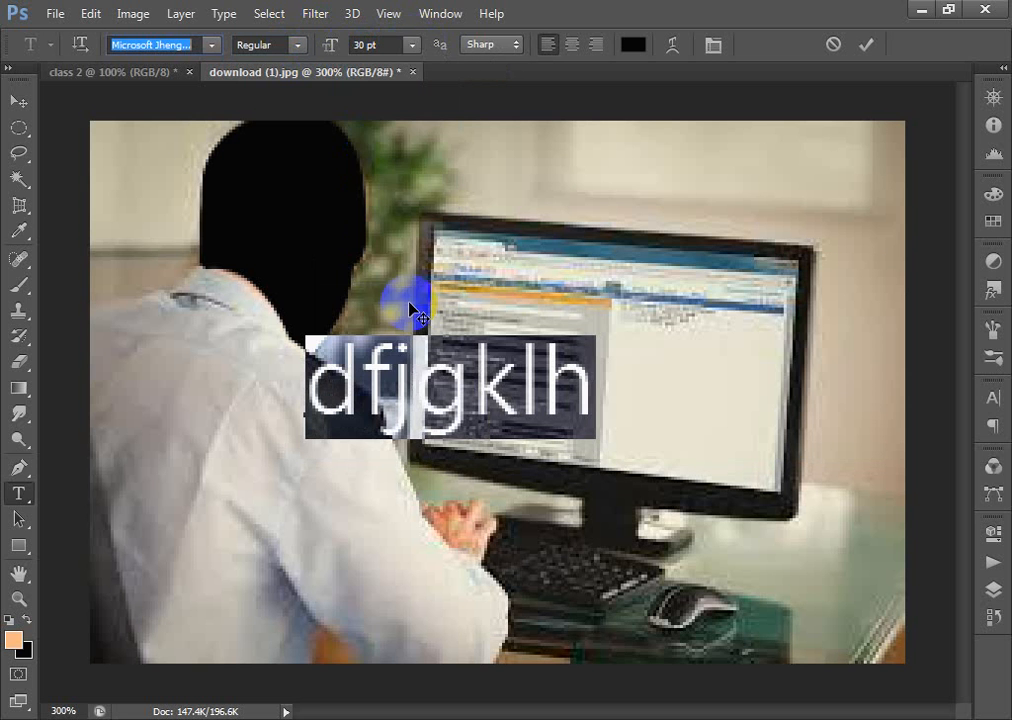
click(412, 45)
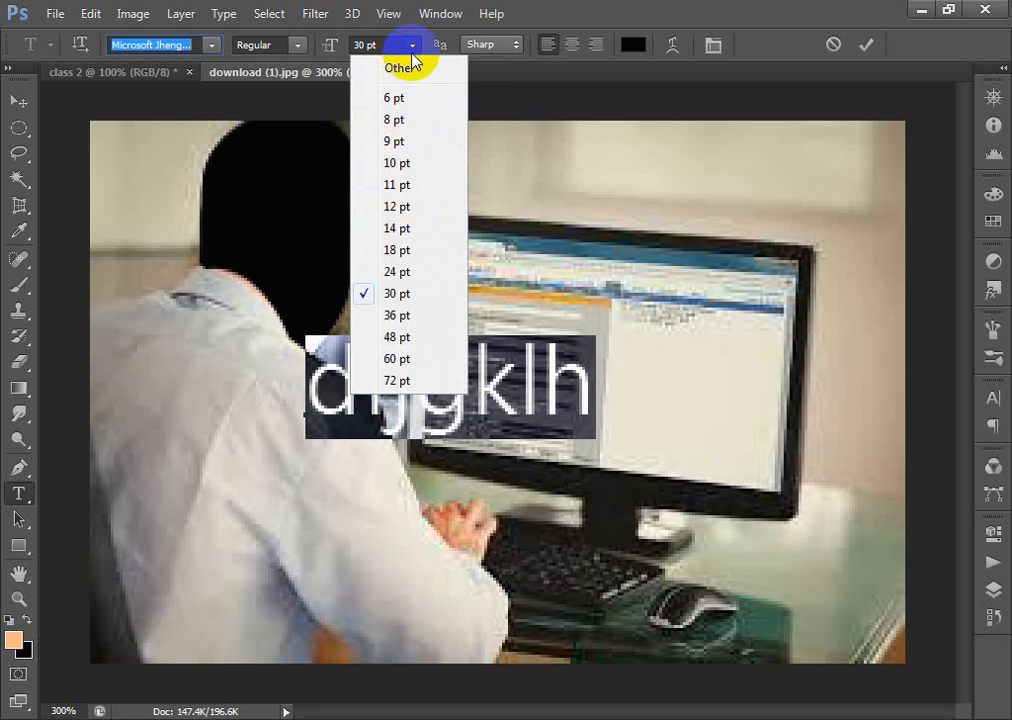
click(534, 14)
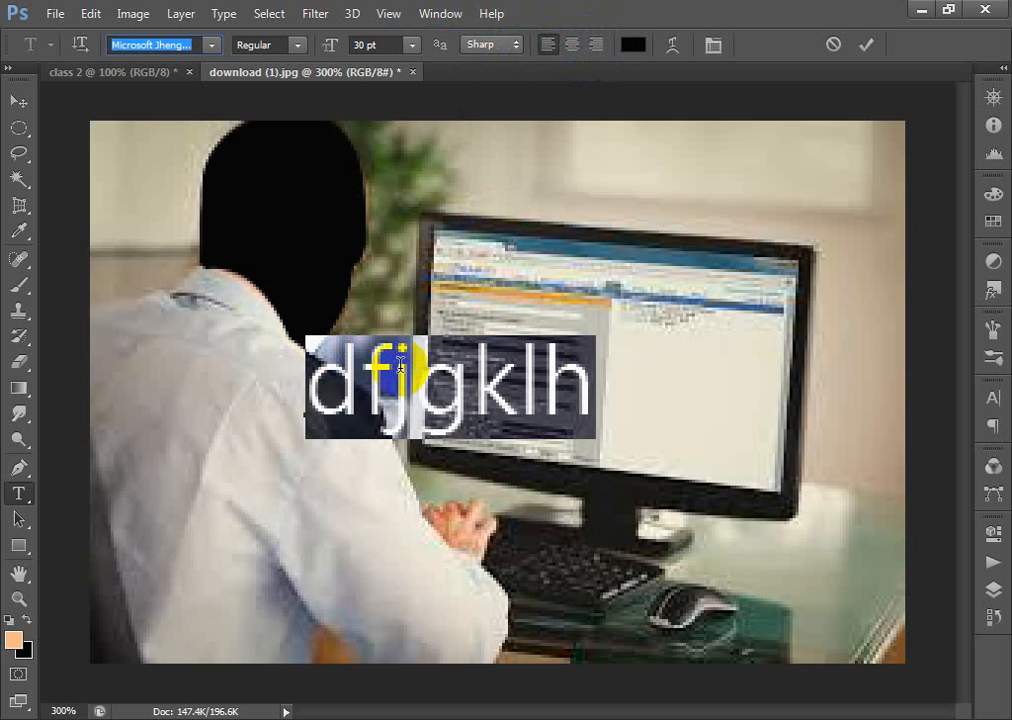
Replace the selected text with three lines: "guyjhik", "klkl;klgh" and "hjkjkljljiktyik".
text(g)
click(372, 386)
drag(303, 374, 744, 456)
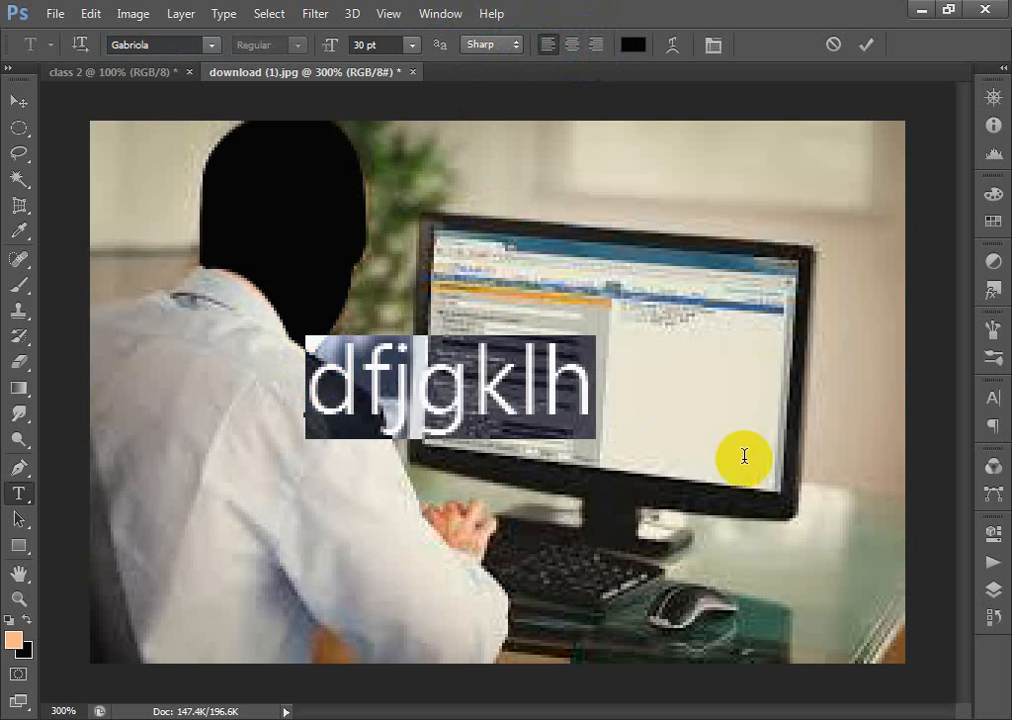
text(guyjhik)
key(Return)
text(k)
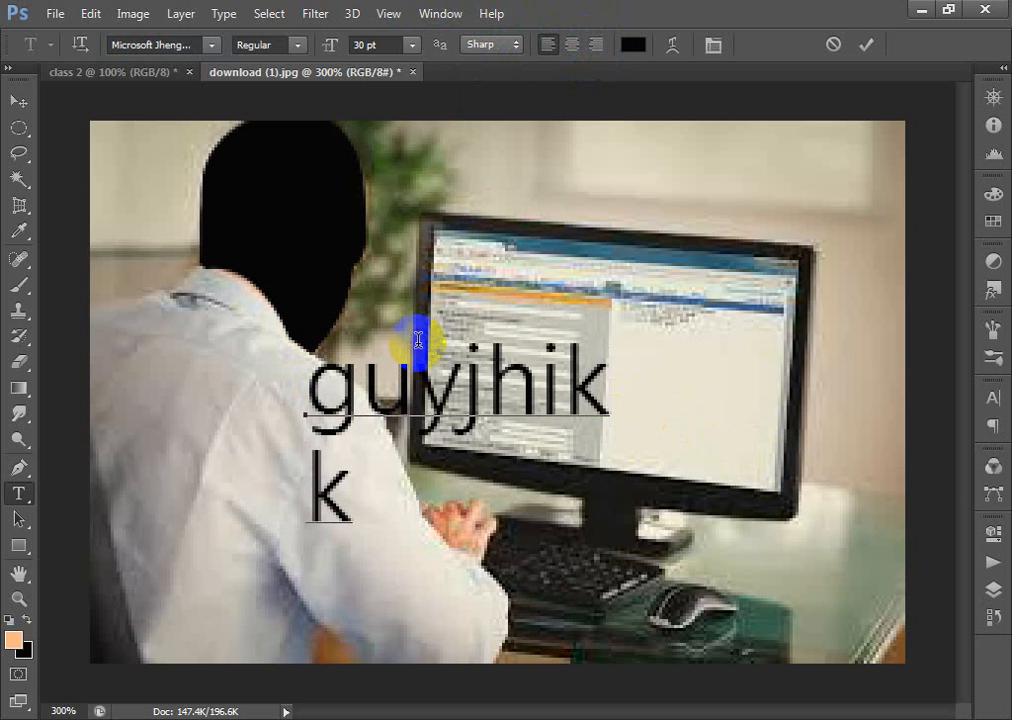
text(lkl;klgh)
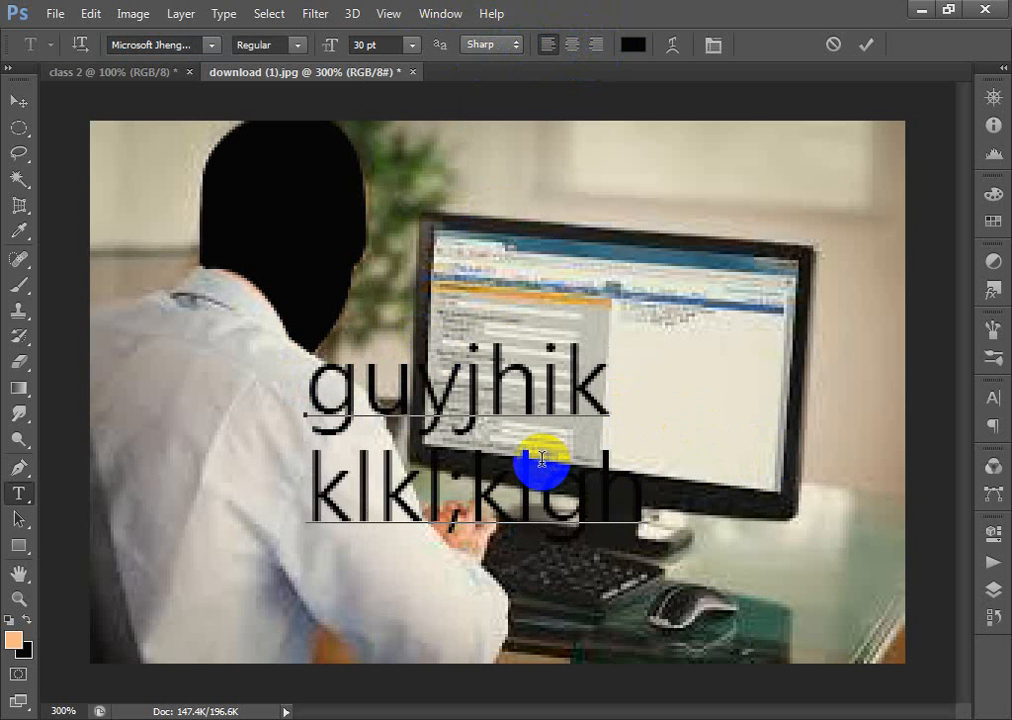
key(Return)
text(hjkjkllj)
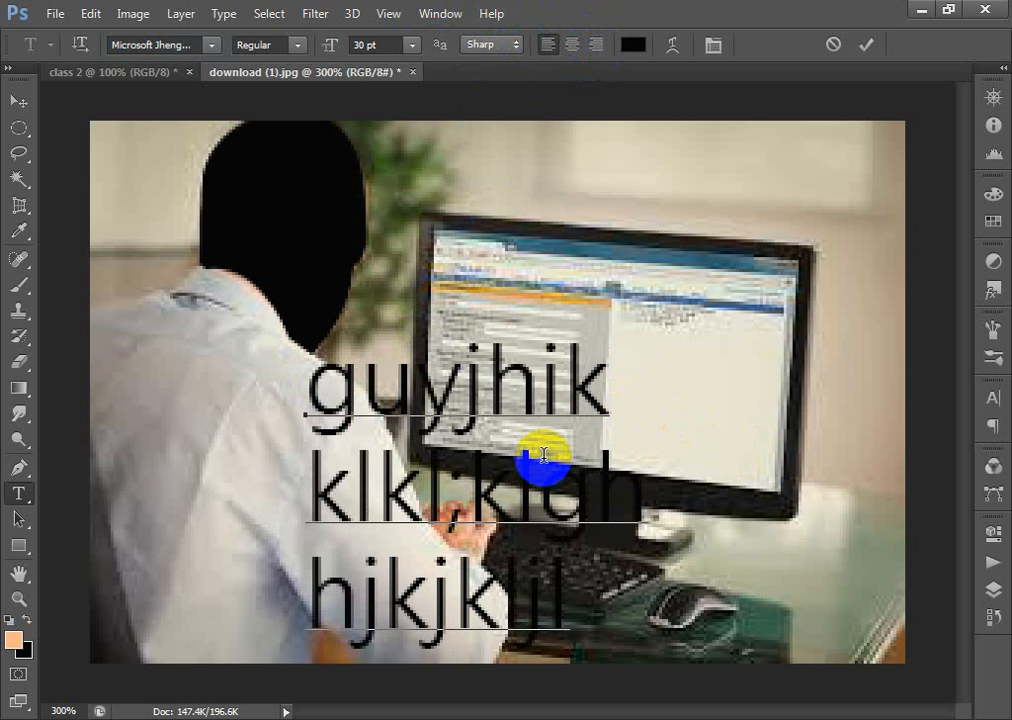
text(jktyik)
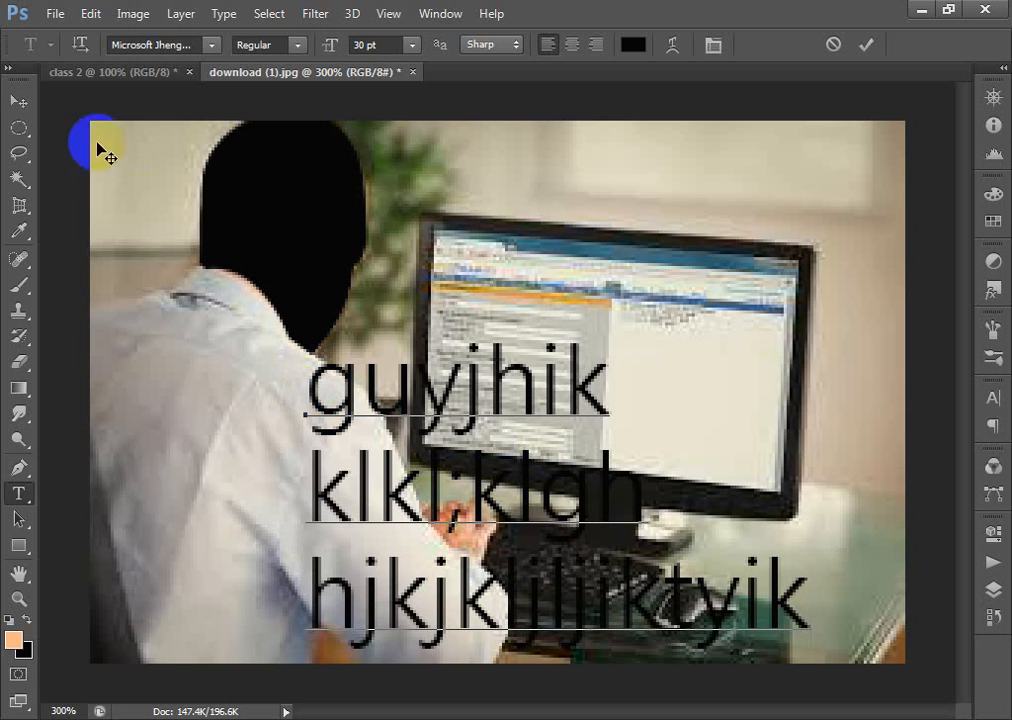
Select all three lines of text, try centre alignment, and set them to right alignment.
click(312, 376)
drag(313, 376, 840, 612)
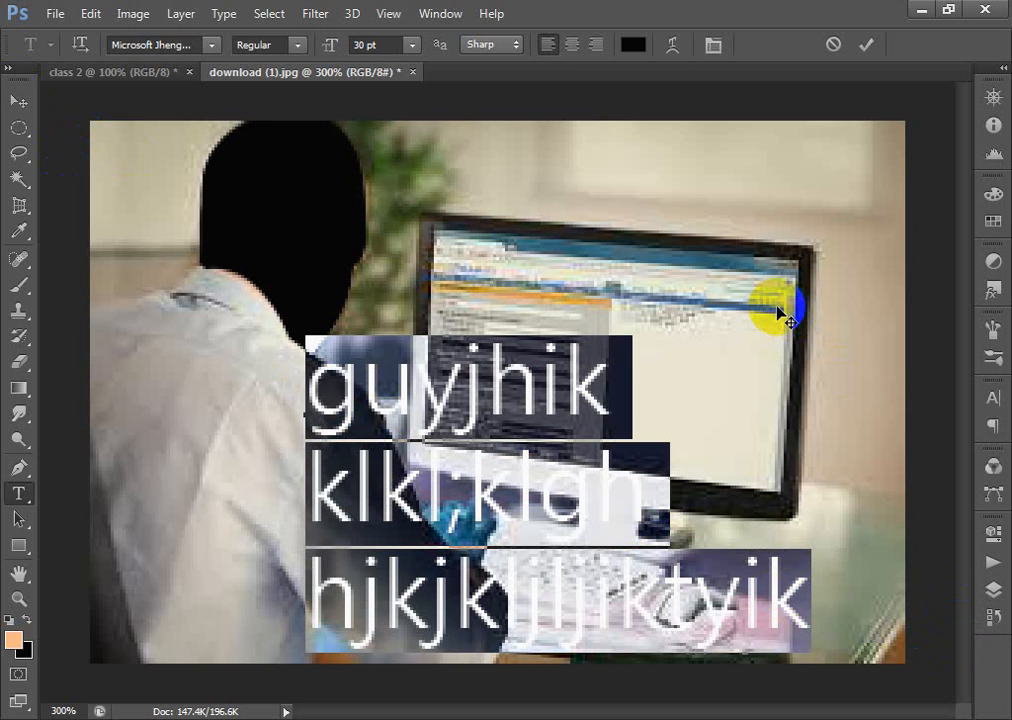
click(572, 46)
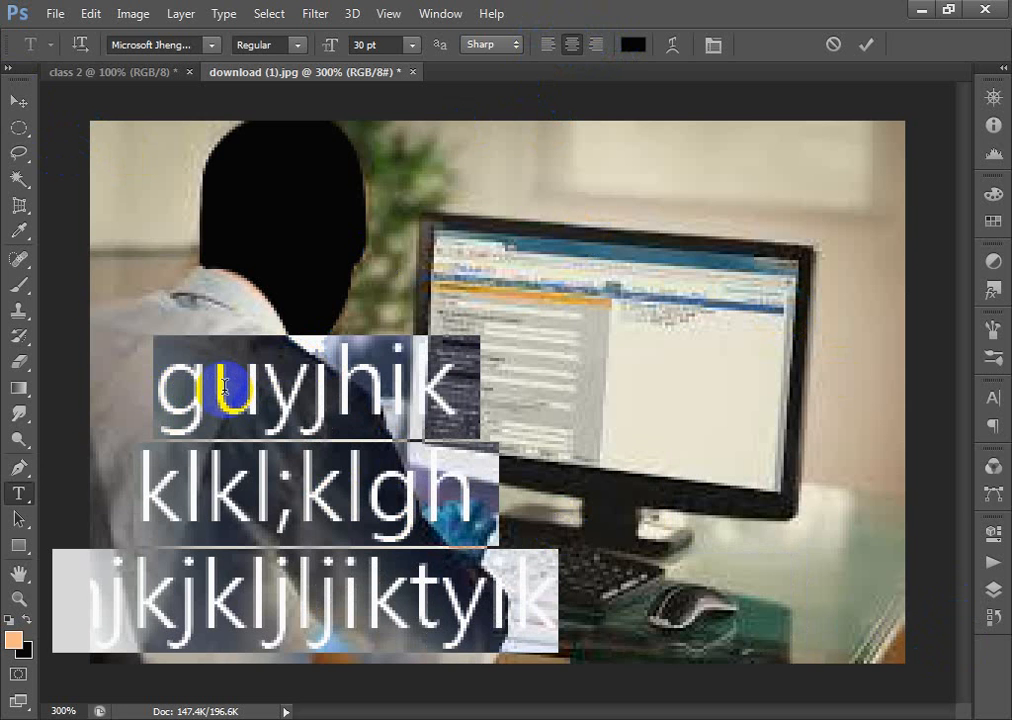
click(590, 51)
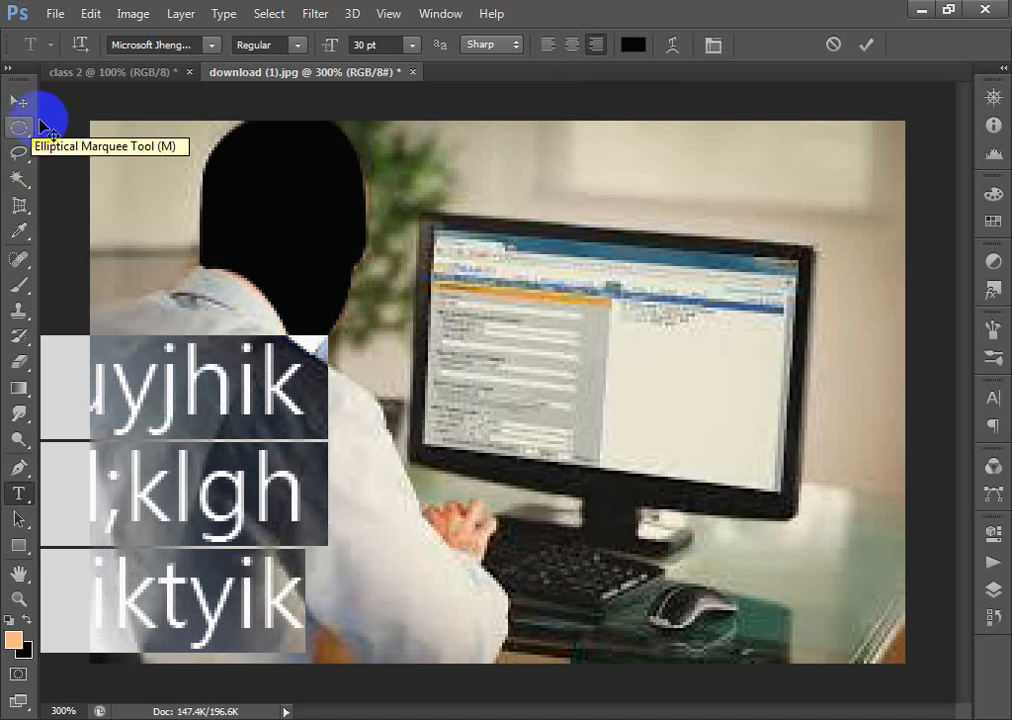
Right-align the text block and move it up and across toward the monitor.
click(596, 44)
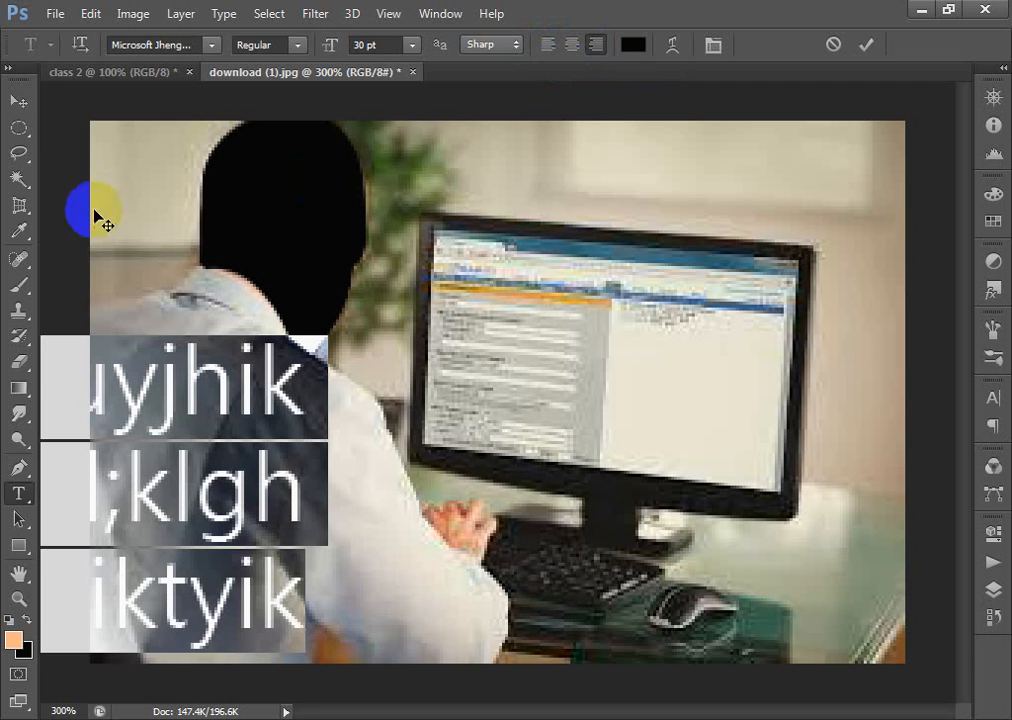
click(25, 104)
drag(215, 440, 435, 255)
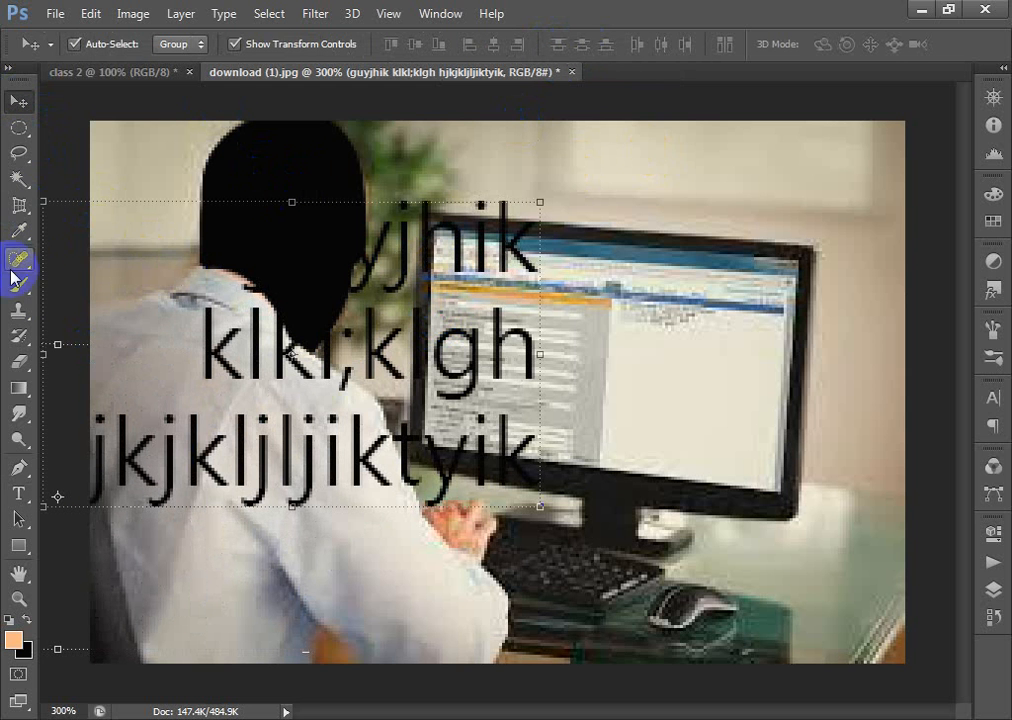
Change the color of all three lines of text to crimson red (#b0092c).
click(18, 495)
click(309, 278)
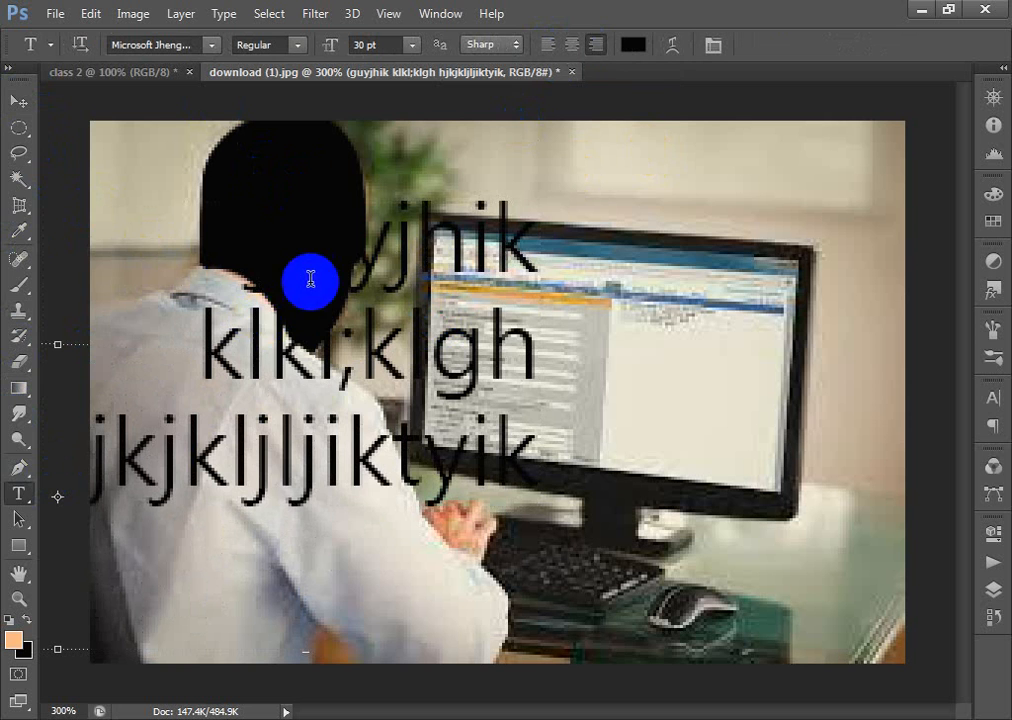
triple_click(471, 252)
click(471, 252)
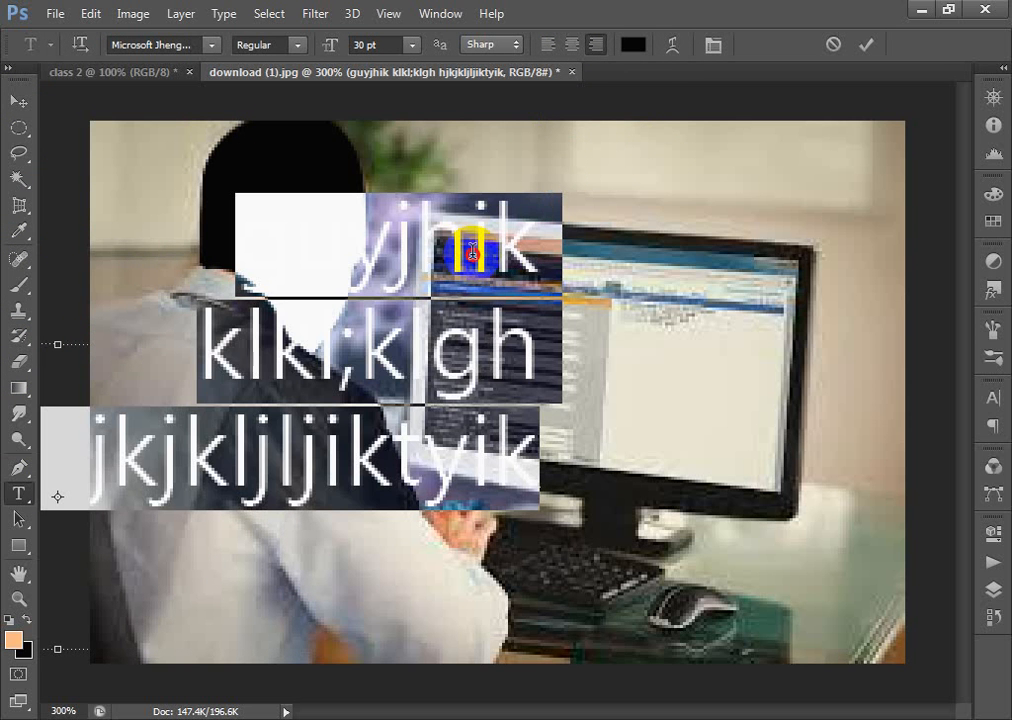
click(631, 45)
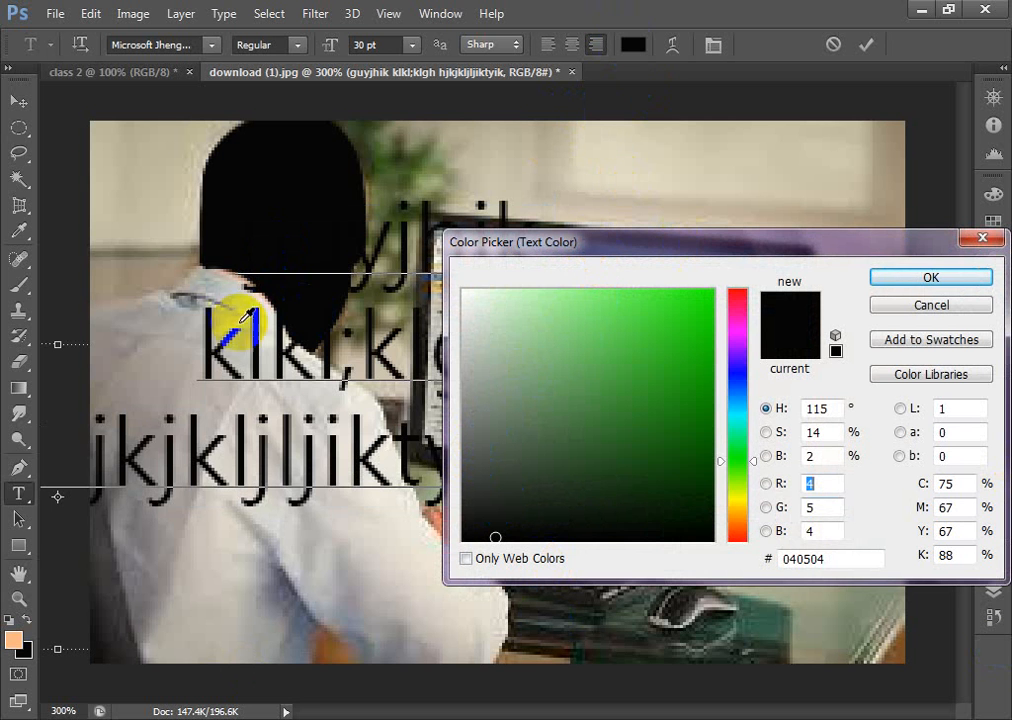
drag(626, 316, 739, 298)
click(649, 334)
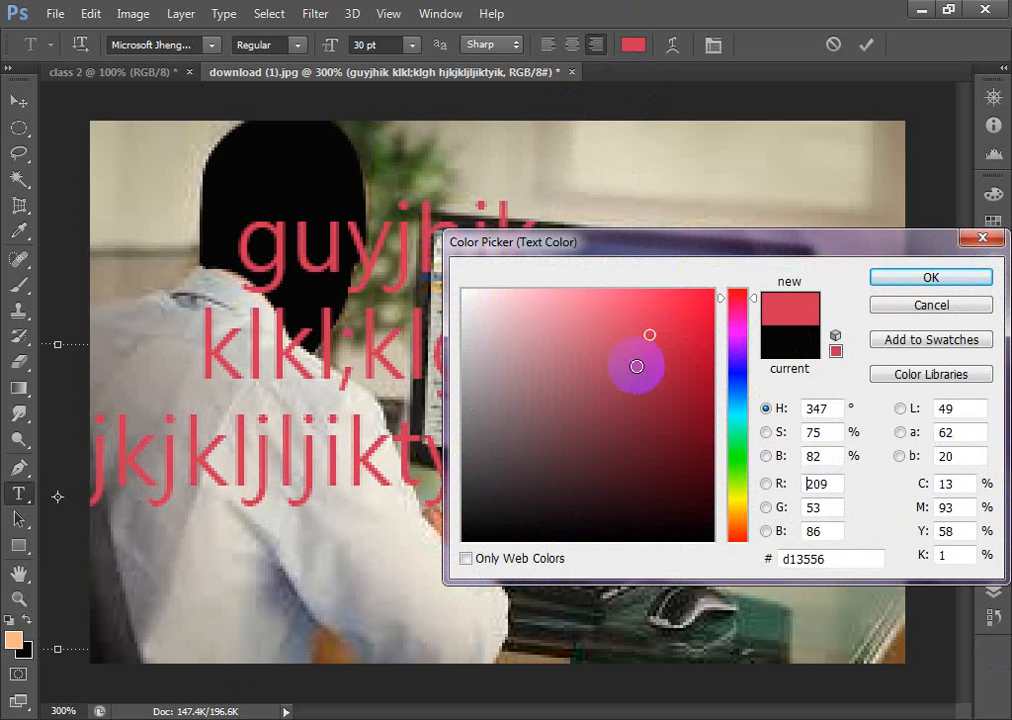
drag(626, 431, 639, 490)
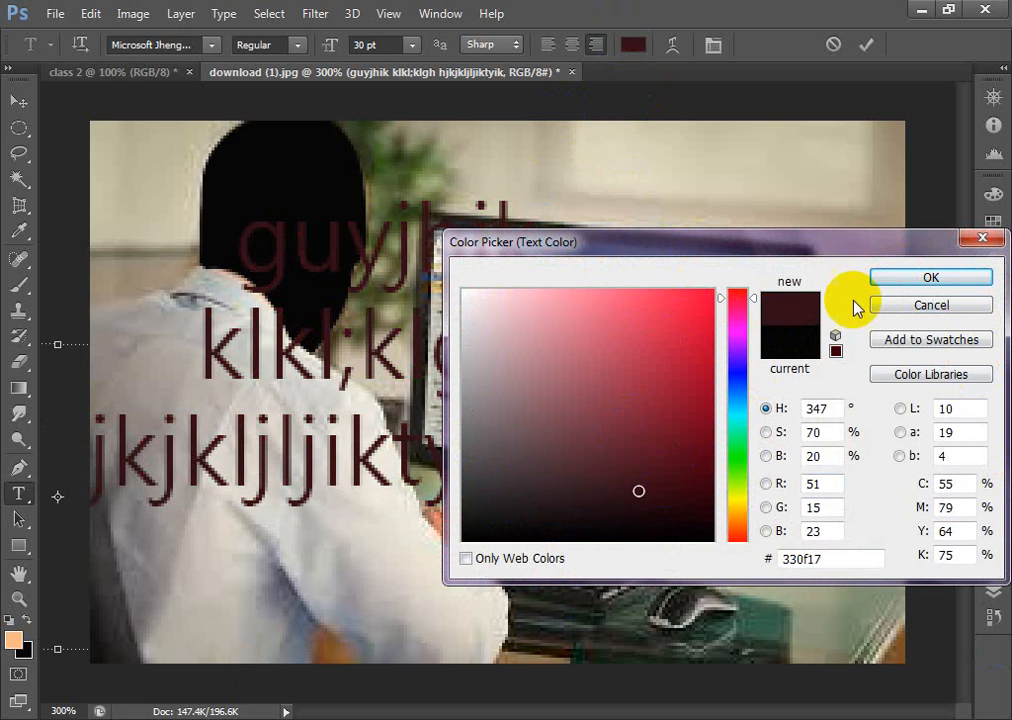
click(701, 367)
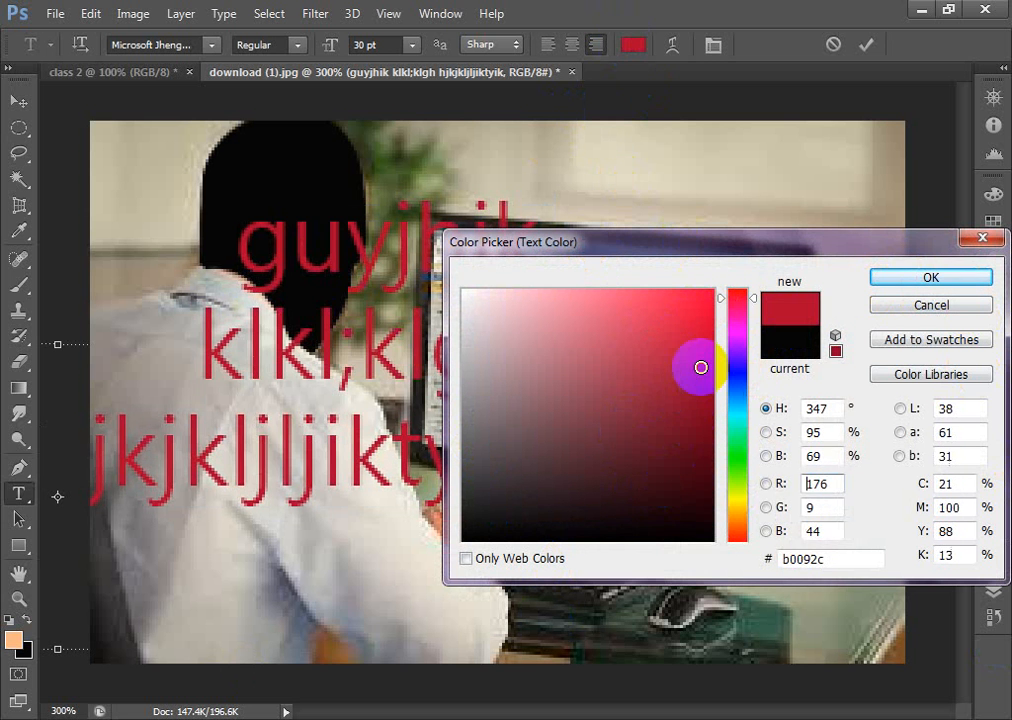
click(903, 283)
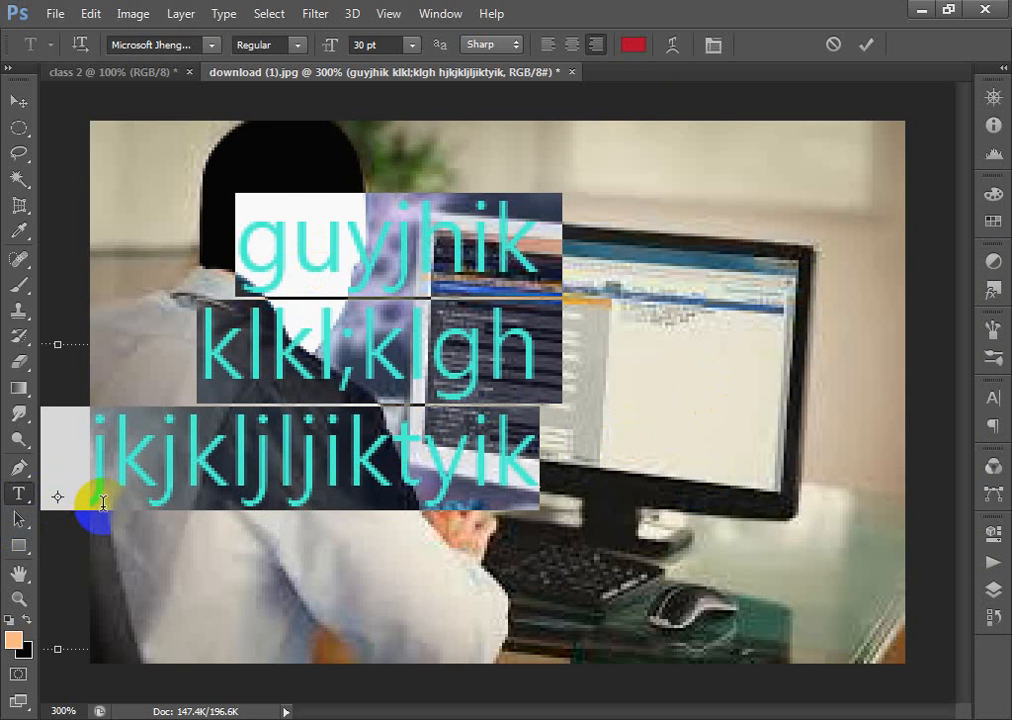
Commit the text edit and step back in history to before the text and the black fill on the man's head.
click(14, 523)
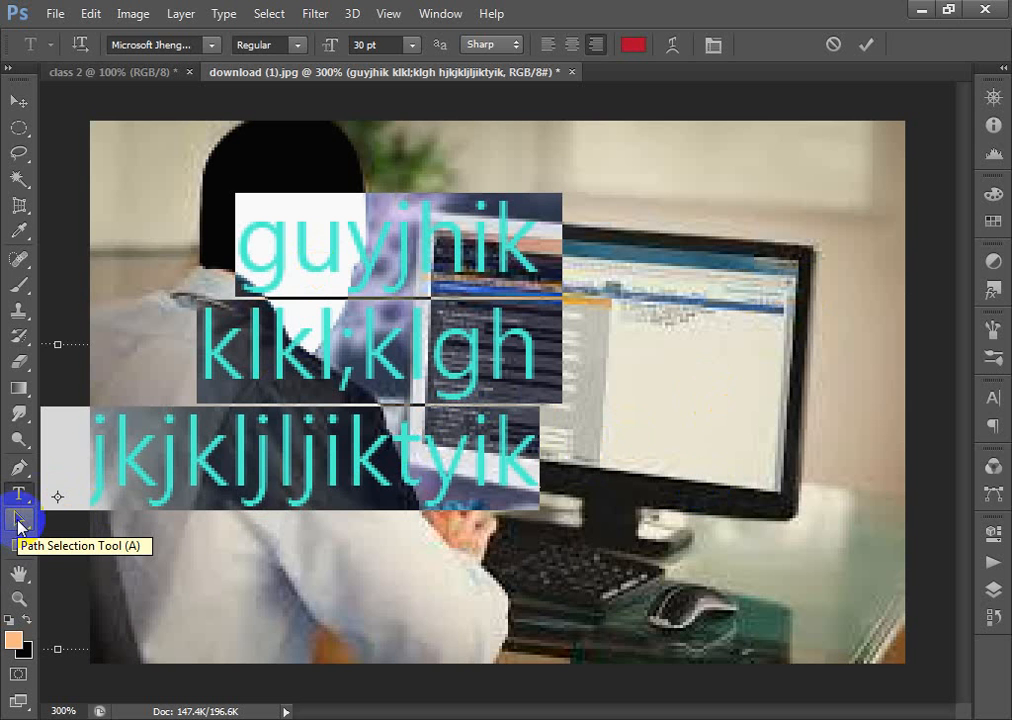
click(18, 523)
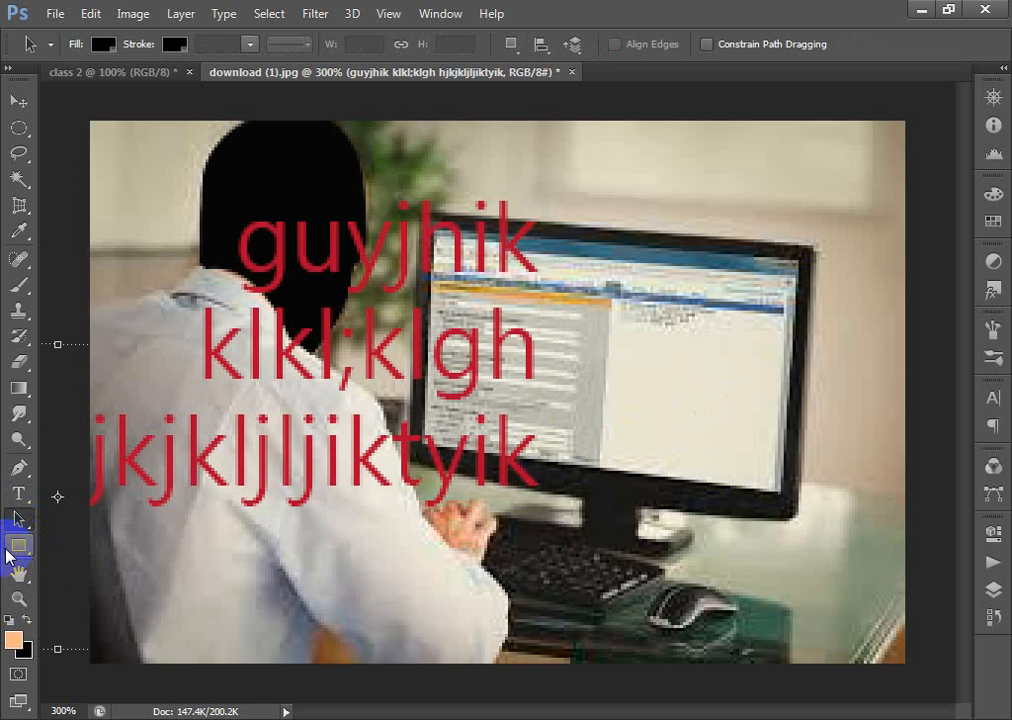
click(18, 545)
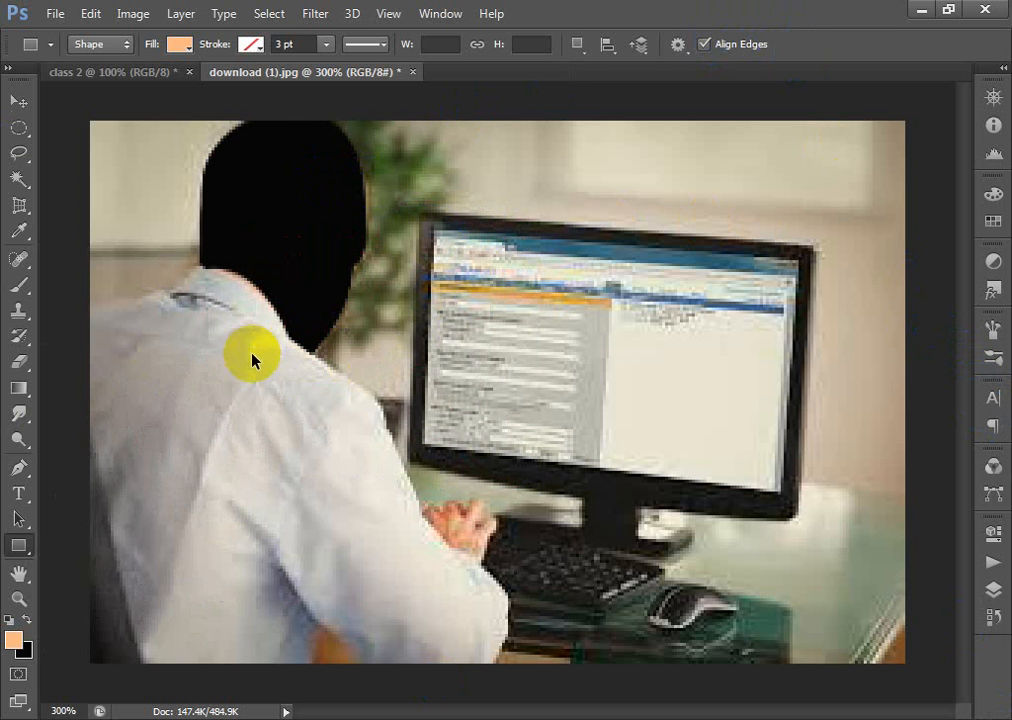
key(ctrl+alt+z)
key(ctrl+alt+z)
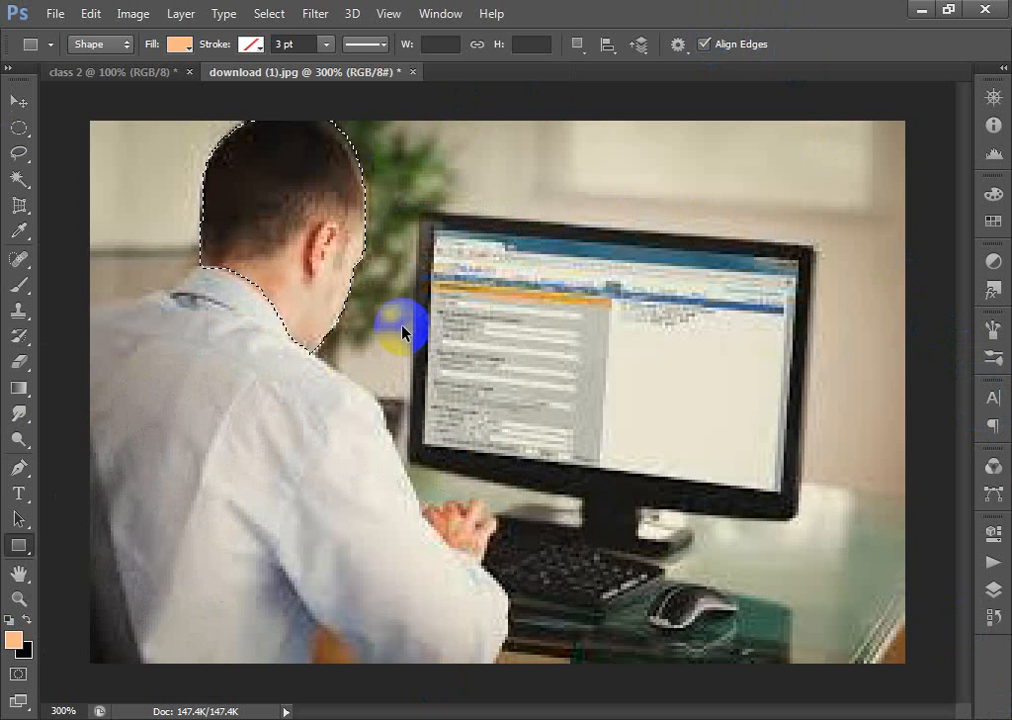
Draw three orange rectangles around the monitor, about 67 × 31 px, 92 × 27 px and 86 × 20 px.
drag(387, 309, 585, 399)
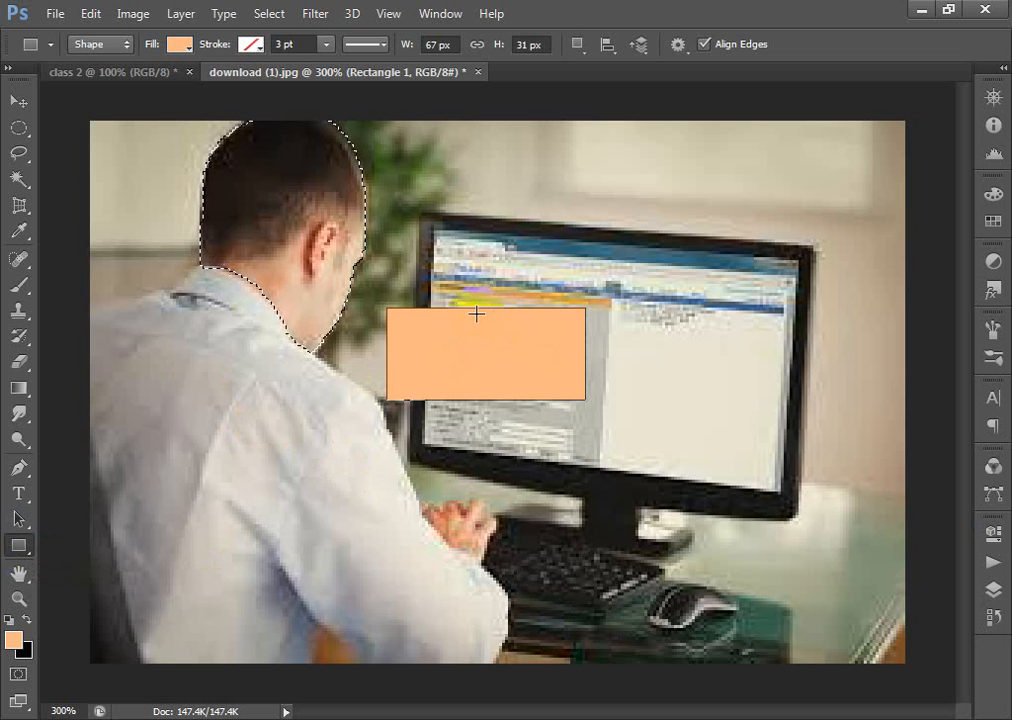
drag(372, 225, 645, 304)
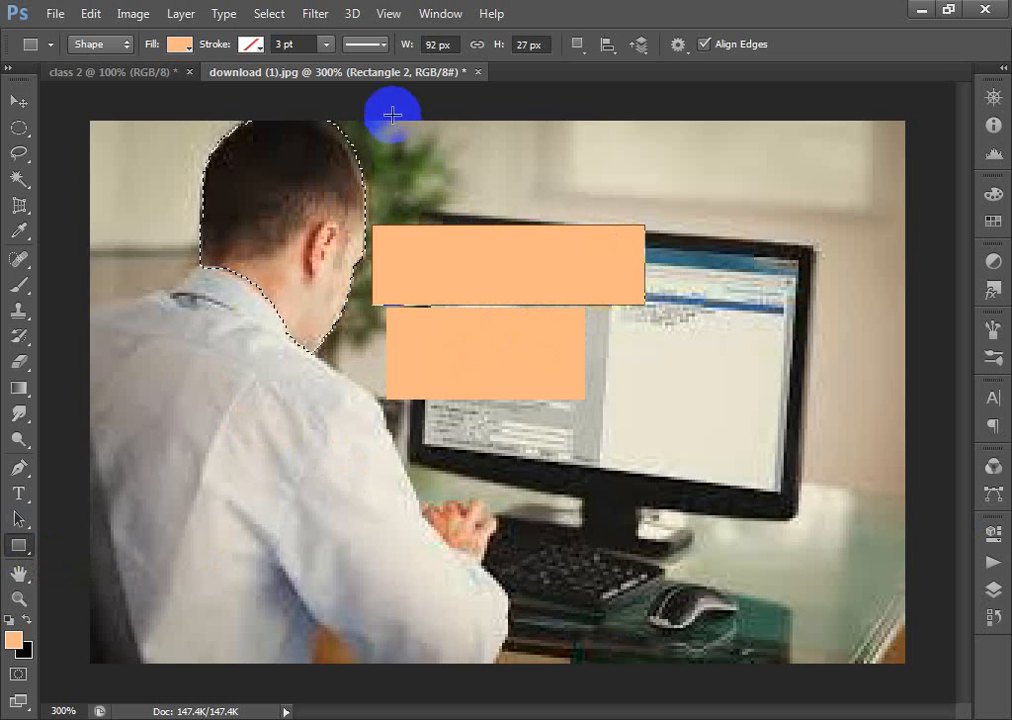
drag(431, 148, 686, 207)
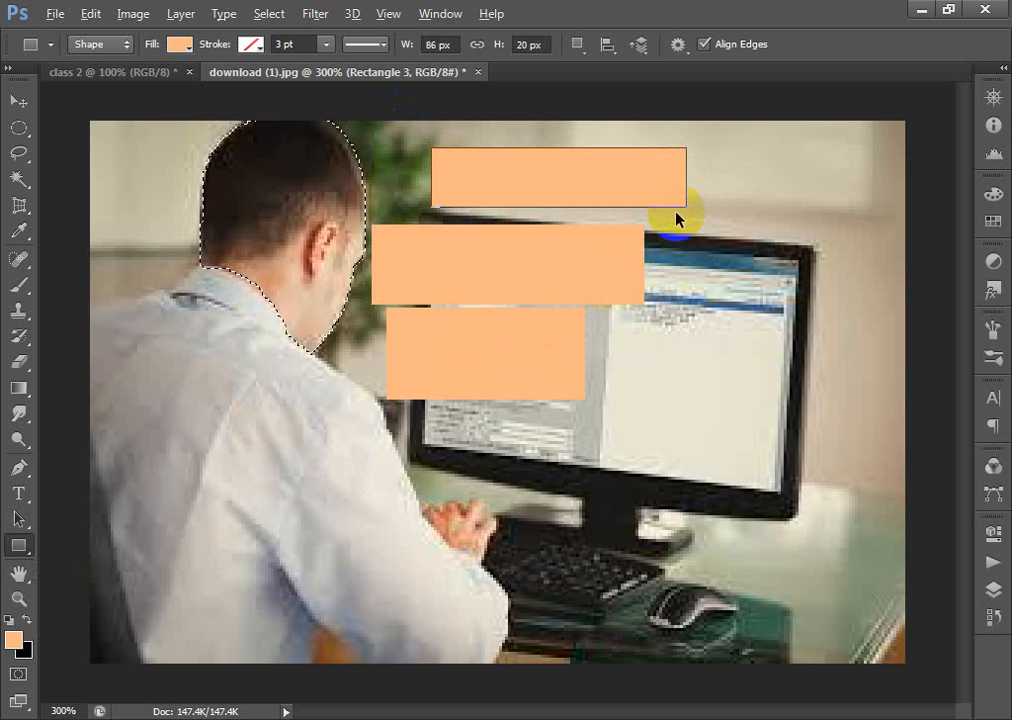
Undo the three orange rectangles.
key(ctrl+alt+z)
key(ctrl+alt+z)
key(ctrl+alt+z)
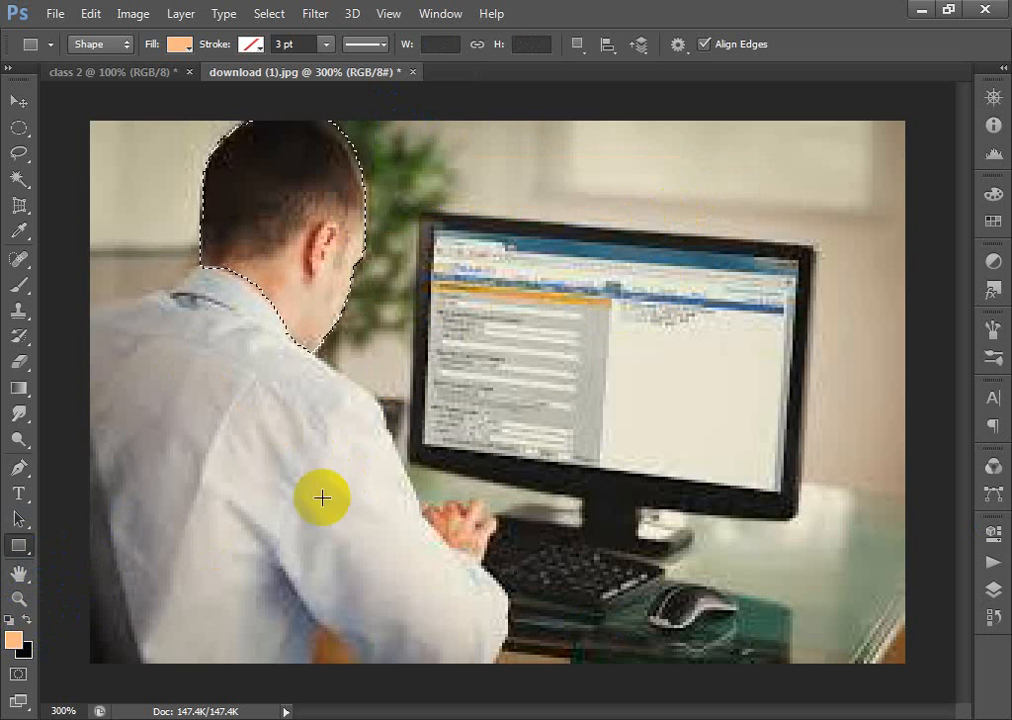
Set the foreground color to bright green (hue 109°) and draw two rectangles, about 116 × 29 px and 74 × 51 px.
click(15, 645)
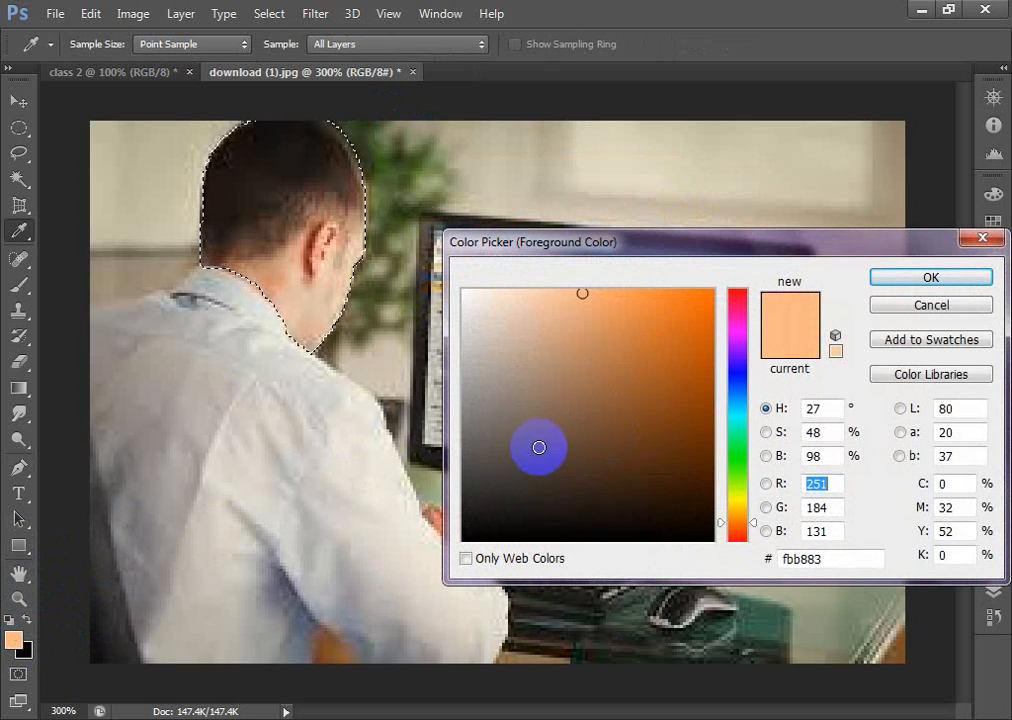
click(728, 466)
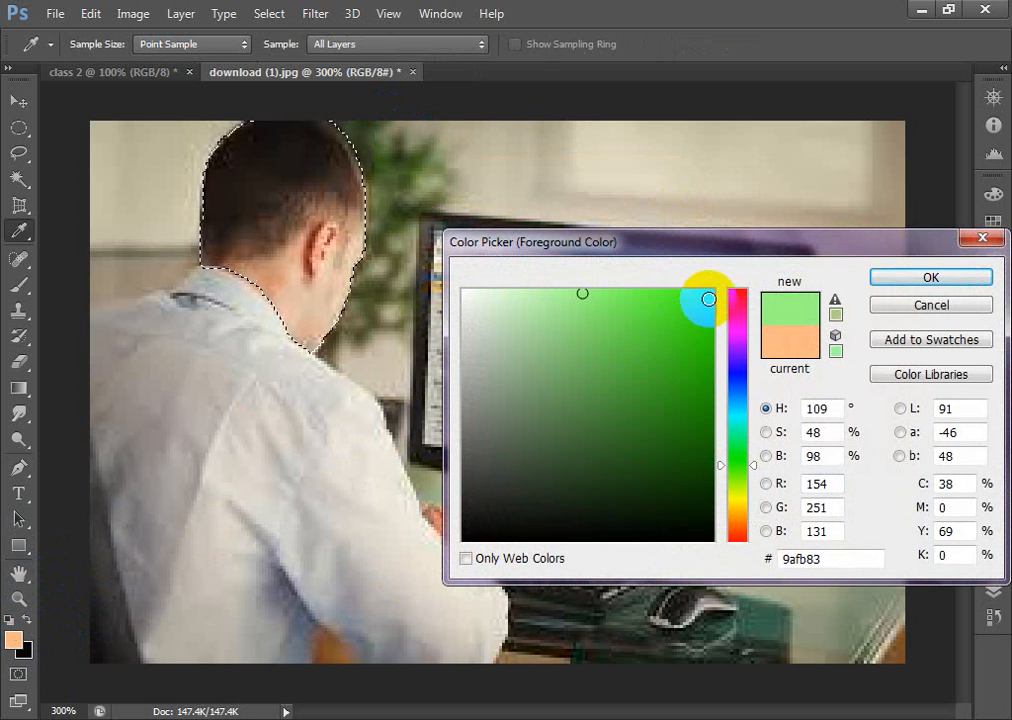
click(711, 295)
drag(328, 302, 671, 388)
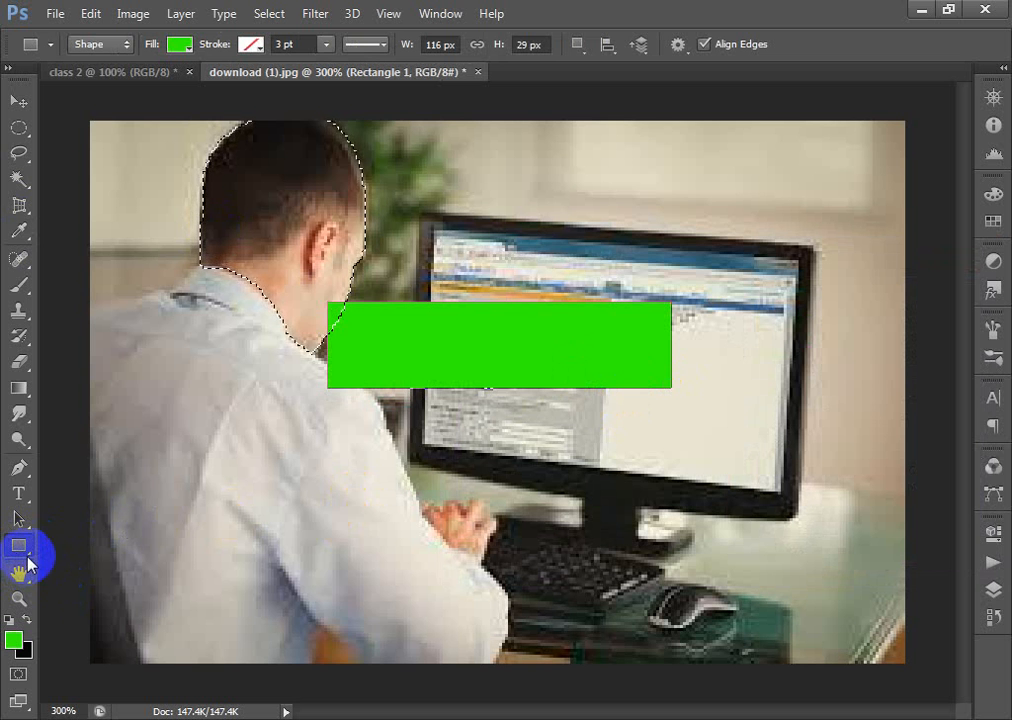
drag(204, 365, 422, 515)
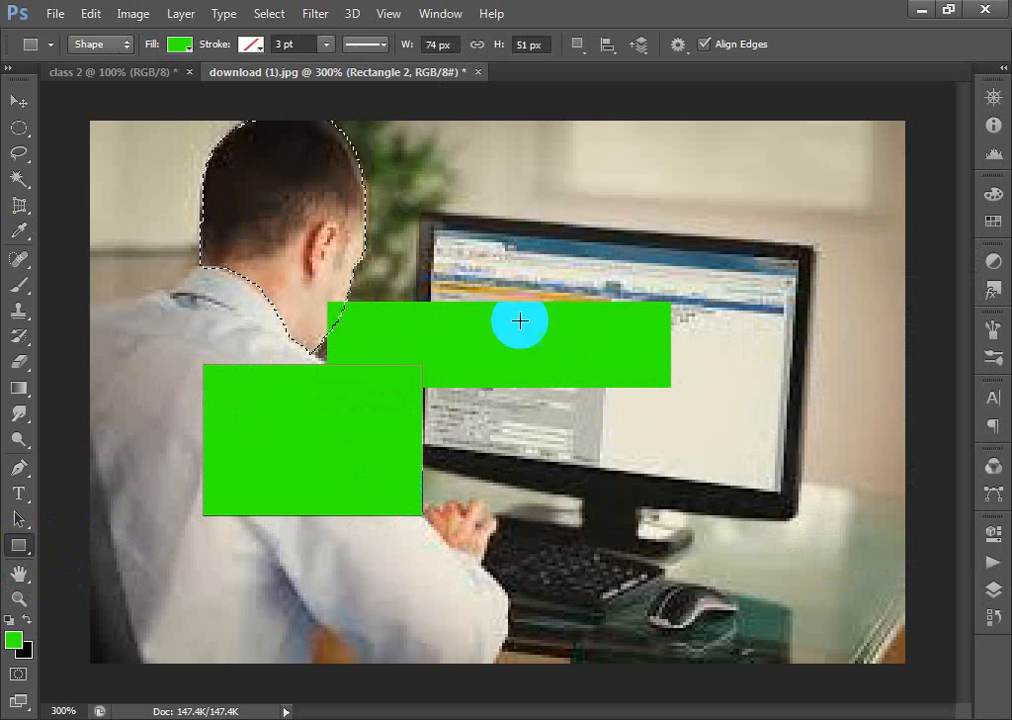
Try a rectangle of exactly 200 × 300 px, created from center over the monitor, and undo it.
click(513, 204)
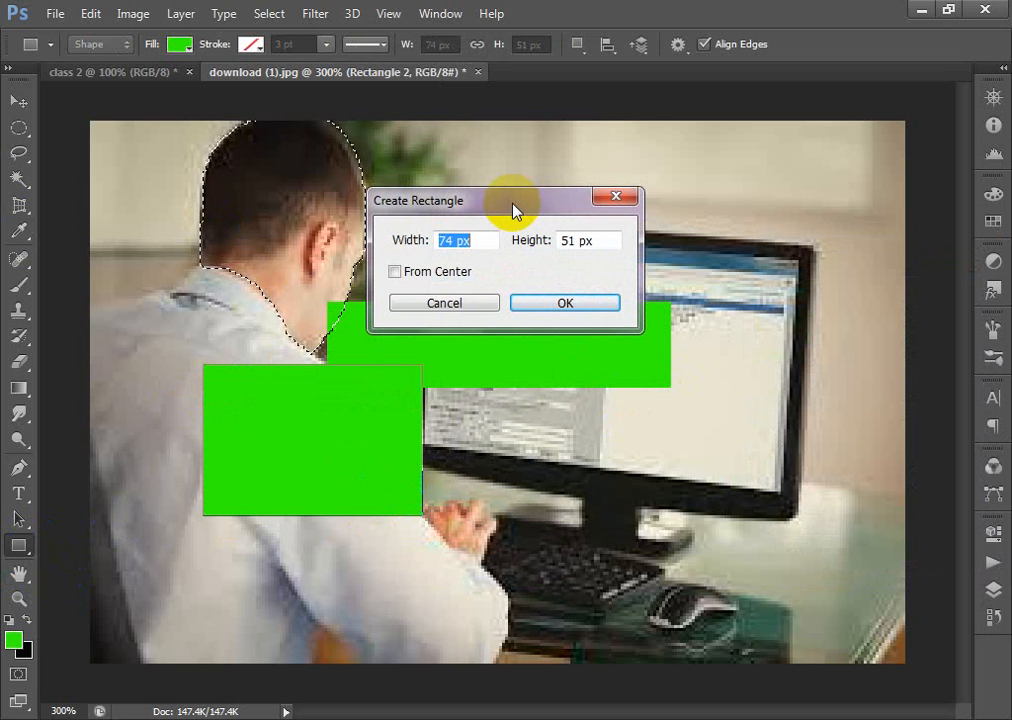
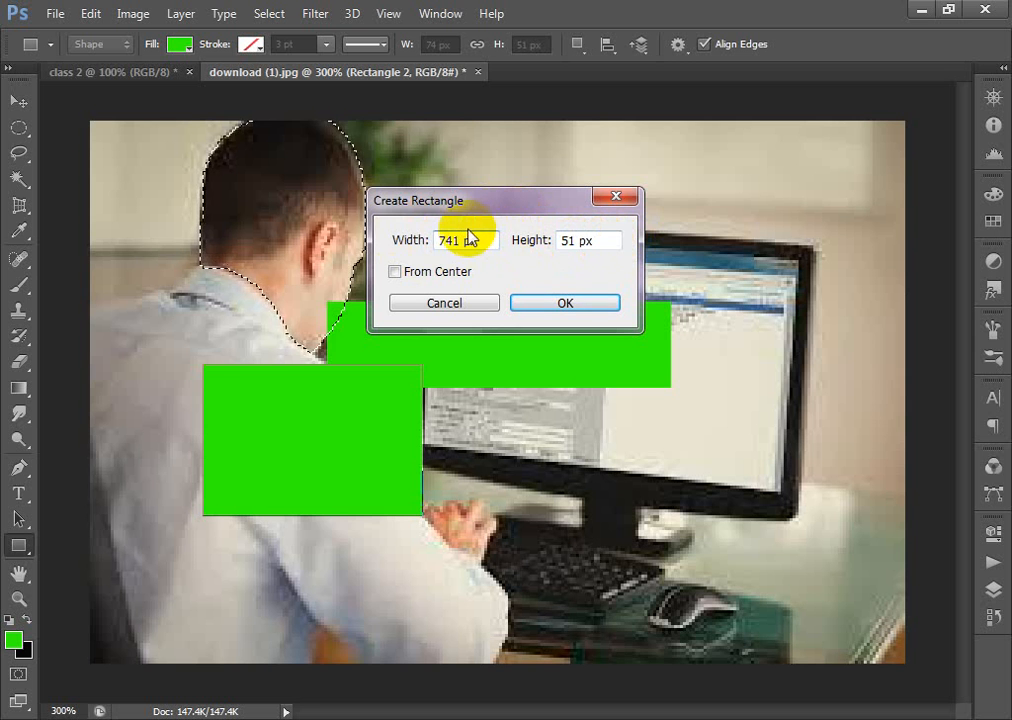
double_click(448, 240)
text(200)
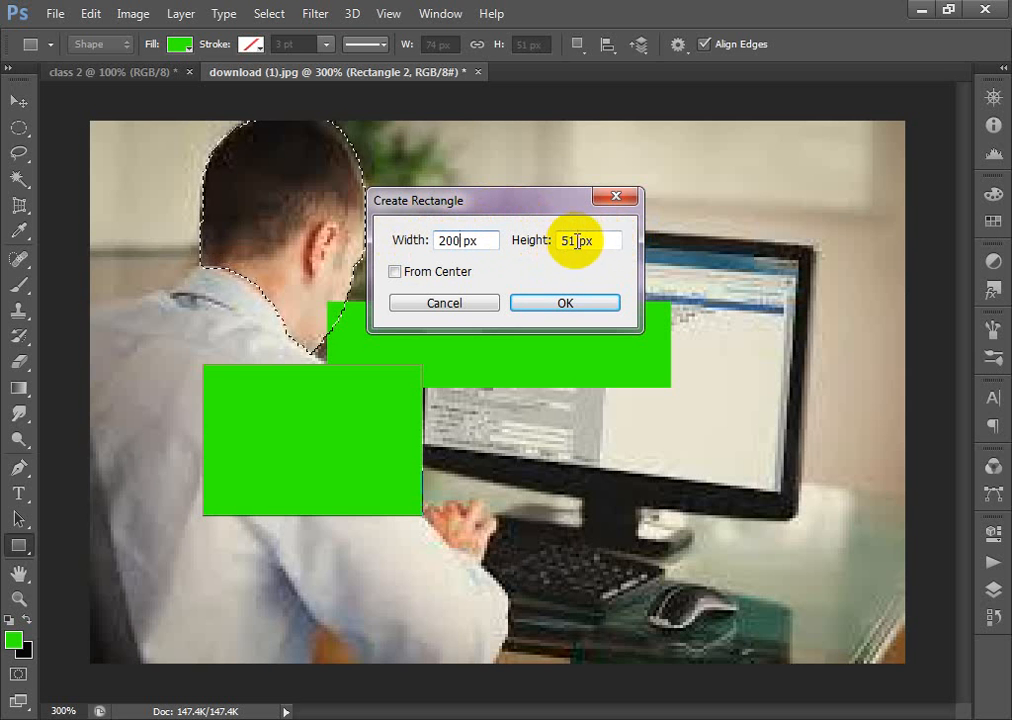
double_click(562, 240)
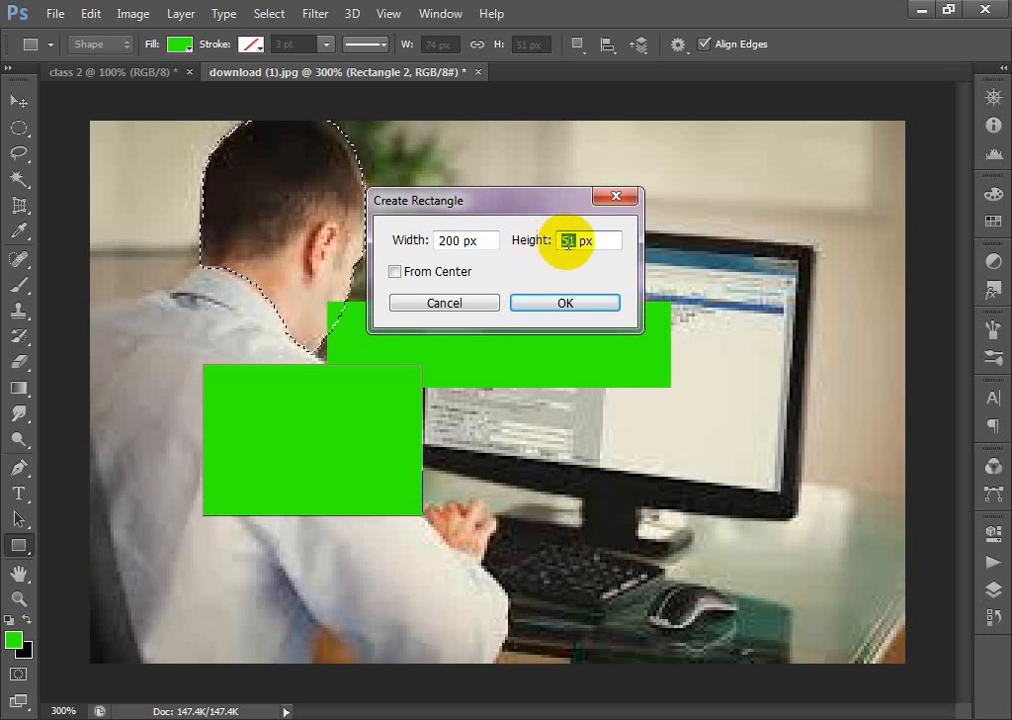
click(395, 272)
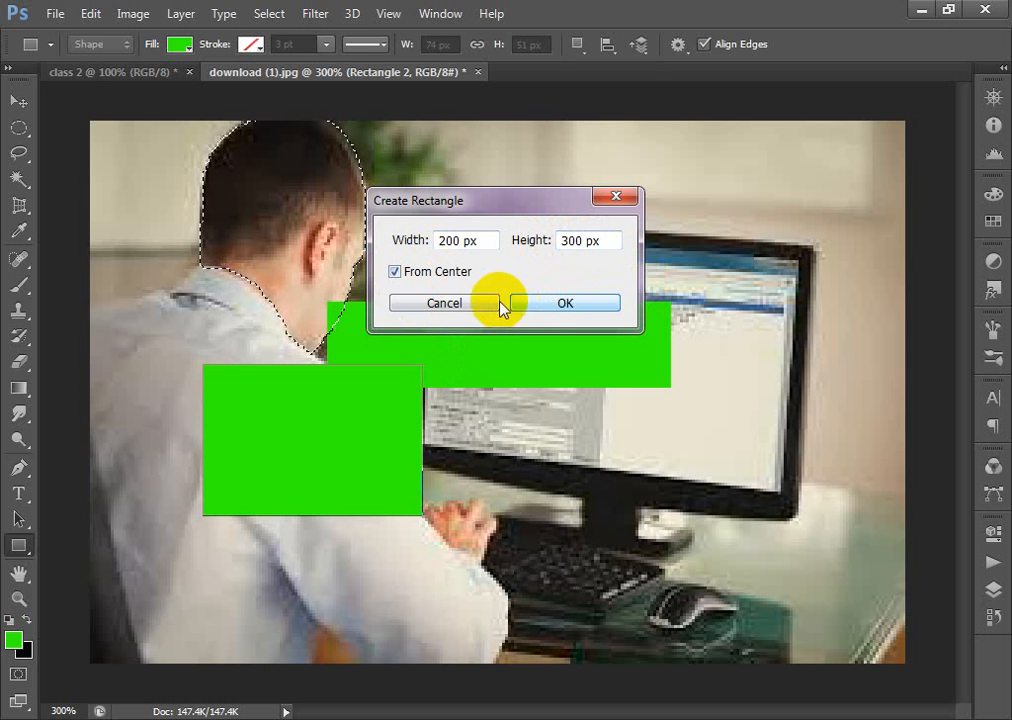
click(548, 308)
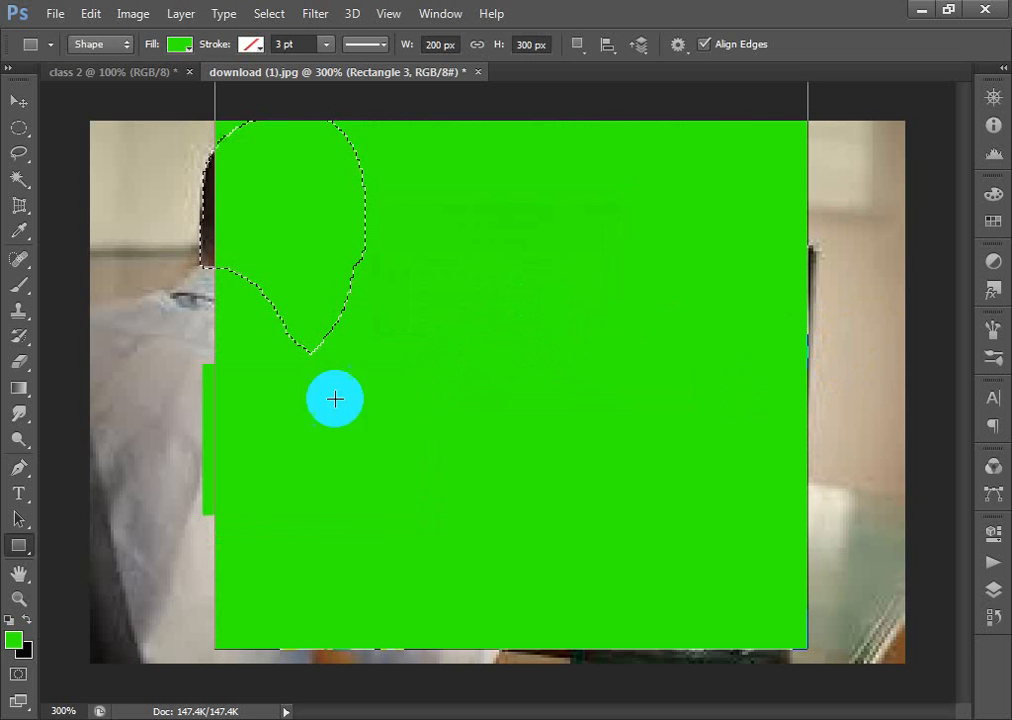
key(ctrl+z)
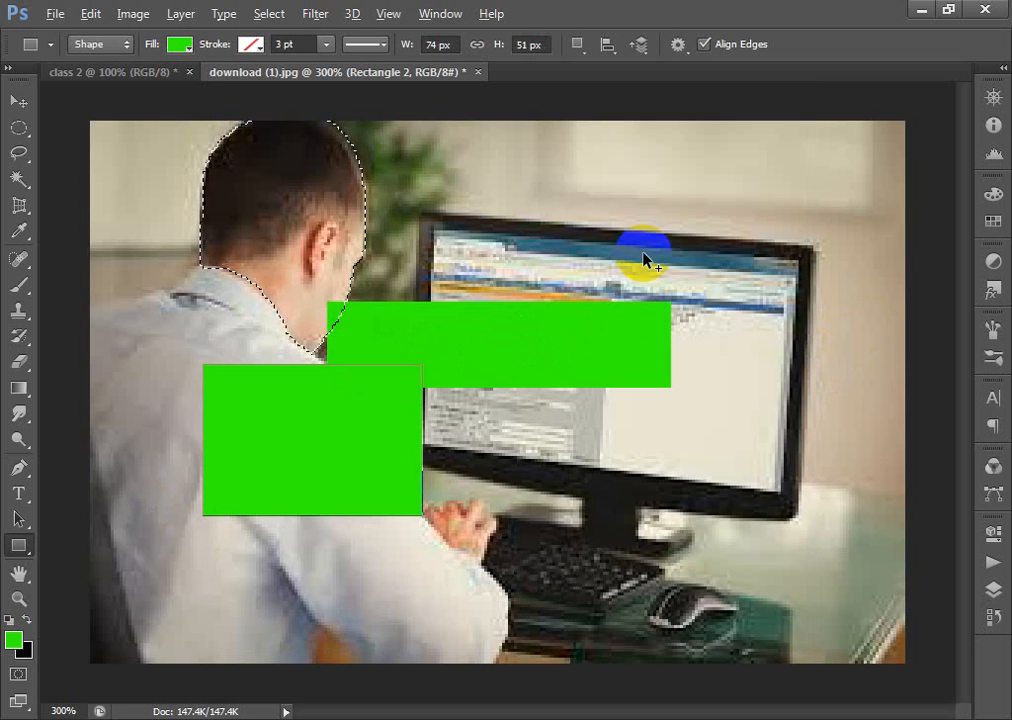
Create a green rectangle of exactly 10 × 20 px, from center, at the monitor's upper-left corner.
click(455, 234)
click(374, 233)
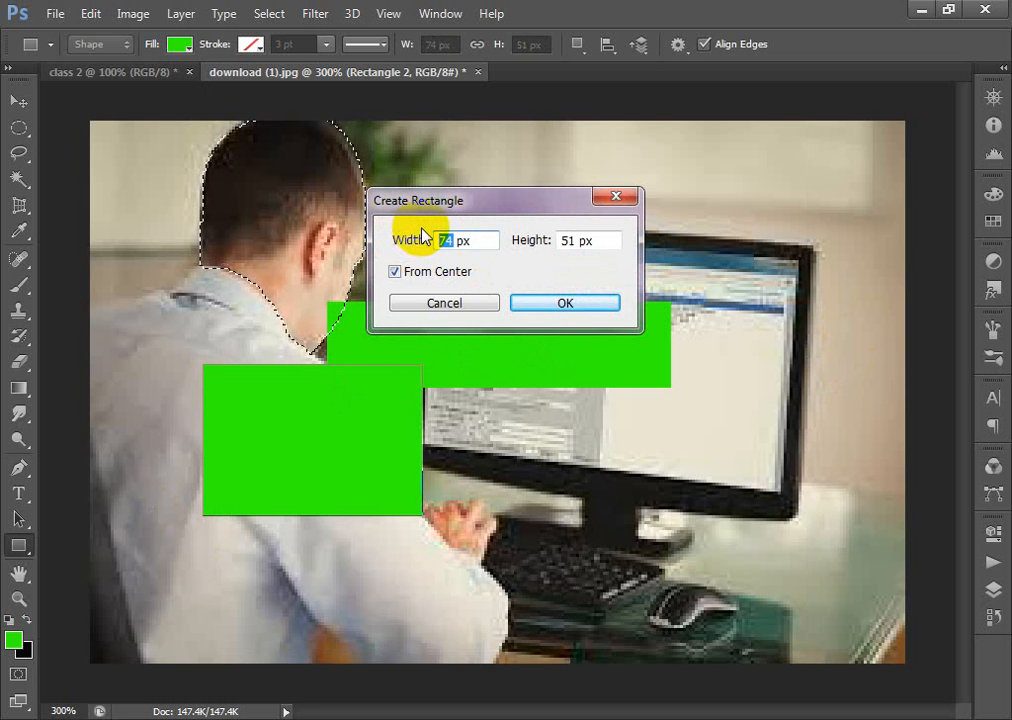
text(10)
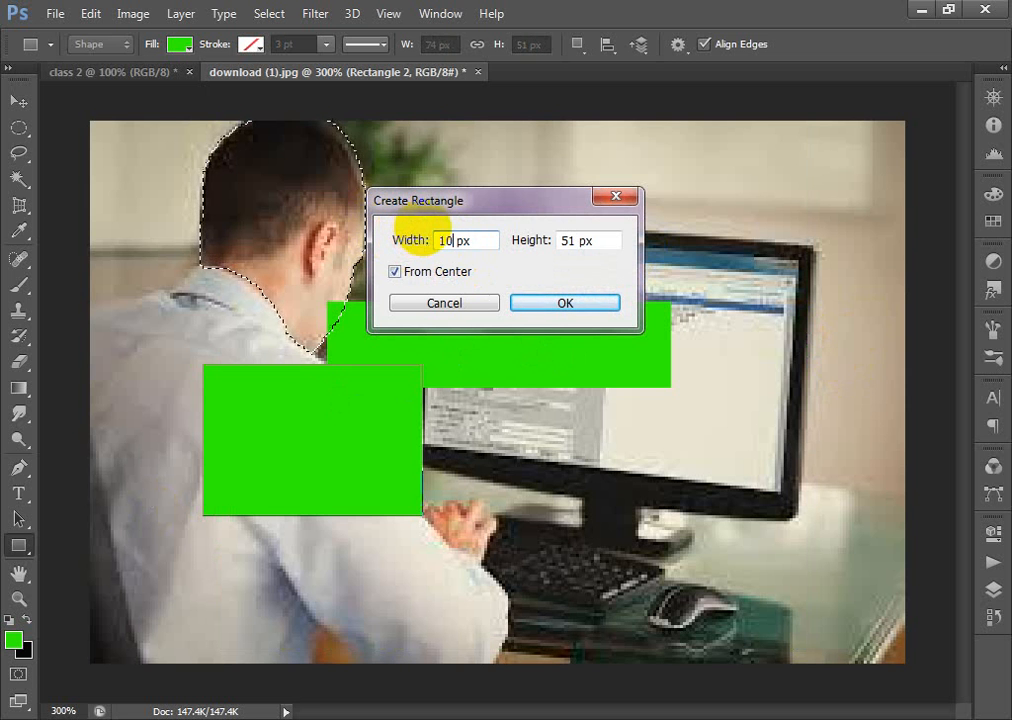
double_click(576, 241)
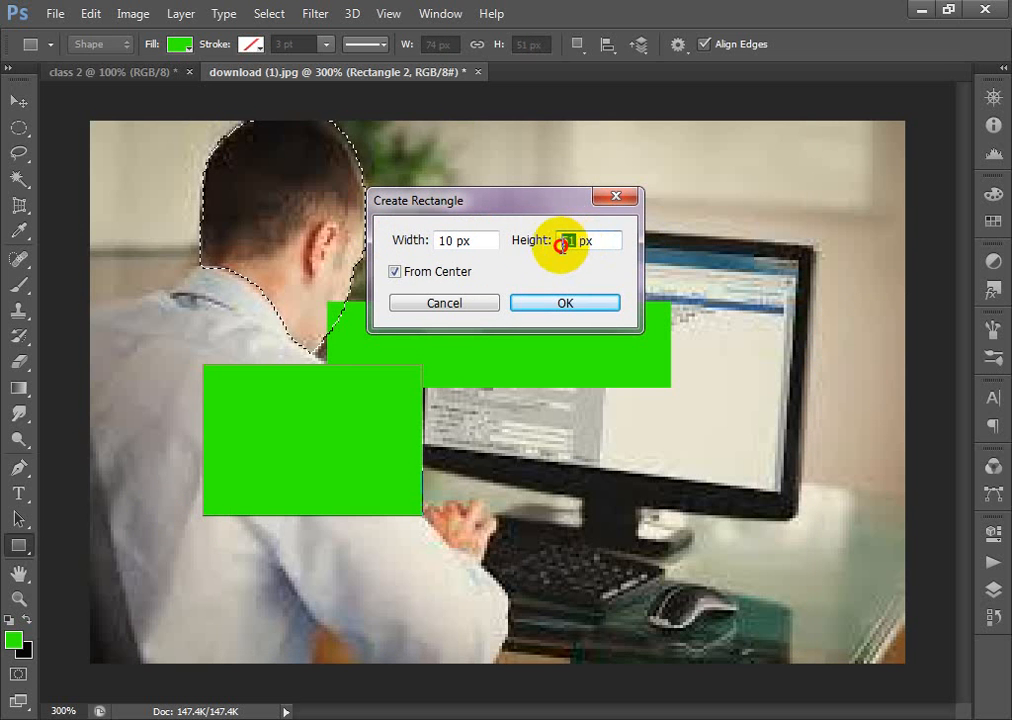
text(20)
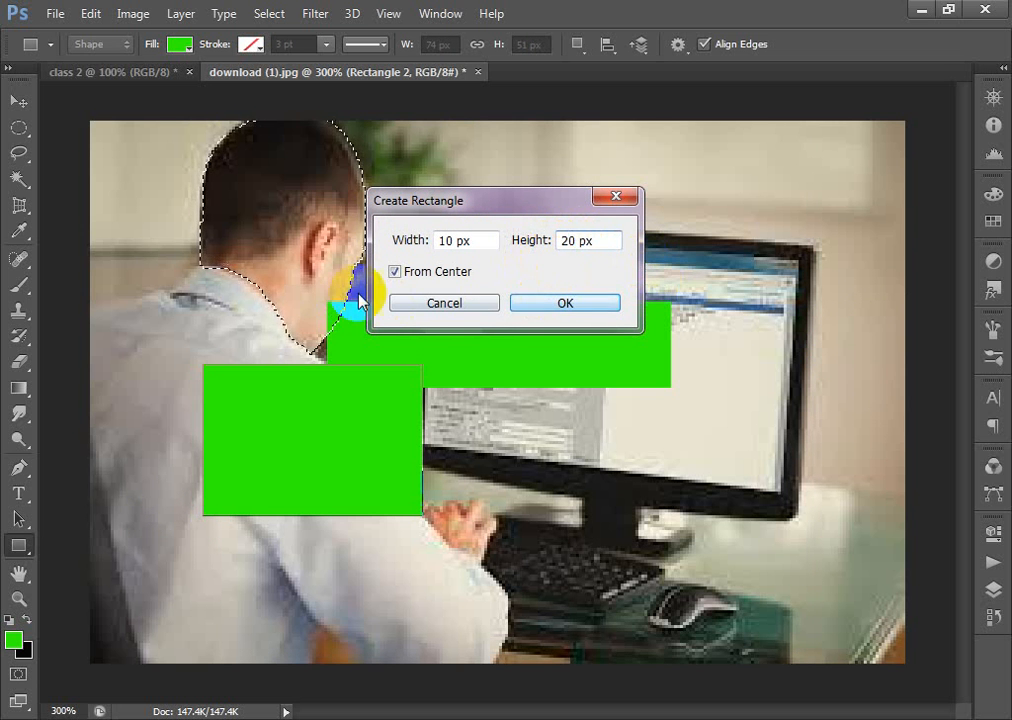
click(590, 305)
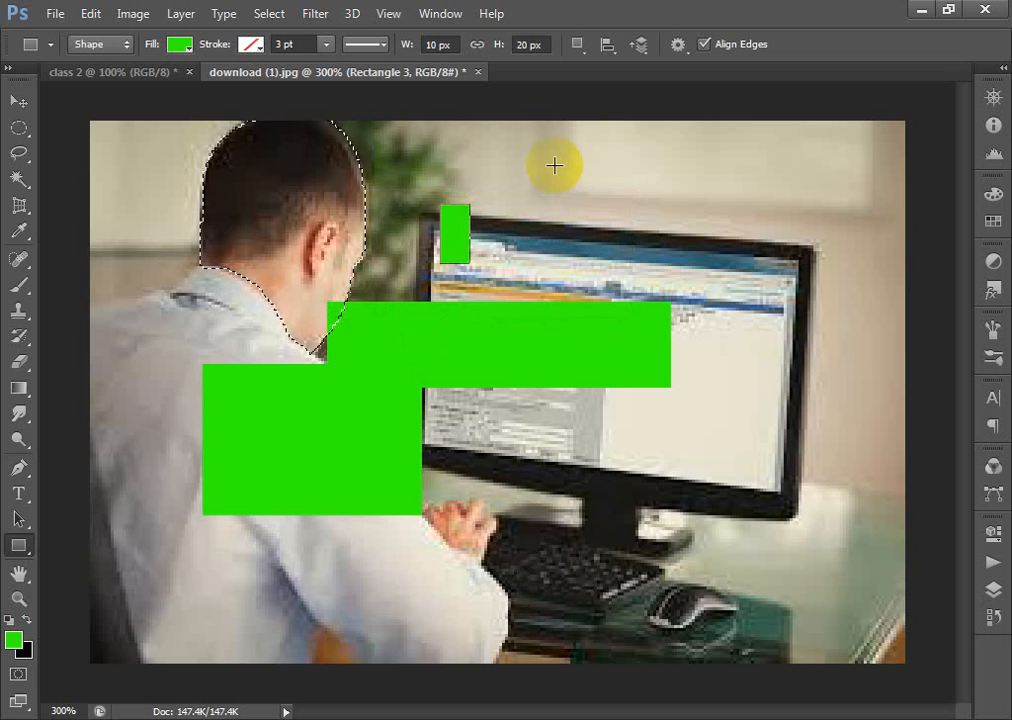
Draw three rounded rectangles with a 10 px radius around the small green rectangle's upper end, the last two about 17 × 2 px and 10 × 7 px.
drag(380, 176, 533, 289)
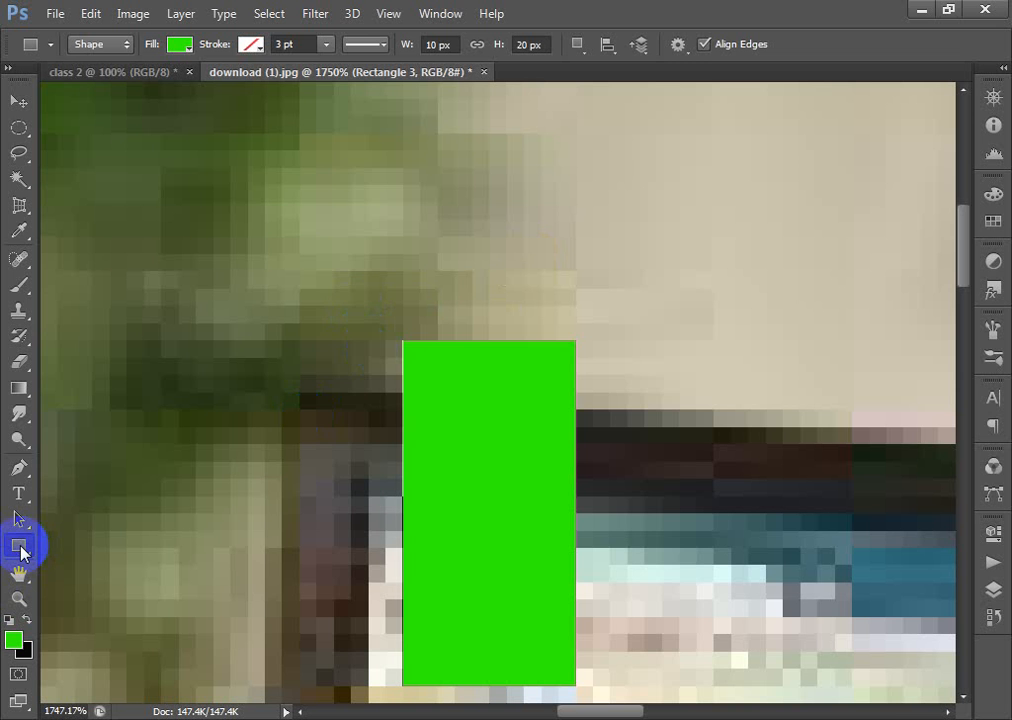
drag(21, 549, 160, 568)
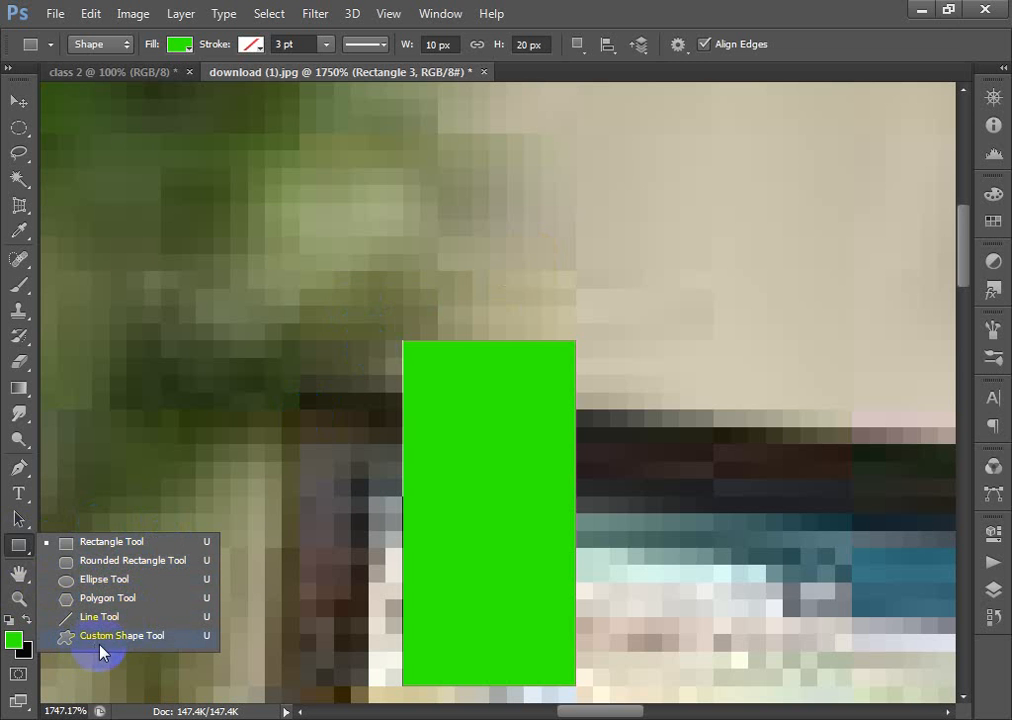
click(90, 563)
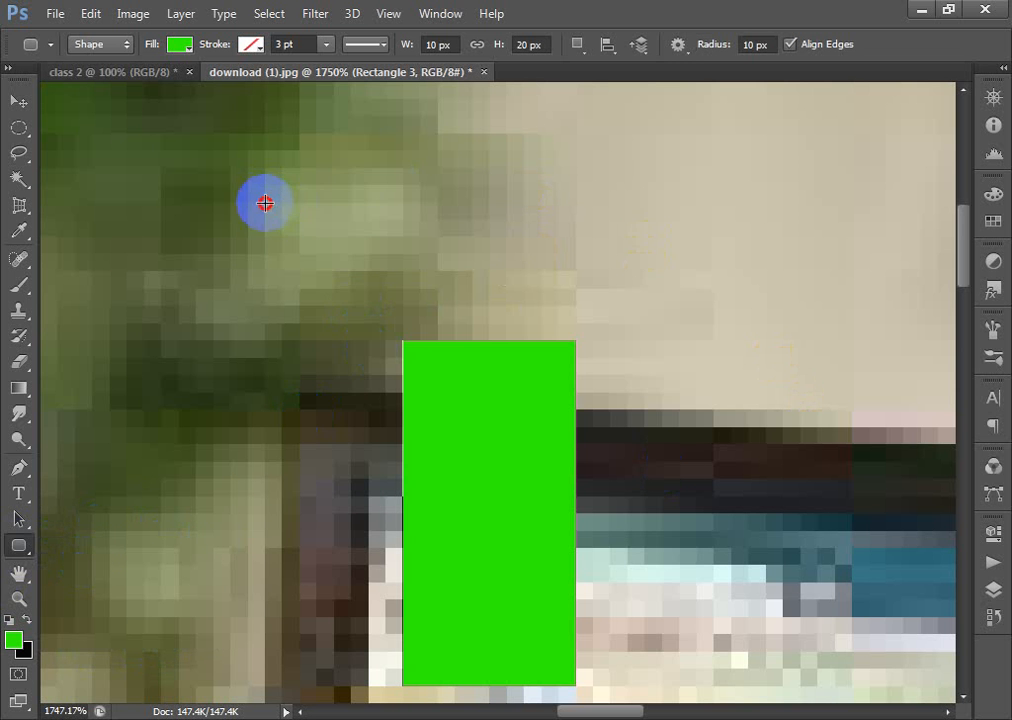
mouse_move(266, 202)
mouse_down()
mouse_move(571, 278)
mouse_move(575, 288)
mouse_up()
drag(369, 168, 660, 202)
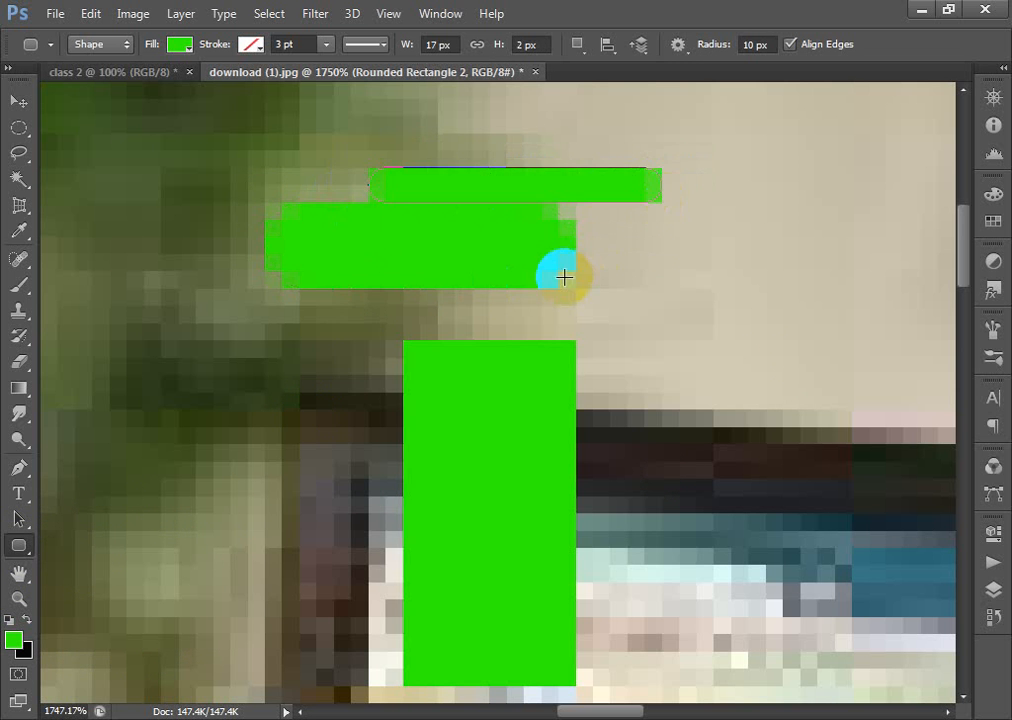
drag(576, 289, 746, 410)
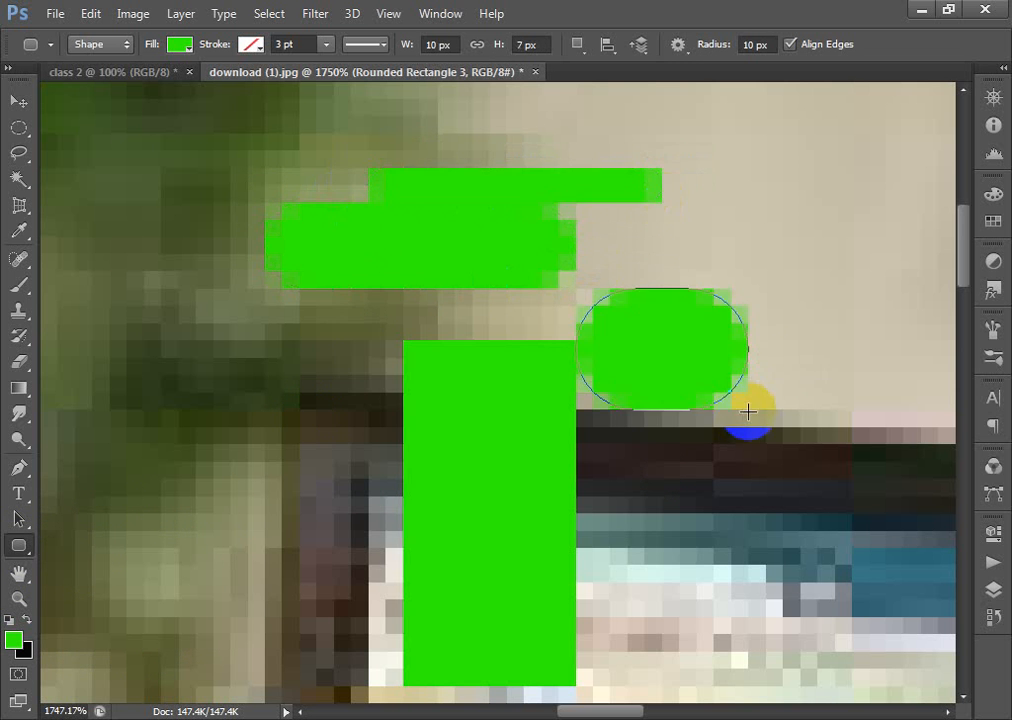
Create a rounded rectangle of exactly 10 × 7 px with a 2 px corner radius, overlapping the last freehand one.
click(678, 213)
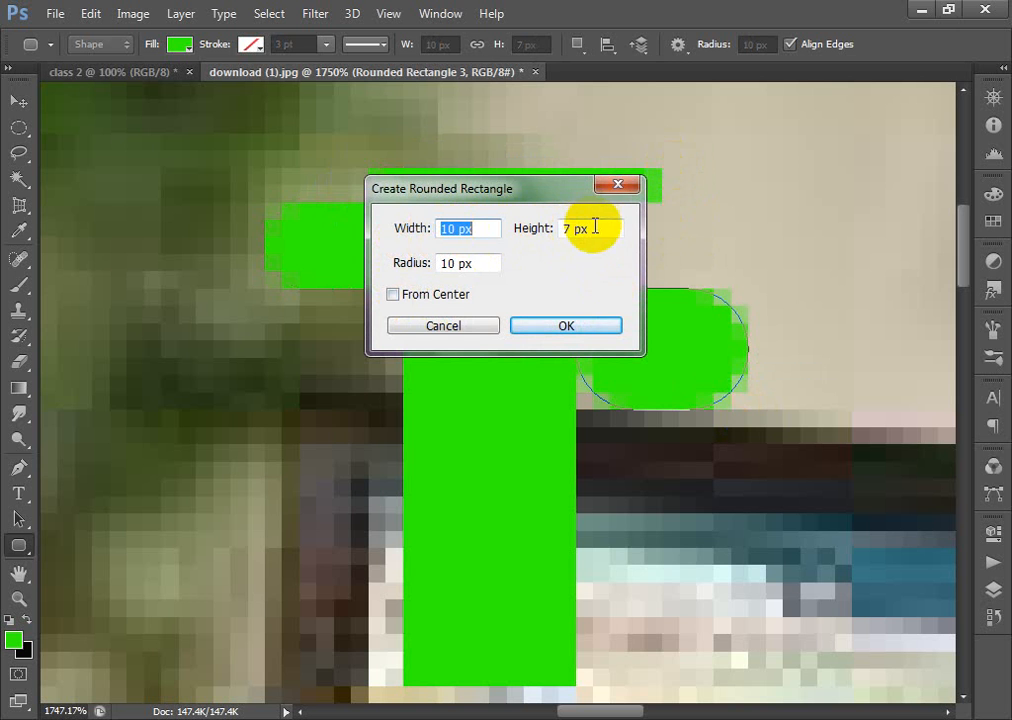
click(479, 266)
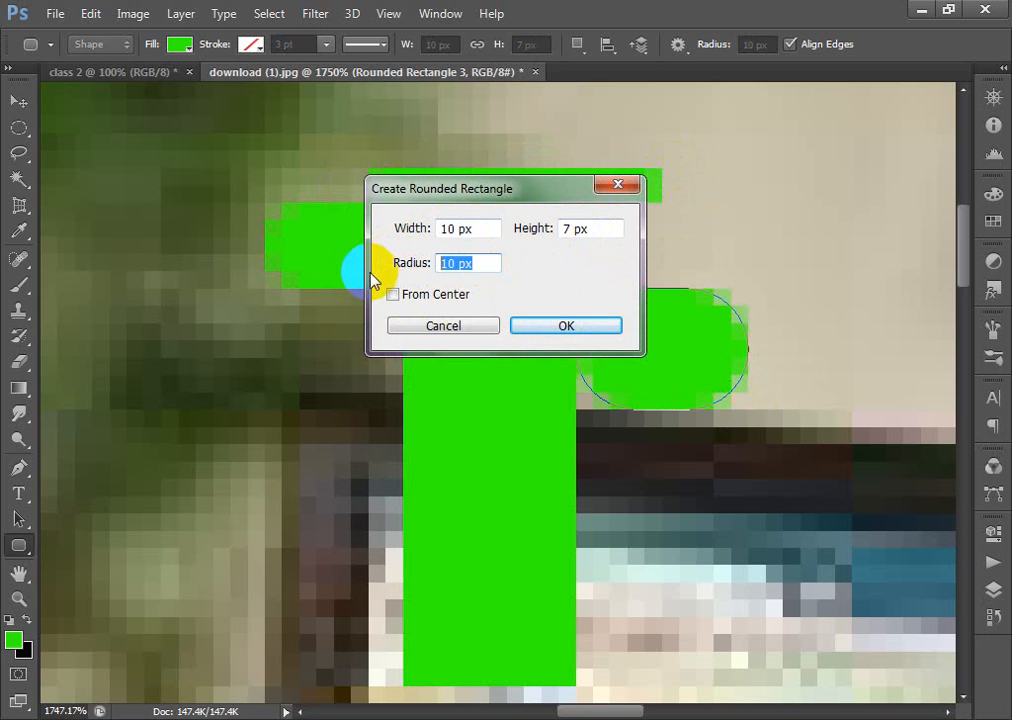
text(2)
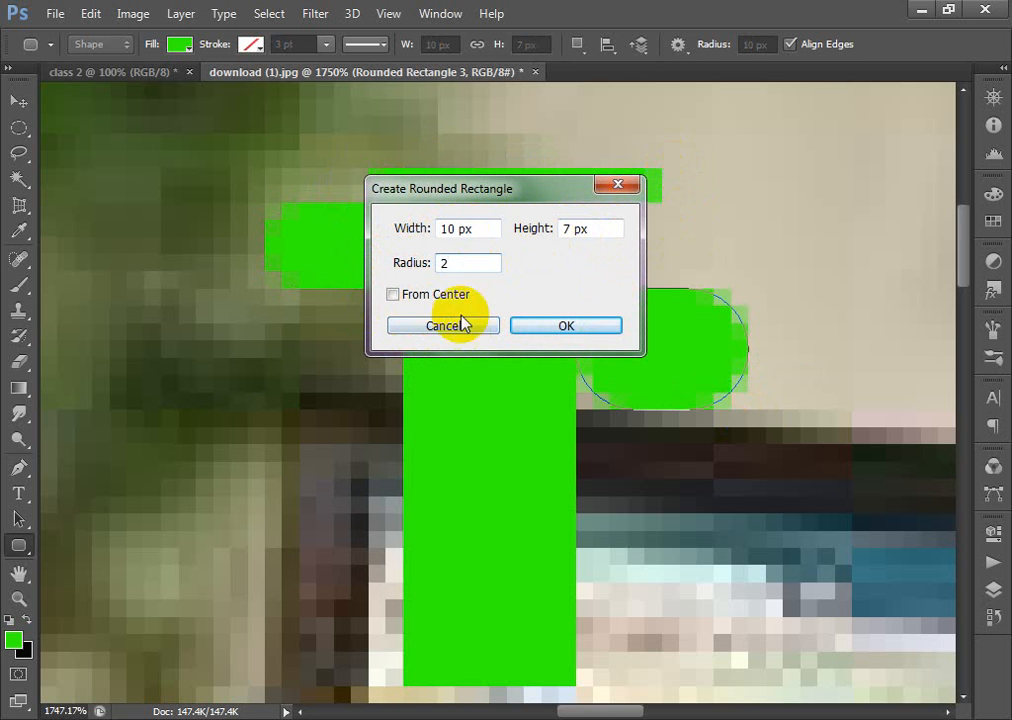
click(535, 328)
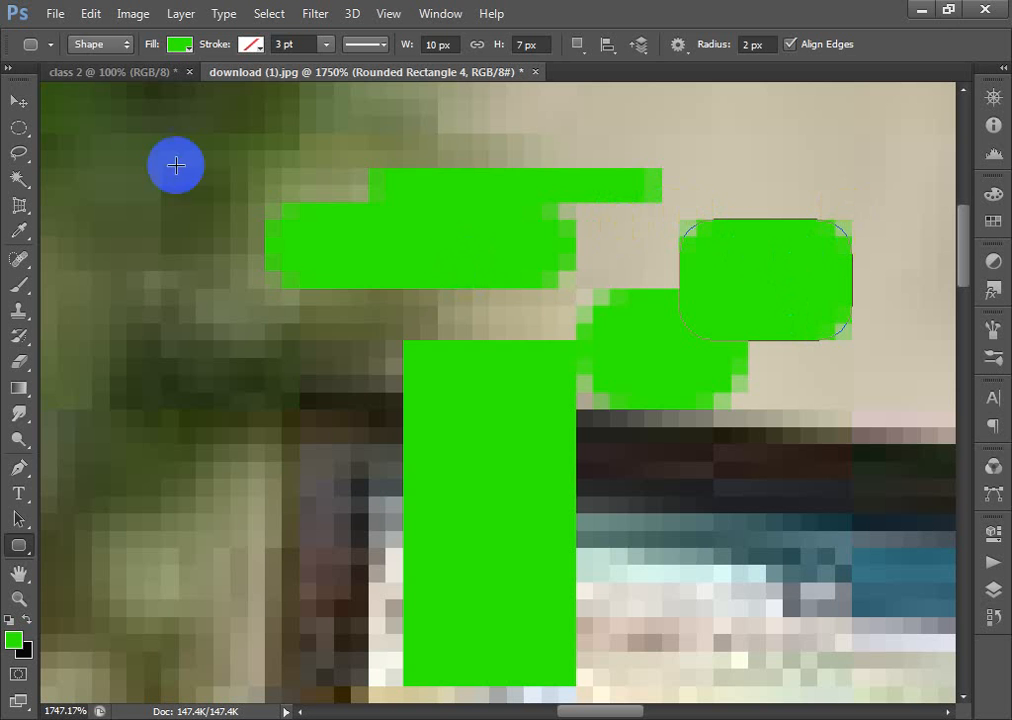
Create a rounded rectangle of exactly 30 × 40 px with a 10 px corner radius over the small green rectangle.
click(117, 343)
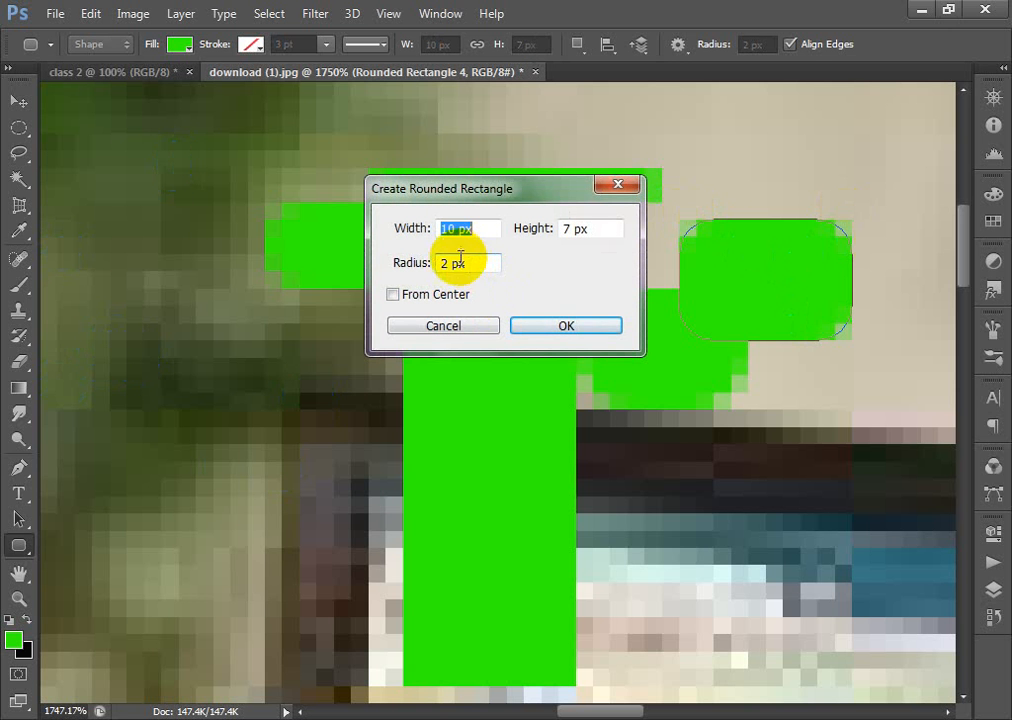
drag(476, 229, 267, 233)
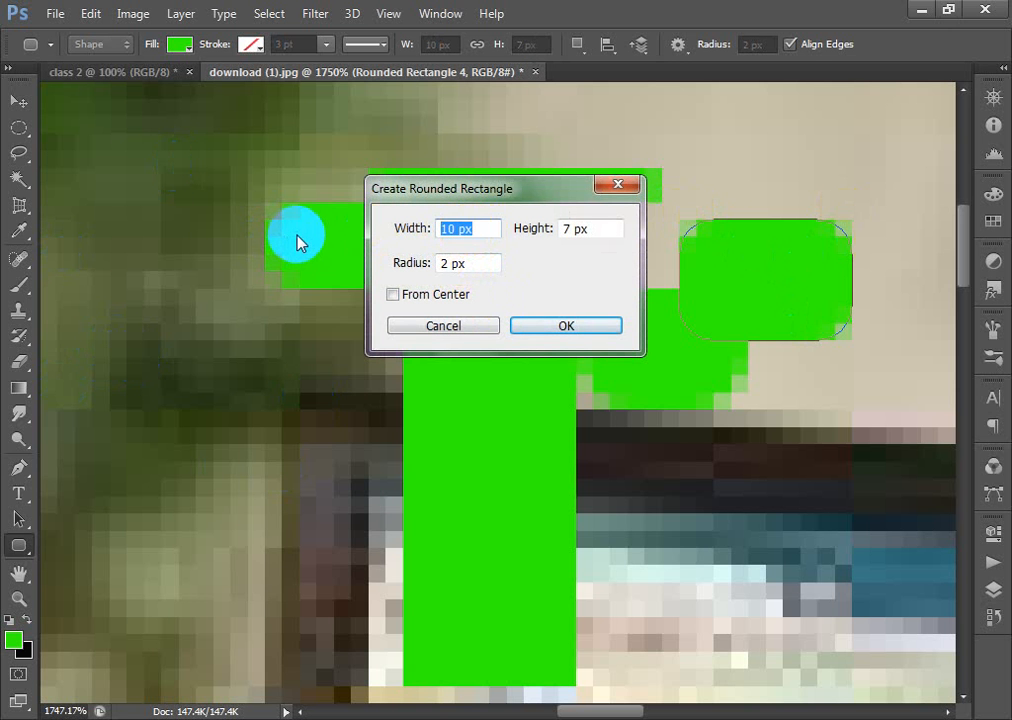
text(30)
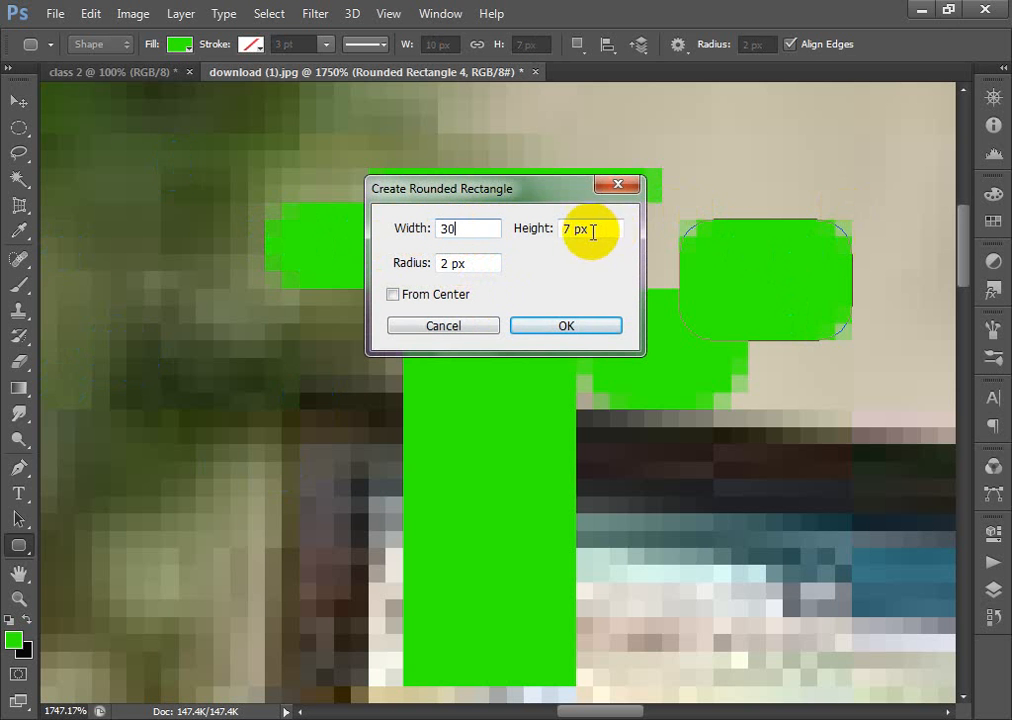
drag(598, 228, 463, 269)
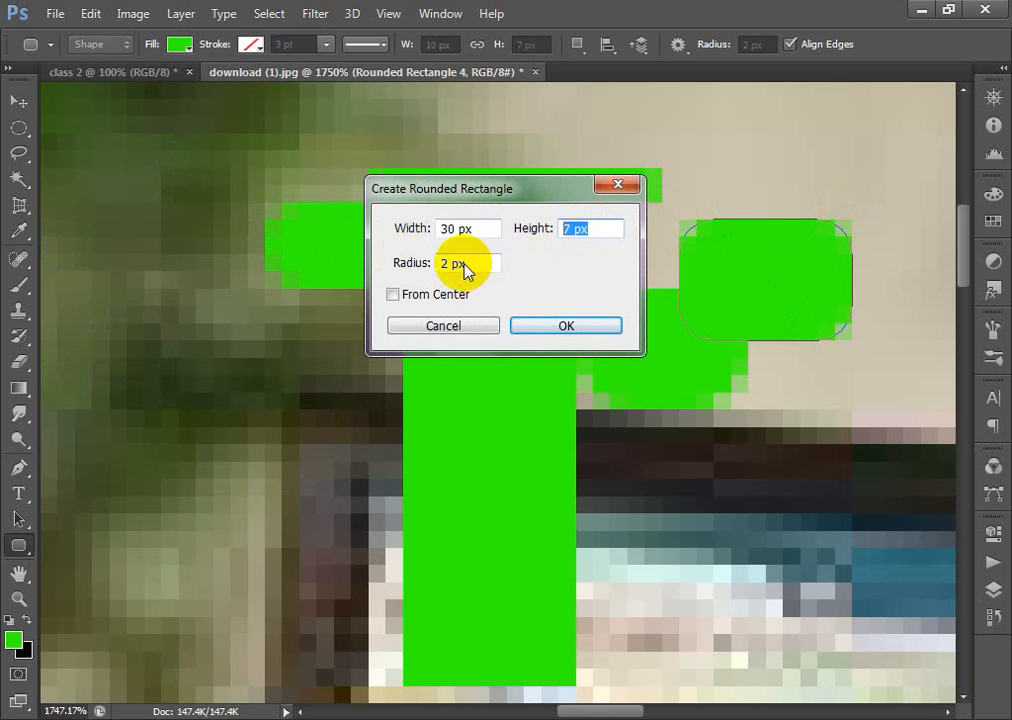
text(40)
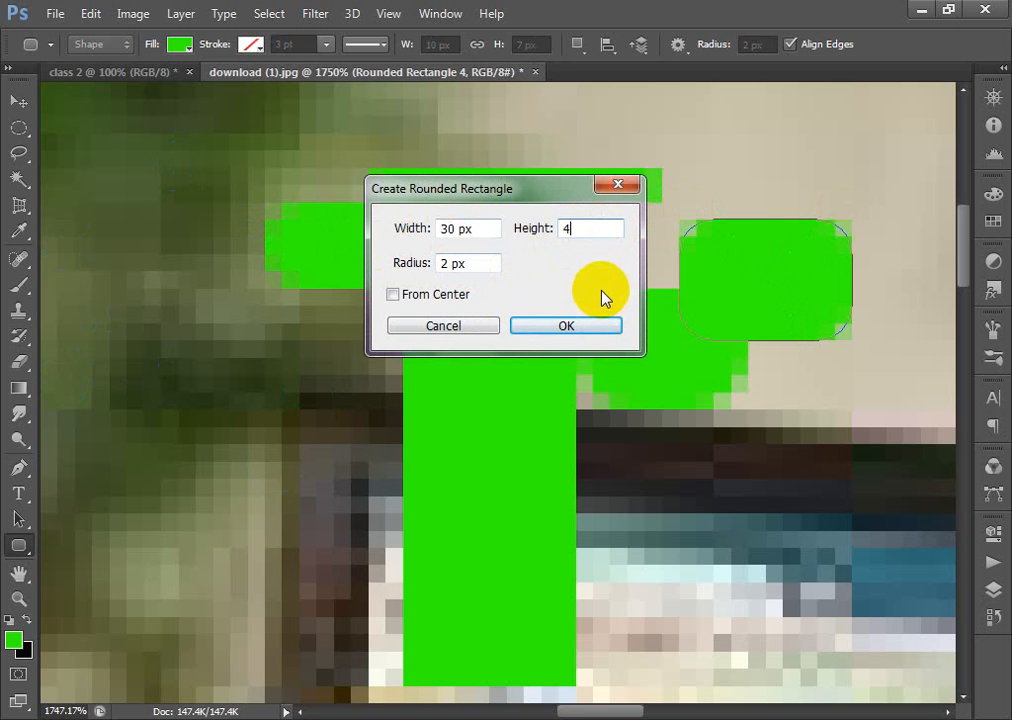
click(485, 268)
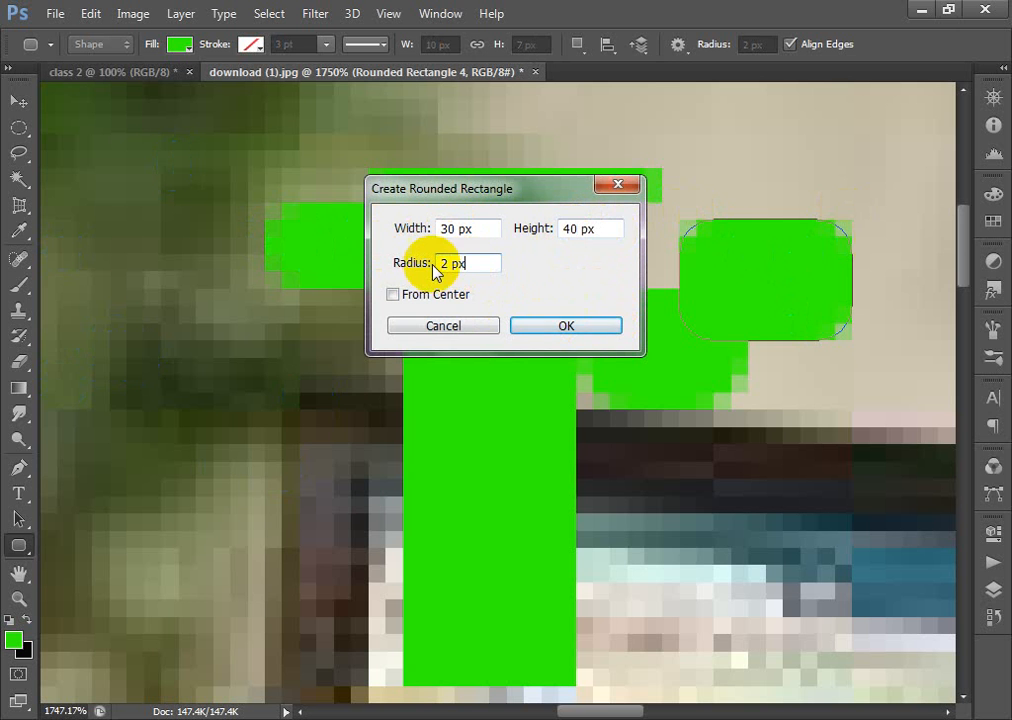
drag(452, 271, 387, 272)
text(2)
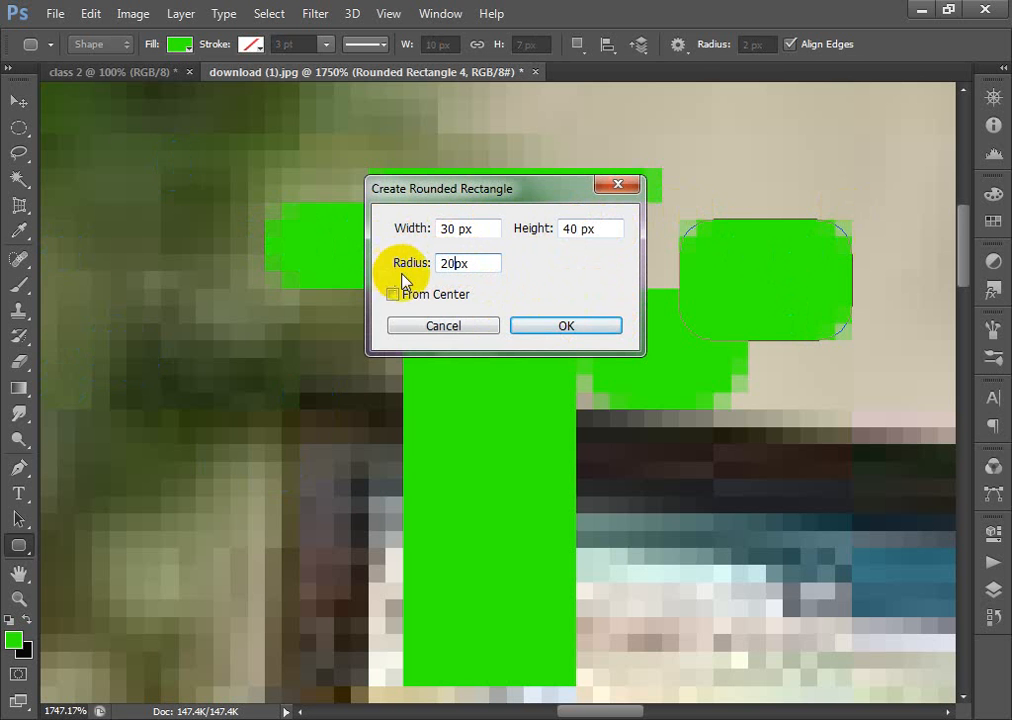
key(BackSpace)
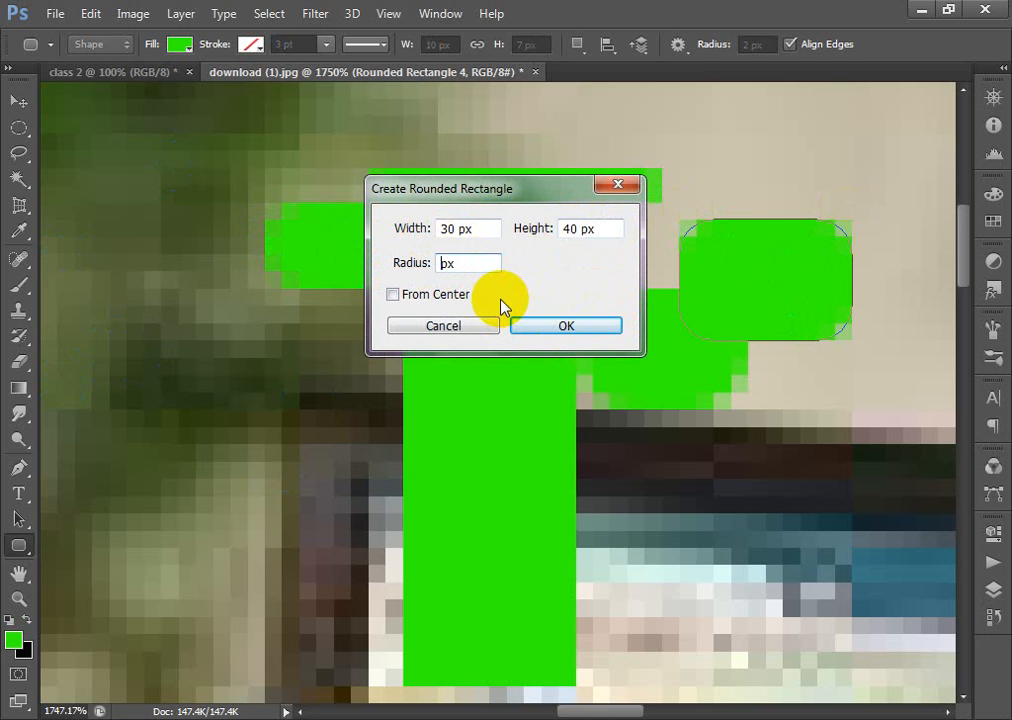
text(10)
click(549, 325)
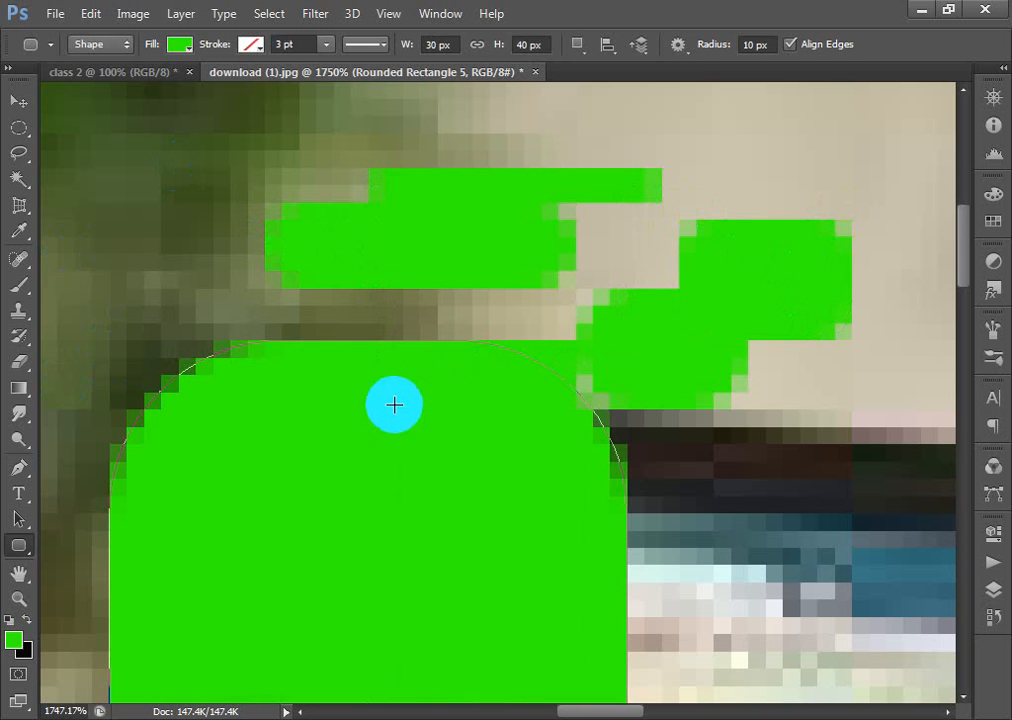
Draw a small upright rounded rectangle, about 6 × 11 px, on the wall above the monitor.
key(ctrl+minus)
key(ctrl+minus)
key(ctrl+minus)
key(ctrl+minus)
key(ctrl+minus)
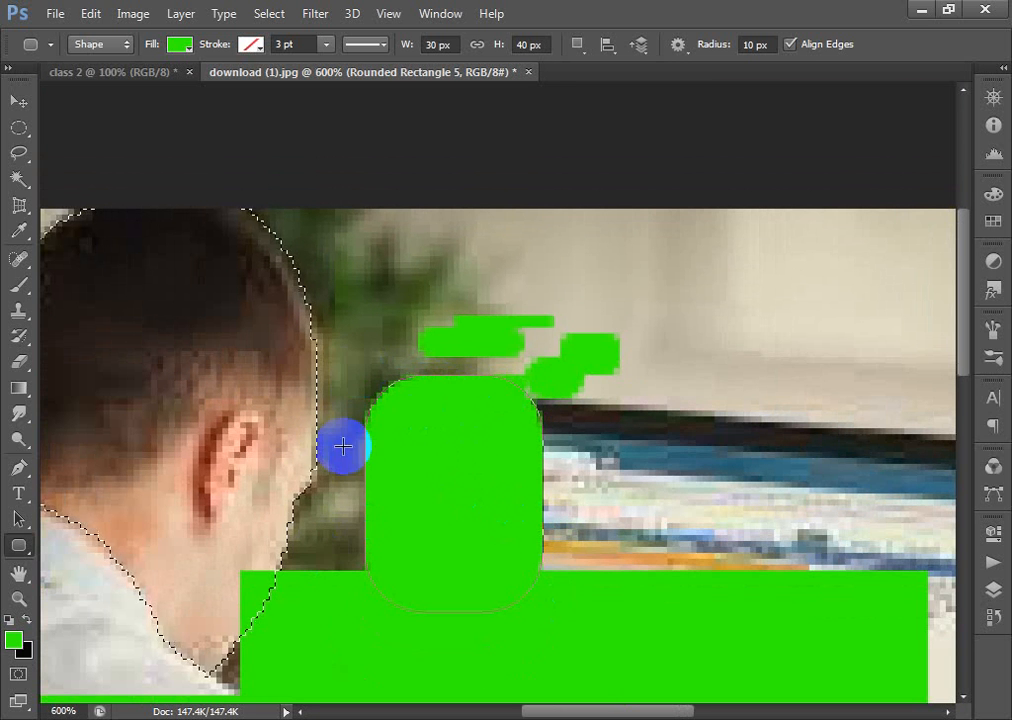
drag(690, 315, 718, 370)
Create two more 6 × 11 px rounded rectangles beside the upright one, with corner radii of 20 px and 30 px.
click(762, 301)
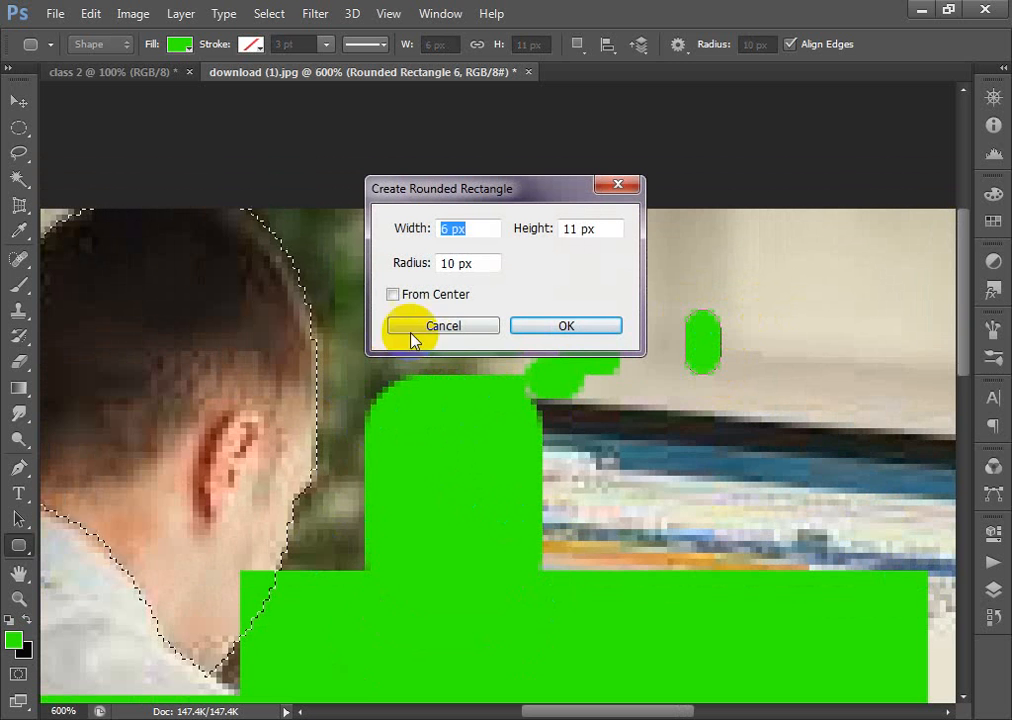
drag(452, 264, 422, 263)
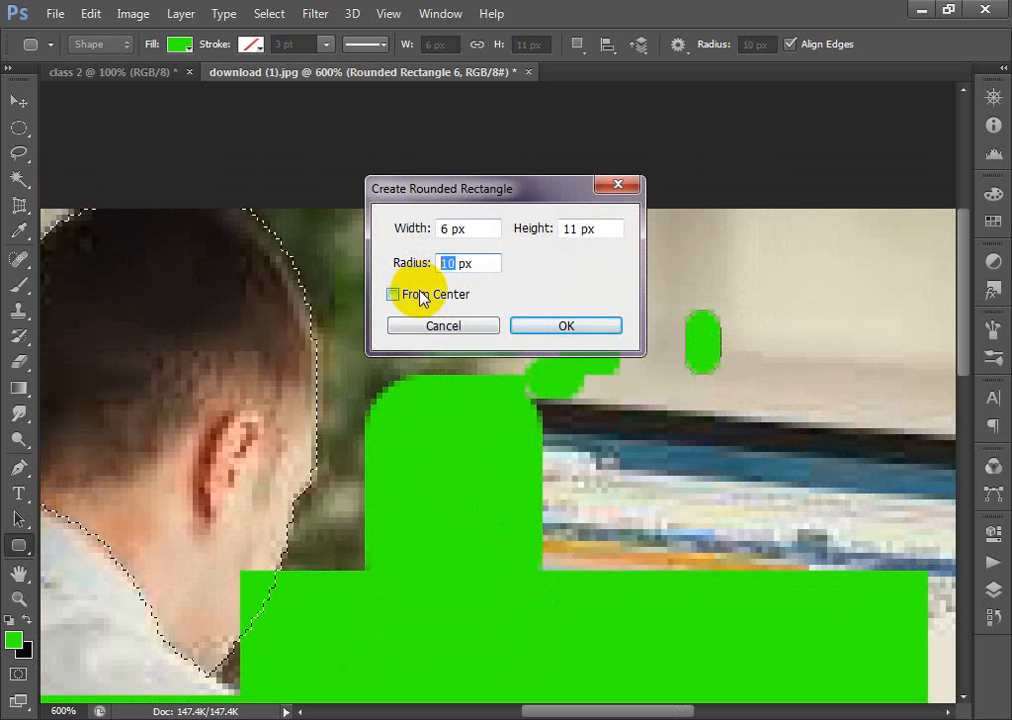
click(546, 328)
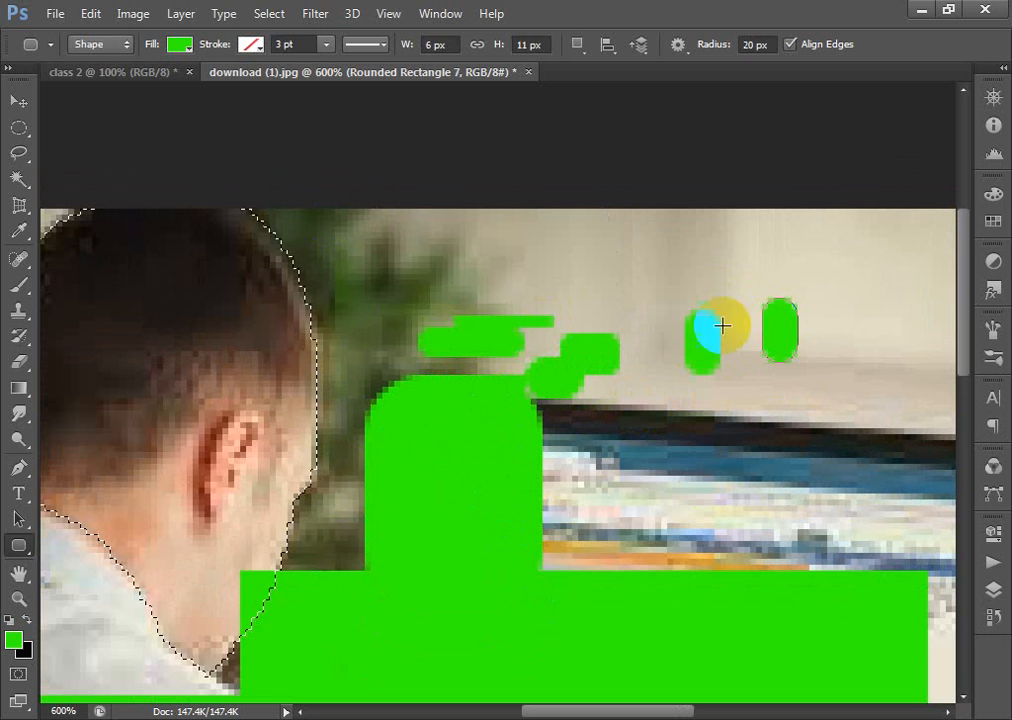
click(838, 322)
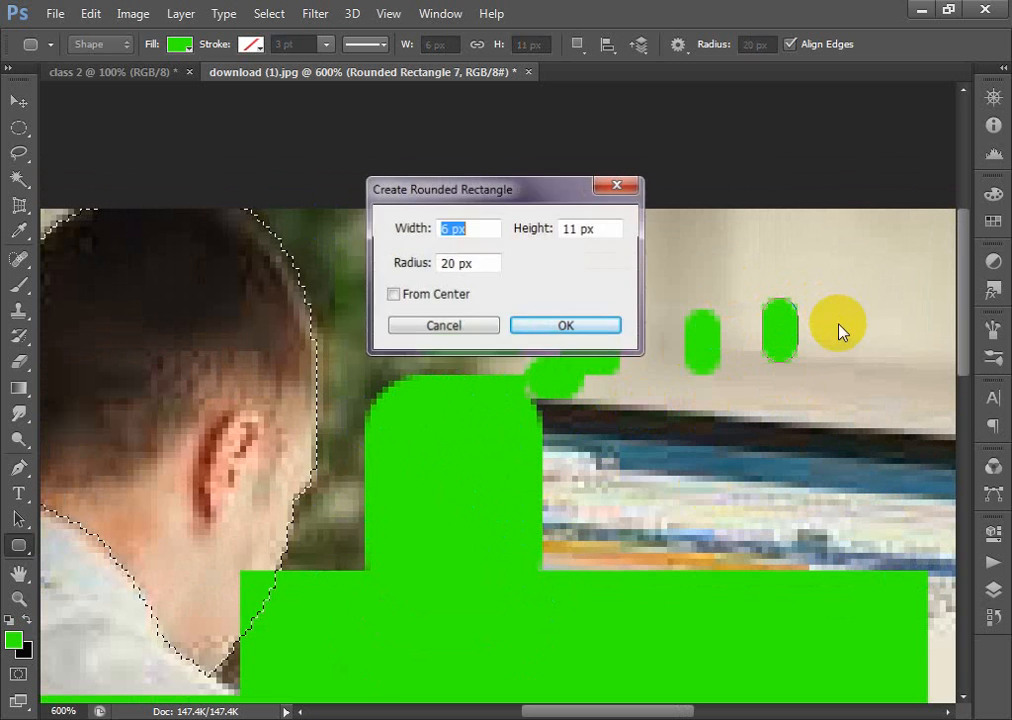
double_click(455, 265)
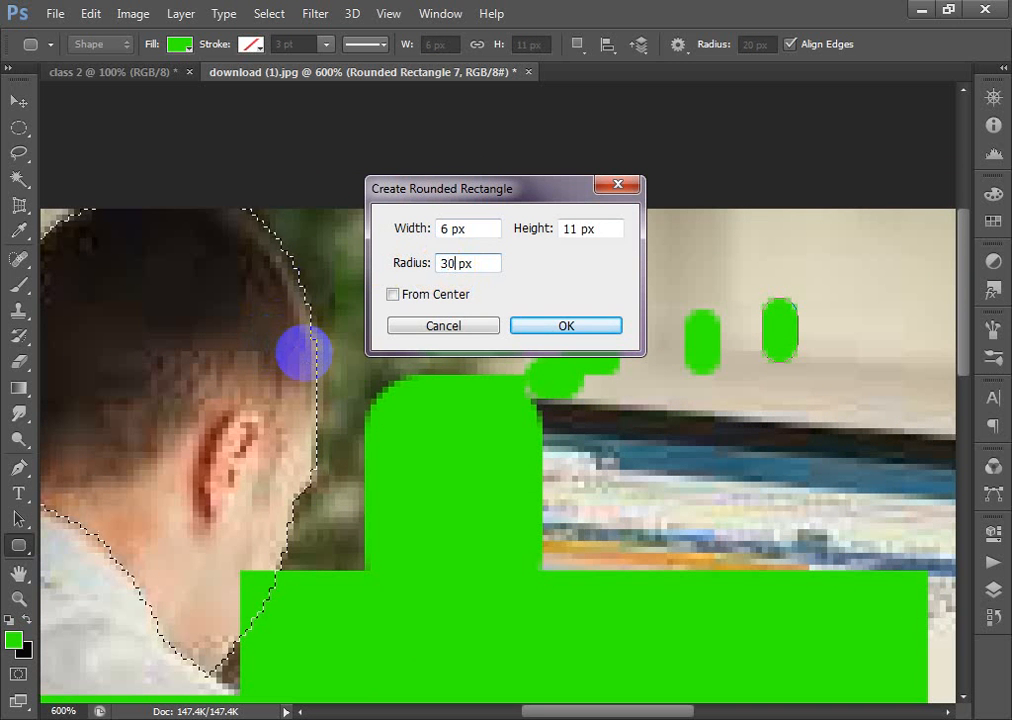
click(593, 328)
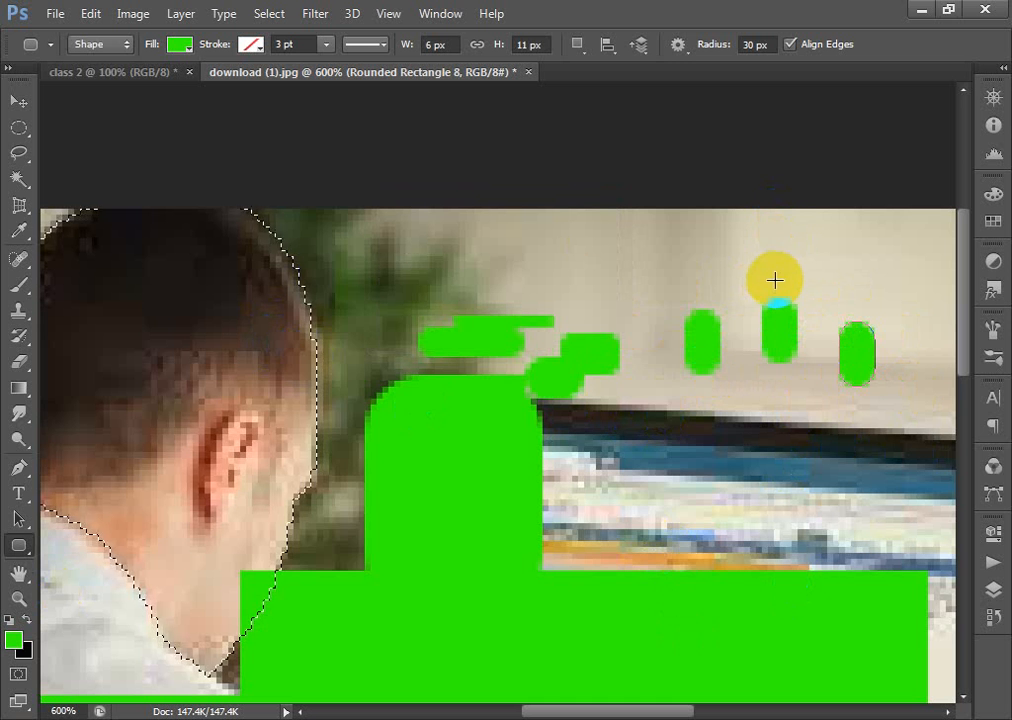
Draw a freehand ellipse of about 35 × 34 px over the monitor, beside the large rounded rectangle.
click(20, 545)
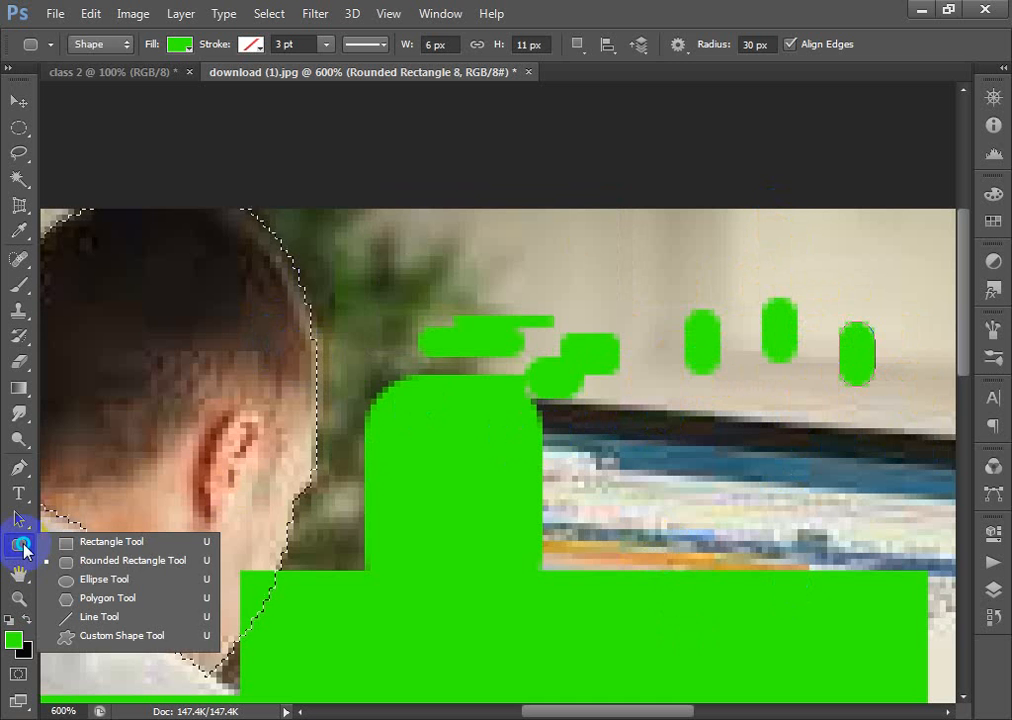
click(104, 580)
drag(545, 440, 741, 641)
Create a perfect circle of exactly 35 × 35 px with the Ellipse tool, overlapping the freehand ellipse.
click(641, 339)
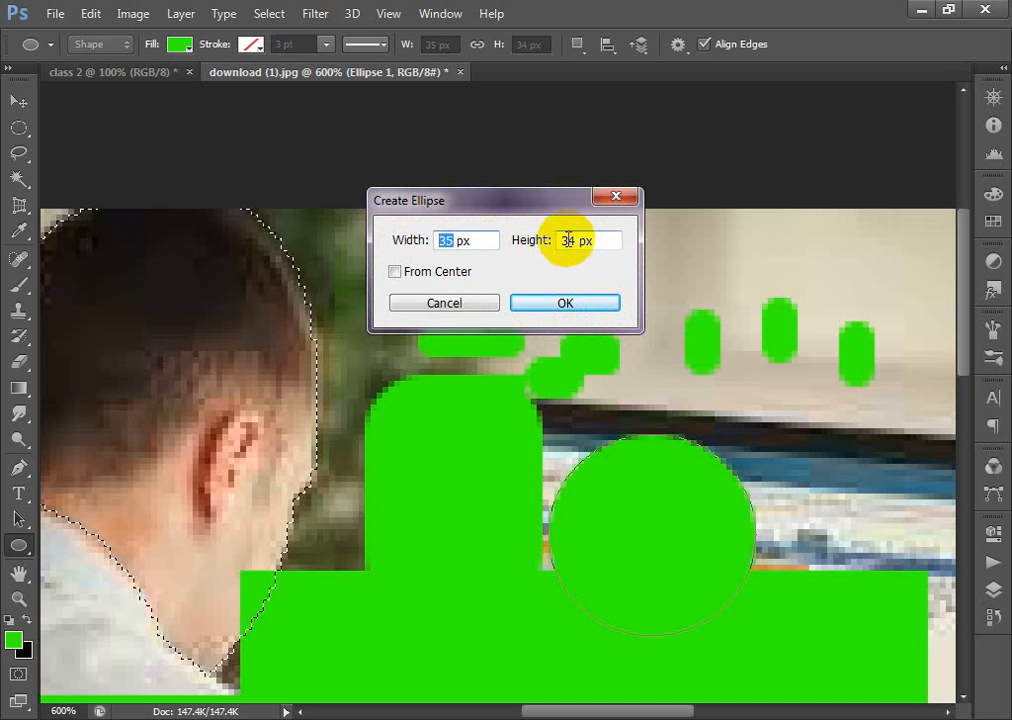
drag(576, 241, 559, 244)
text(35)
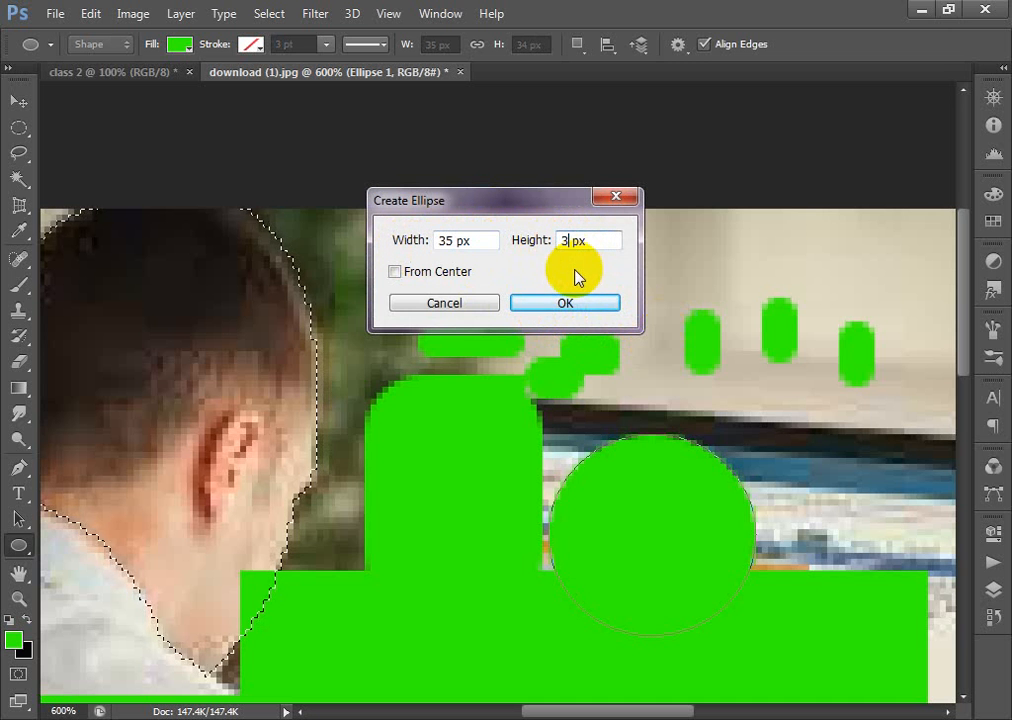
click(553, 300)
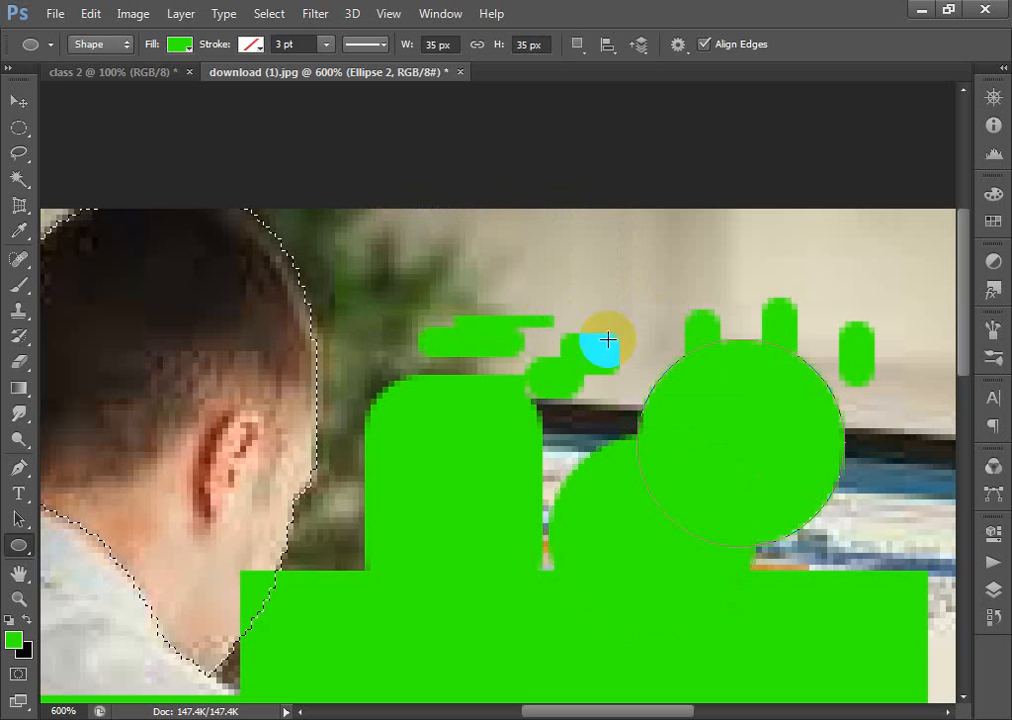
Create an ellipse of exactly 35 × 20 px on the wall above the circle.
click(580, 257)
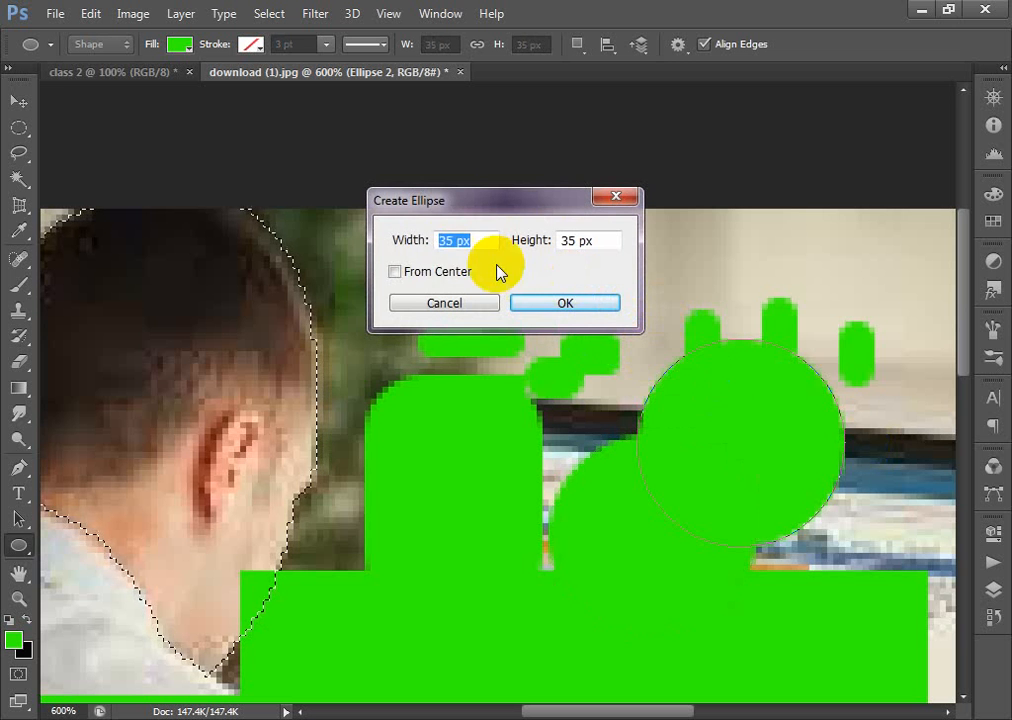
double_click(575, 241)
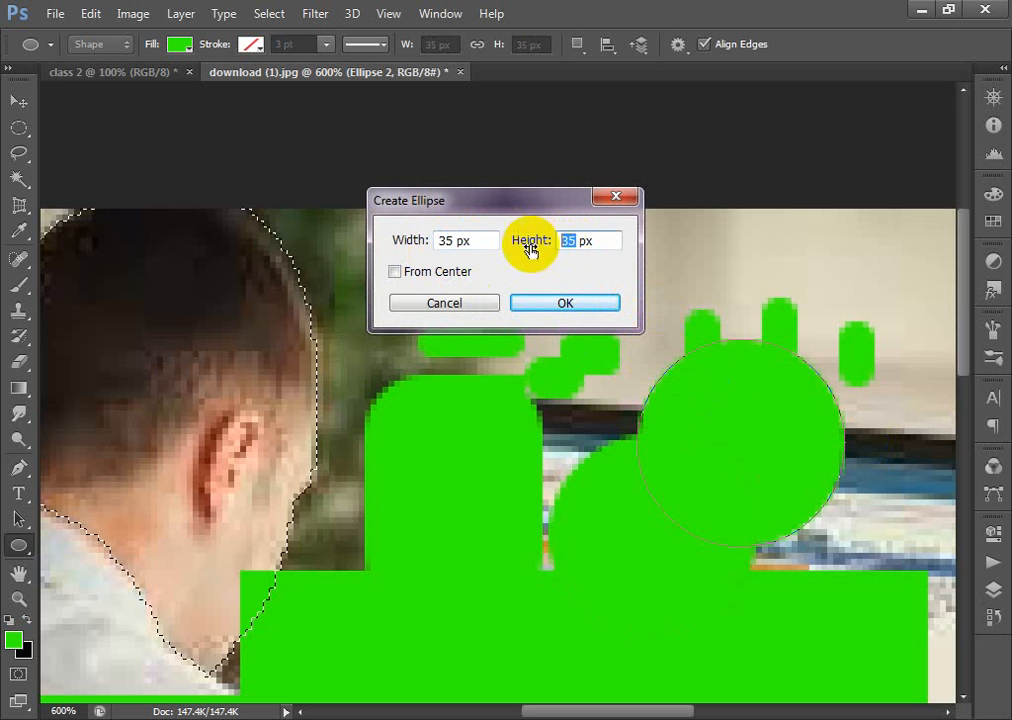
text(20)
click(568, 305)
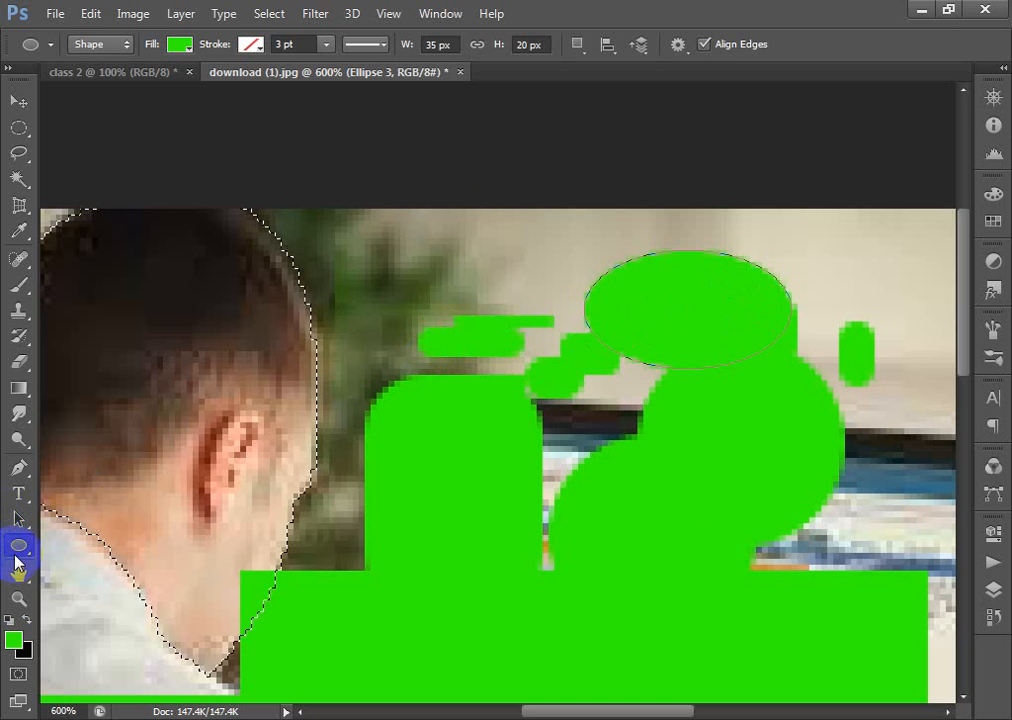
Draw a five-sided polygon of about 97 × 101 px over the man's head.
right_click(18, 545)
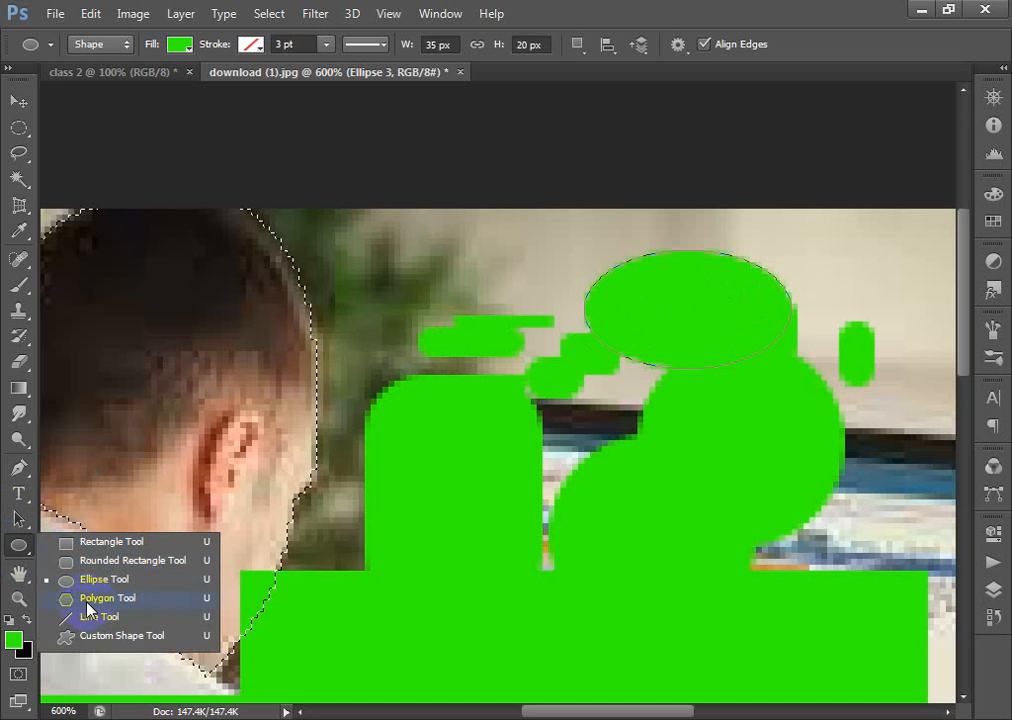
click(77, 600)
drag(302, 331, 495, 388)
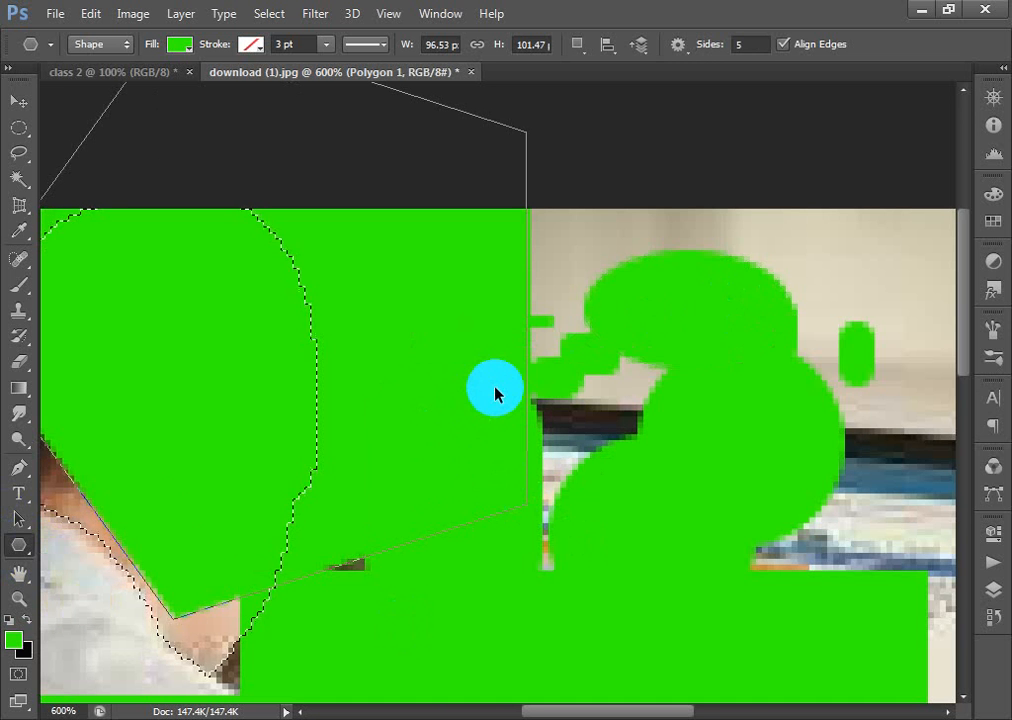
key(ctrl+minus)
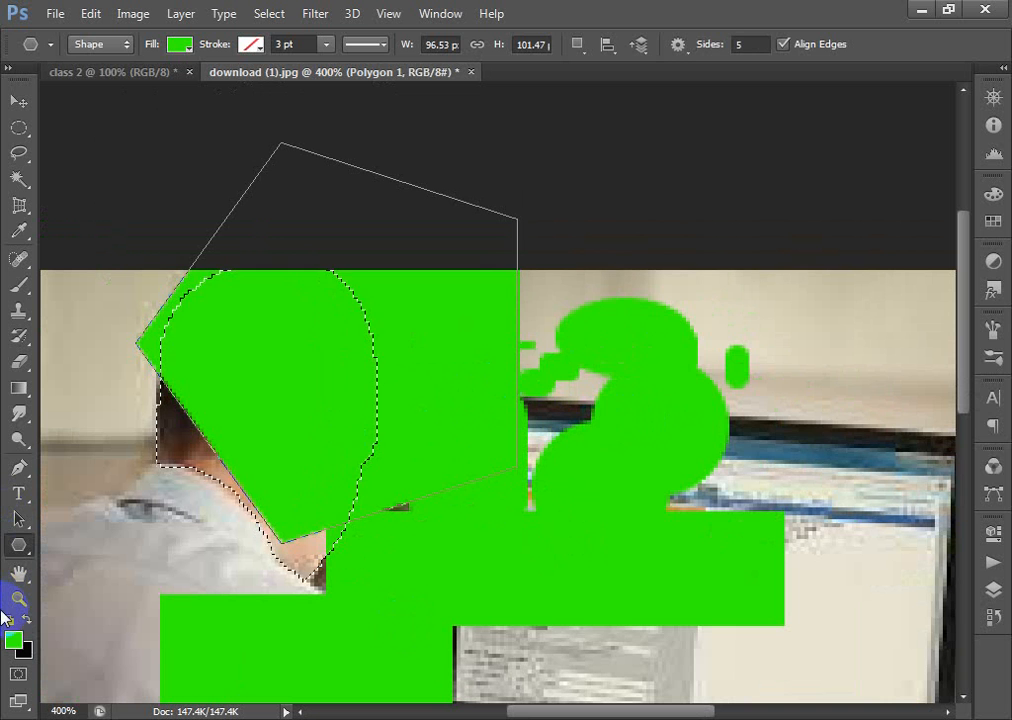
Set the foreground color to a bright, fully saturated red.
click(14, 643)
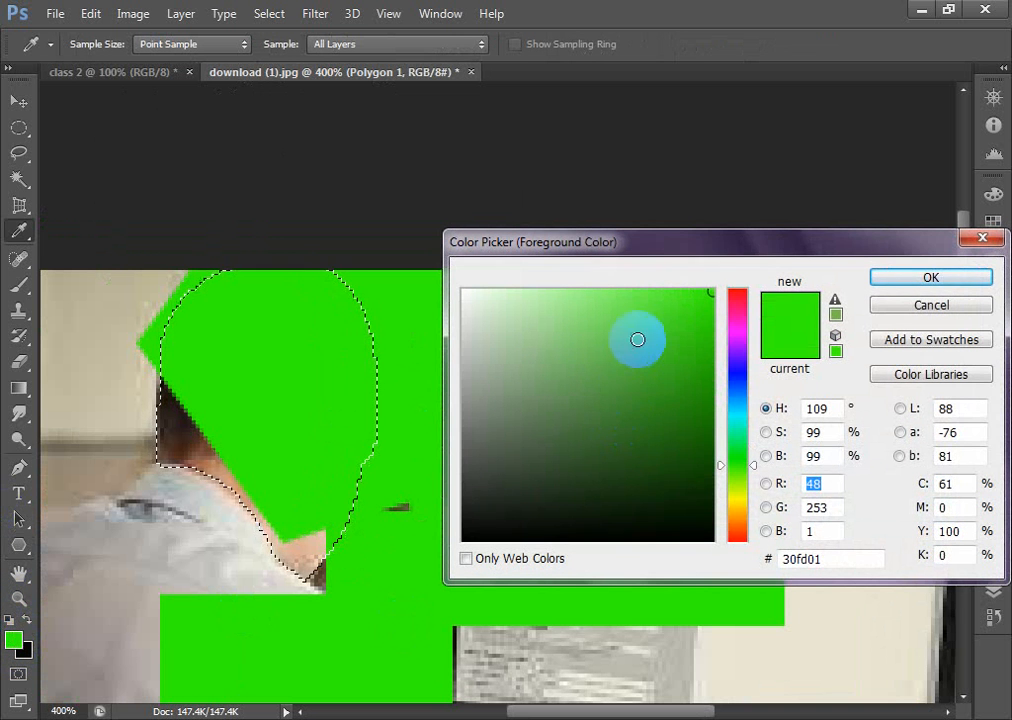
click(499, 423)
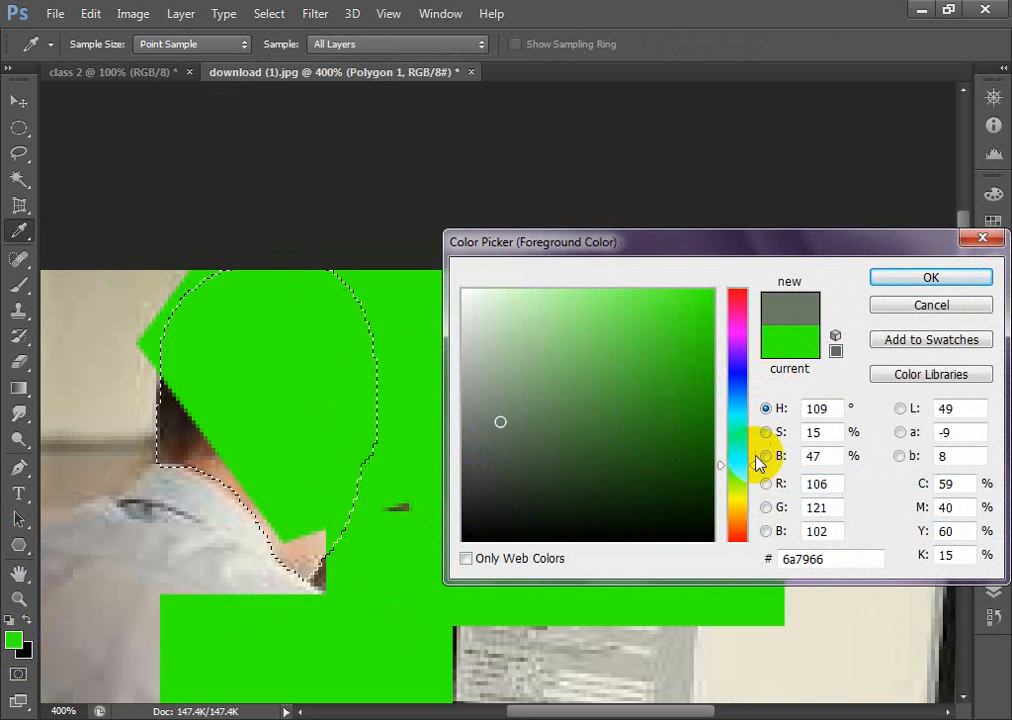
click(738, 503)
click(738, 540)
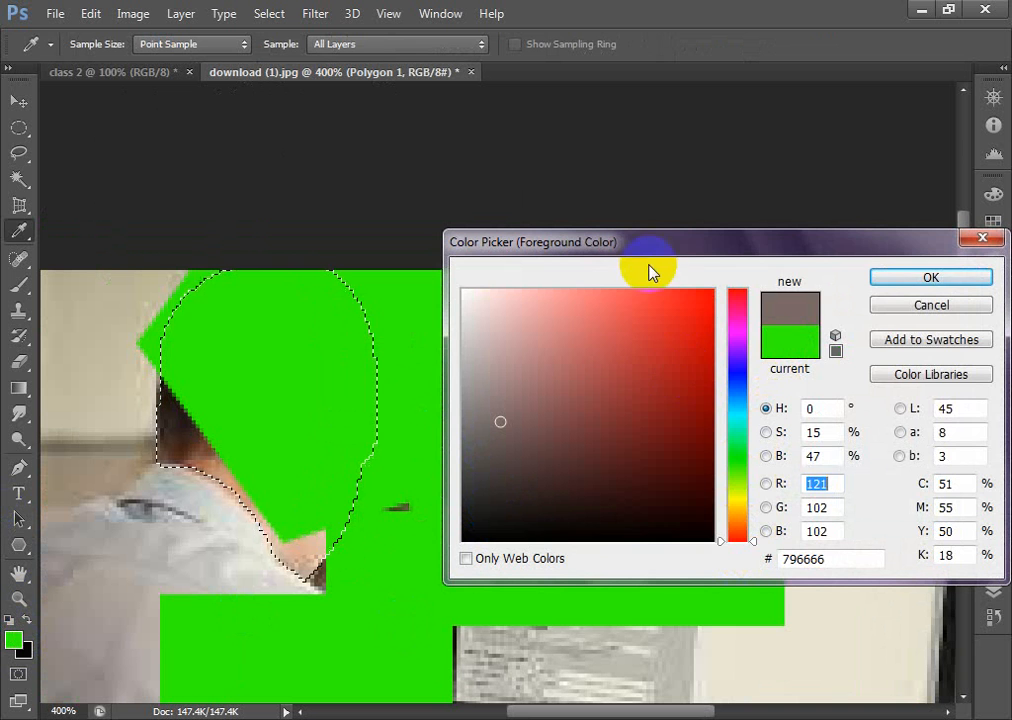
drag(676, 302, 963, 282)
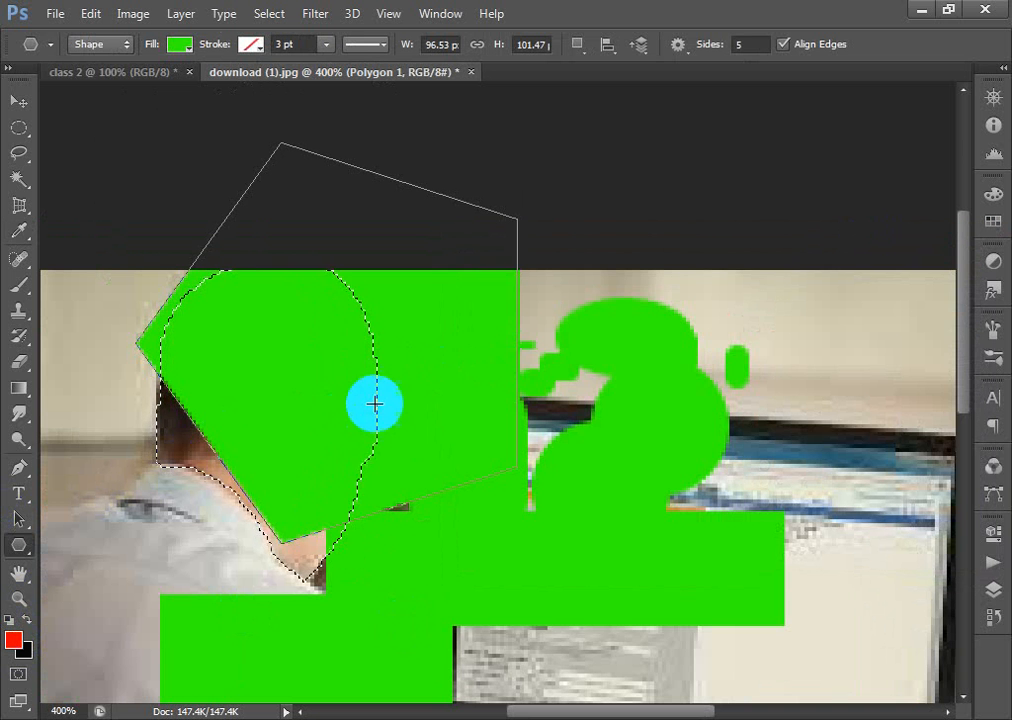
Create an eight-sided polygon of 96.53 × 101.47 px over the monitor, without smooth corners or star shape.
click(513, 402)
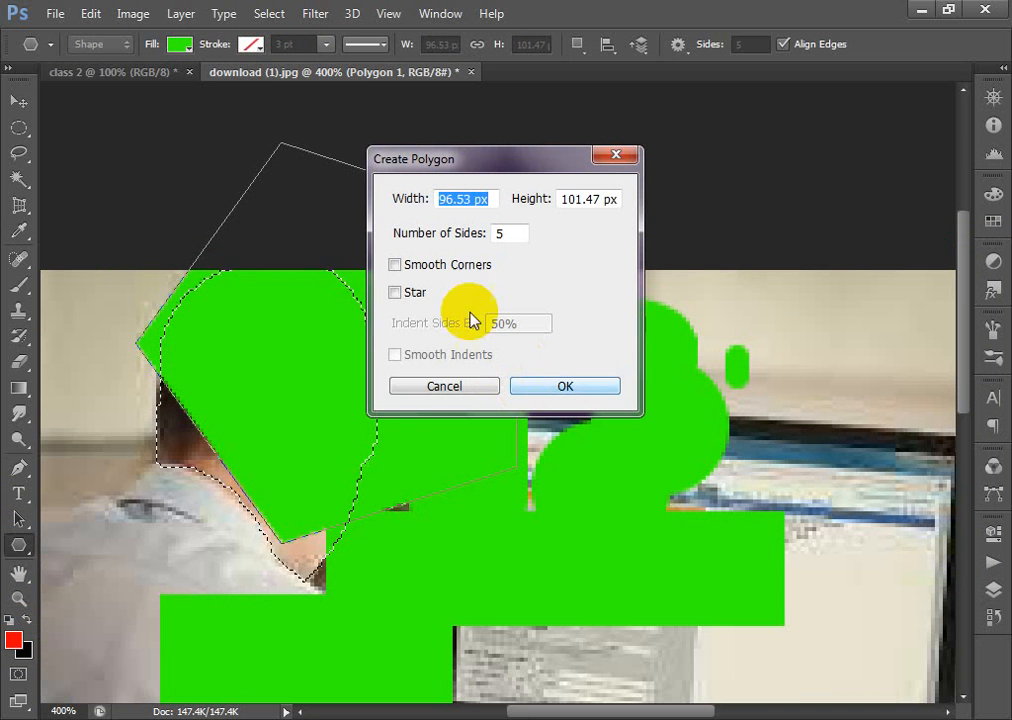
double_click(495, 232)
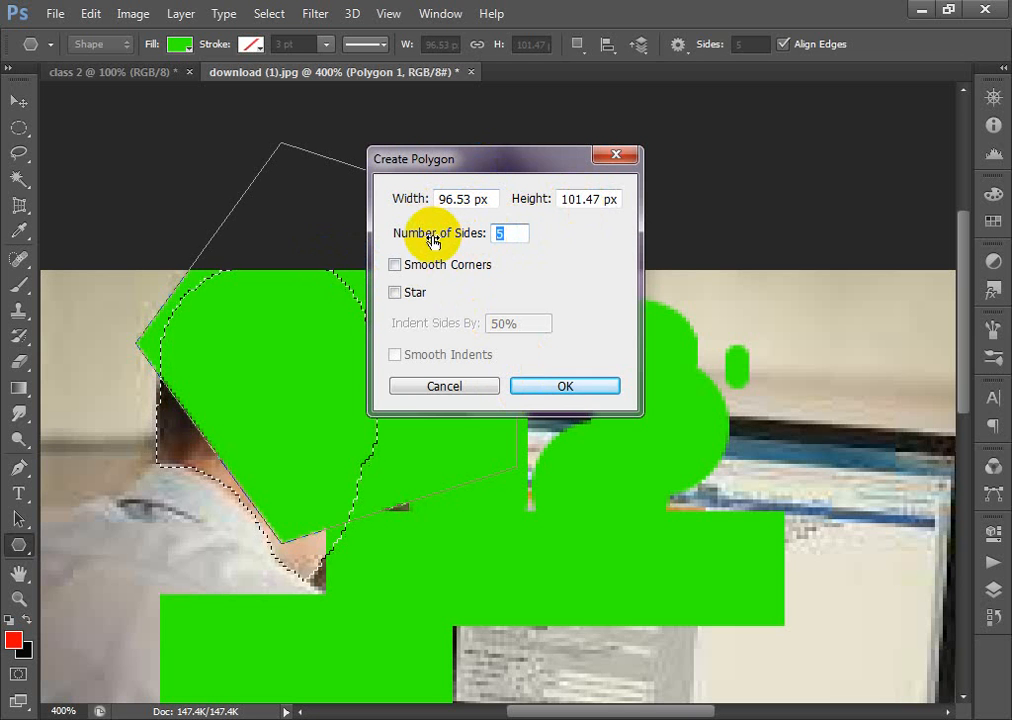
text(3)
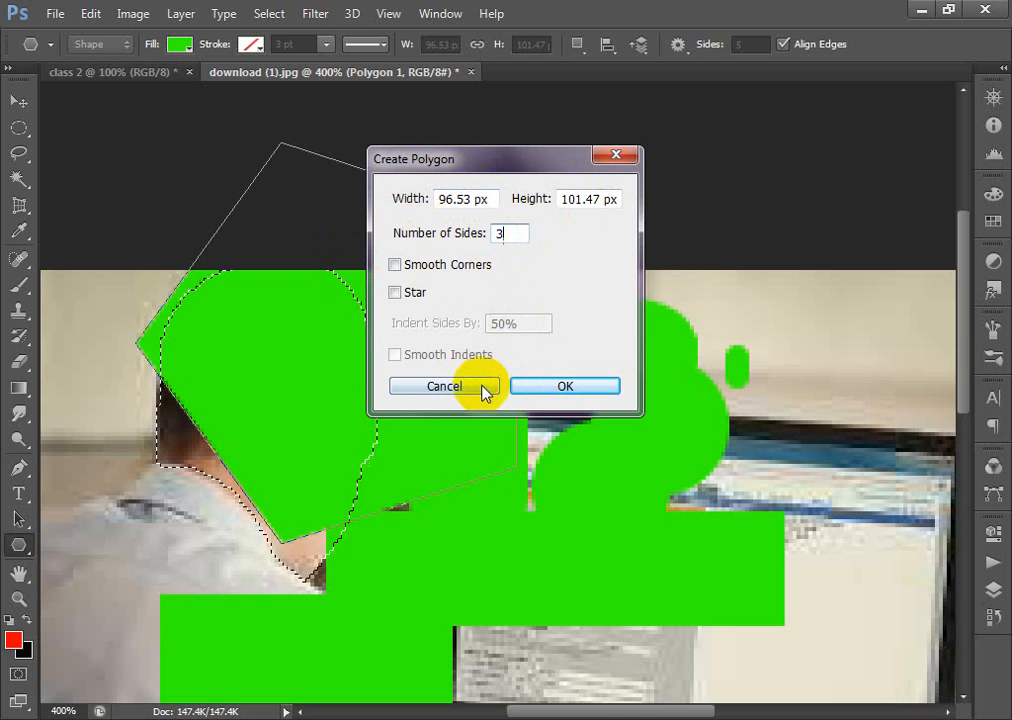
key(BackSpace)
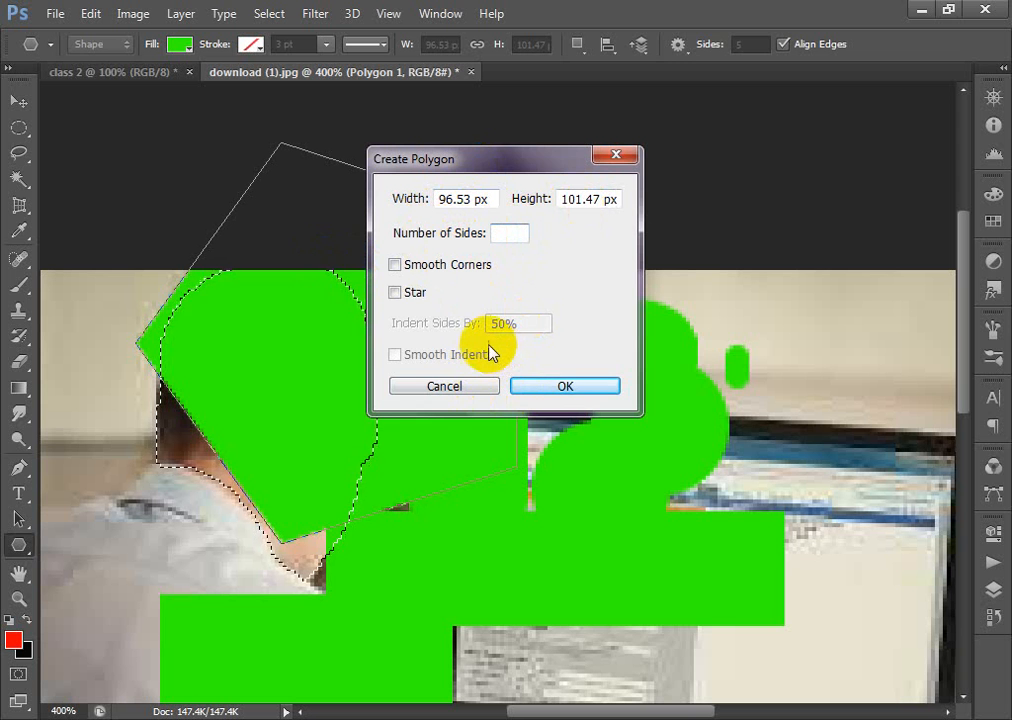
text(8)
click(560, 386)
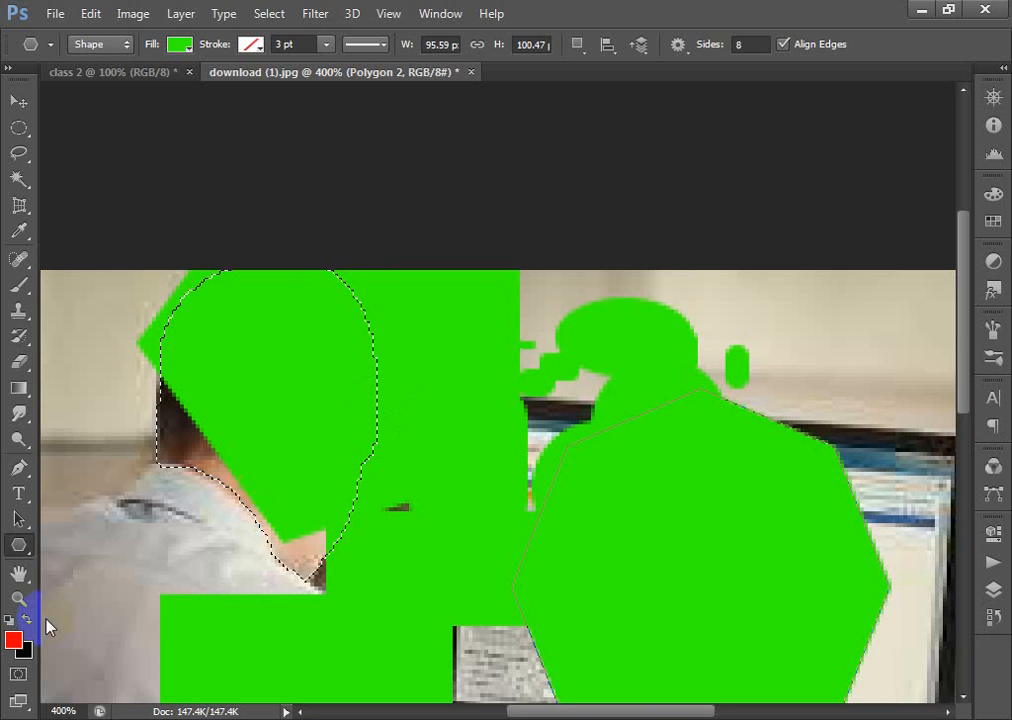
Create an eight-sided polygon of 95.59 × 100.47 px with smooth corners, overlapping the sharp-cornered octagon.
click(382, 523)
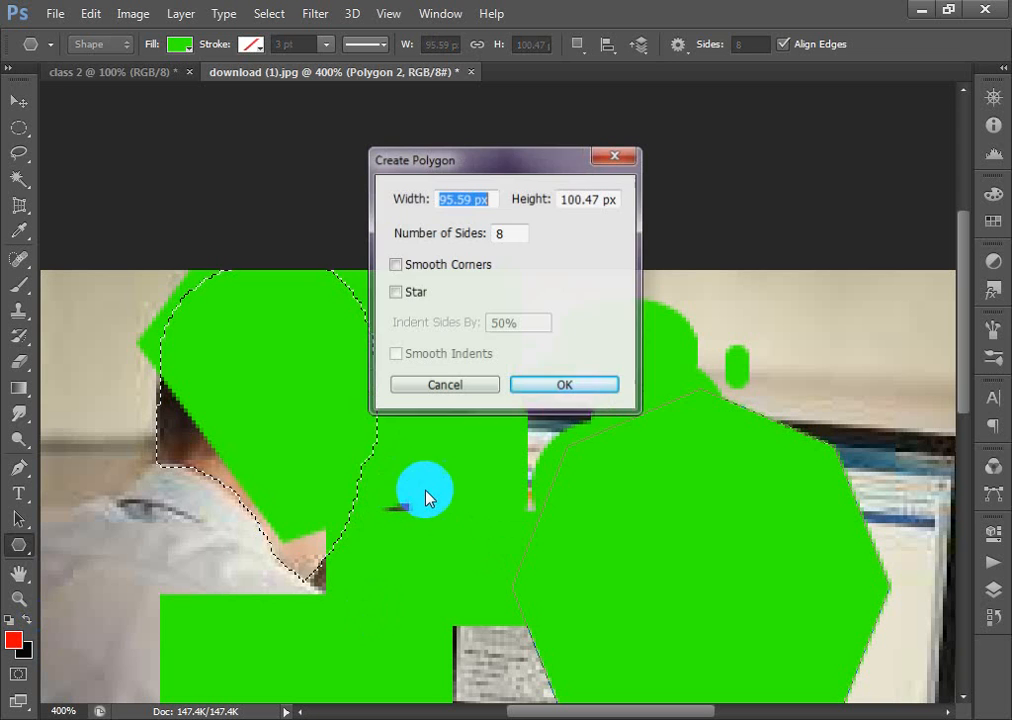
click(395, 265)
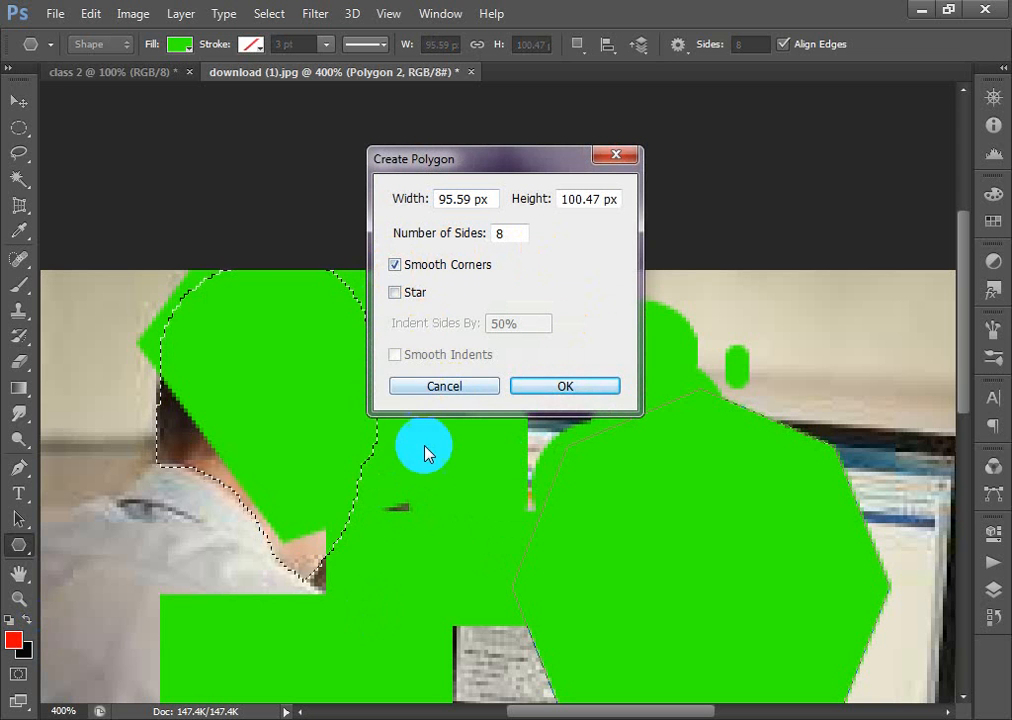
click(542, 385)
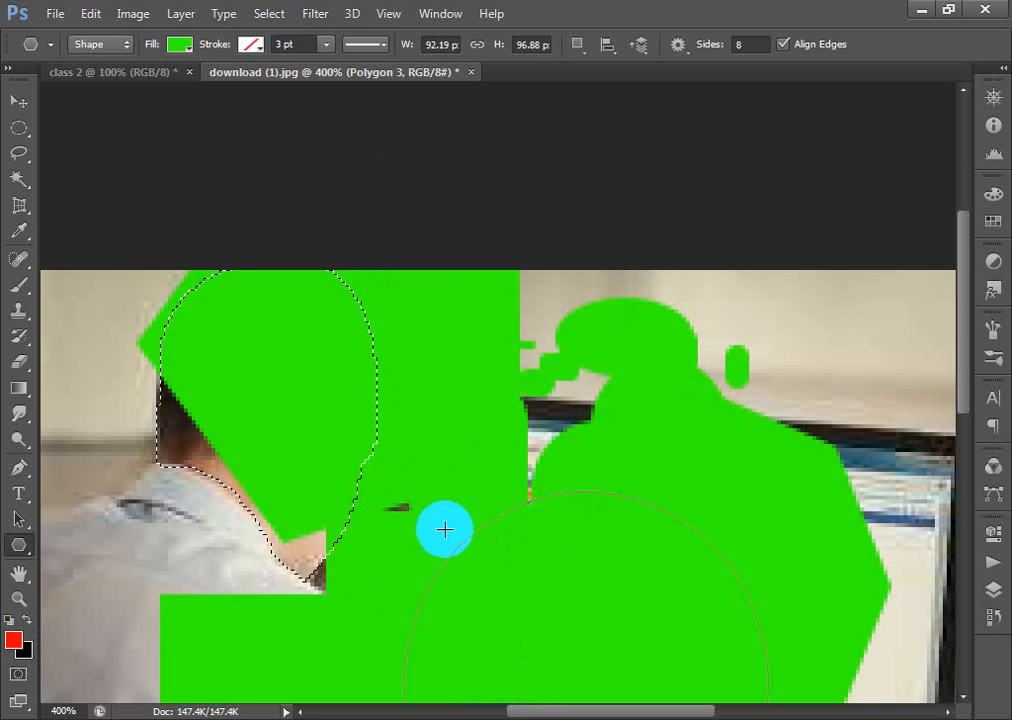
Create another smooth-cornered eight-sided polygon of 92.19 × 96.88 px over the man's shoulder and move it up and slightly left.
click(95, 493)
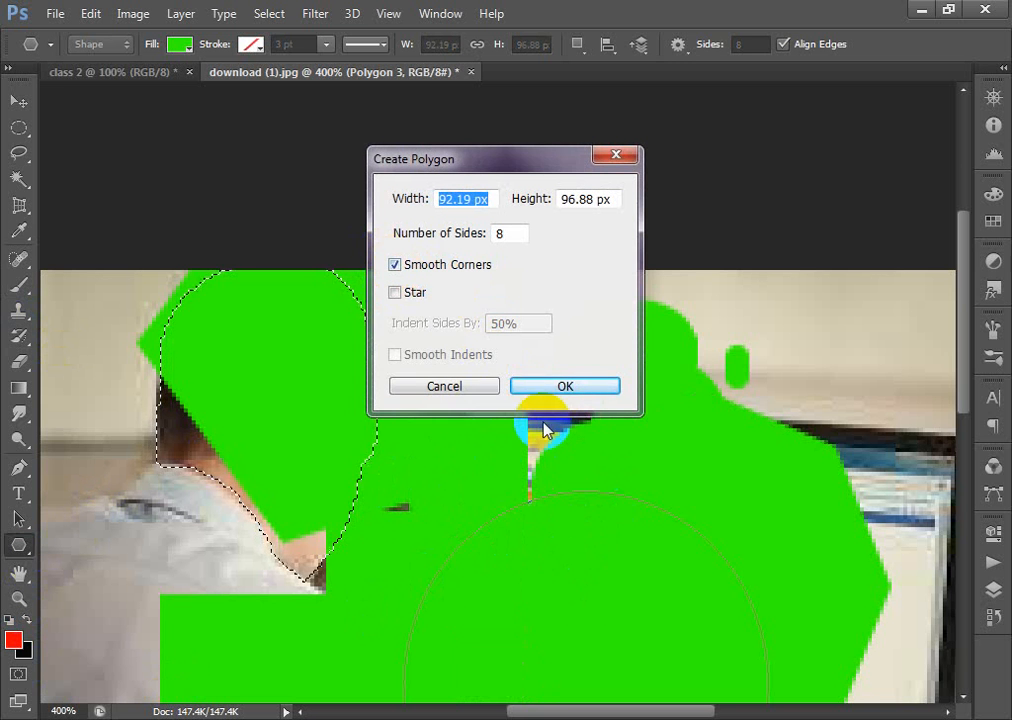
click(556, 385)
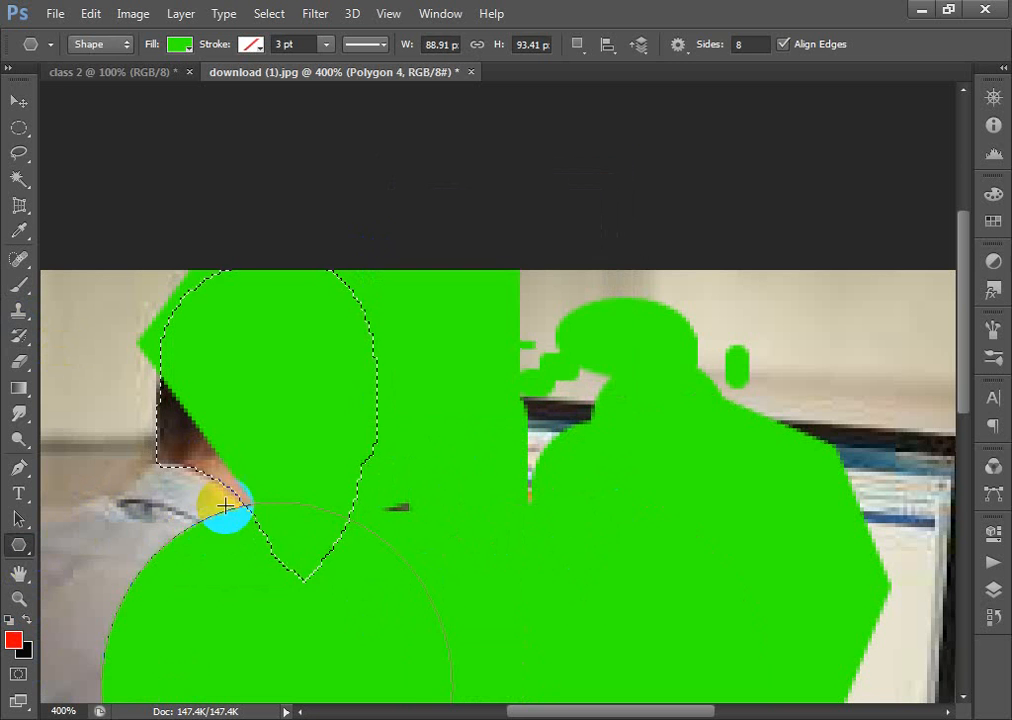
click(18, 101)
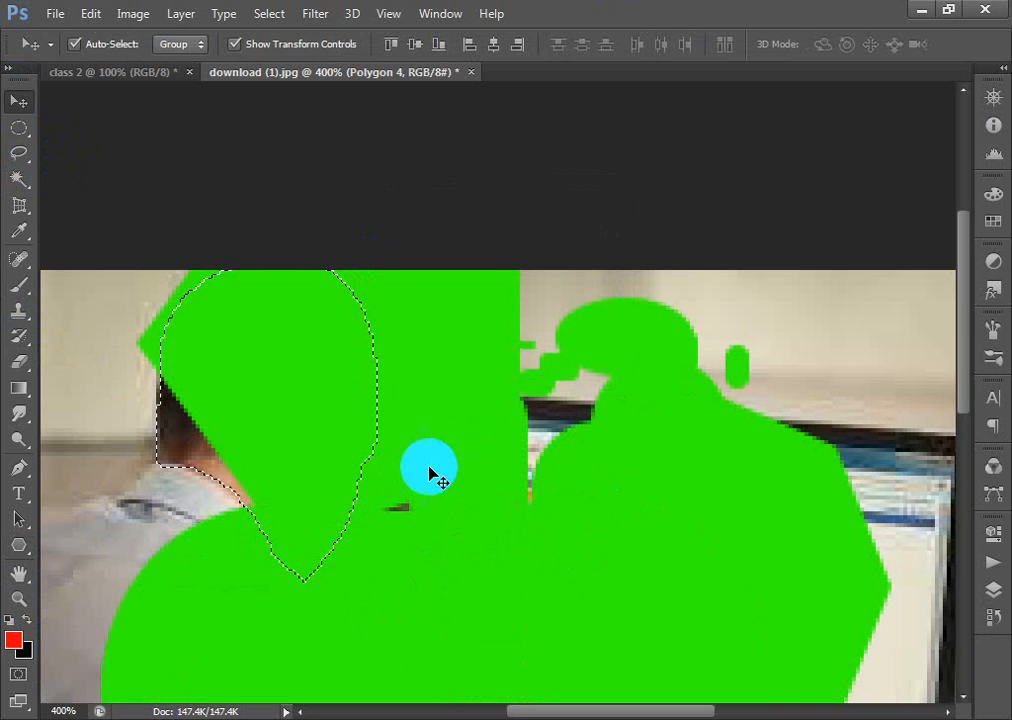
drag(430, 472, 229, 440)
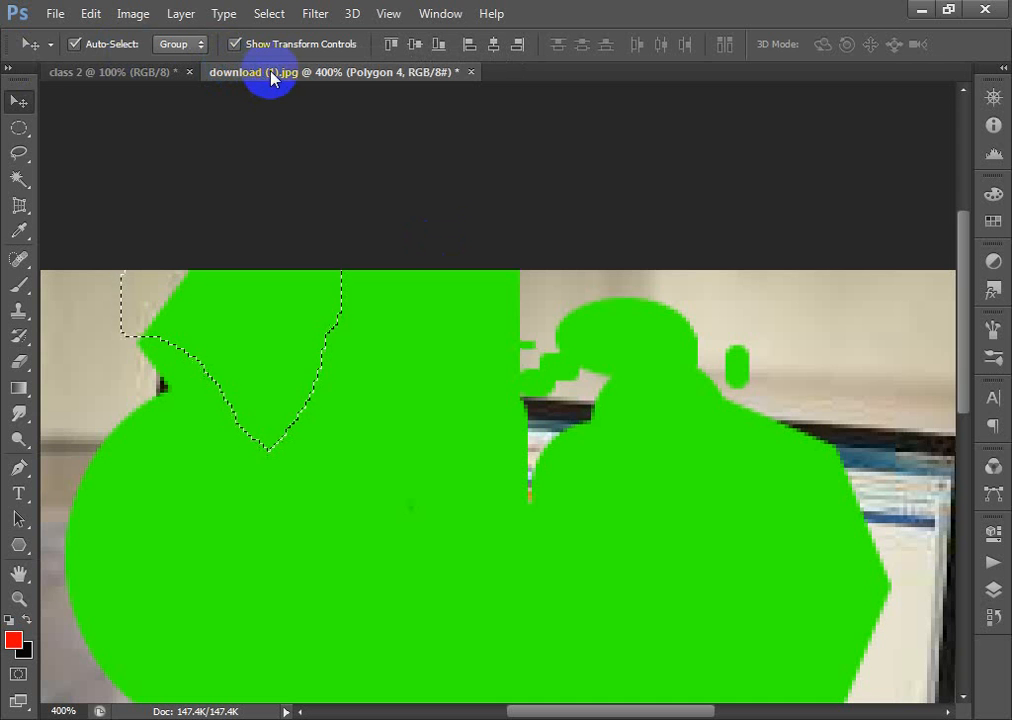
Switch to the class 2 document and create a 100 × 100 px eight-sided polygon with smooth corners on the white canvas.
click(175, 76)
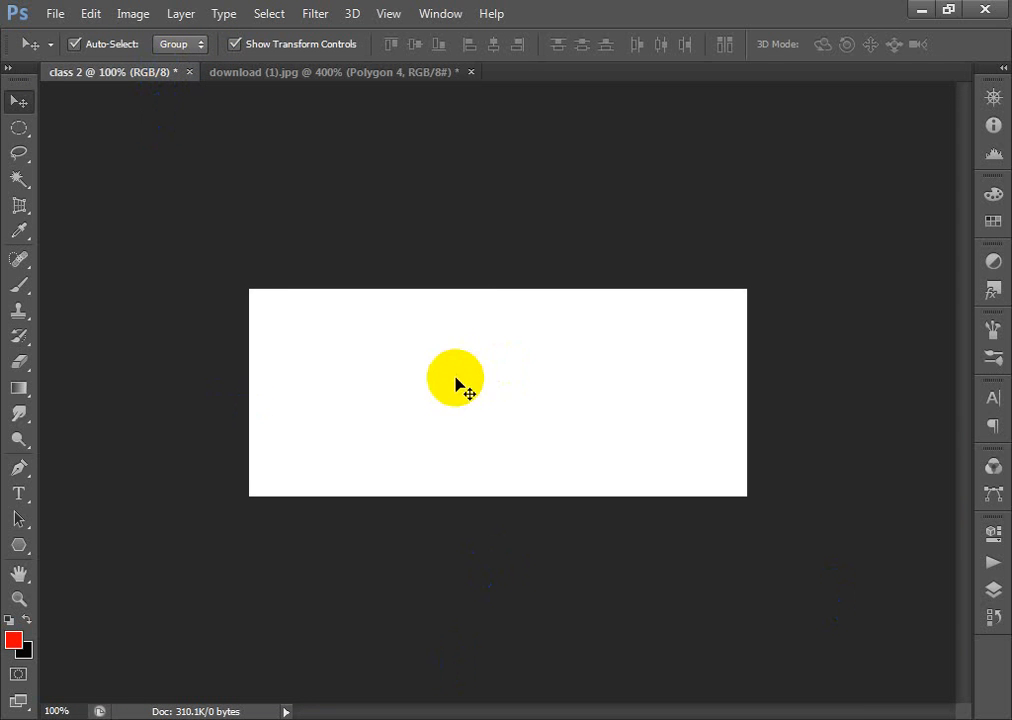
click(19, 545)
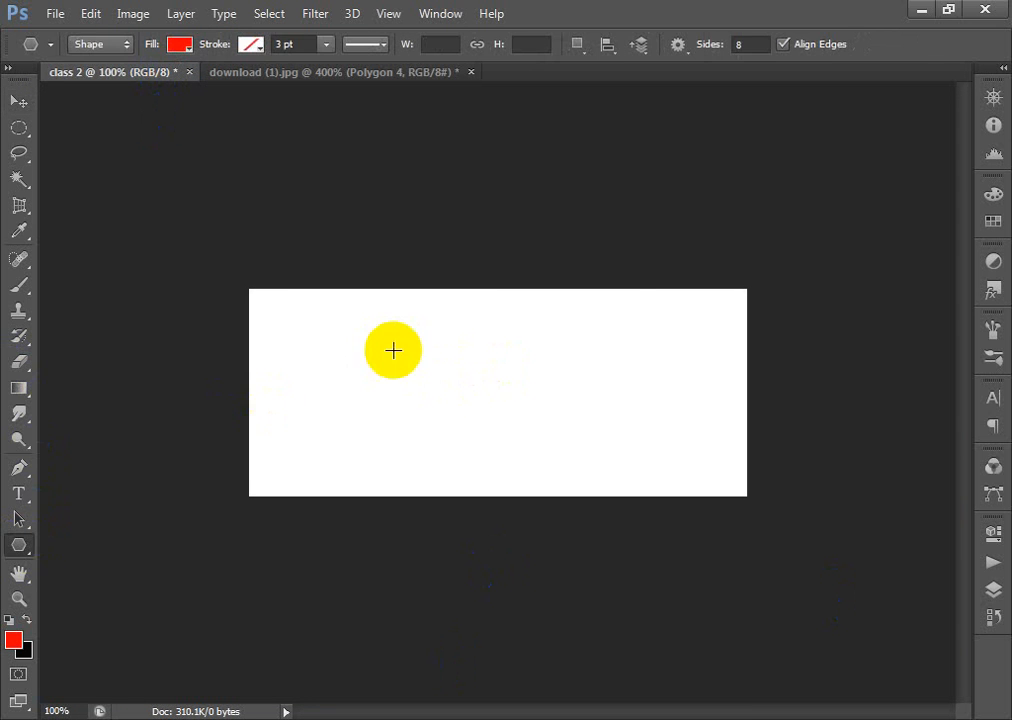
click(395, 350)
click(563, 390)
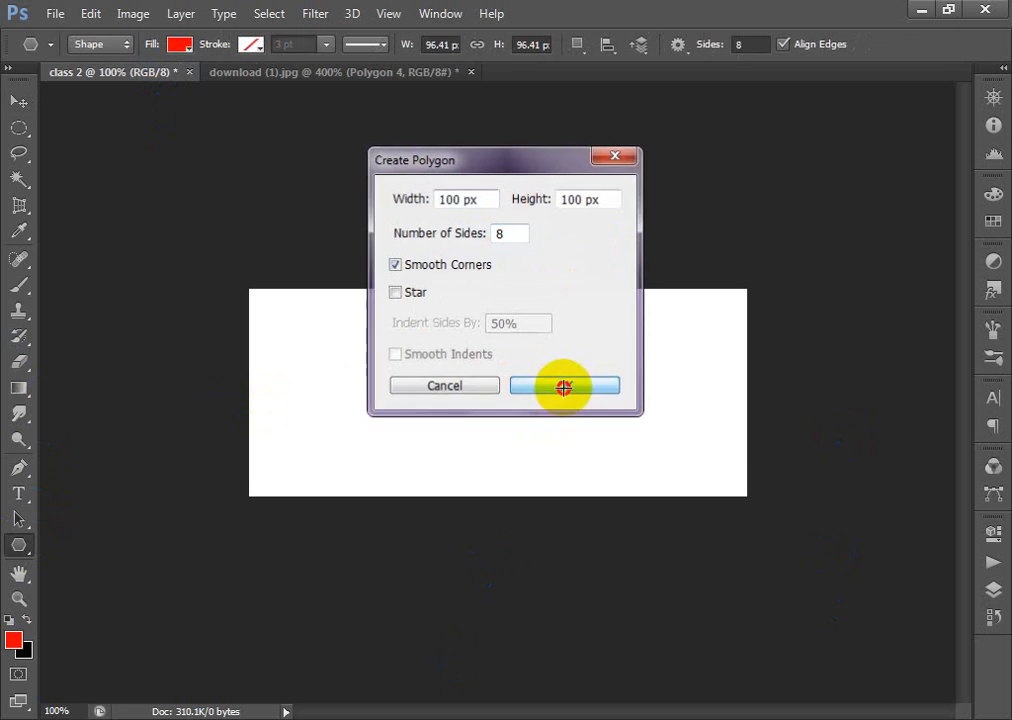
Create an eight-sided polygon of 96.41 × 96.41 px without smooth corners, to the right of the round shape.
drag(431, 366, 641, 520)
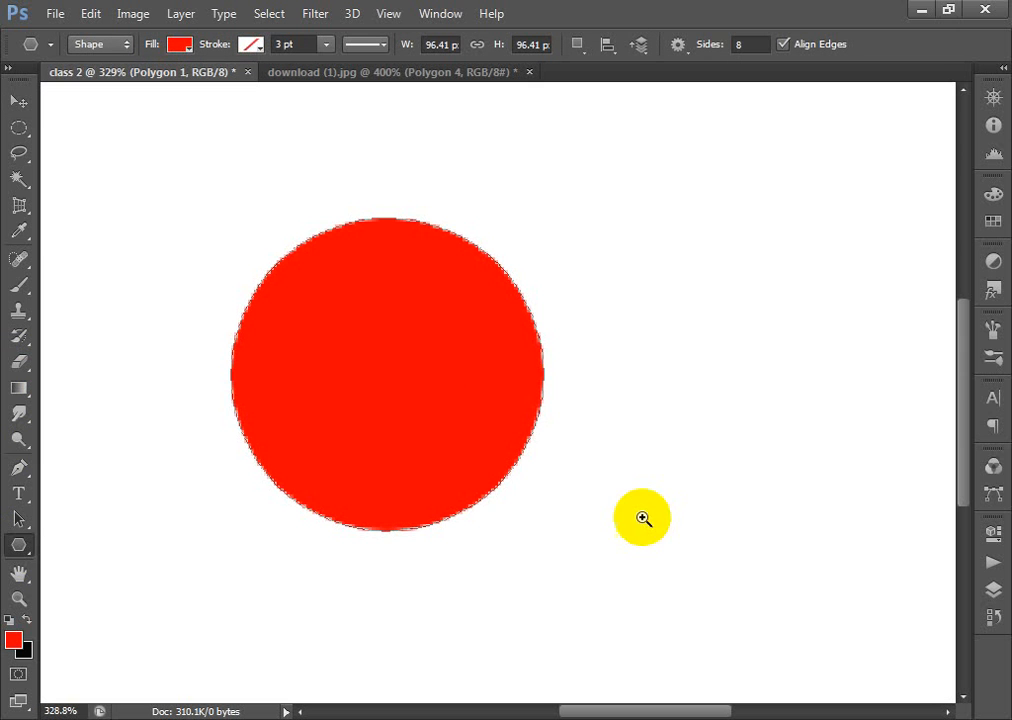
click(680, 278)
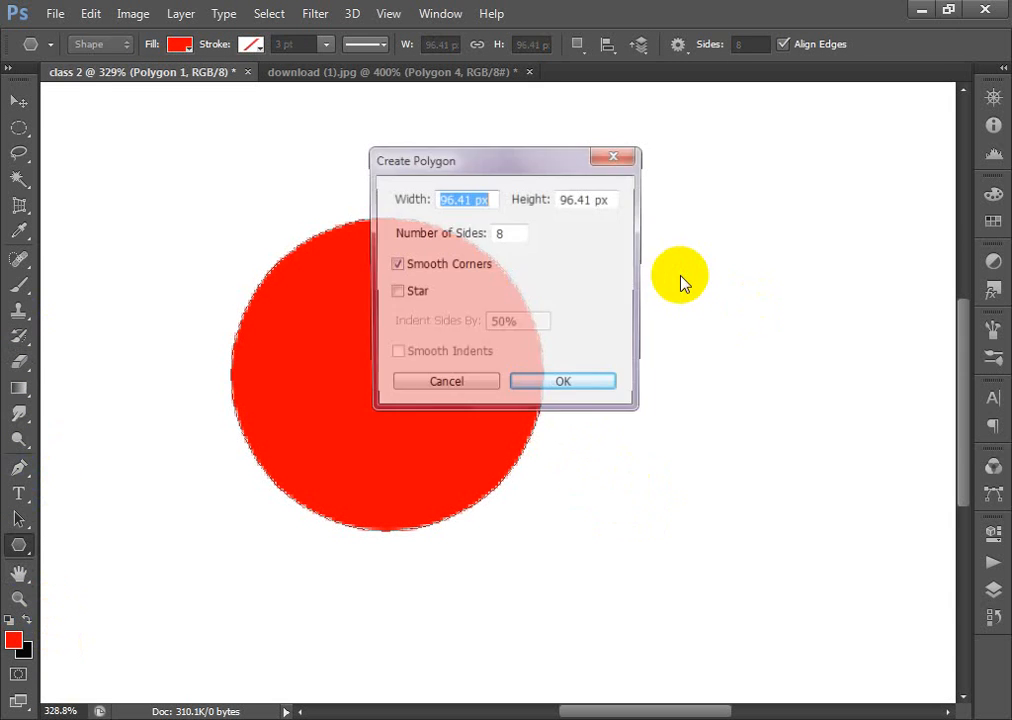
click(415, 266)
click(566, 386)
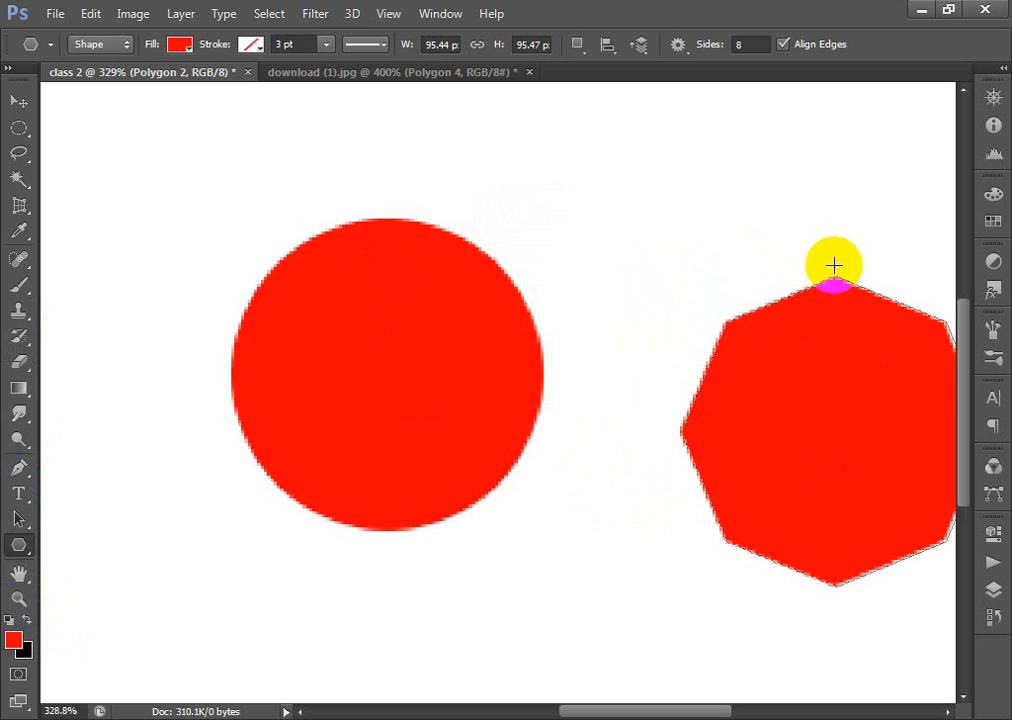
Create an eight-pointed star of 95.44 × 95.47 px with sides indented by 50%, overlapping the octagon.
click(477, 228)
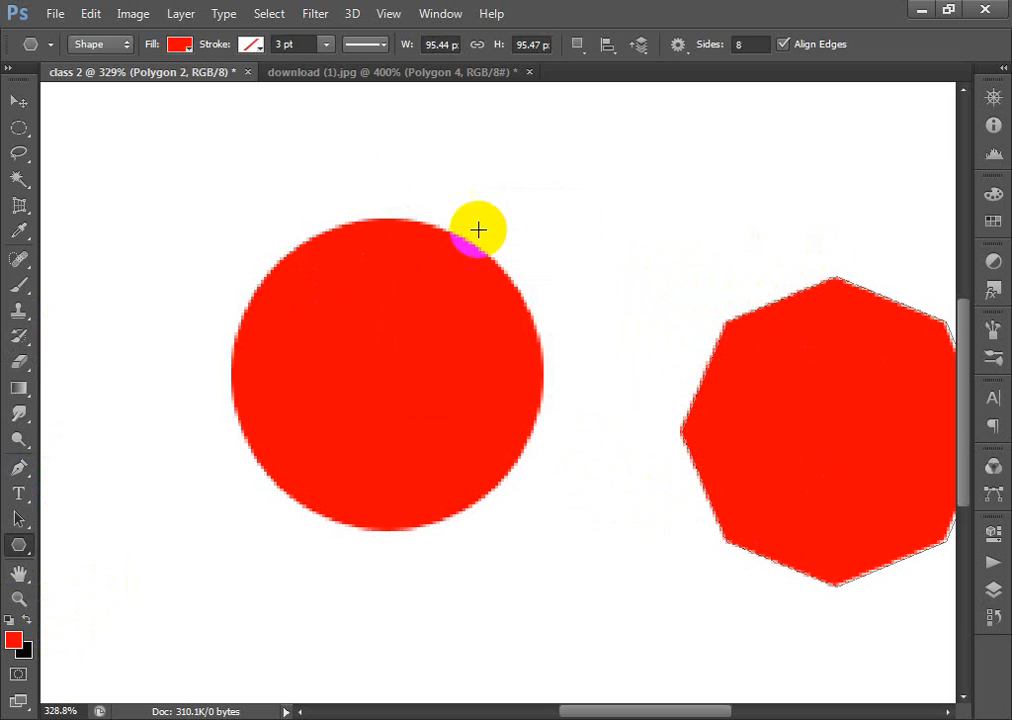
click(396, 294)
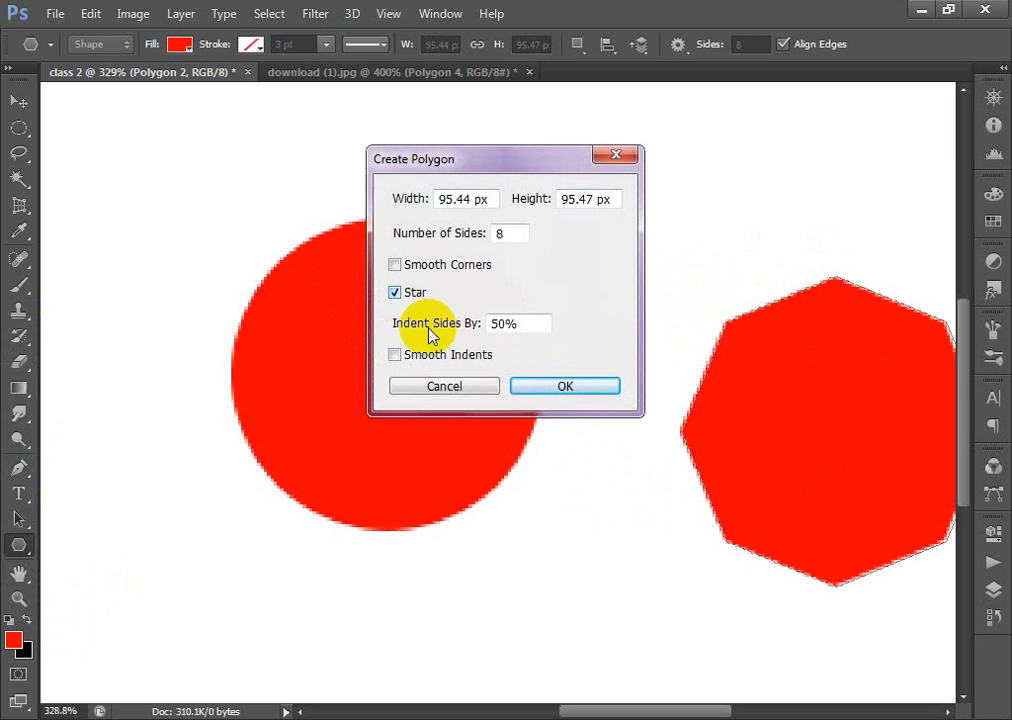
click(566, 387)
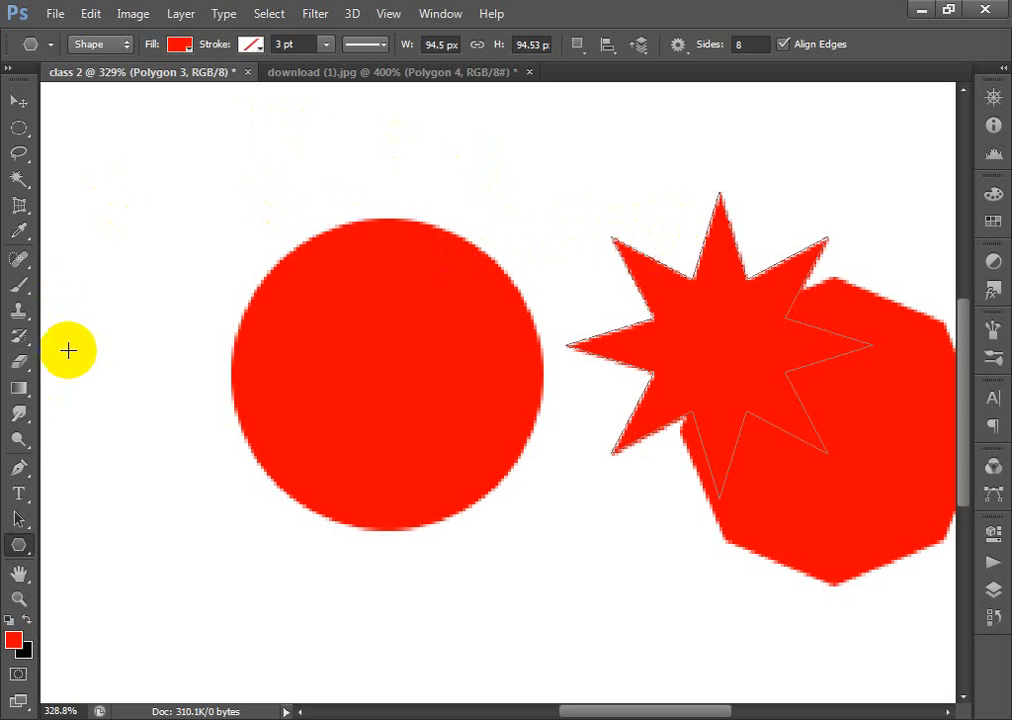
Examine the round shape, star and octagon at several zoom levels with the Hand and Zoom tools, dismissing the hard disk warning.
click(19, 574)
drag(384, 377, 293, 379)
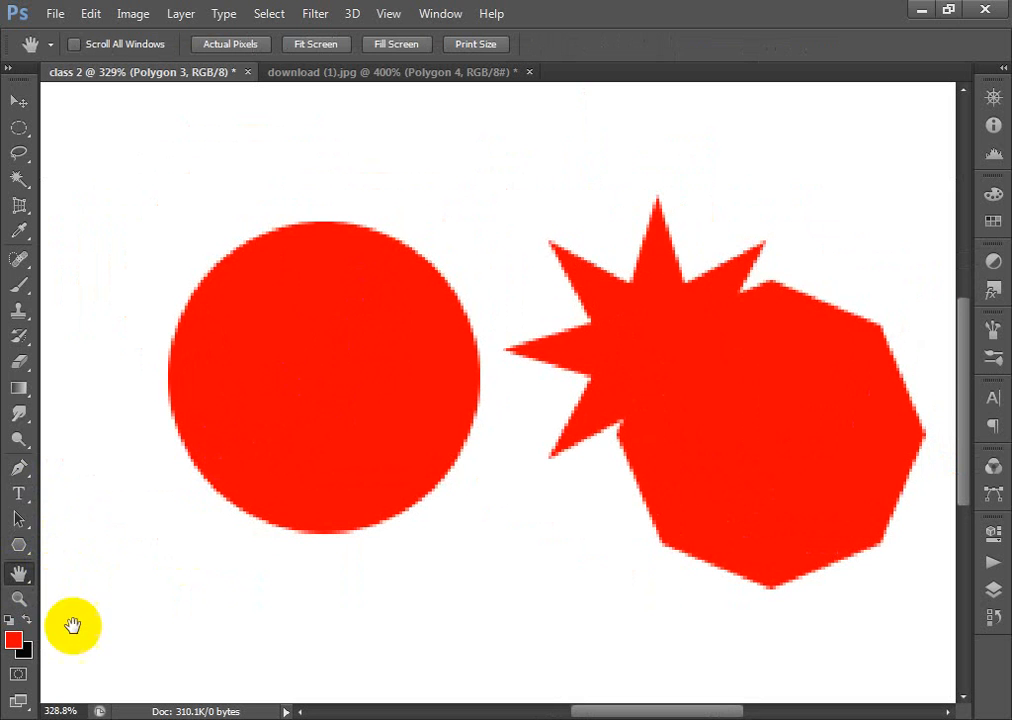
click(20, 599)
click(300, 467)
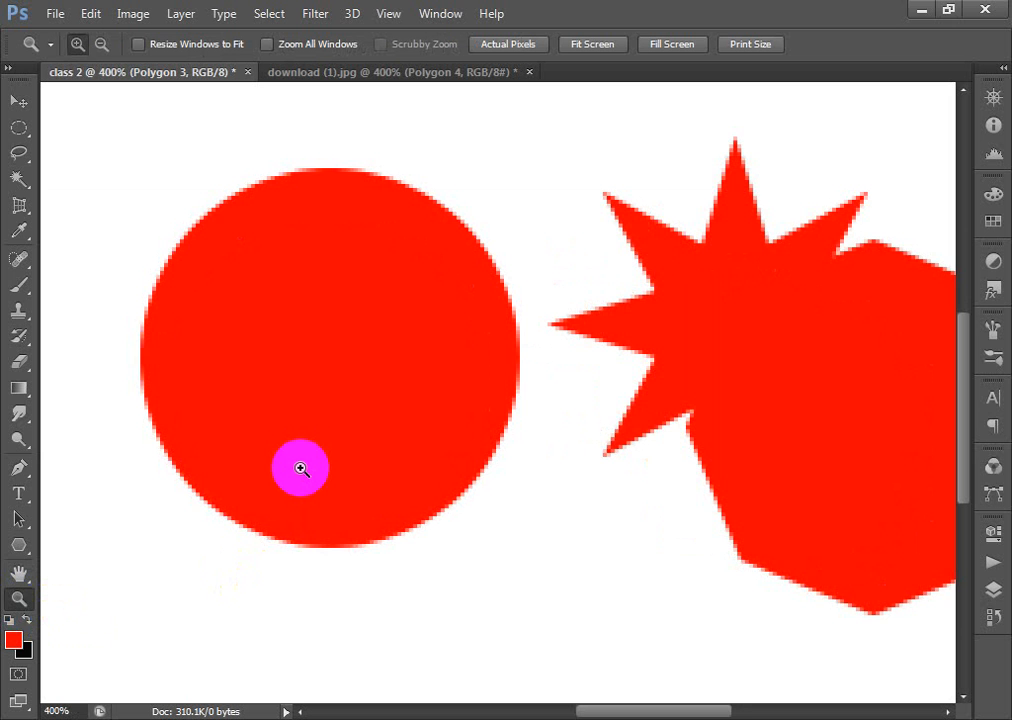
alt+click(304, 467)
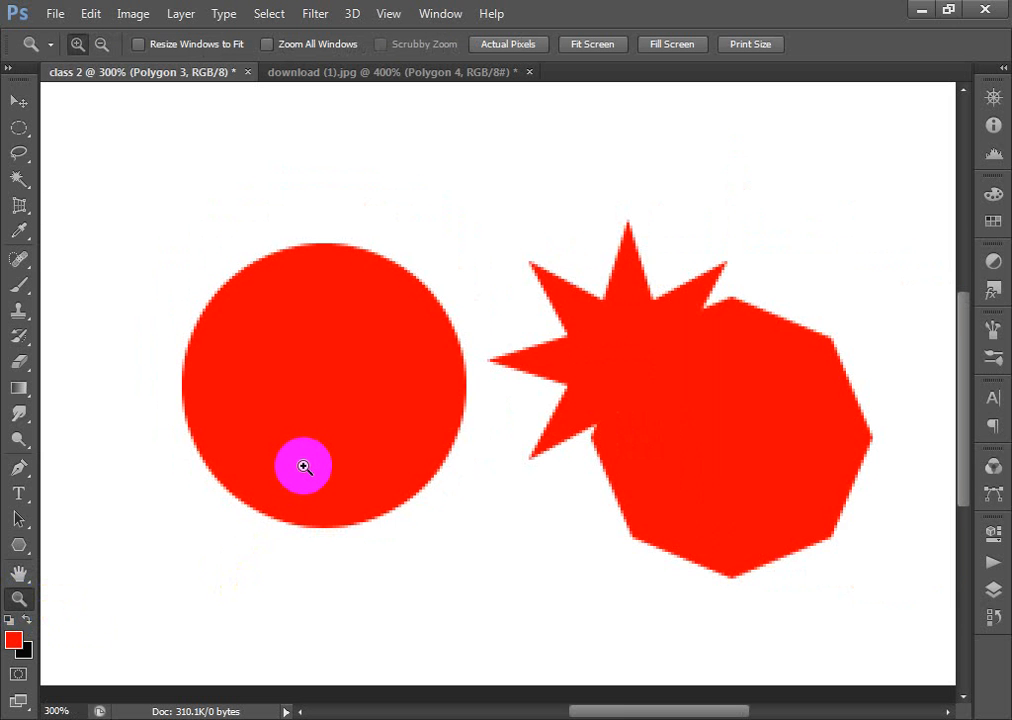
alt+click(304, 467)
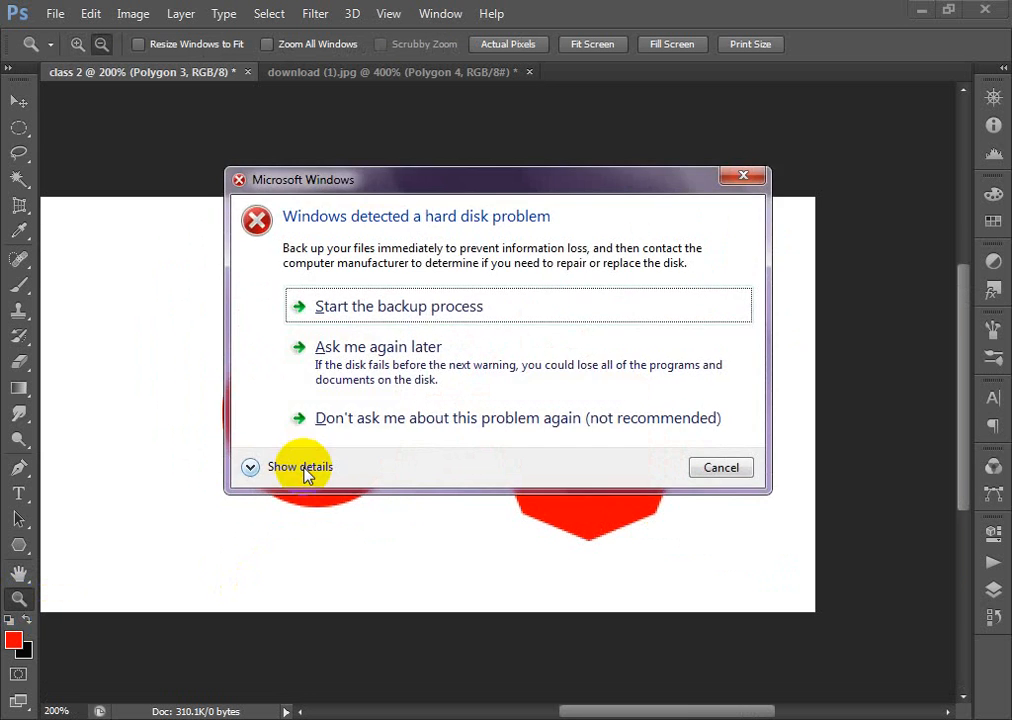
click(710, 463)
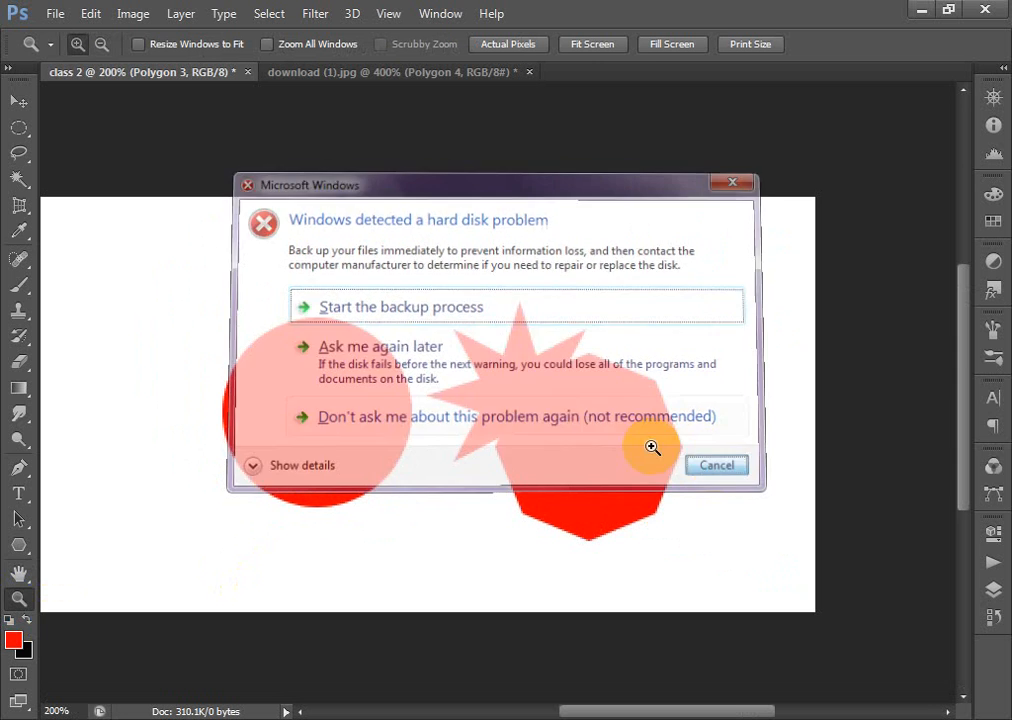
alt+click(360, 410)
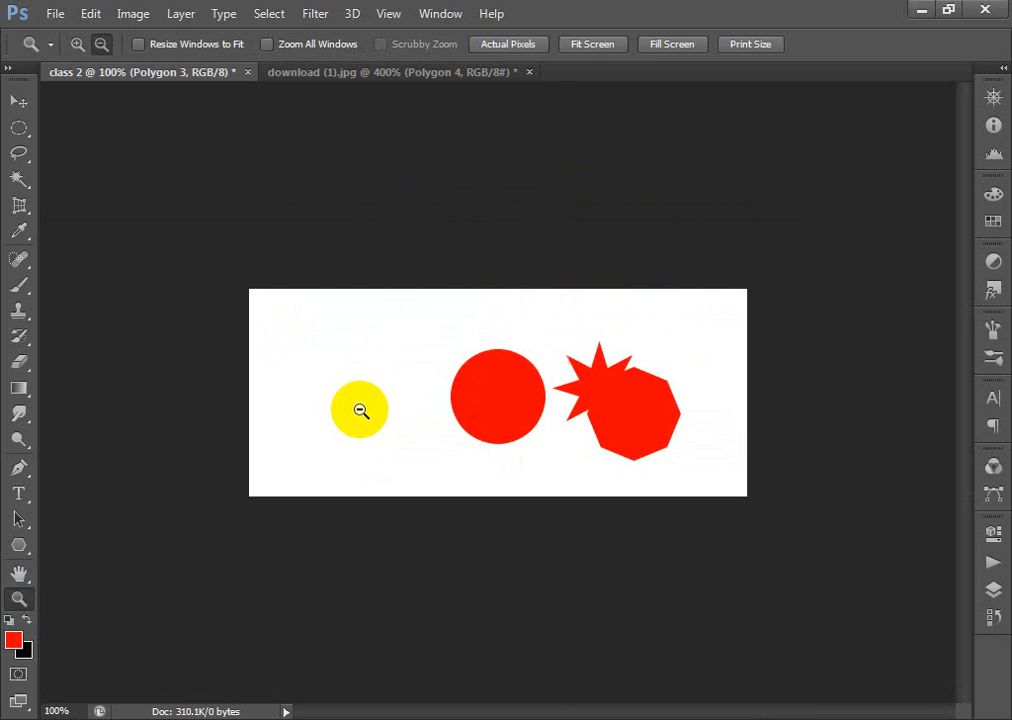
click(19, 598)
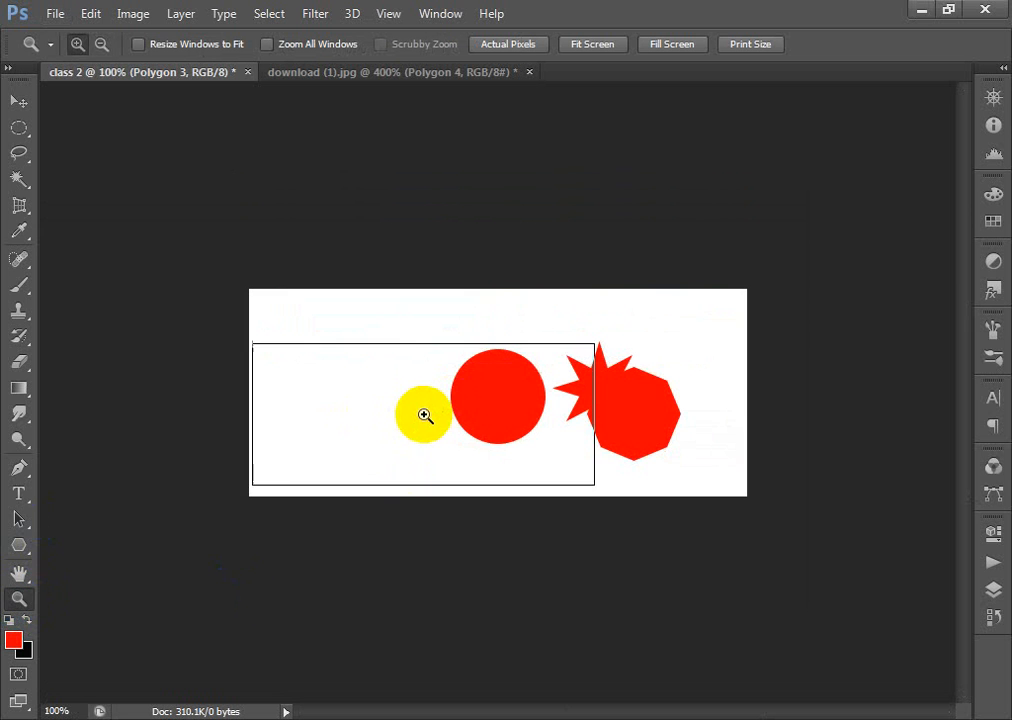
click(424, 414)
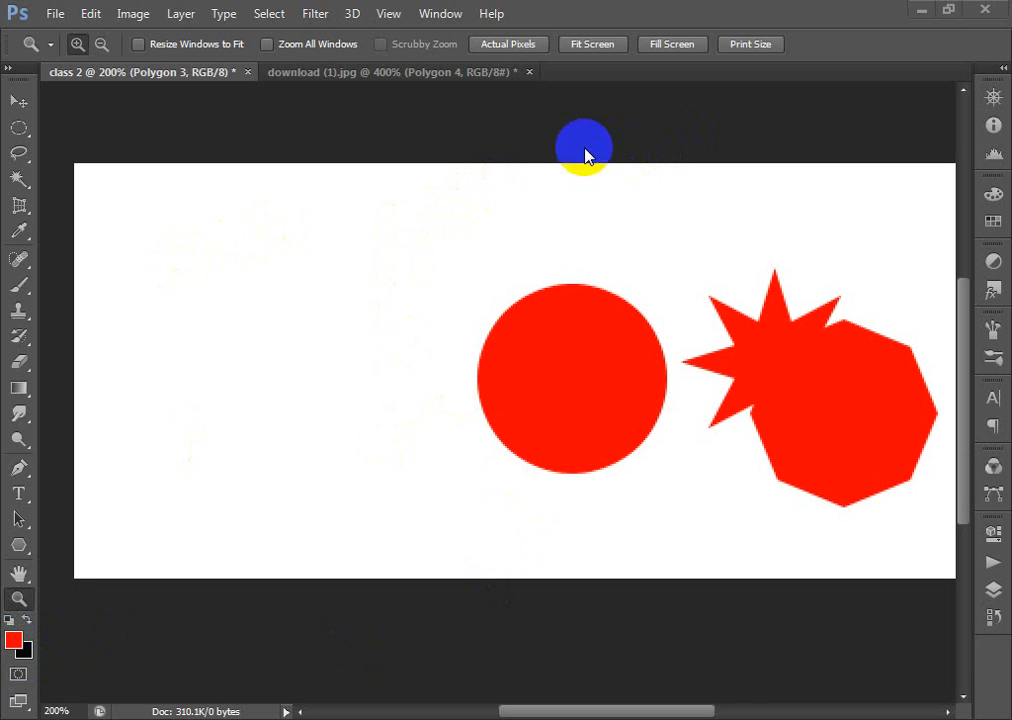
Close the download (1).jpg document without saving its changes.
click(530, 73)
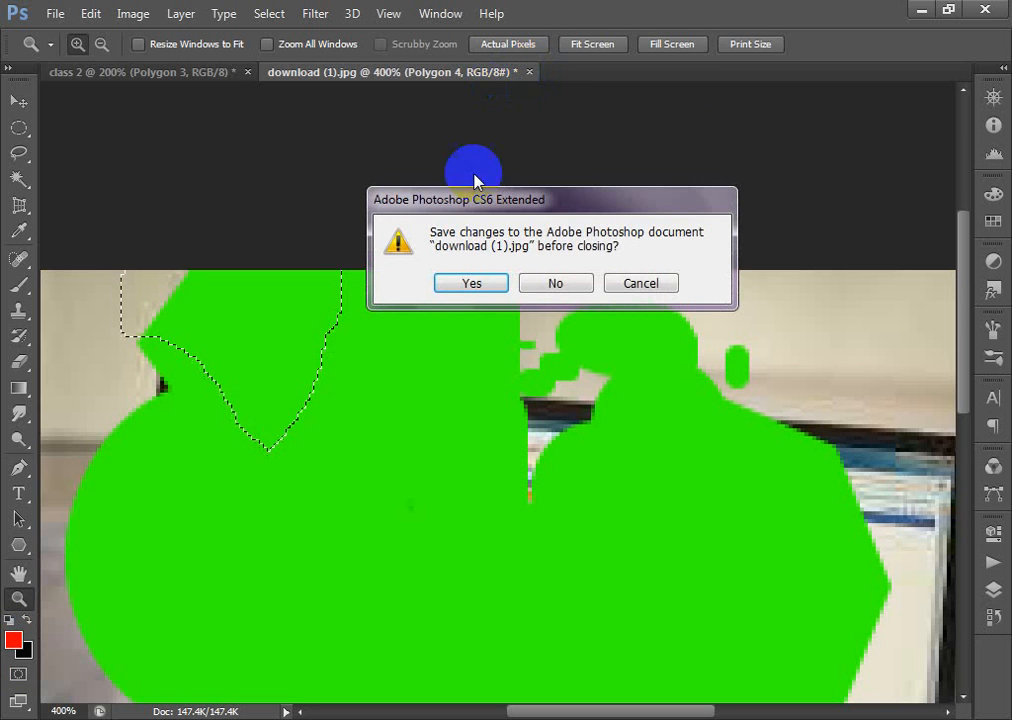
click(549, 282)
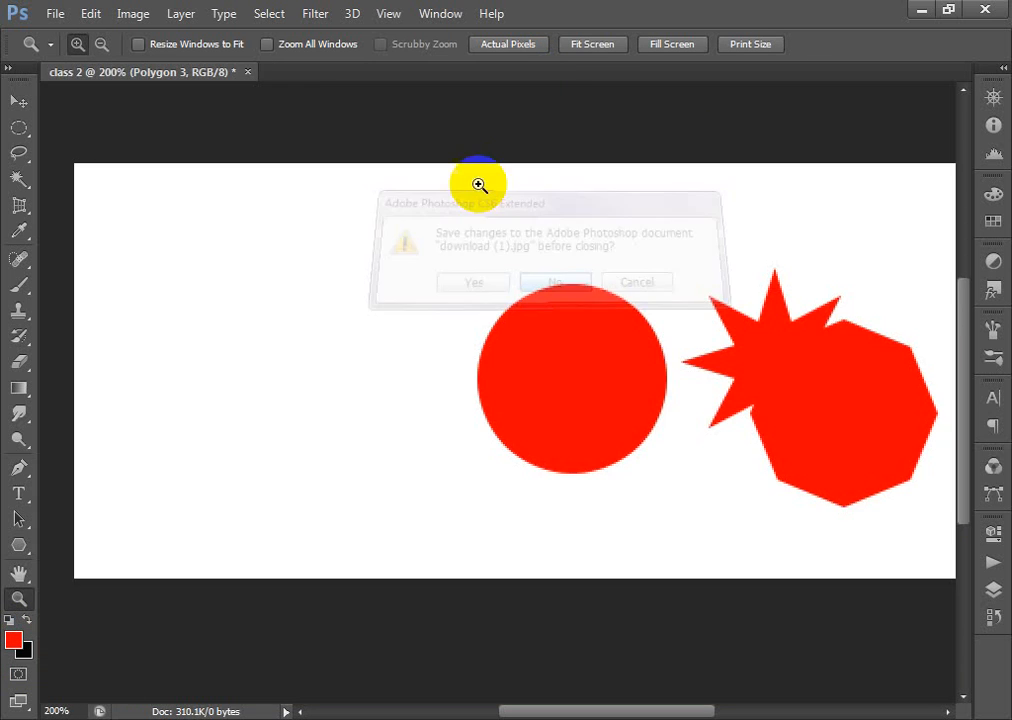
Close the class 2 document without saving its changes.
click(248, 73)
click(552, 284)
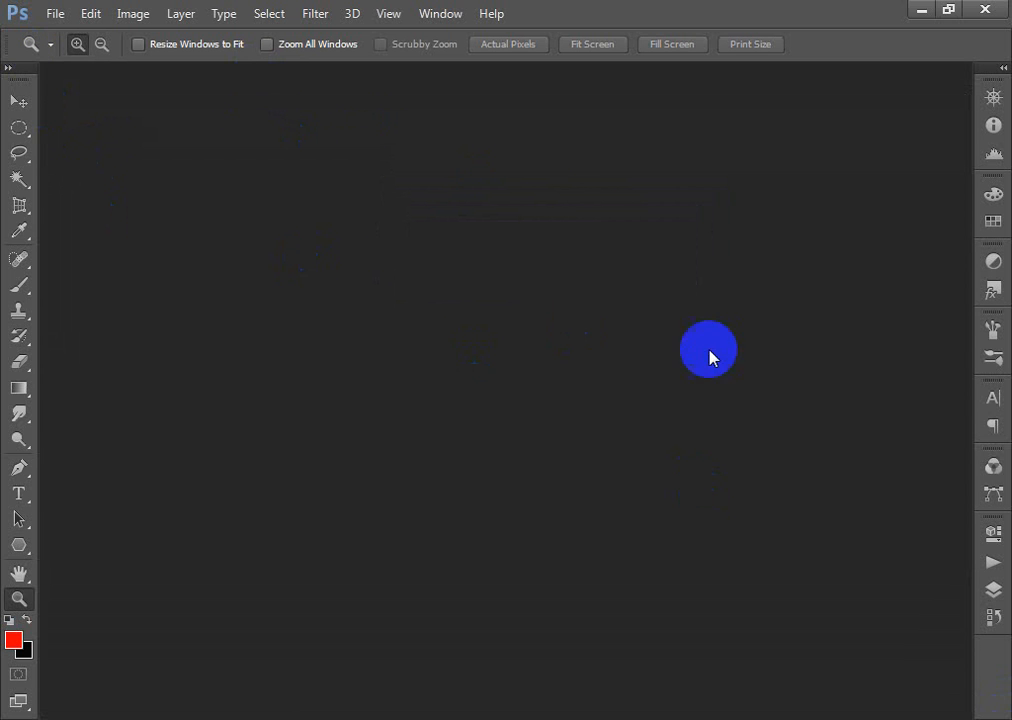
click(58, 16)
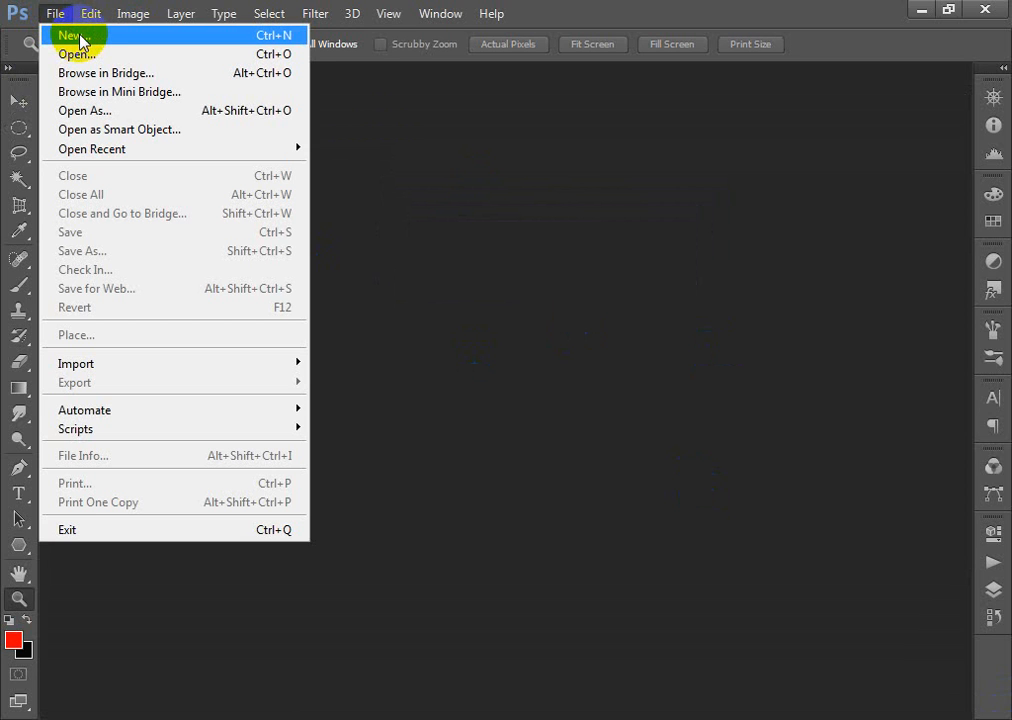
click(80, 40)
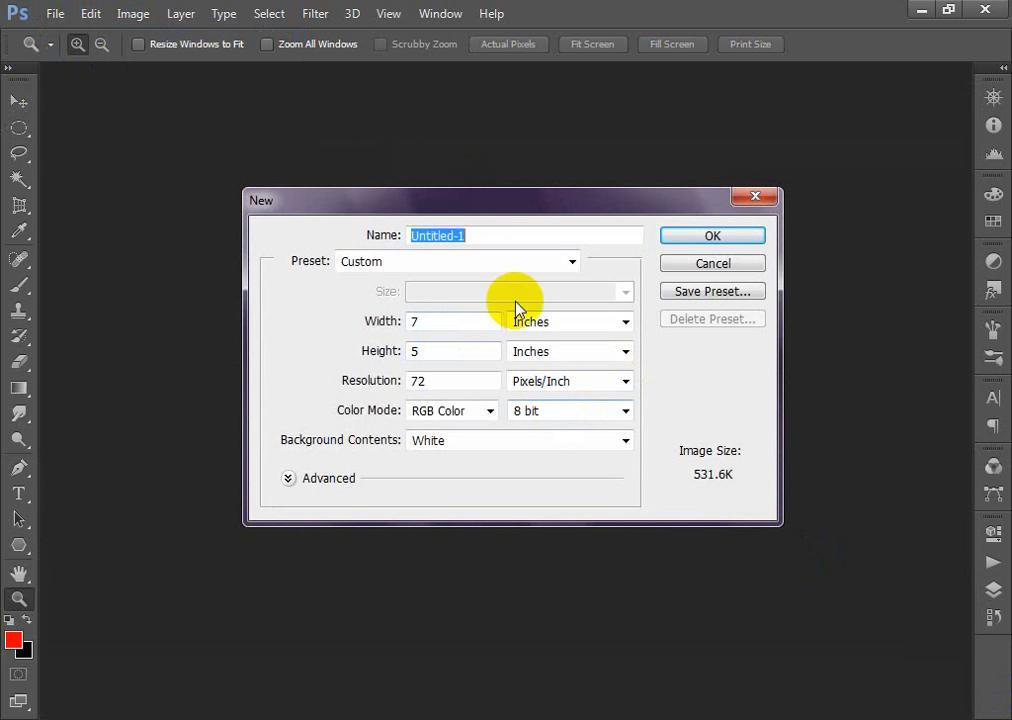
drag(481, 236, 337, 245)
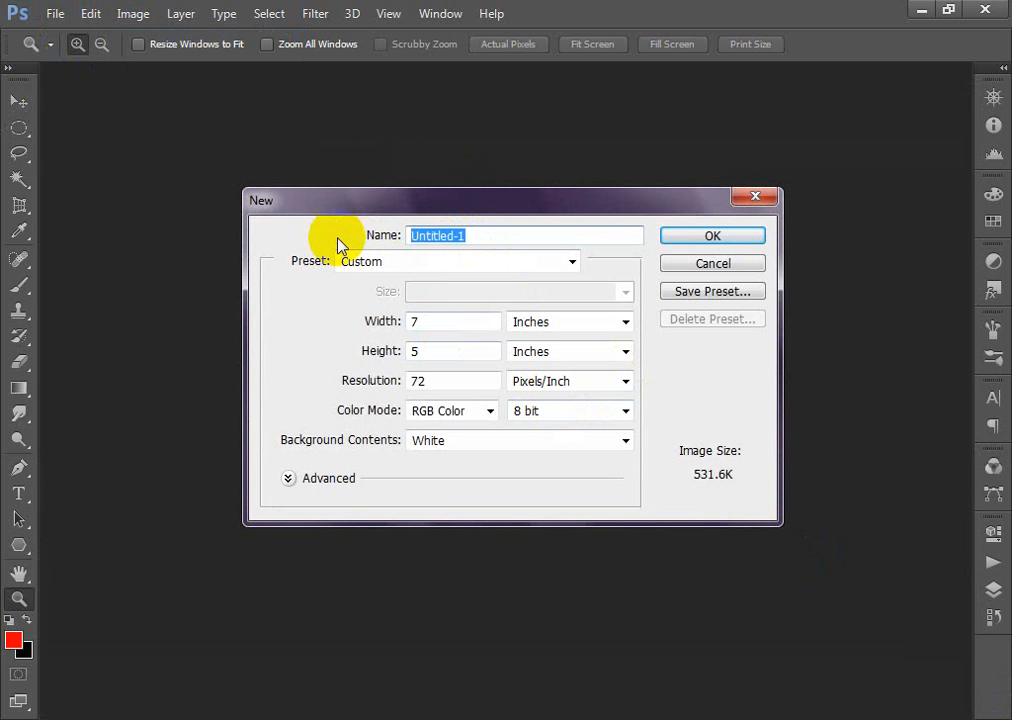
text(Fla)
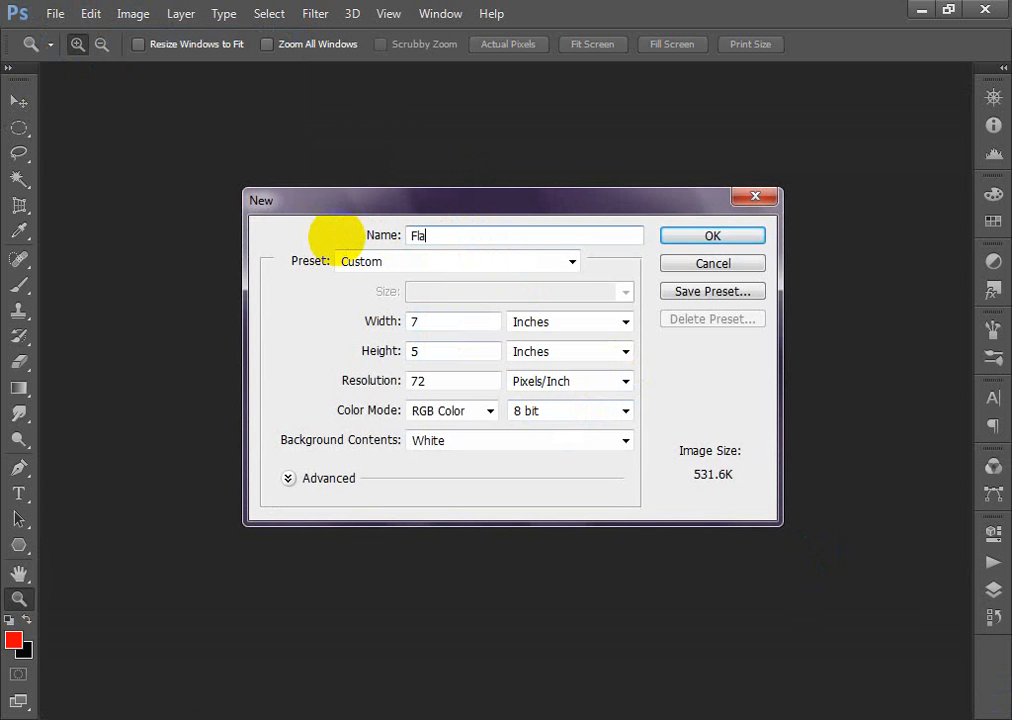
text(g)
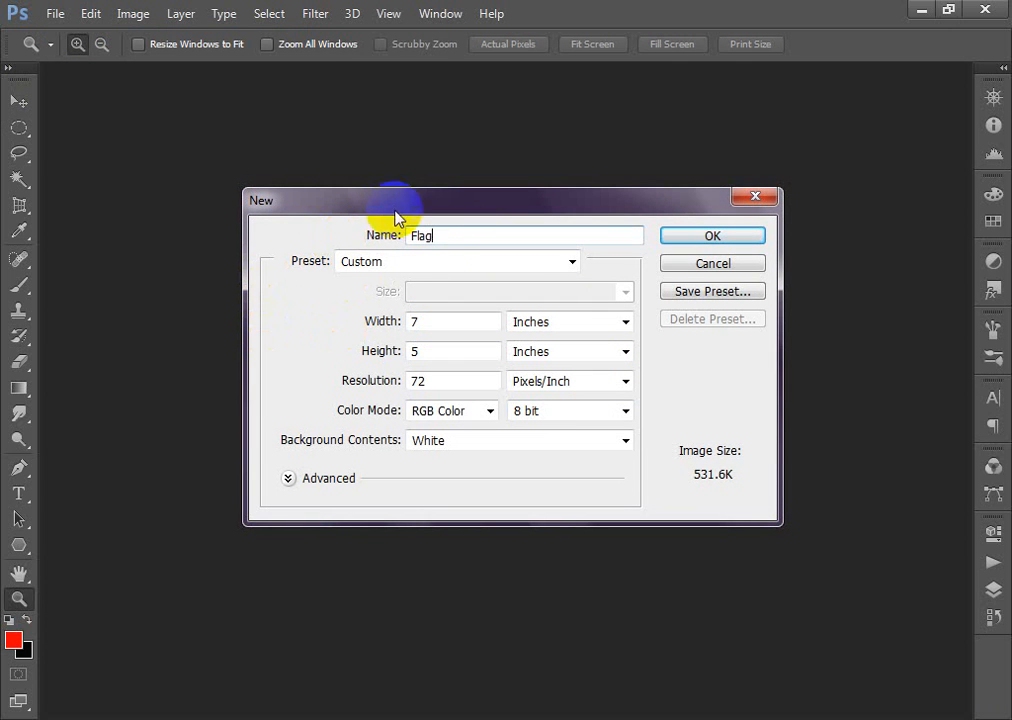
click(452, 323)
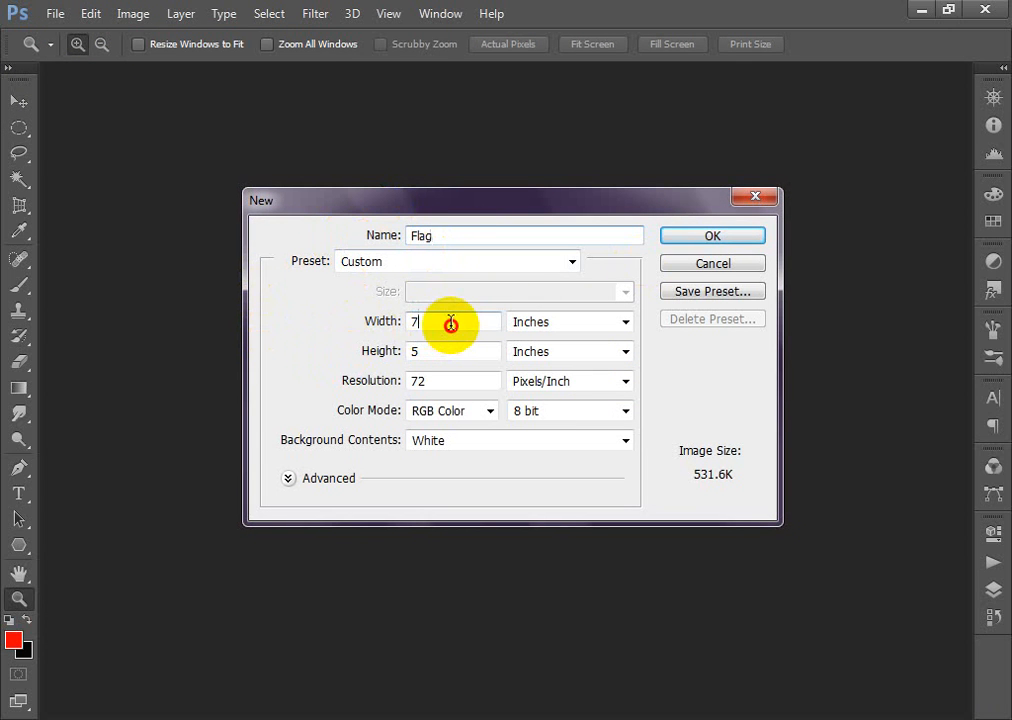
drag(432, 323, 383, 330)
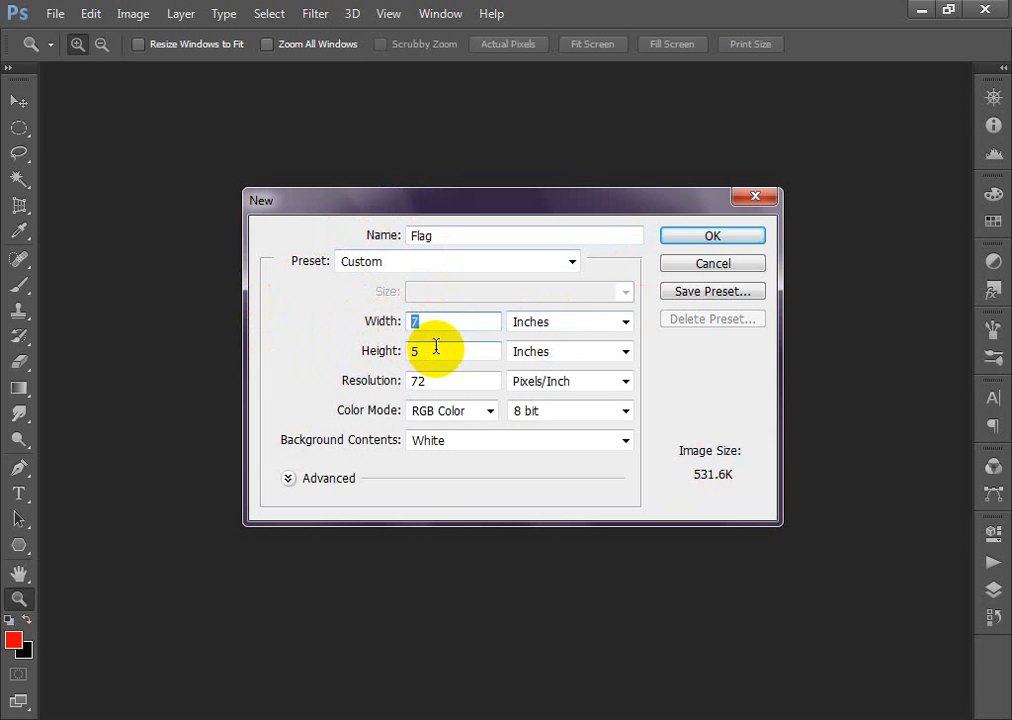
double_click(420, 351)
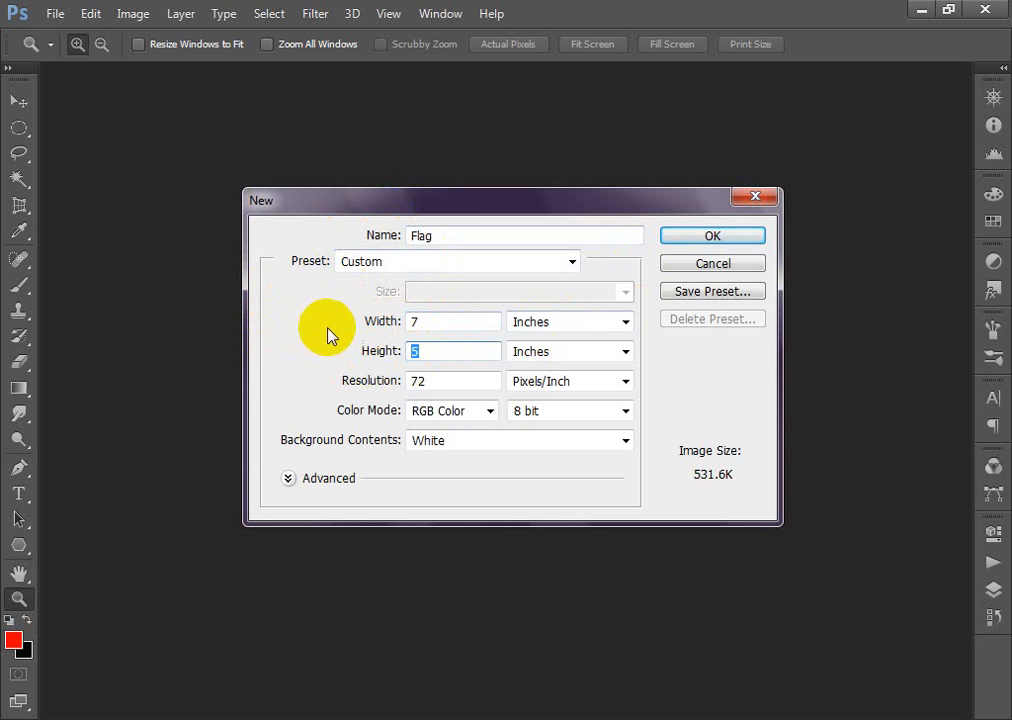
text(4)
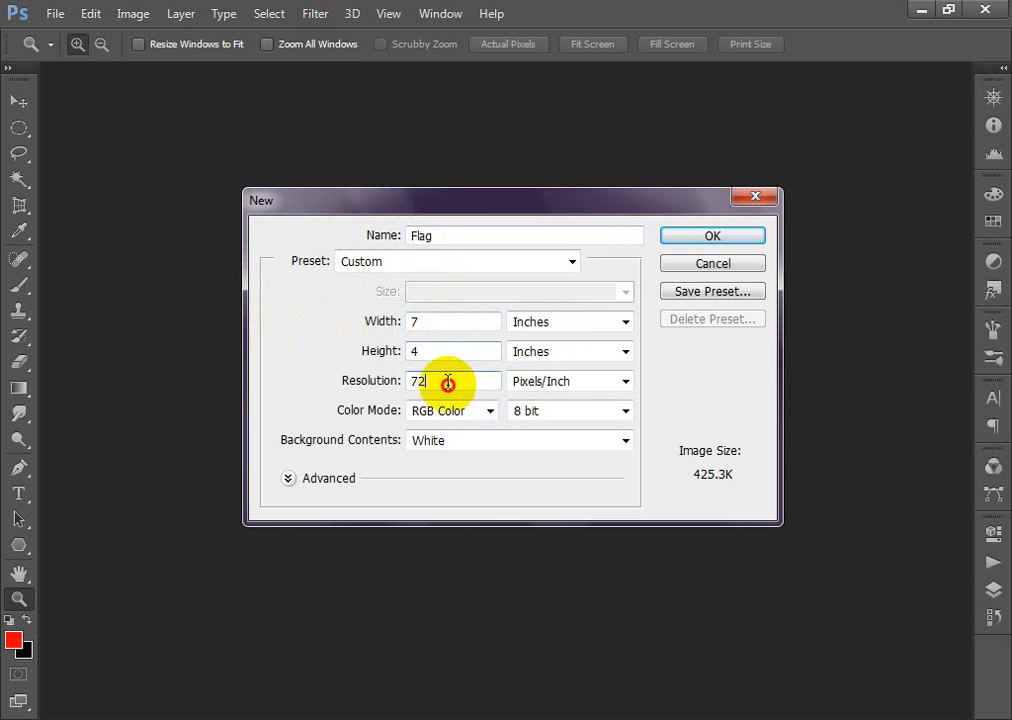
double_click(450, 381)
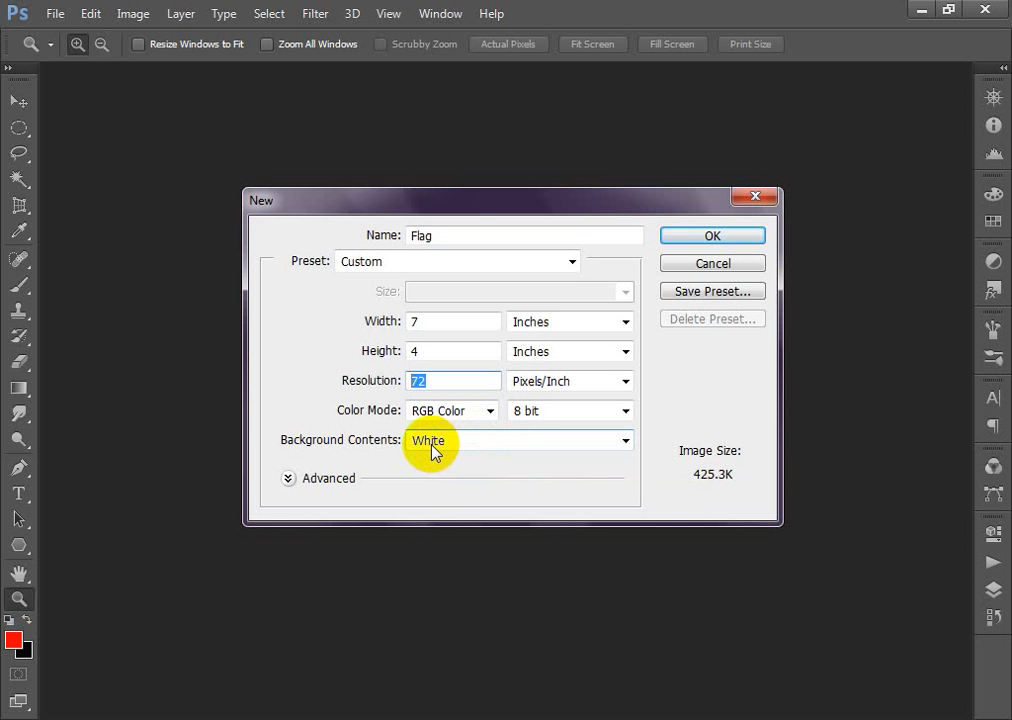
click(712, 265)
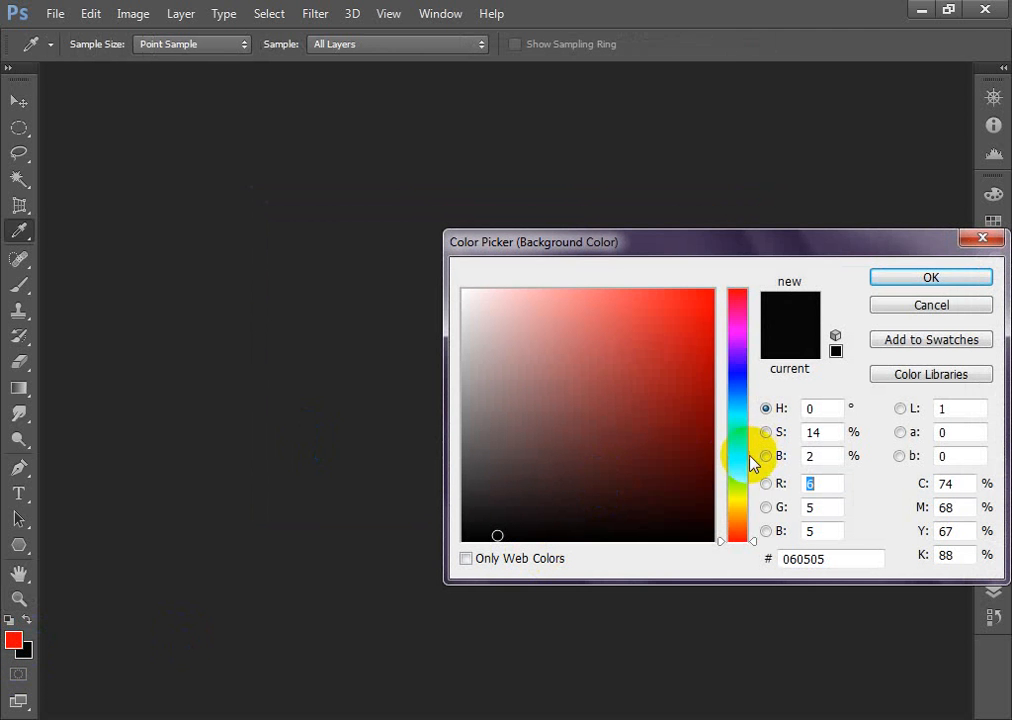
Set the background colour to a dark green with a hue of 120°.
click(738, 459)
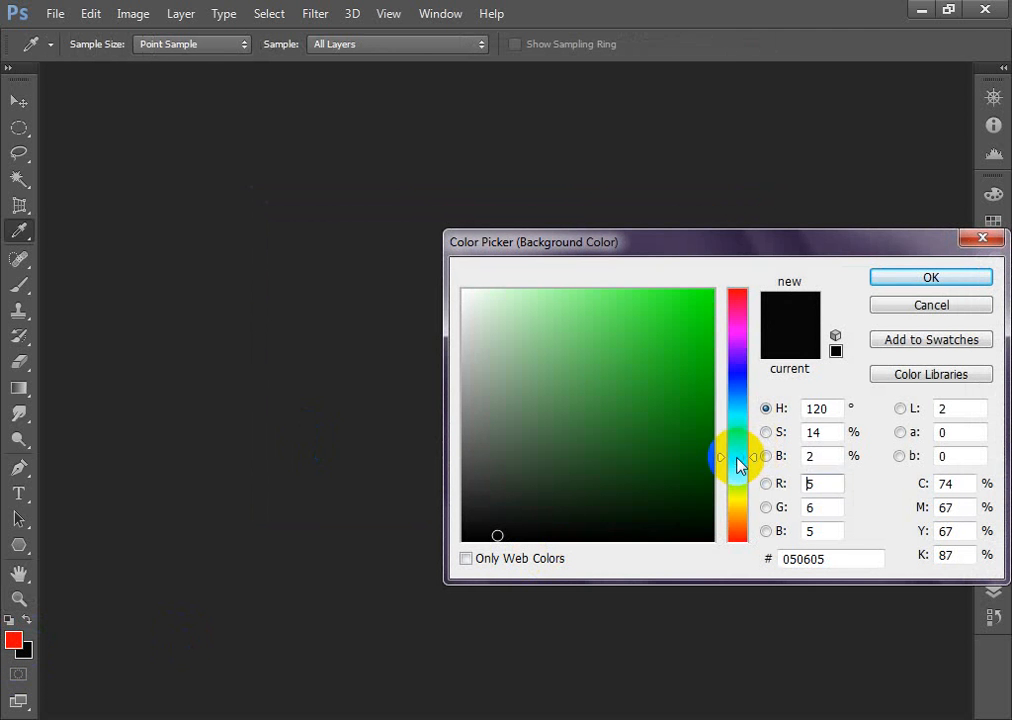
click(707, 421)
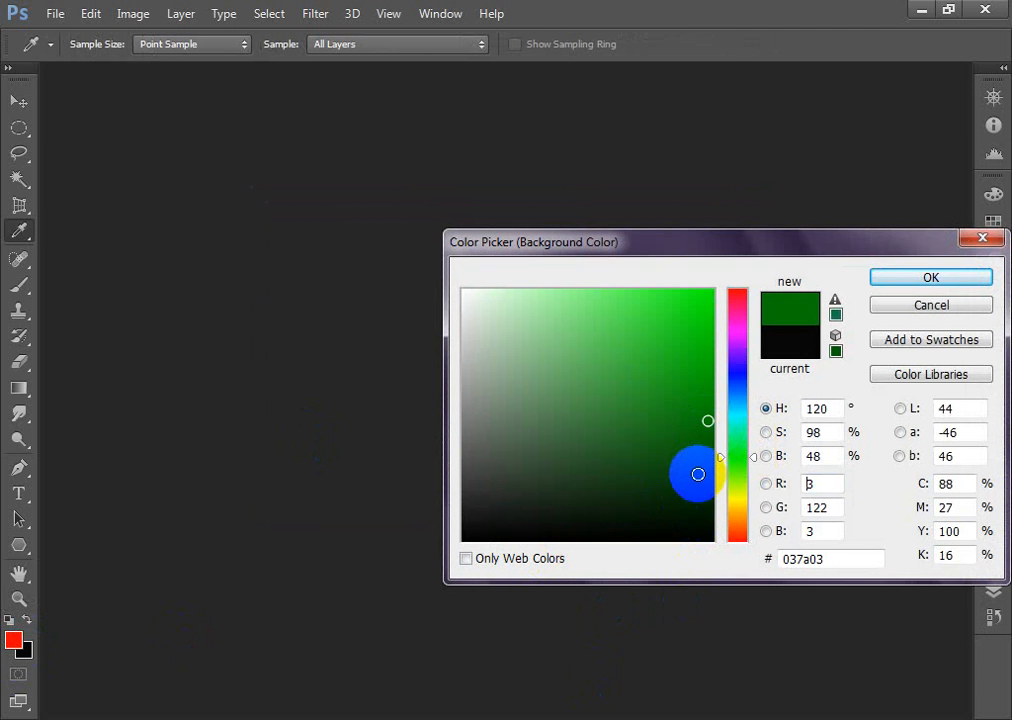
click(709, 459)
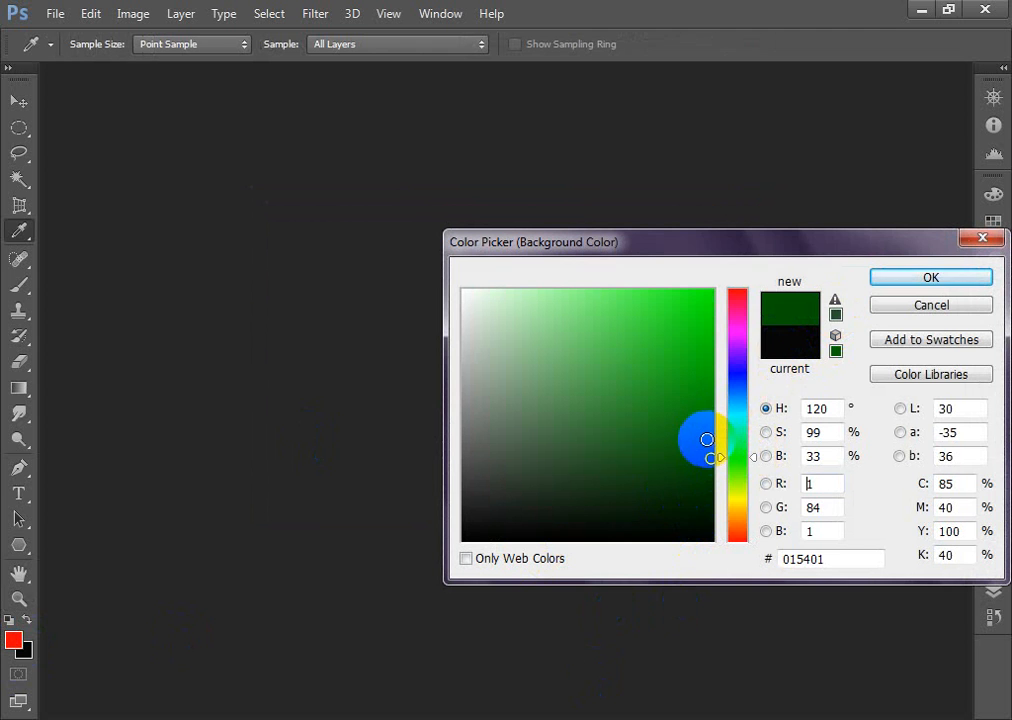
click(707, 439)
click(893, 280)
key(z)
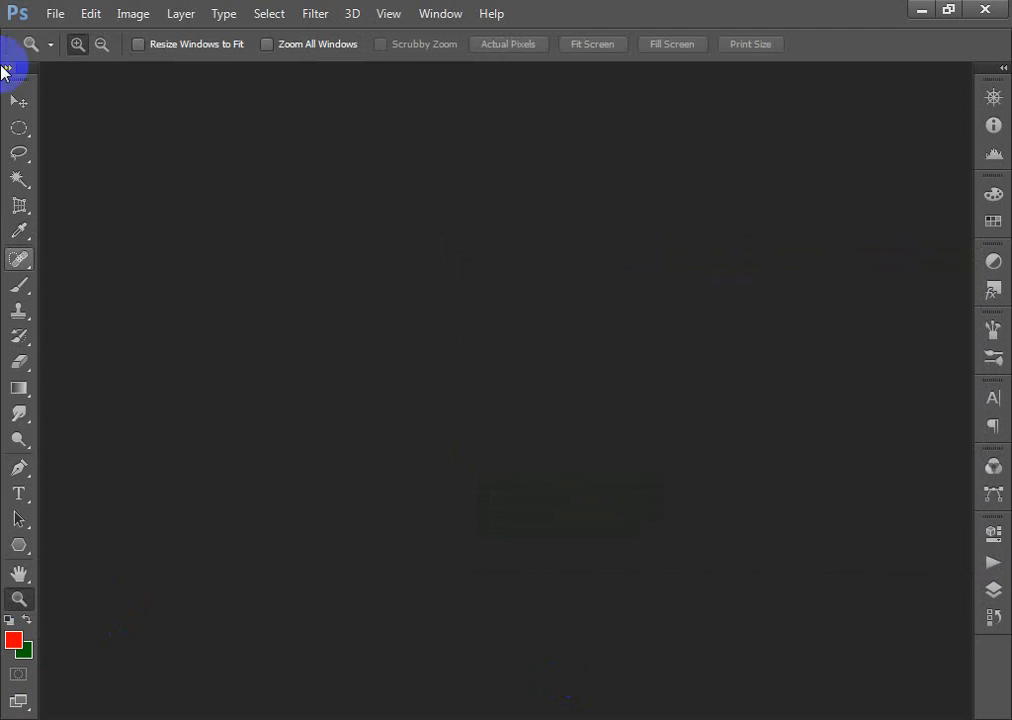
Create a new 7 × 4 inch RGB document at 72 pixels/inch, filled with the background colour.
click(52, 14)
click(84, 38)
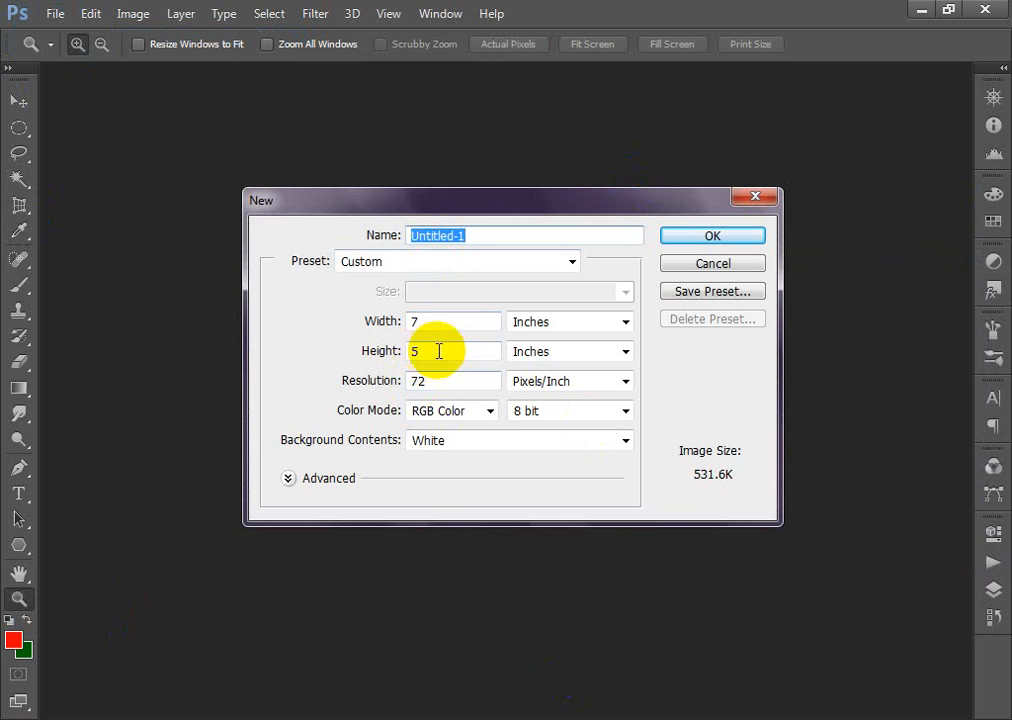
double_click(420, 352)
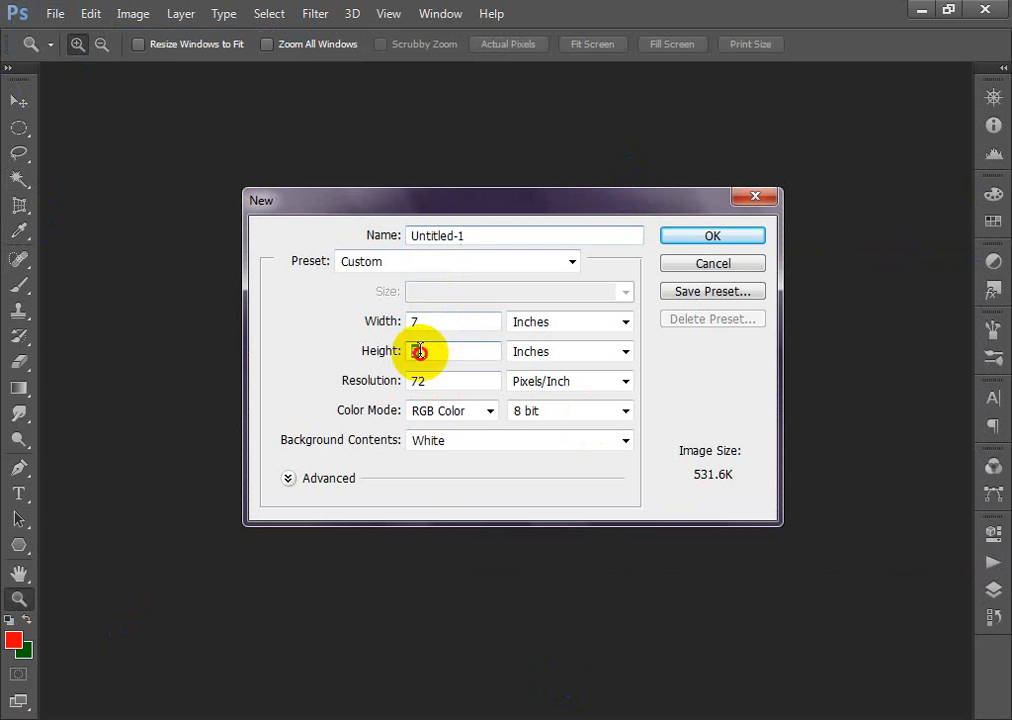
text(4)
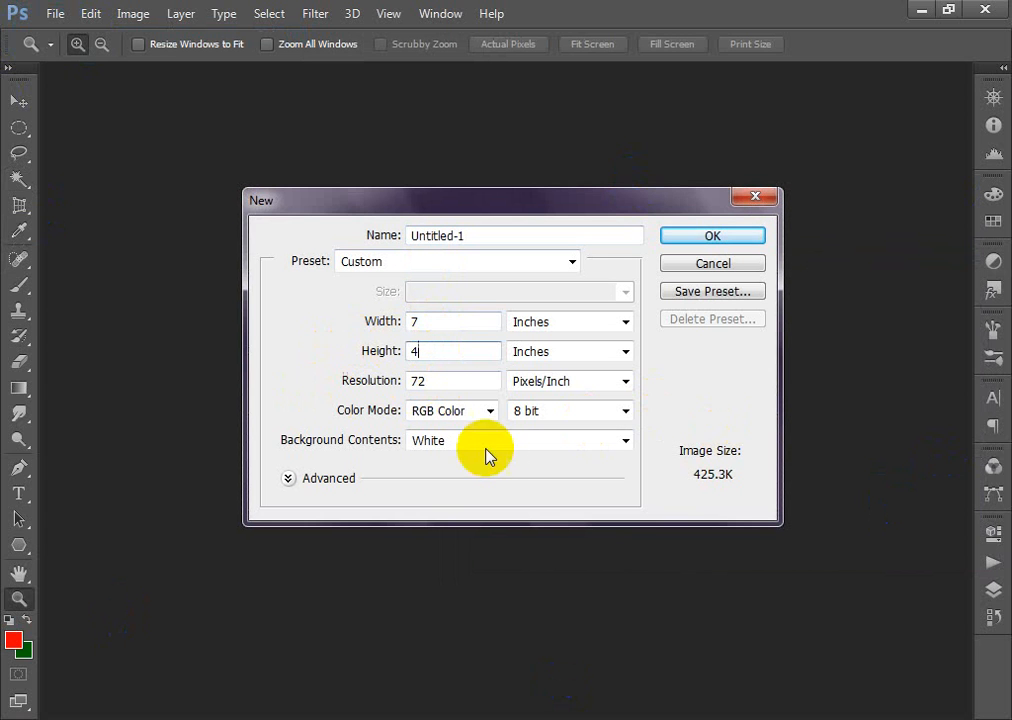
click(438, 449)
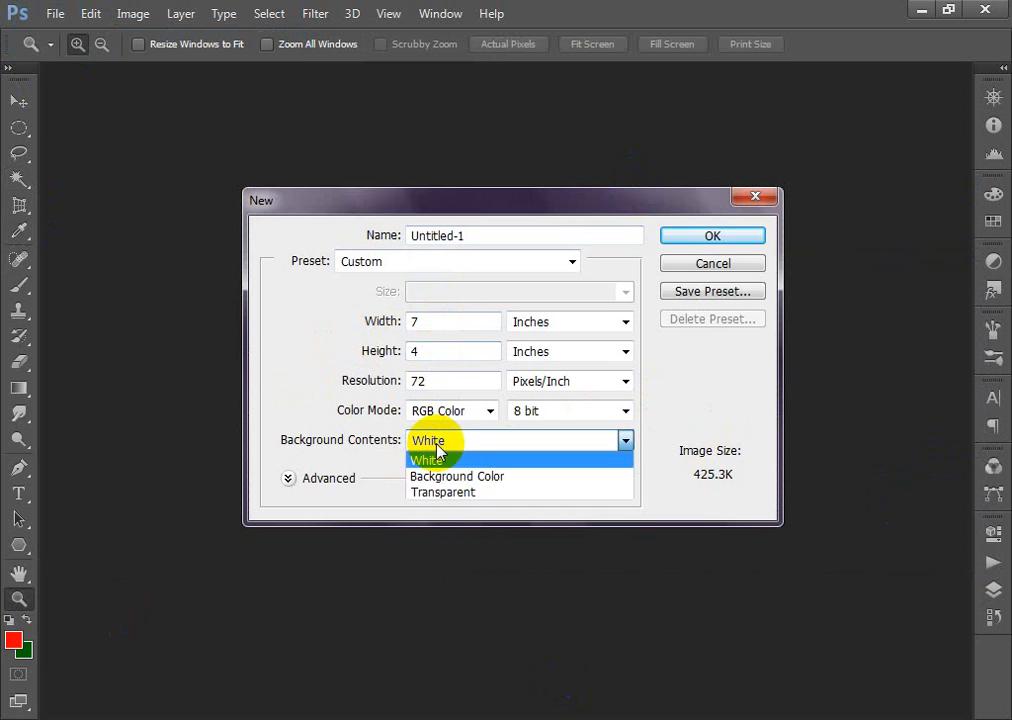
click(419, 478)
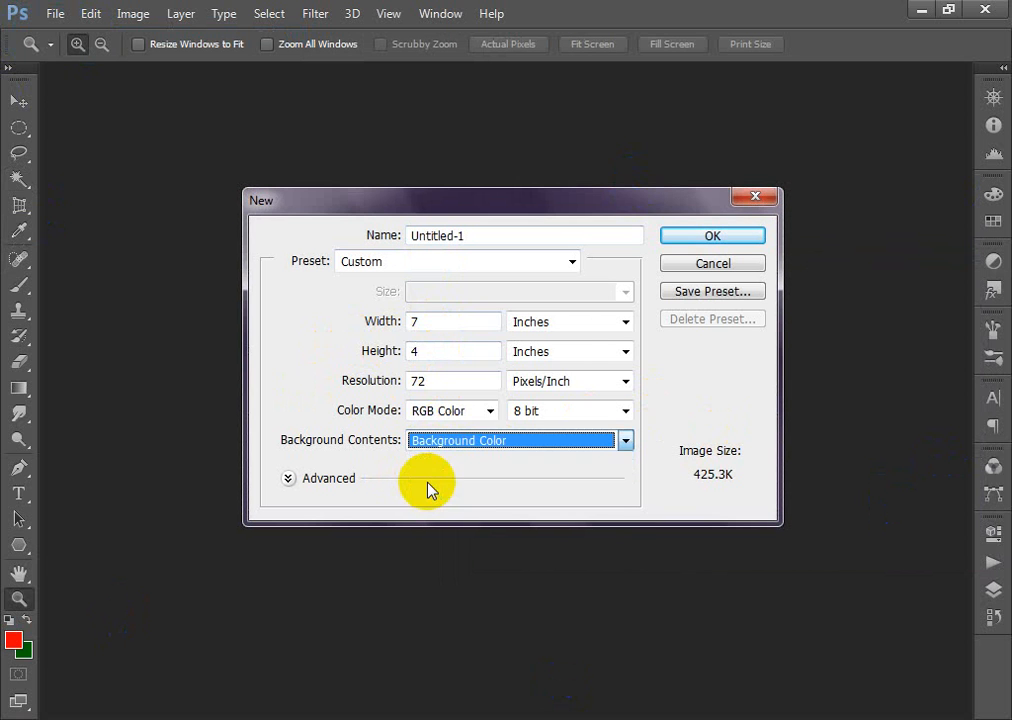
click(433, 411)
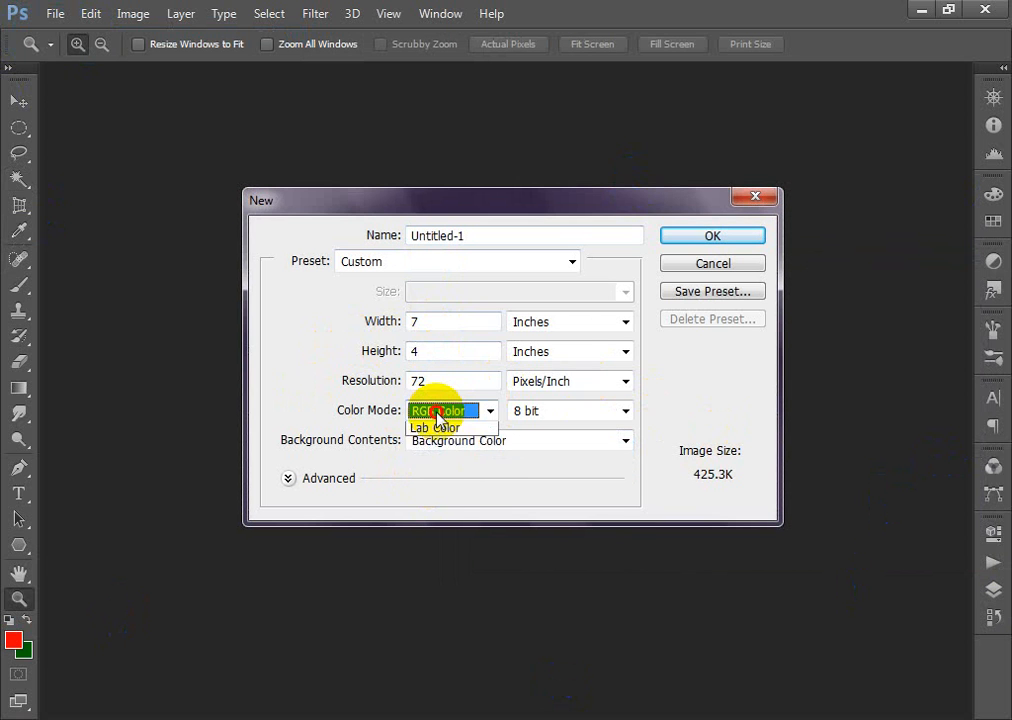
click(437, 414)
click(710, 234)
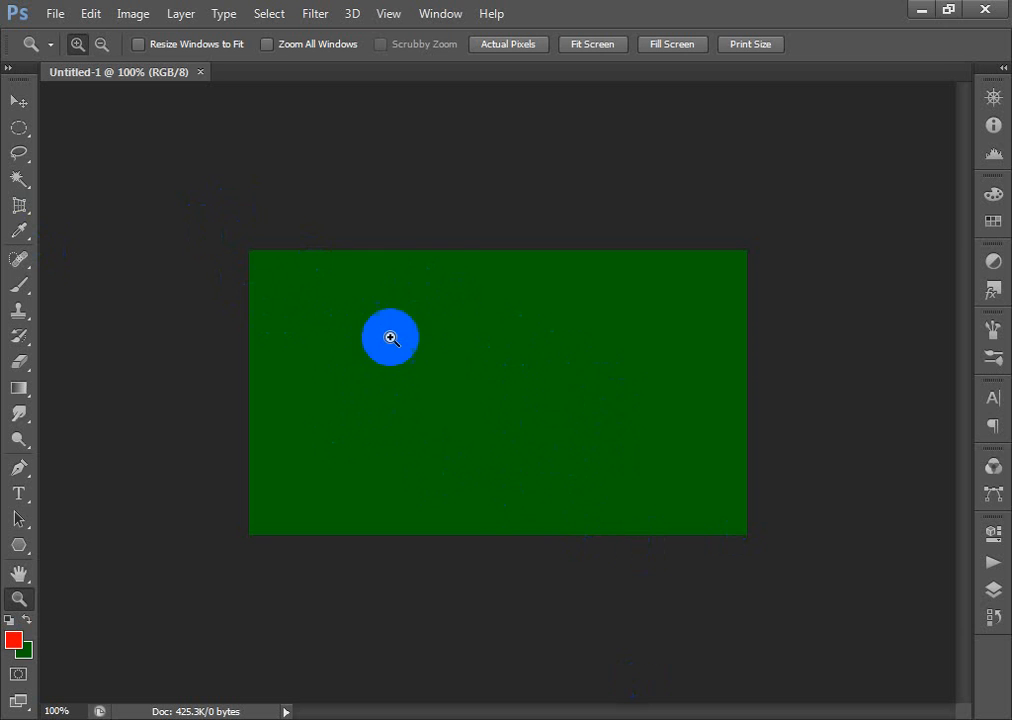
Draw a red ellipse of about 178 × 169 px near the middle of the green canvas with the Ellipse tool.
click(20, 546)
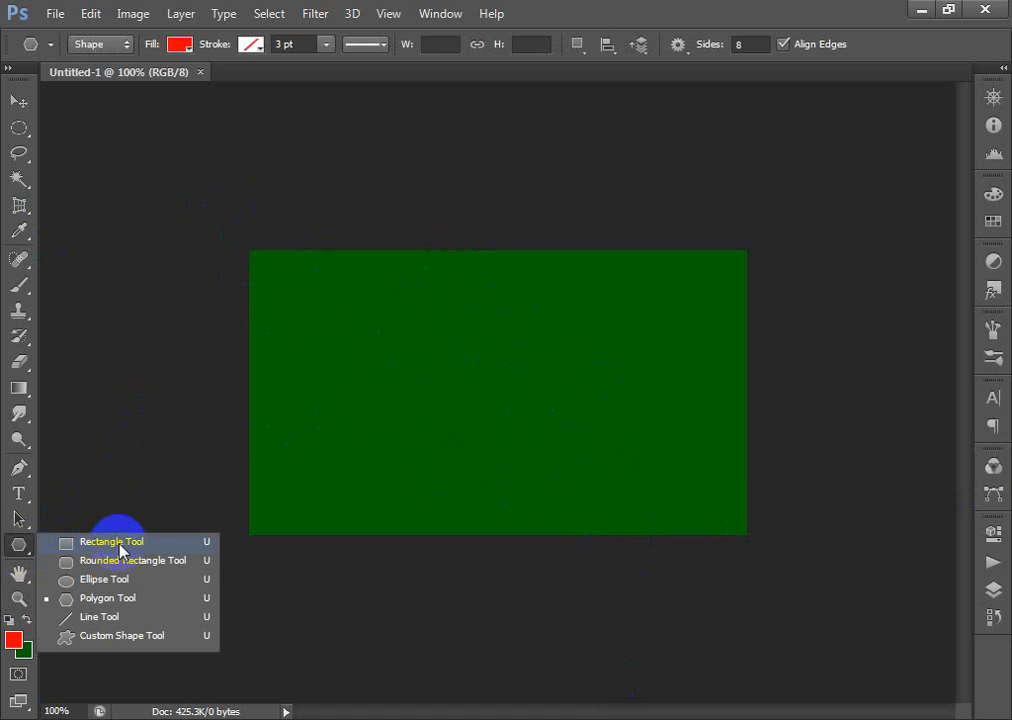
click(90, 586)
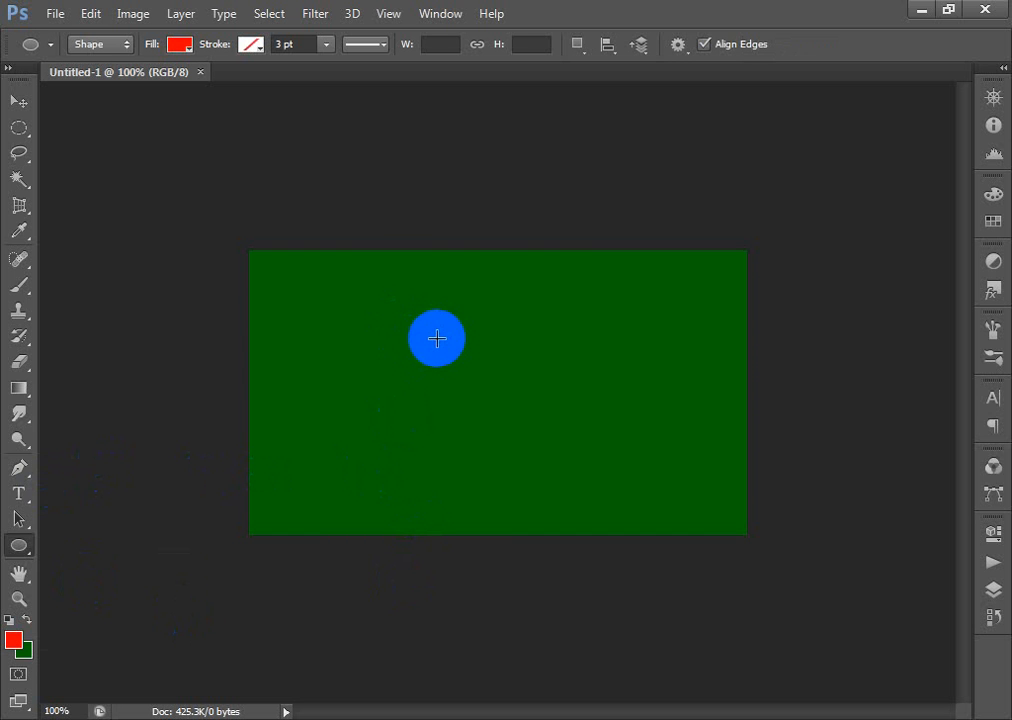
drag(408, 318, 582, 483)
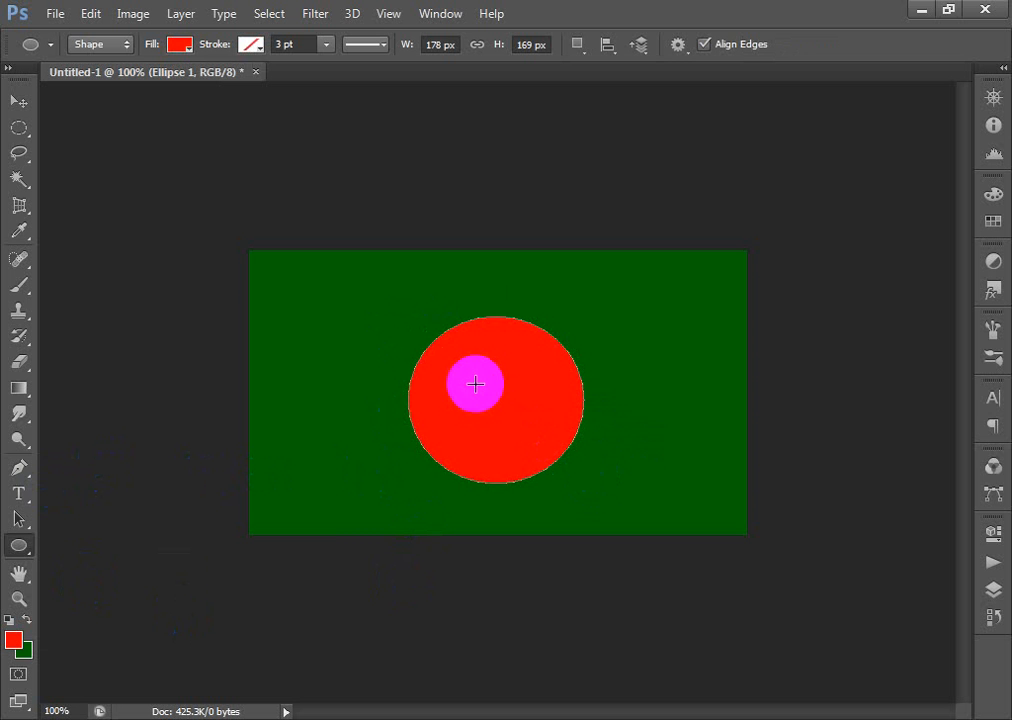
Try a pinker hue for the foreground colour, and set it back to pure red, ff0000.
click(10, 648)
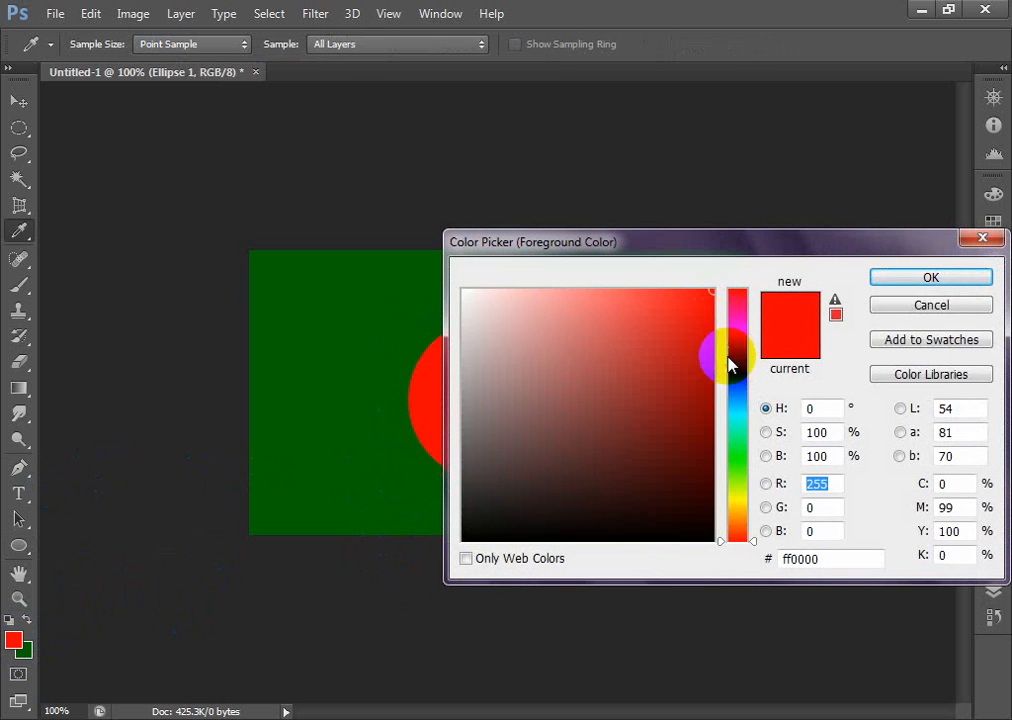
click(739, 298)
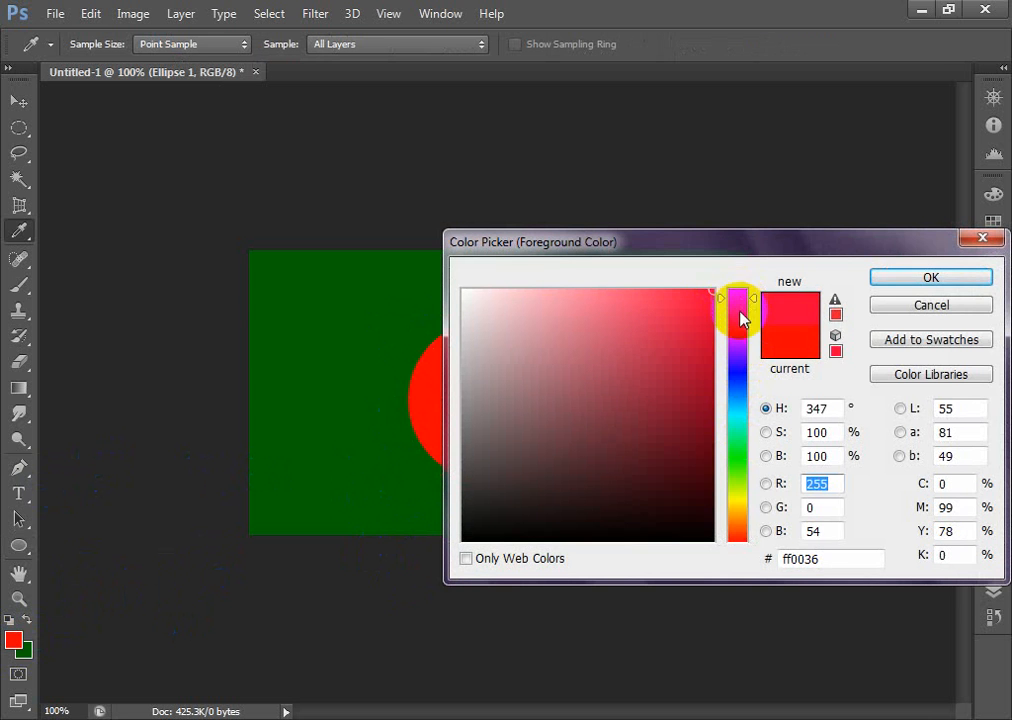
click(739, 310)
drag(739, 503, 741, 556)
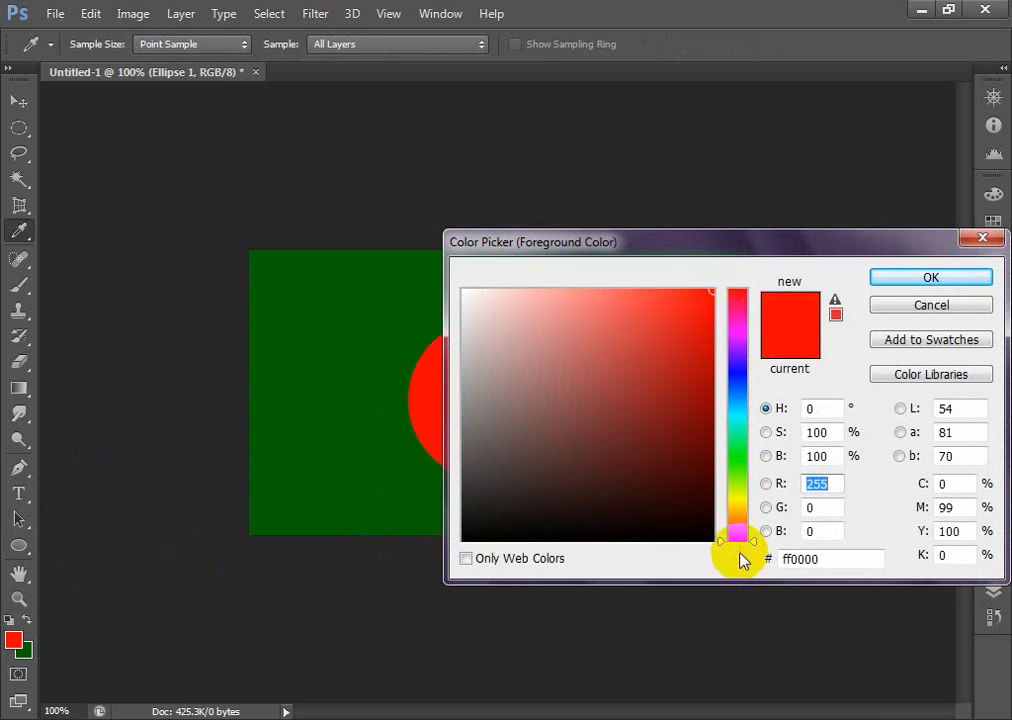
click(889, 279)
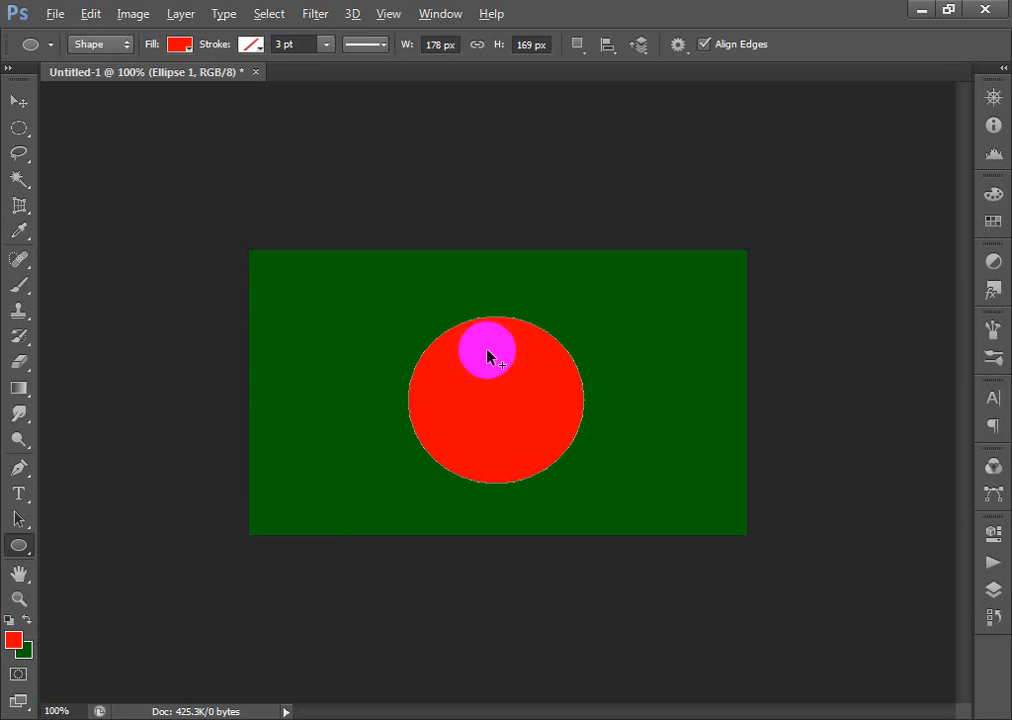
Delete the red ellipse, draw a wider one of about 224 × 184 px in its place, and undo it.
key(Delete)
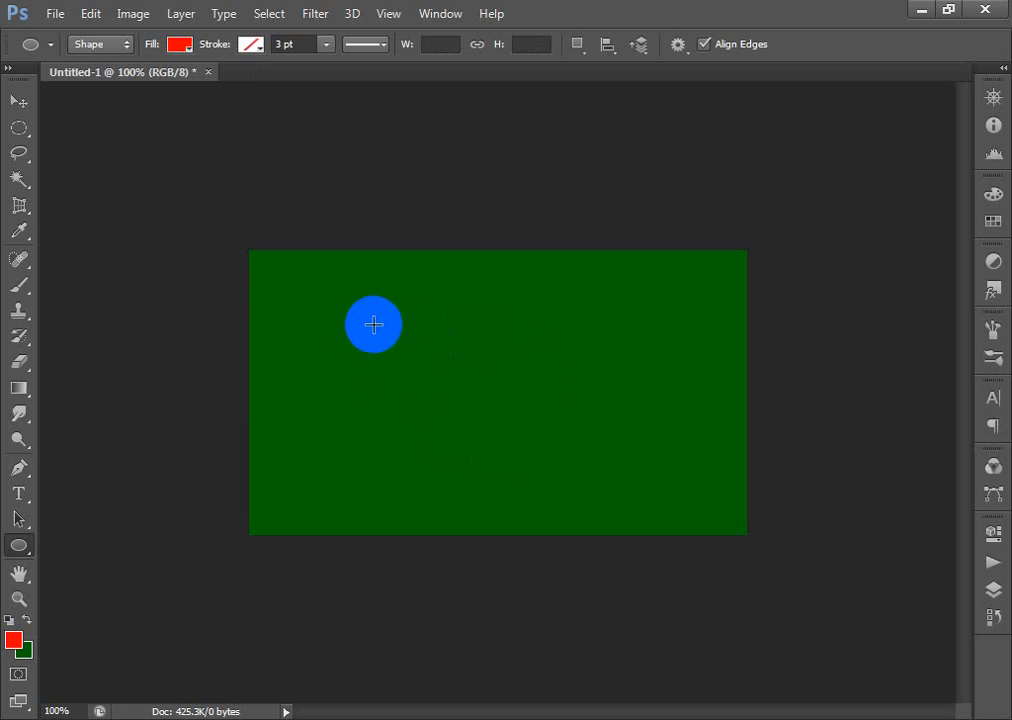
drag(374, 324, 595, 506)
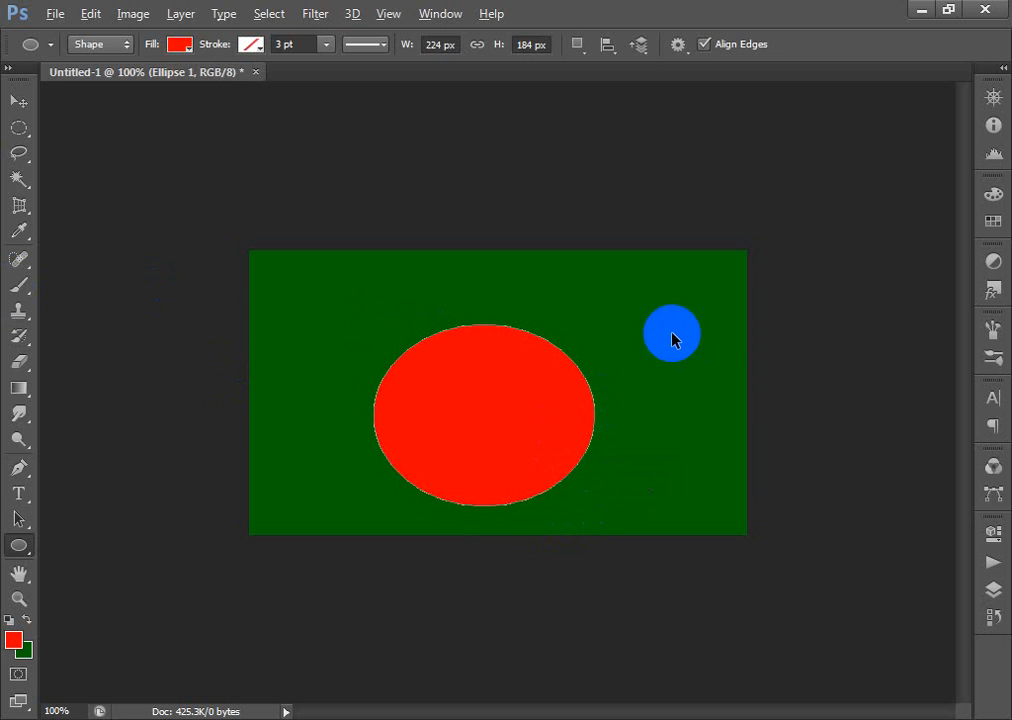
key(ctrl+z)
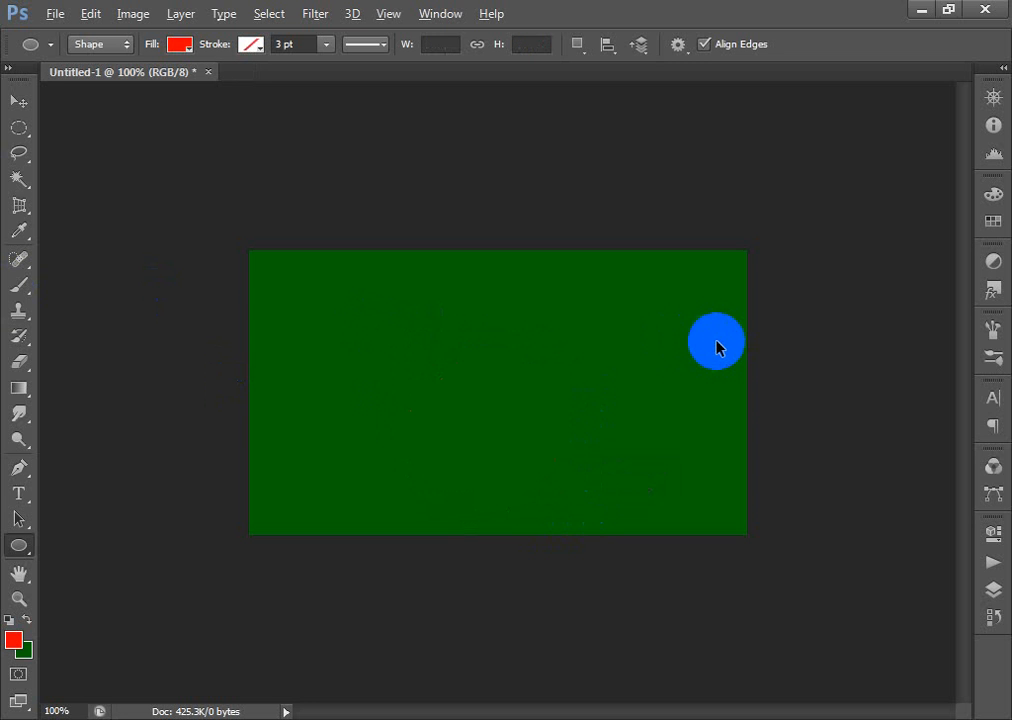
Create a red circle of exactly 100 × 100 px near the middle of the green canvas, without the From Center option.
click(483, 375)
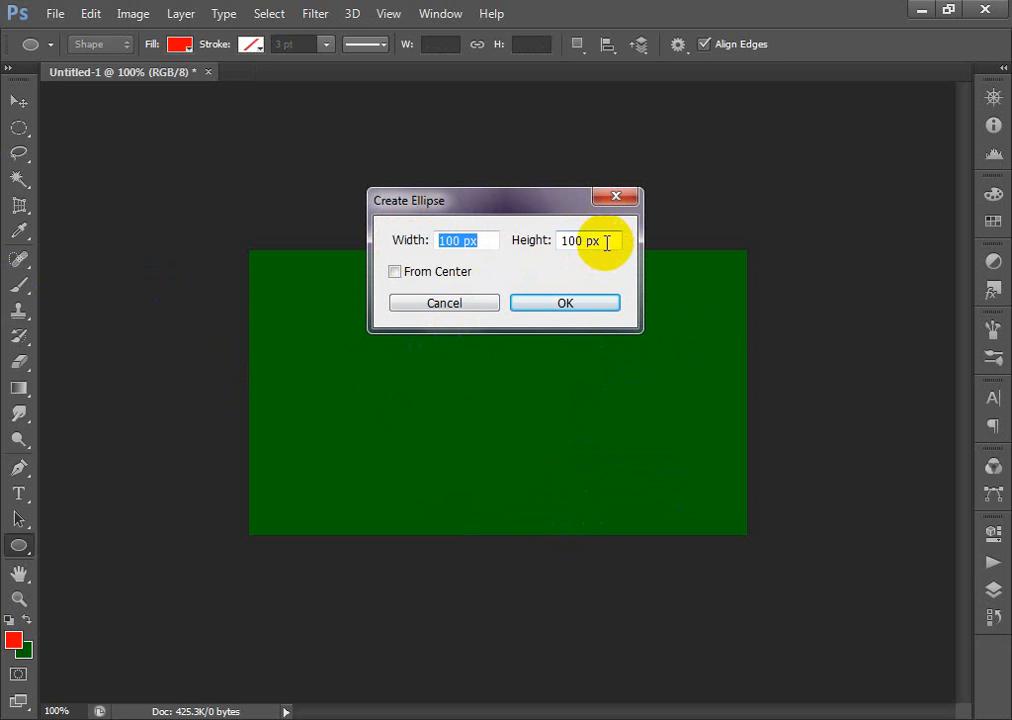
click(395, 272)
click(395, 272)
click(565, 303)
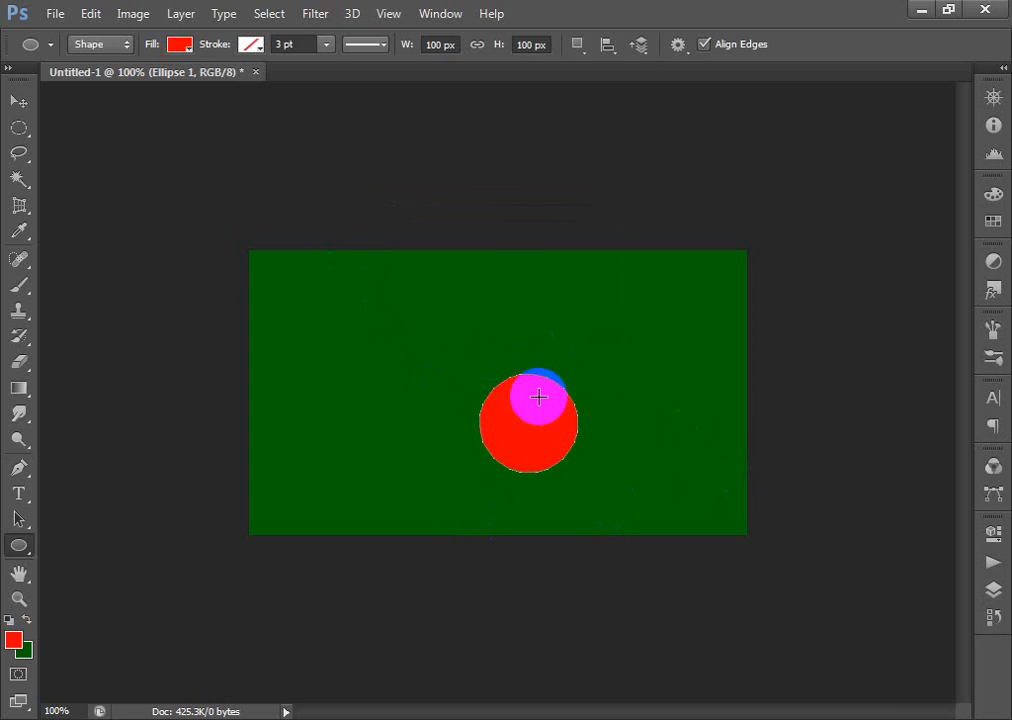
Undo the 100 px circle, create a red circle of exactly 200 × 200 px in its place, and undo that too.
key(ctrl+z)
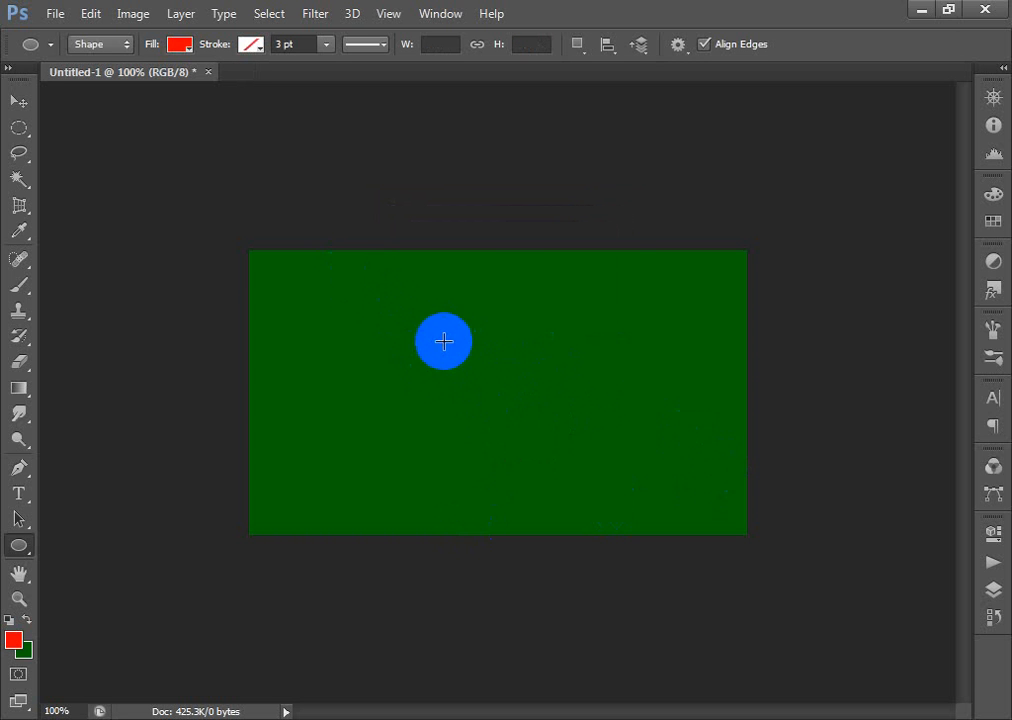
click(443, 341)
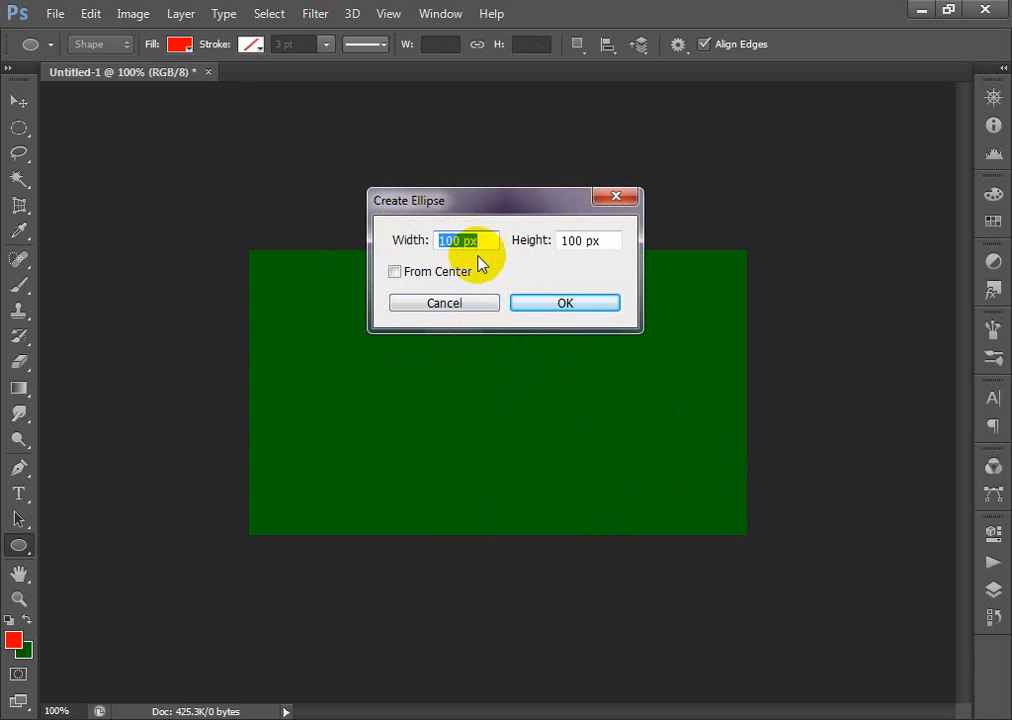
text(200)
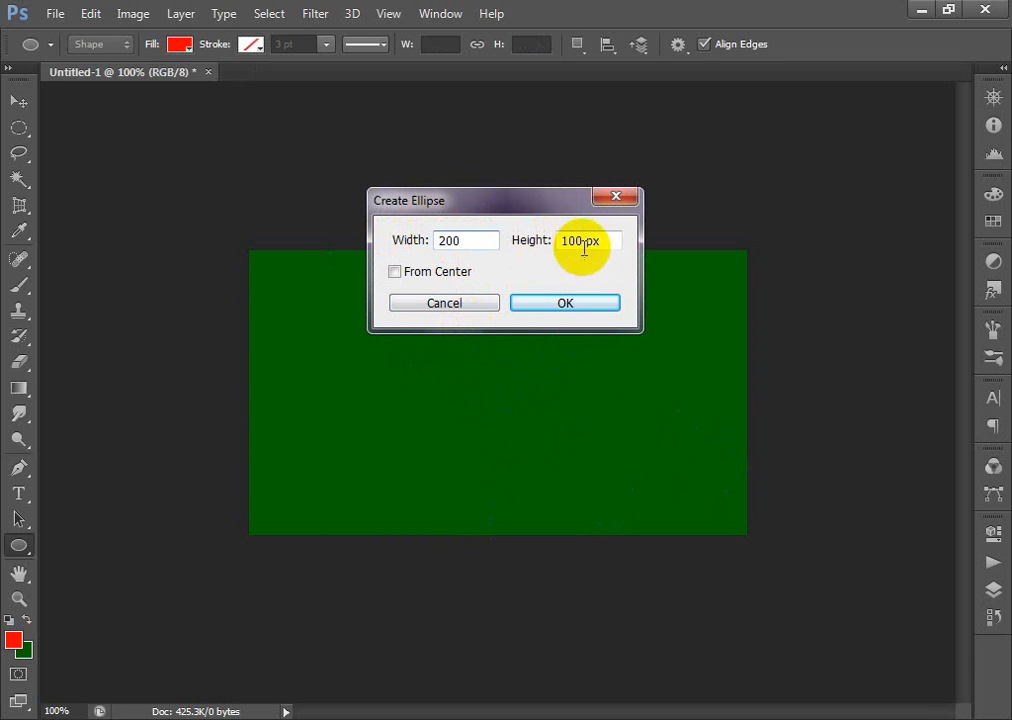
key(Tab)
text(200)
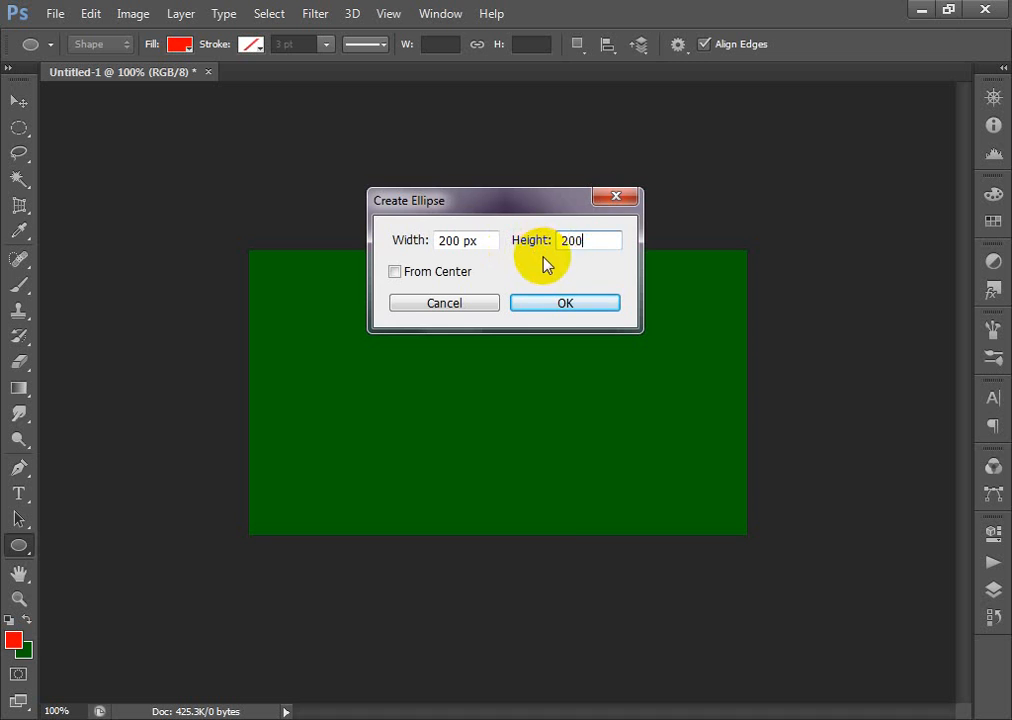
click(590, 300)
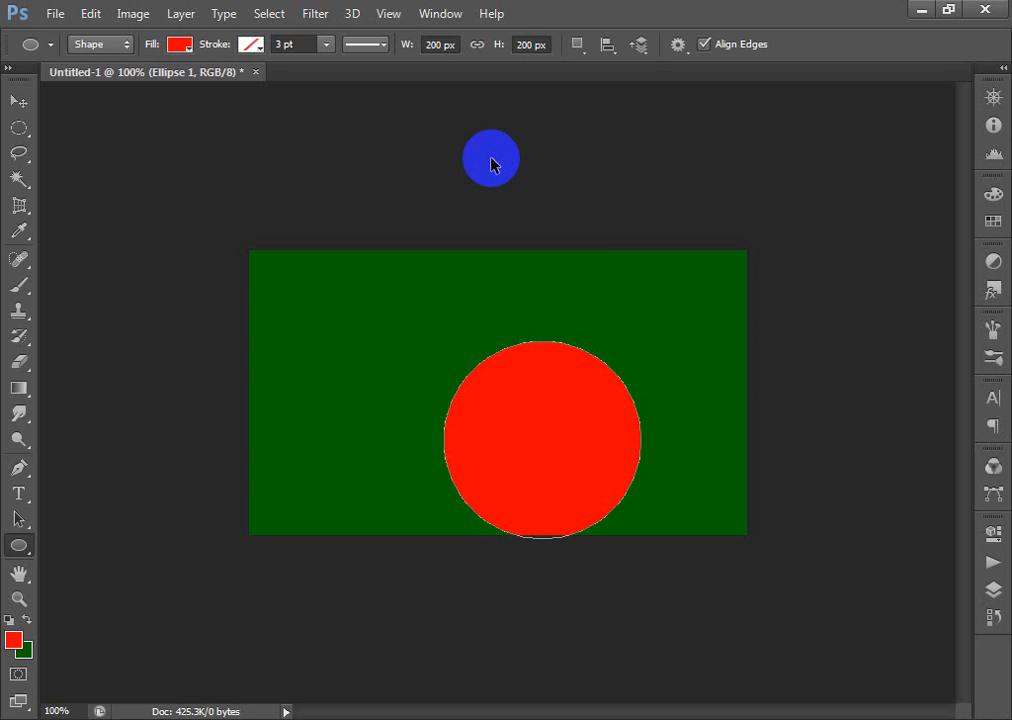
key(ctrl+z)
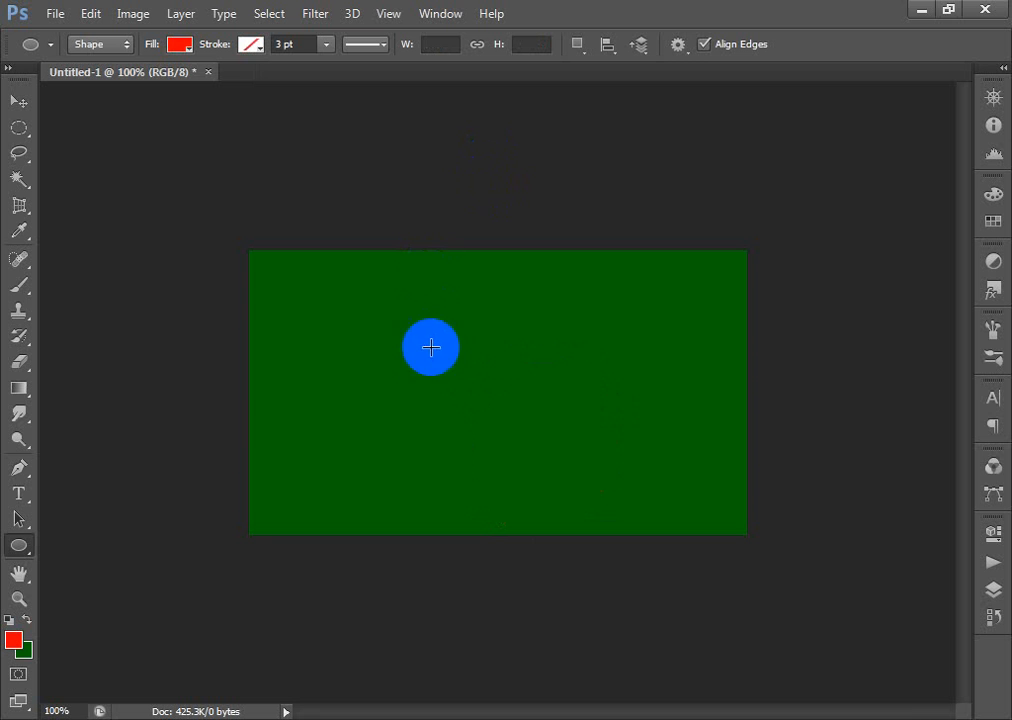
Draw freehand red ellipses near the canvas middle, including ones of about 183 × 126 px and 167 × 198 px, undoing each.
drag(400, 306, 515, 423)
key(ctrl+z)
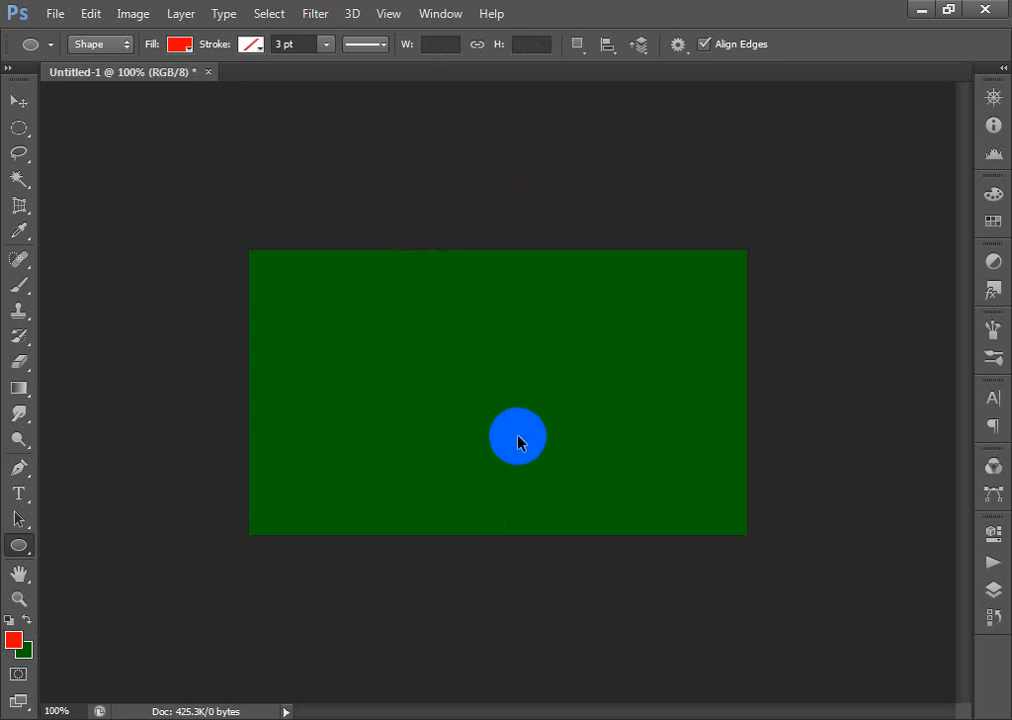
drag(395, 357, 577, 484)
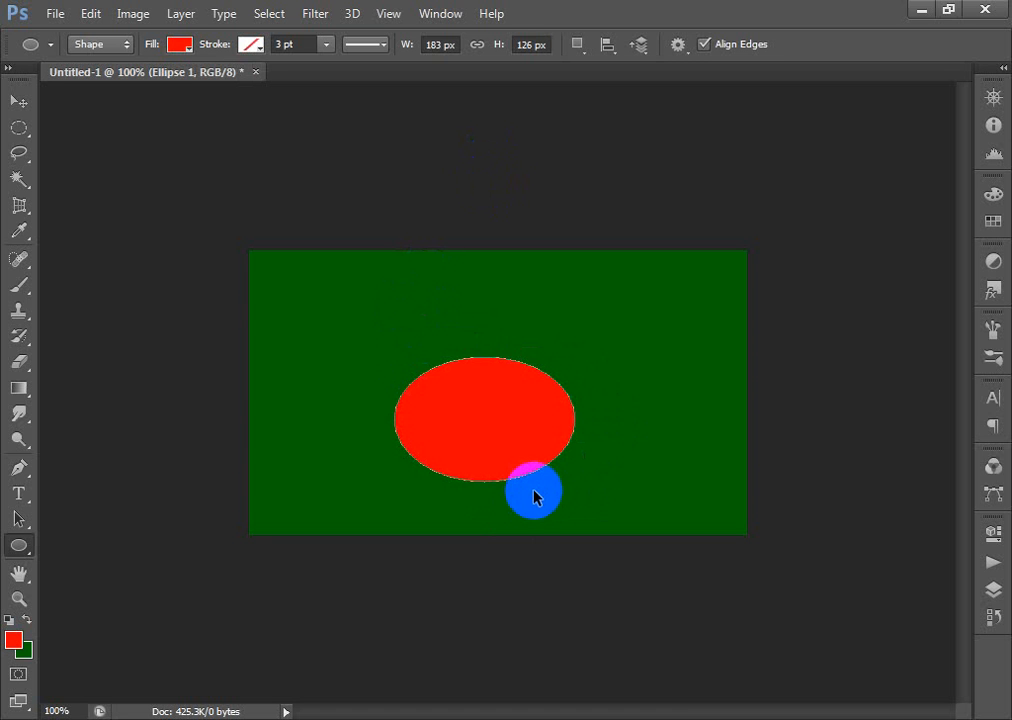
key(ctrl+z)
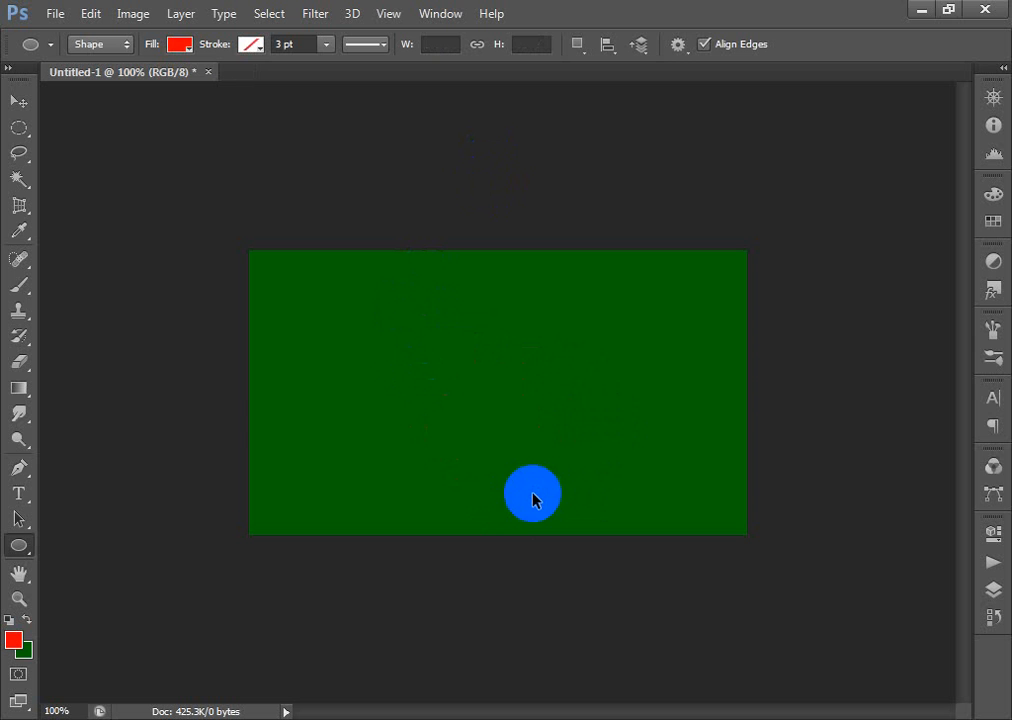
drag(415, 305, 582, 503)
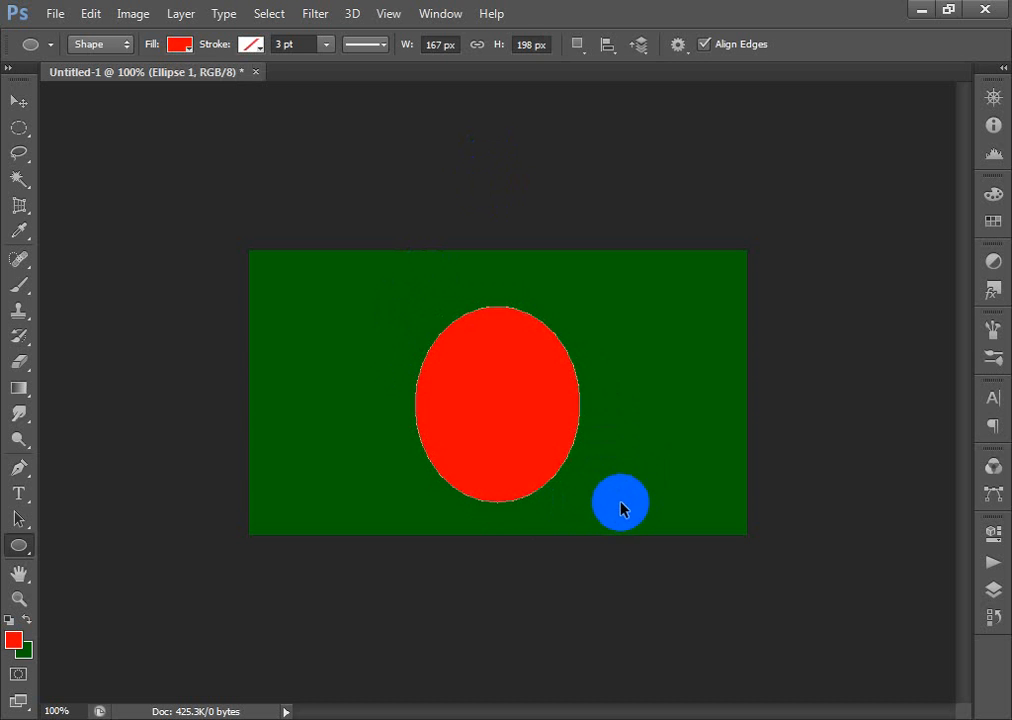
key(ctrl+z)
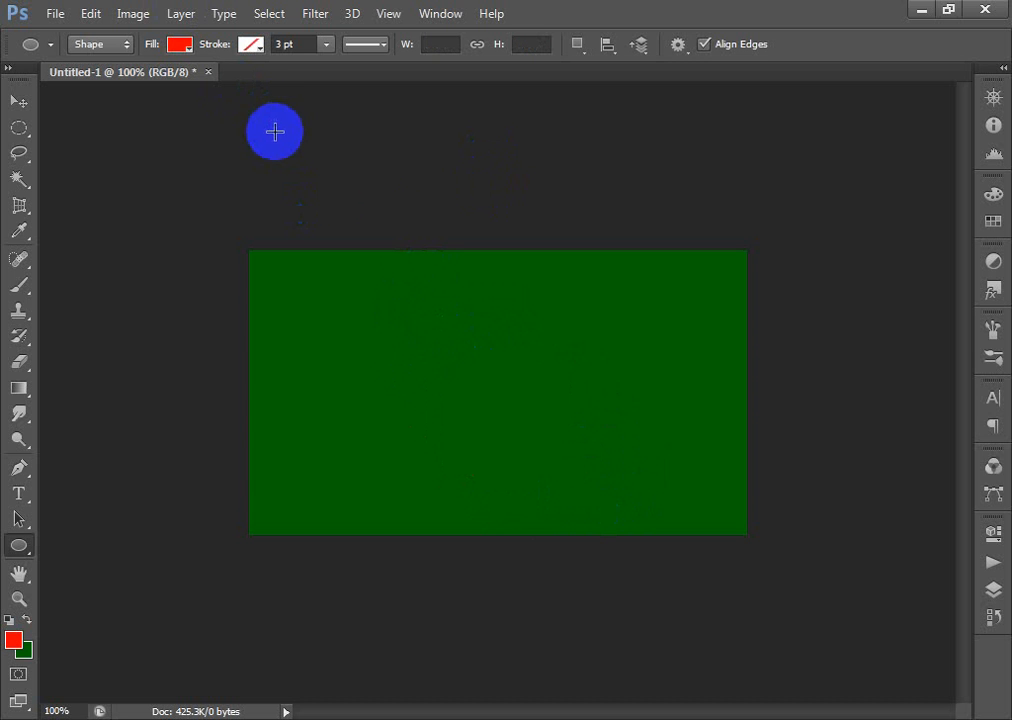
Create a red circle of exactly 220 × 220 px on the green canvas, without the From Center option.
click(414, 327)
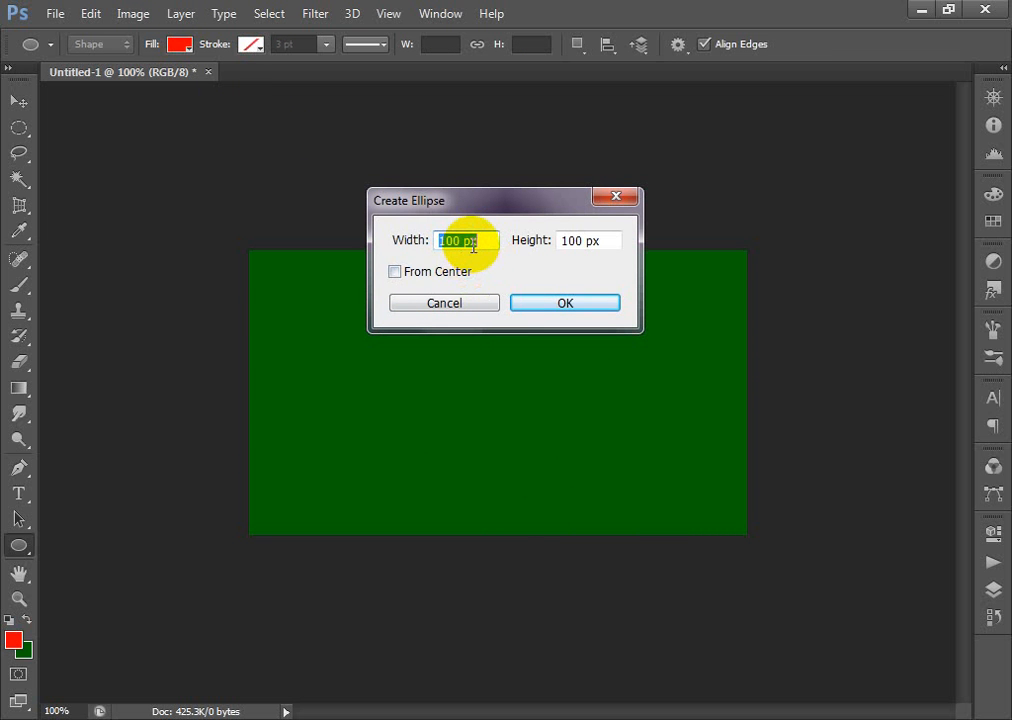
text(220)
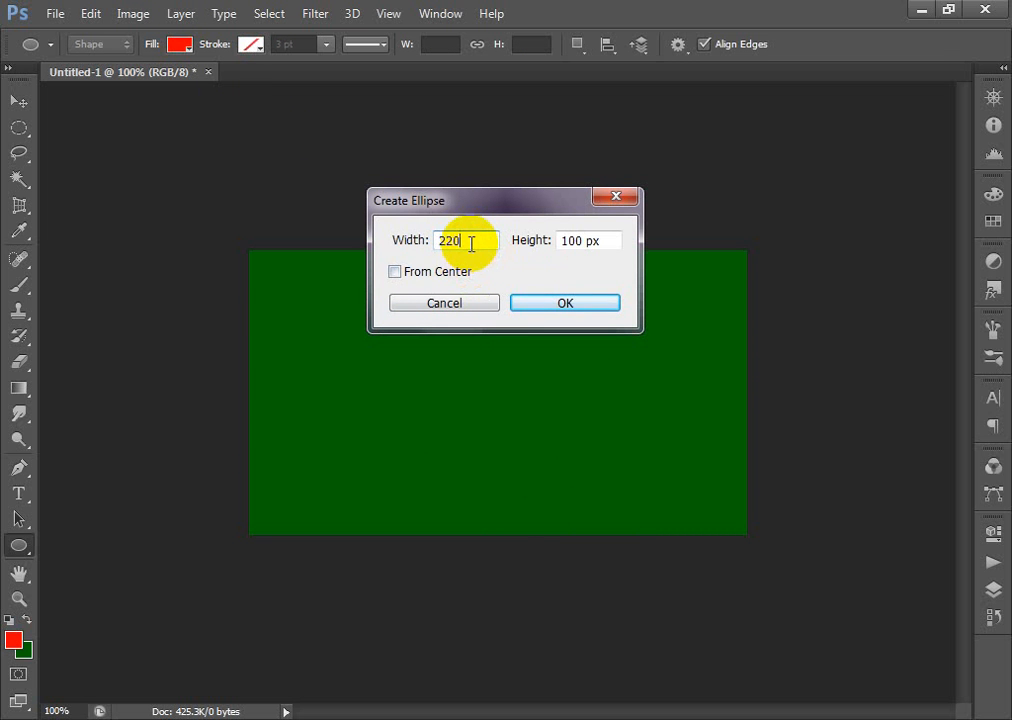
click(700, 174)
click(540, 246)
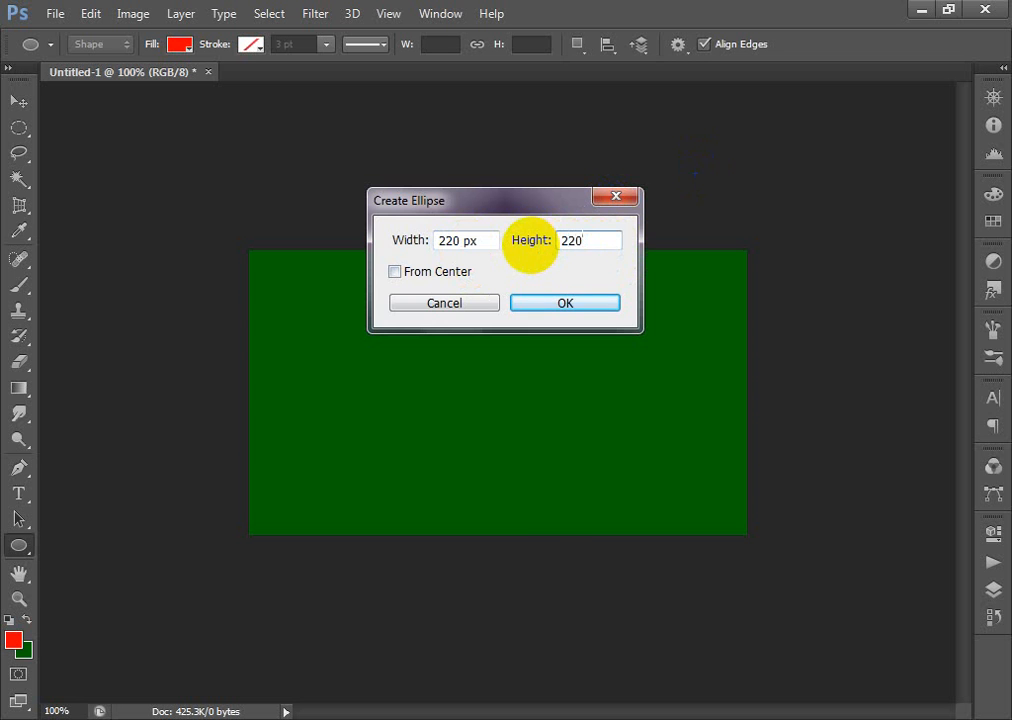
key(Return)
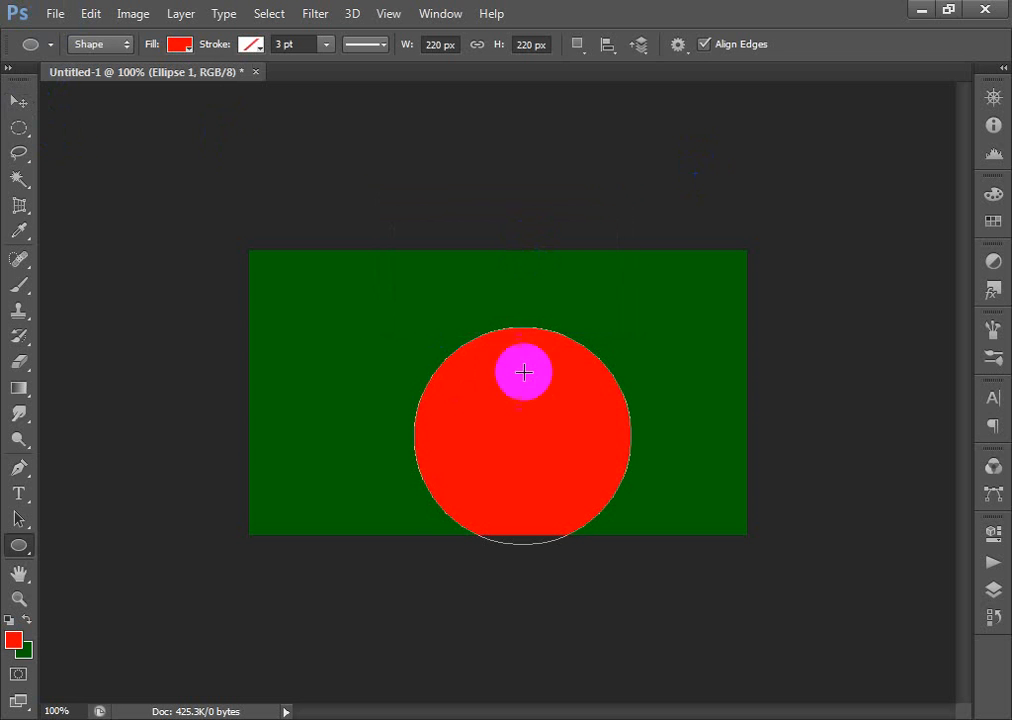
Move the 220 px red circle to the centre of the green canvas with the Move tool.
click(21, 101)
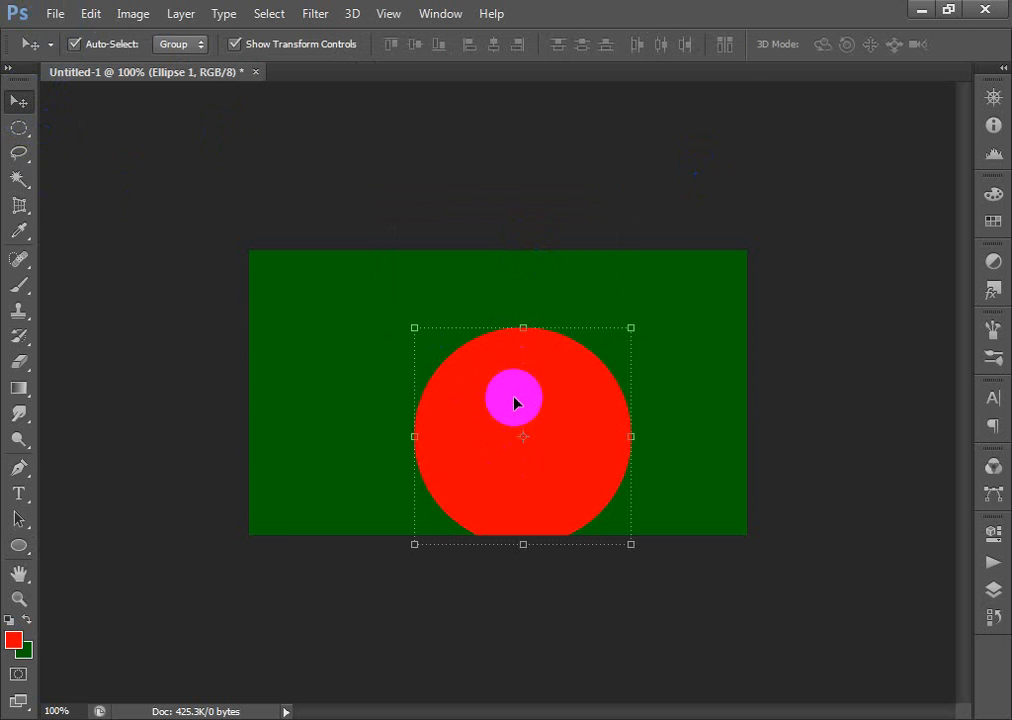
drag(515, 400, 490, 359)
click(404, 429)
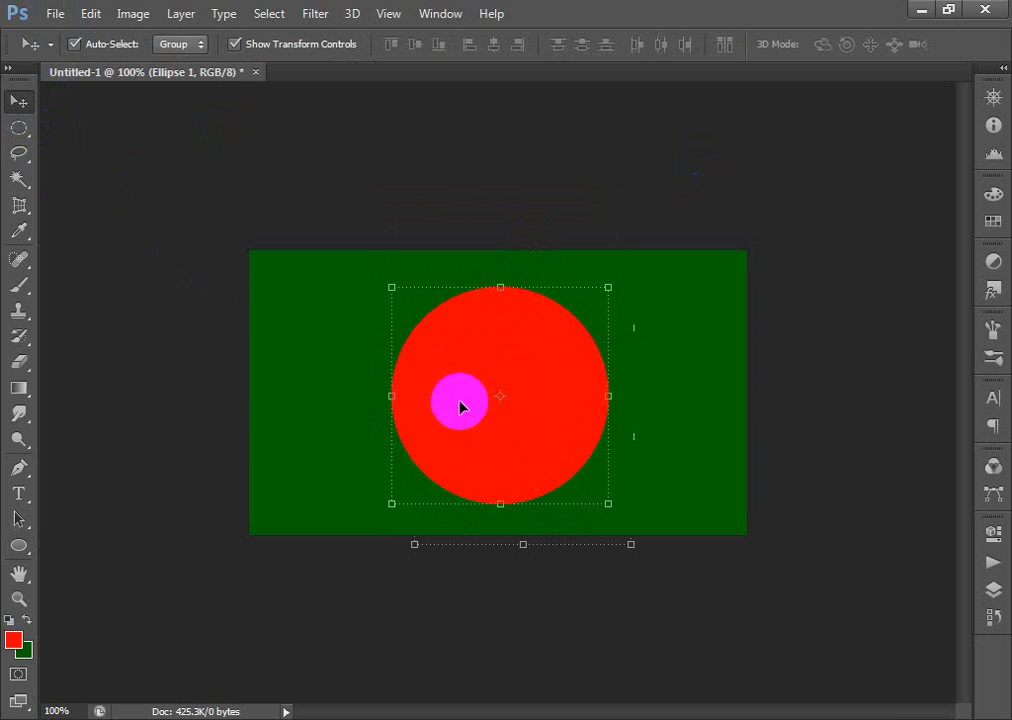
Undo and redo the circle's move several times, and step back in history until the 220 px circle is removed.
key(ctrl+z)
key(ctrl+z)
key(ctrl+z)
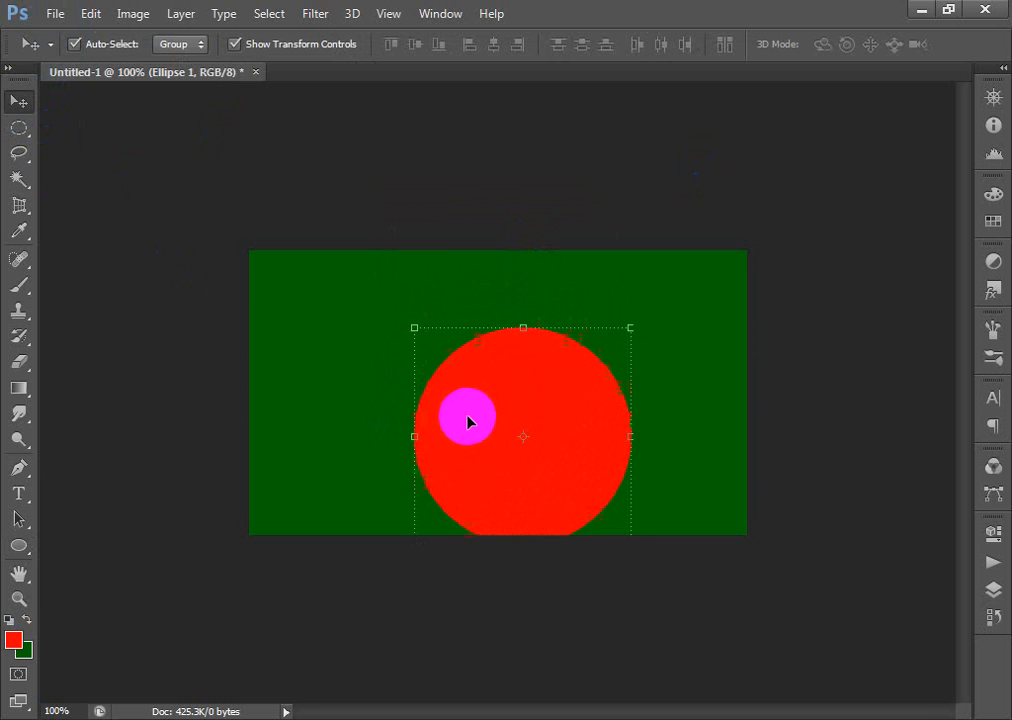
key(ctrl+z)
key(ctrl+z)
key(ctrl+z)
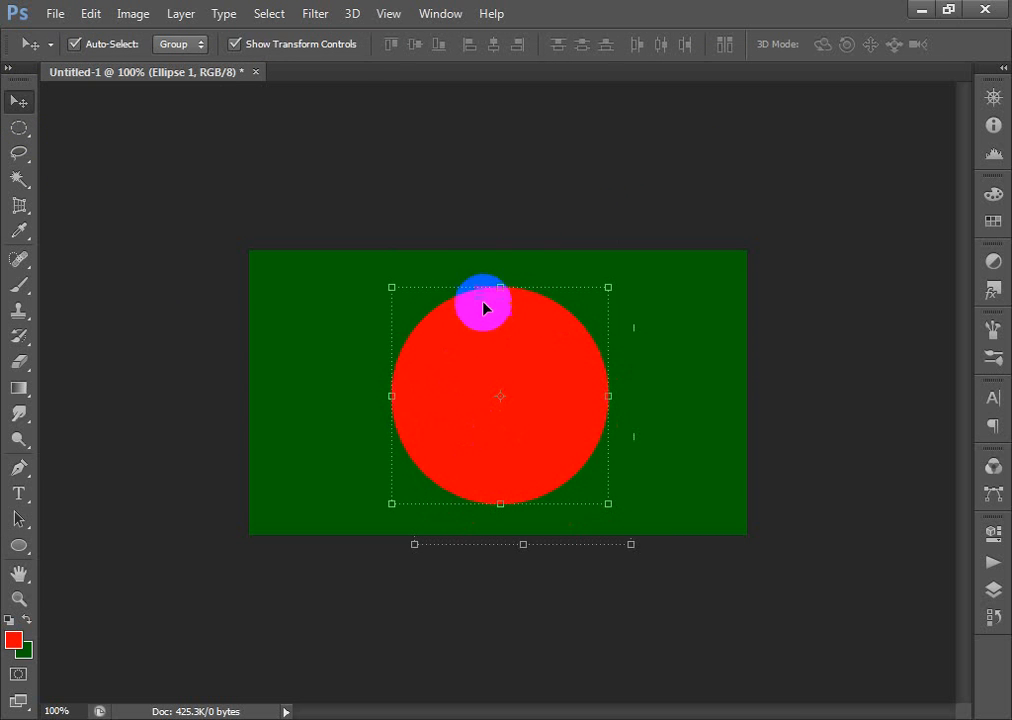
key(ctrl+alt+z)
key(ctrl+alt+z)
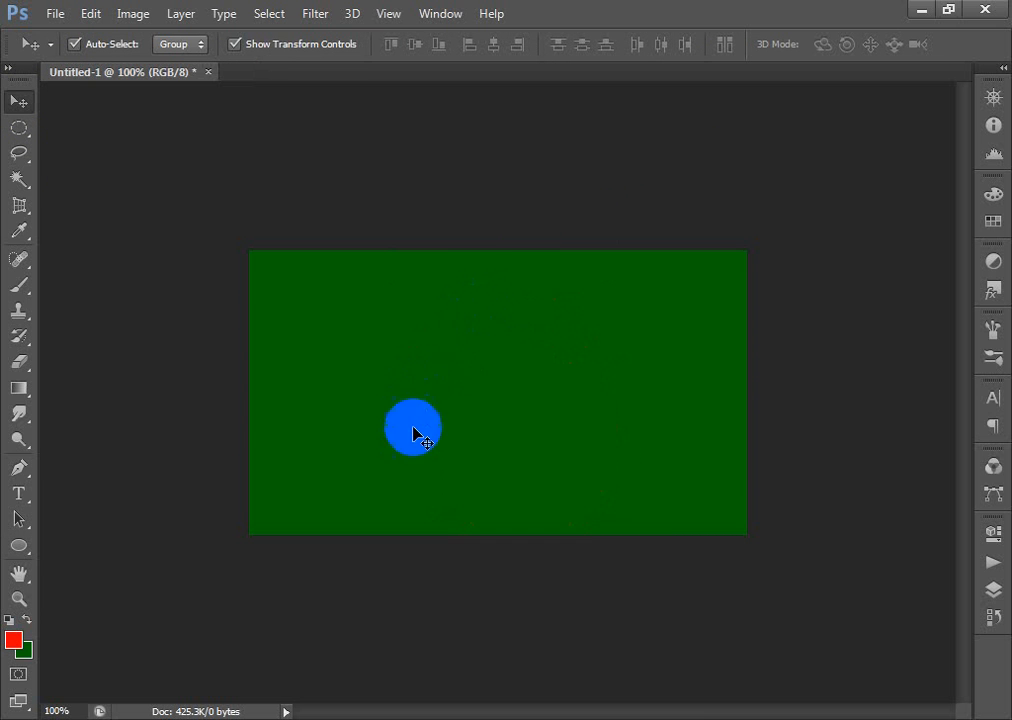
Create a red circle of exactly 200 × 200 px on the green canvas with the Ellipse tool.
click(17, 549)
click(454, 377)
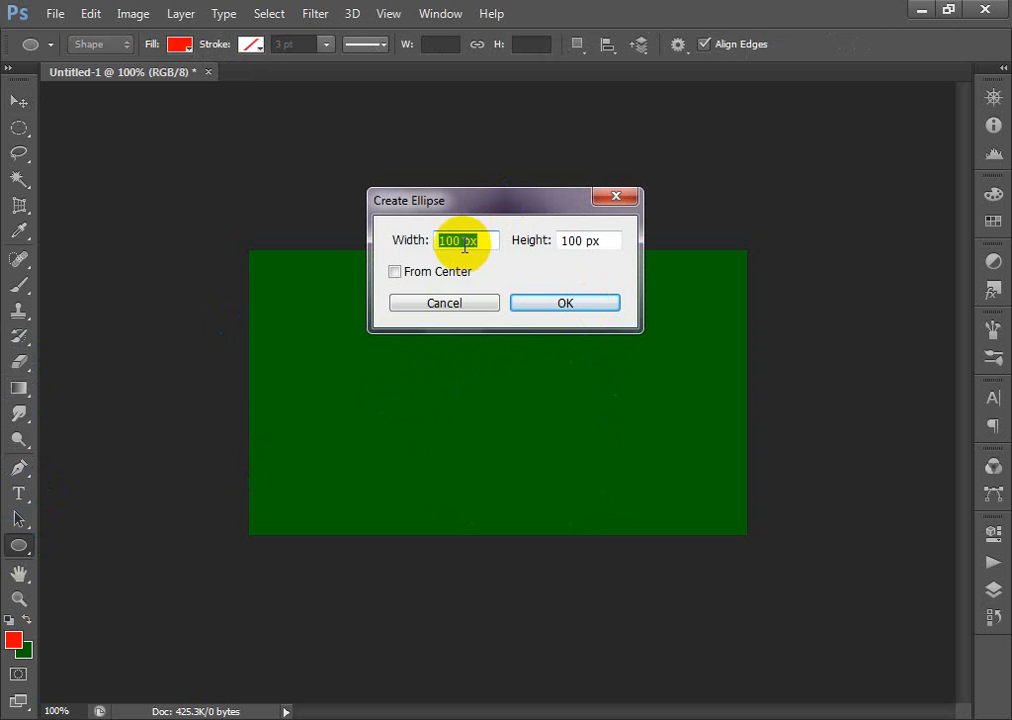
text(20)
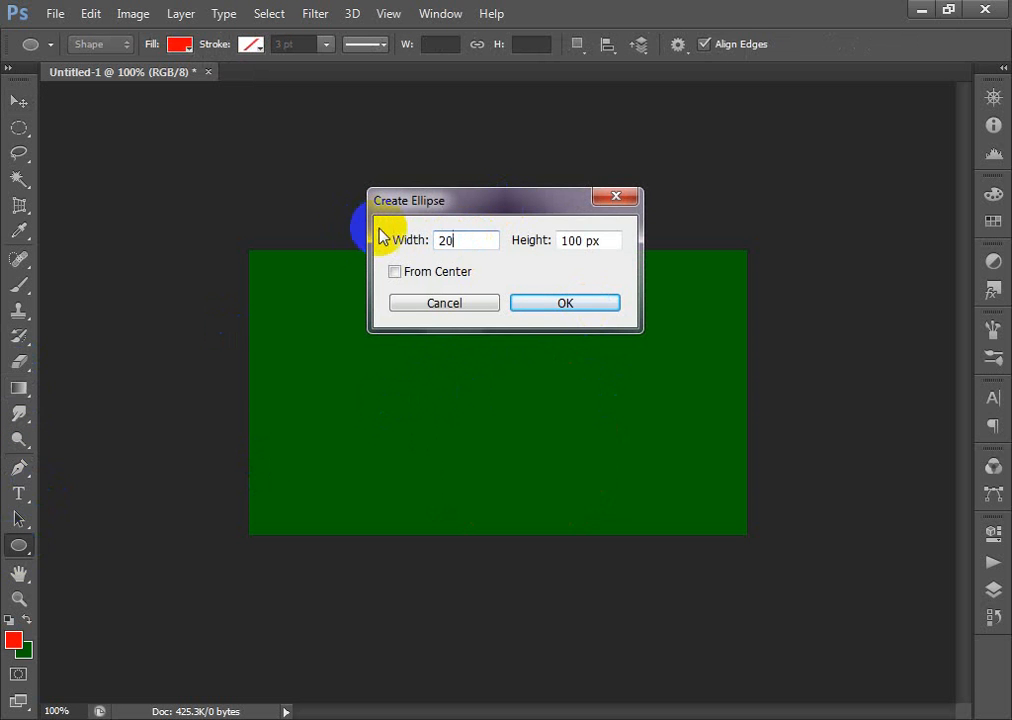
text(0)
click(610, 242)
text(2)
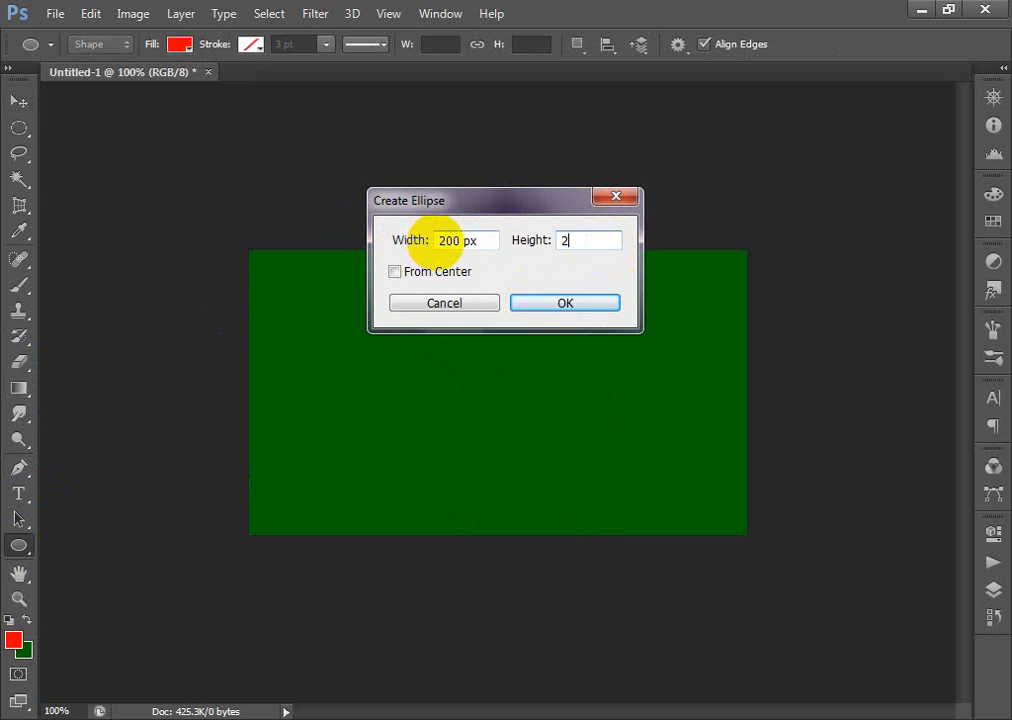
click(565, 303)
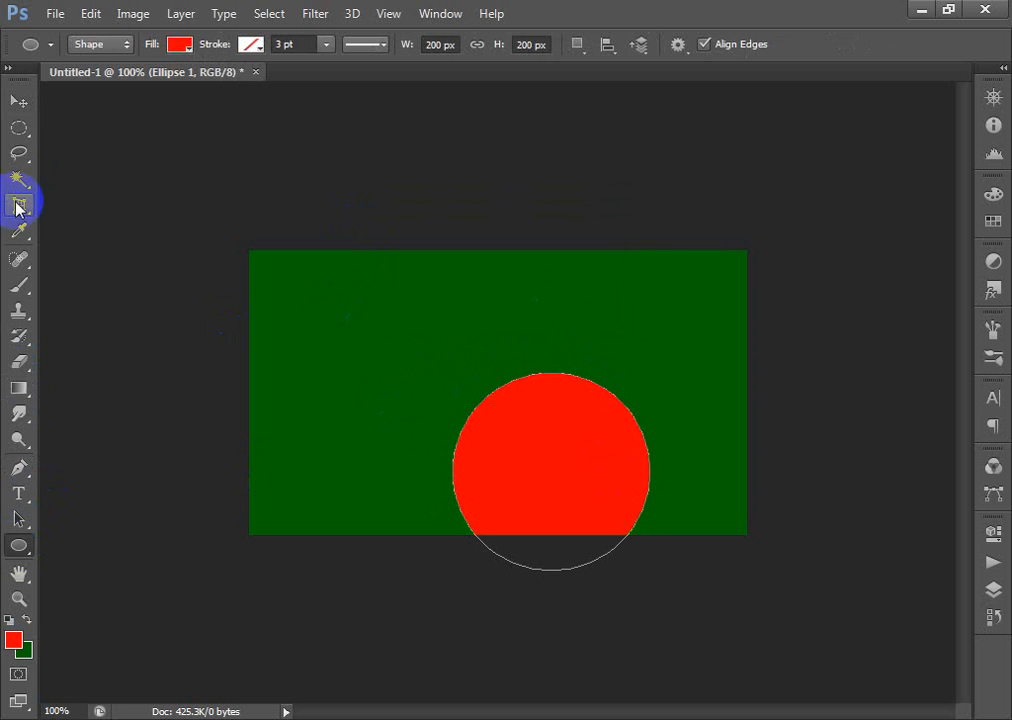
Move the 200 px red circle to the centre of the green canvas with the Move tool.
click(19, 104)
drag(533, 420, 468, 337)
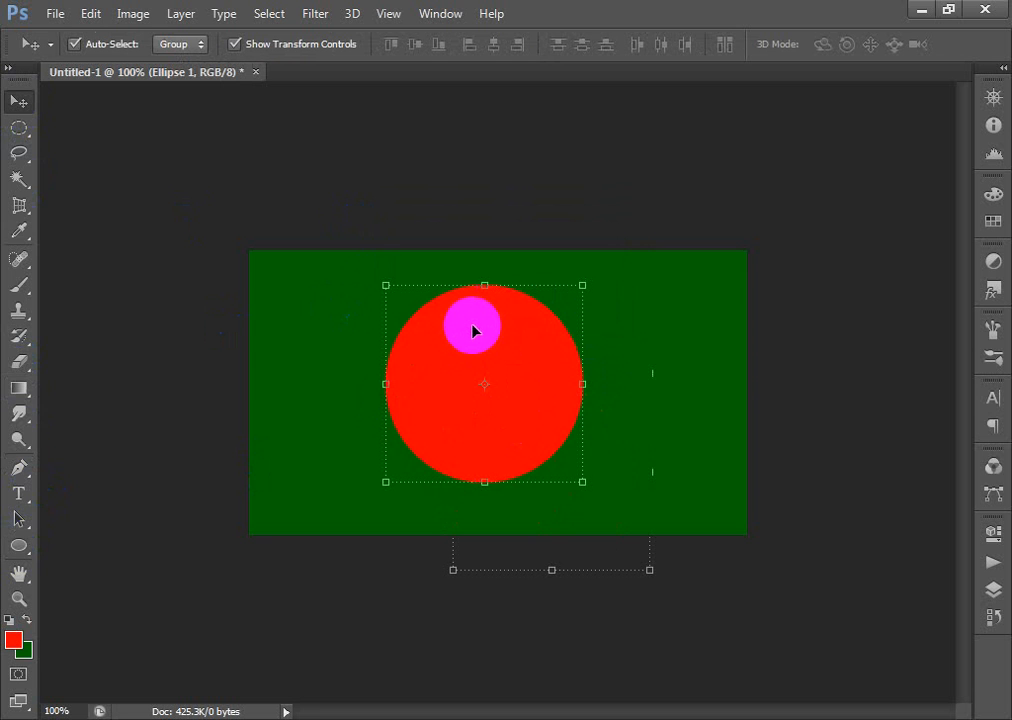
drag(472, 329, 476, 350)
drag(480, 346, 470, 350)
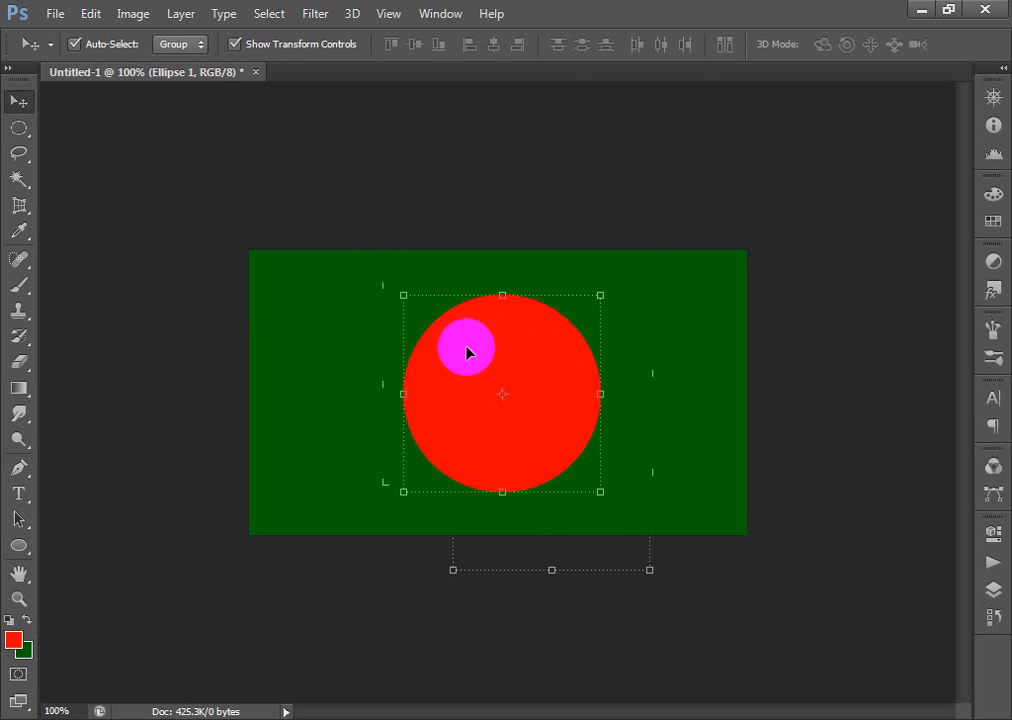
Look through the circle's mask properties, the default actions and the document's history, and collapse them again.
click(991, 568)
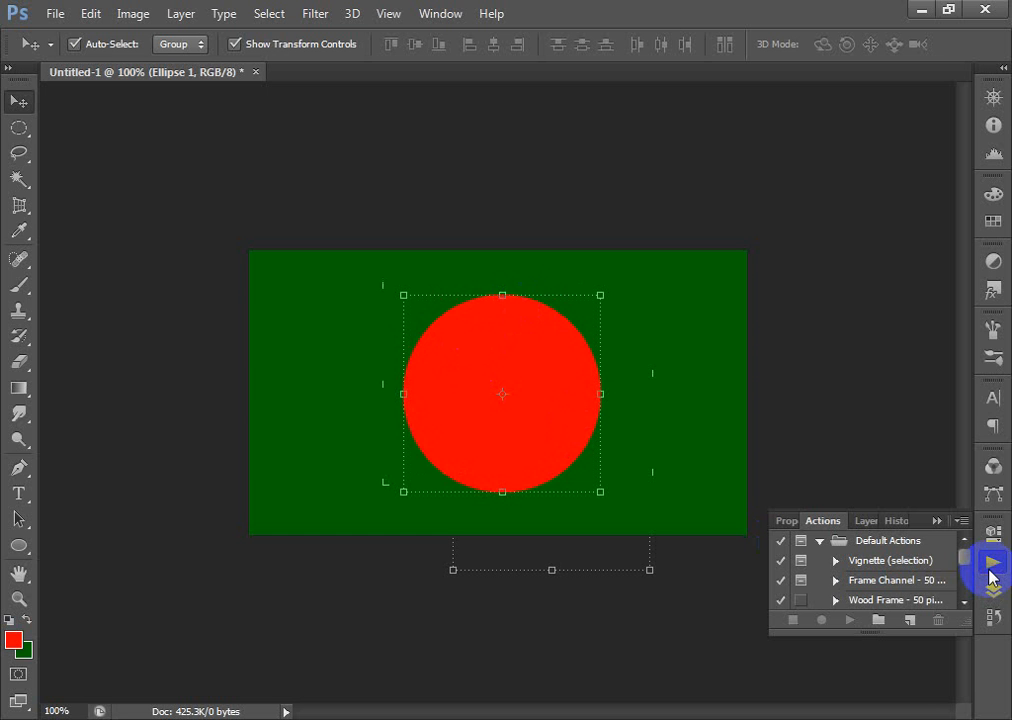
click(790, 521)
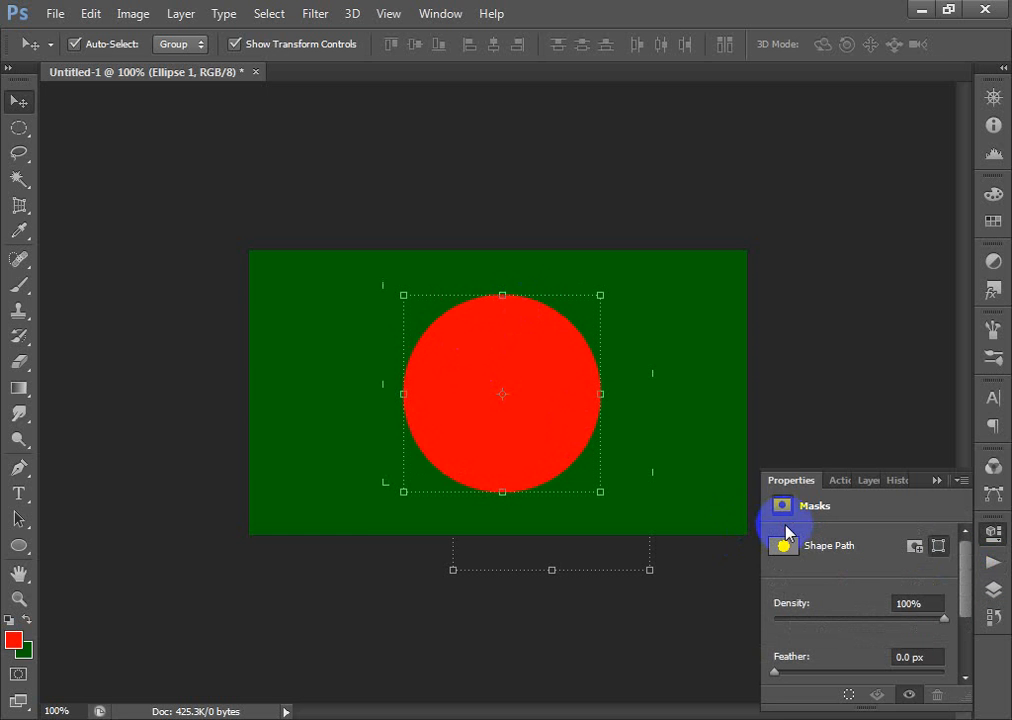
click(839, 483)
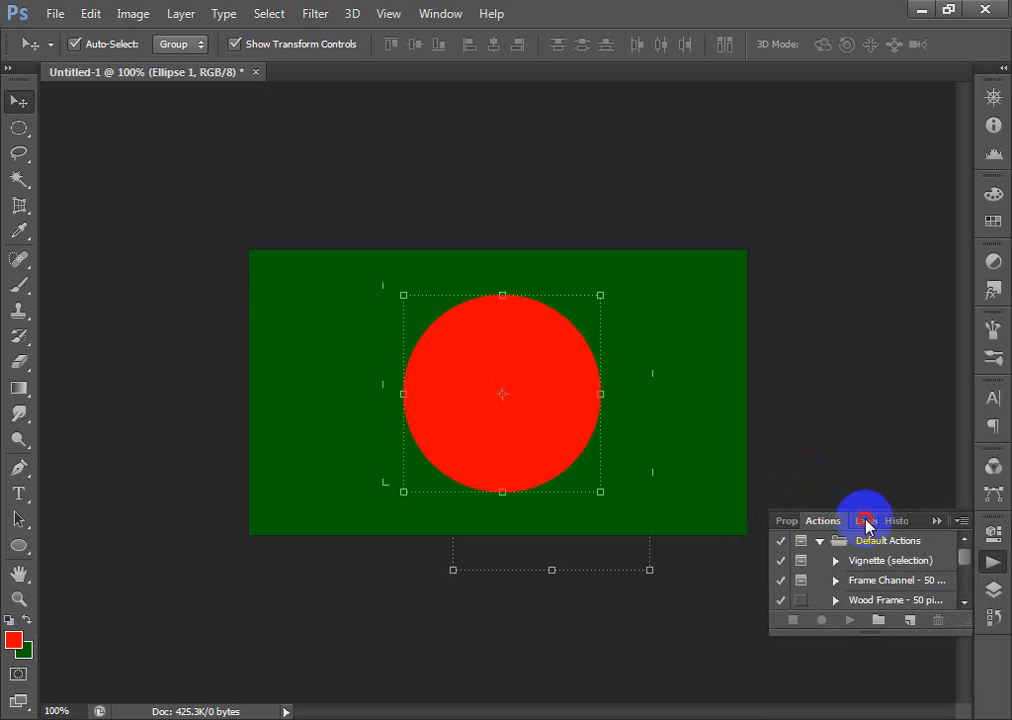
click(866, 522)
click(883, 519)
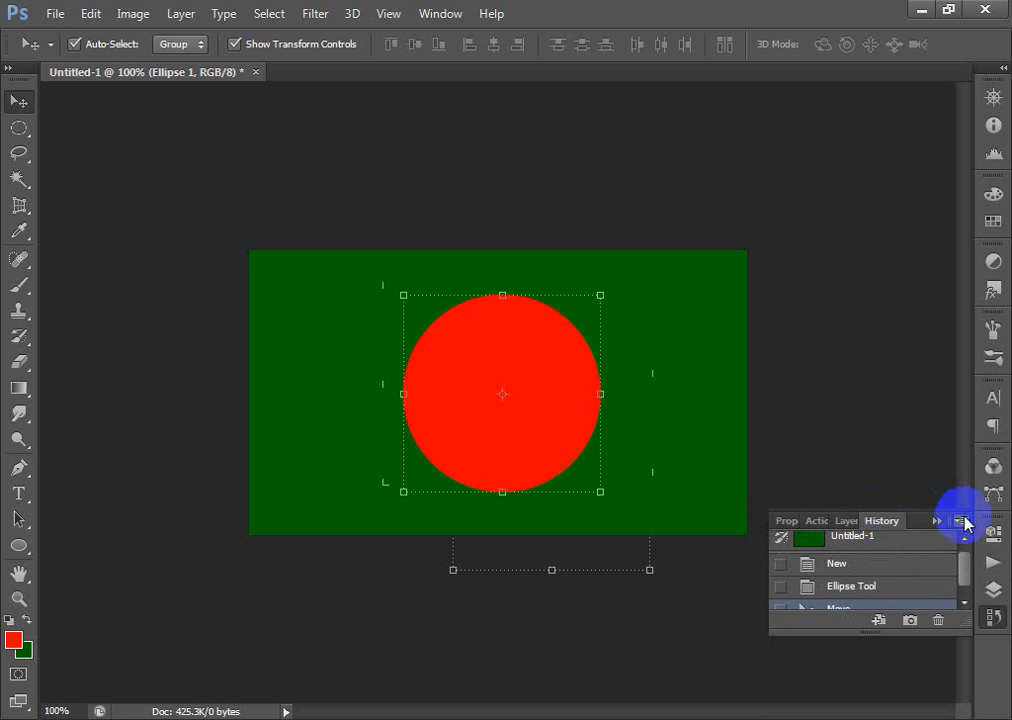
click(992, 562)
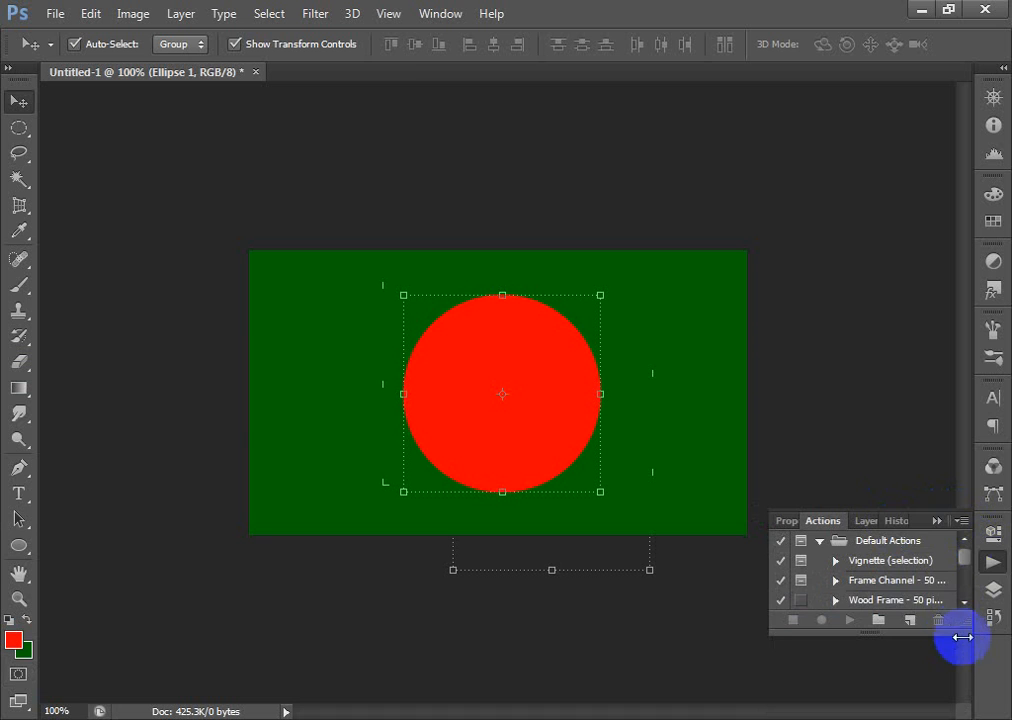
click(994, 563)
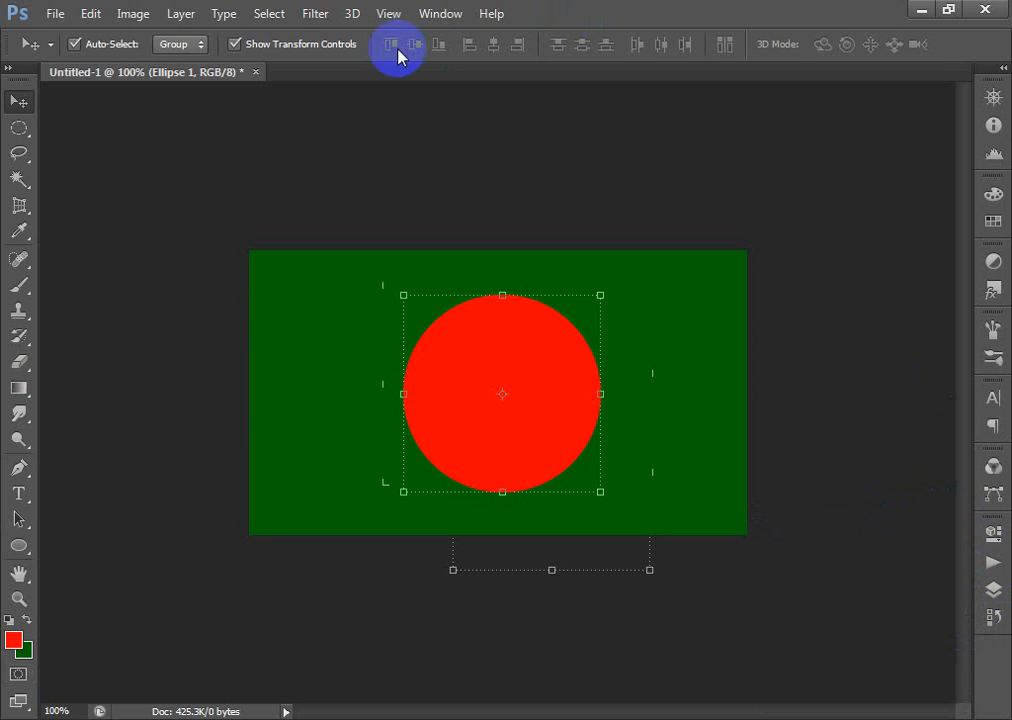
Display the document's layers and select the red circle on the canvas.
click(438, 15)
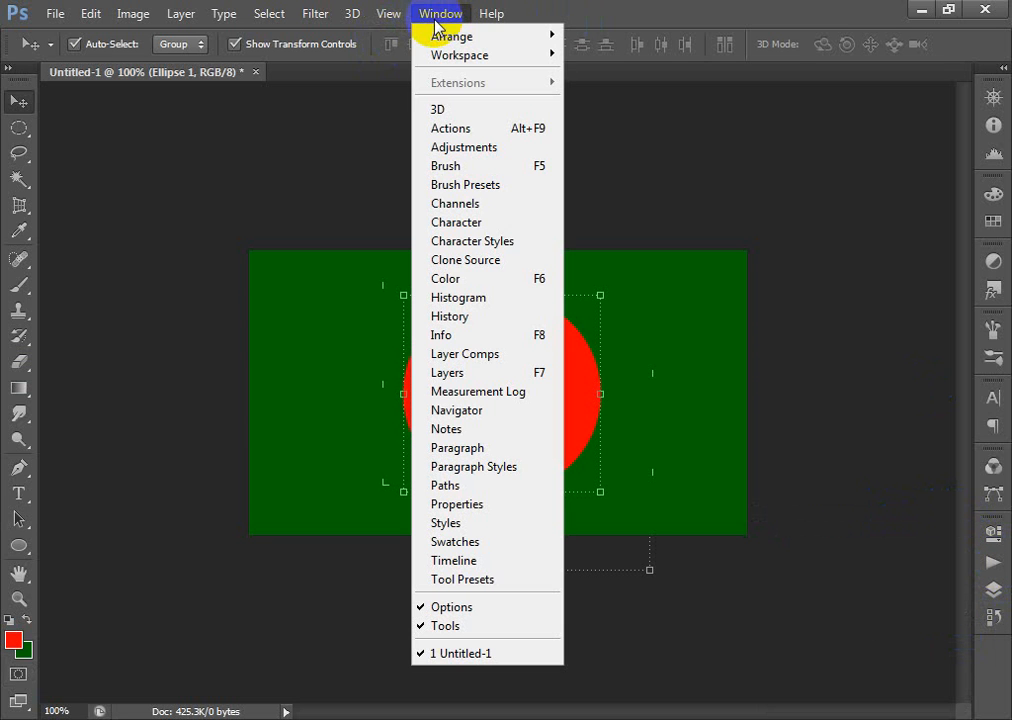
click(452, 375)
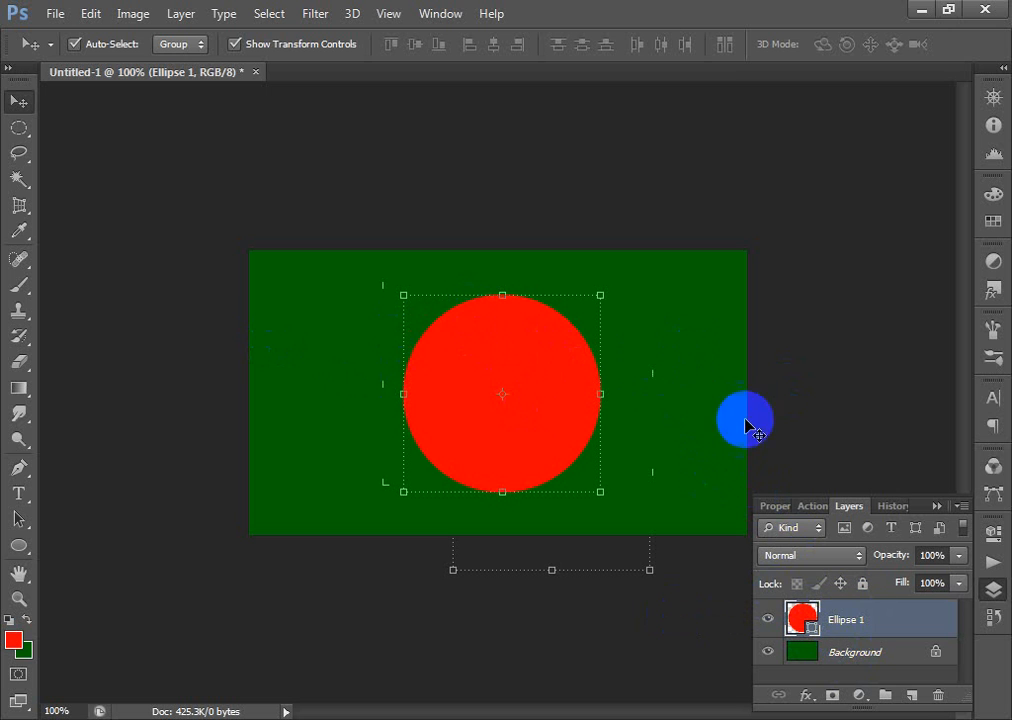
click(570, 340)
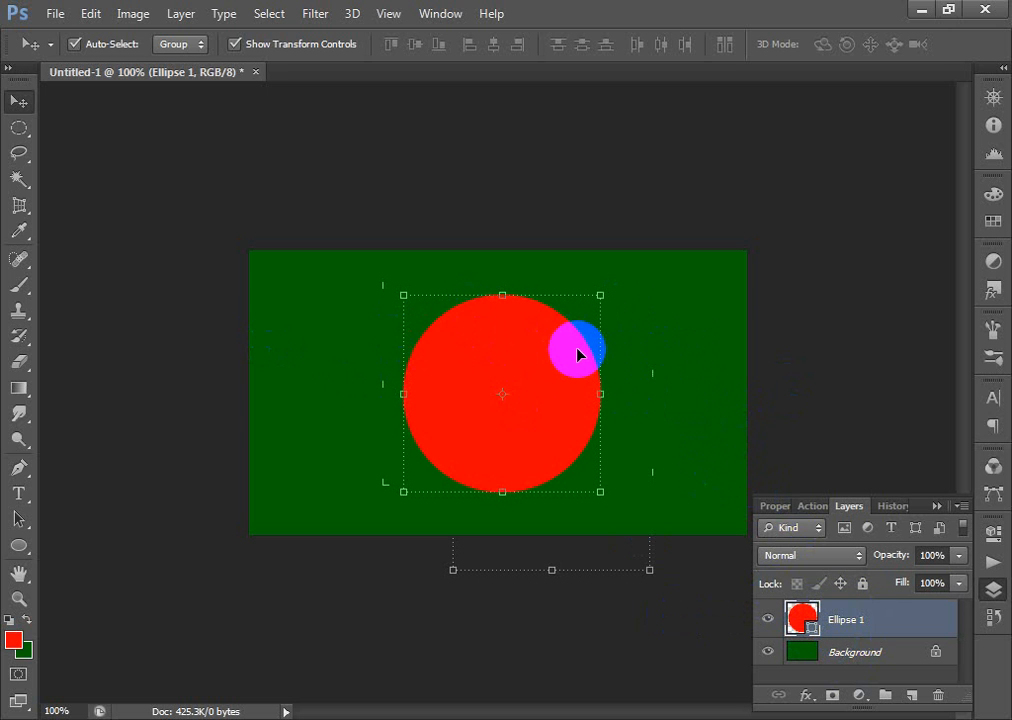
Try to move the red circle on the canvas while the Background layer is active.
click(889, 656)
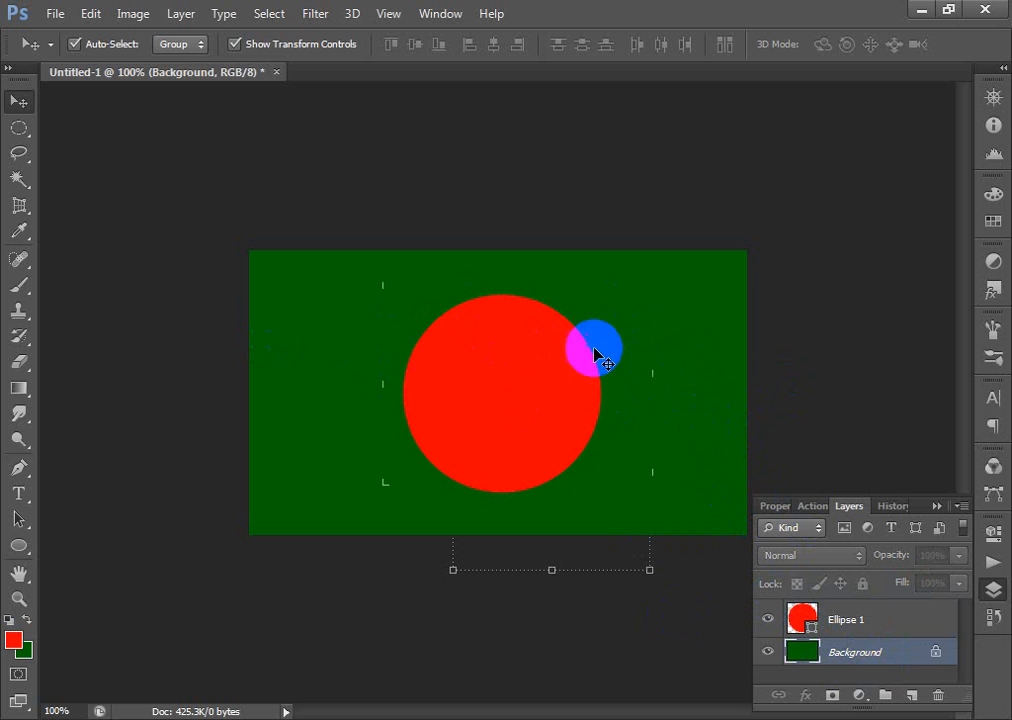
click(549, 368)
drag(549, 368, 429, 368)
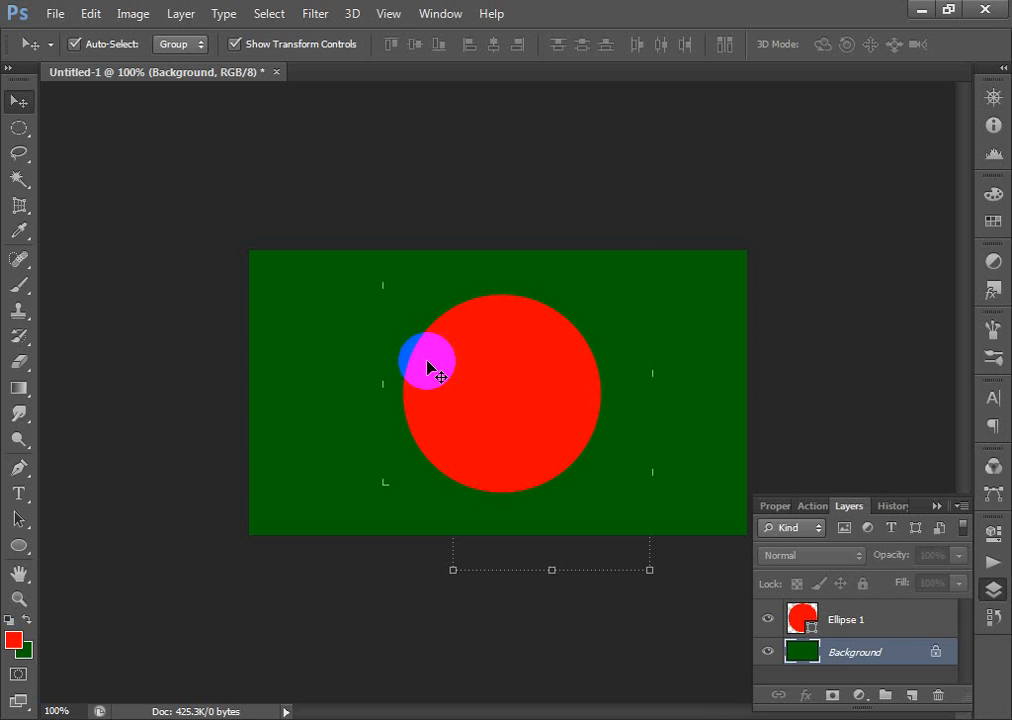
drag(429, 368, 429, 368)
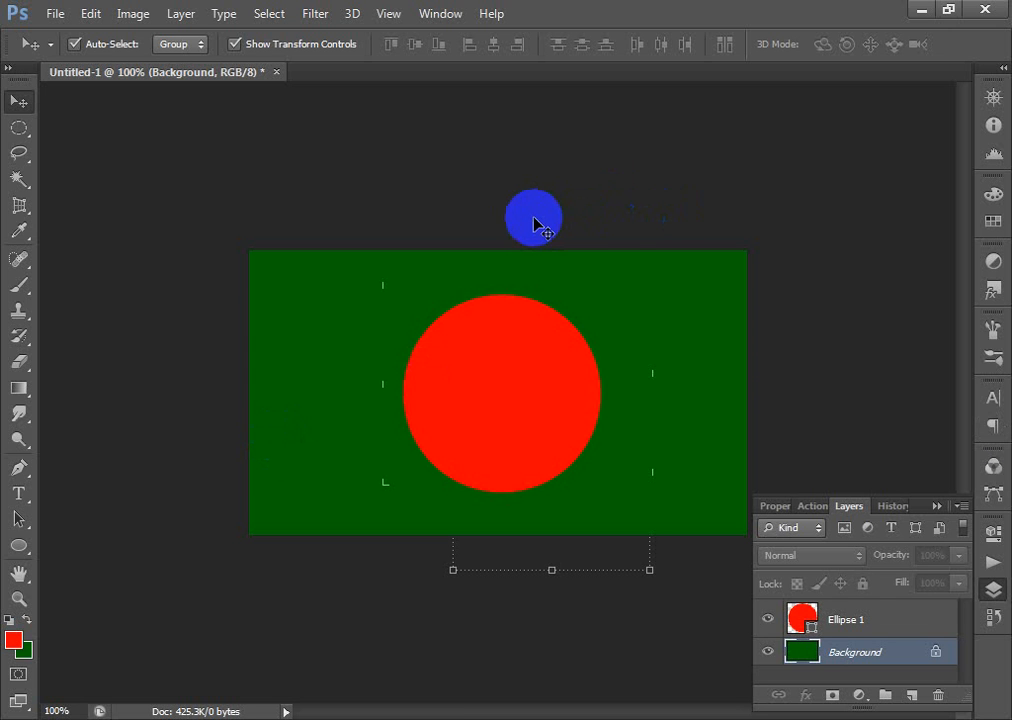
drag(576, 373, 544, 361)
drag(599, 389, 478, 393)
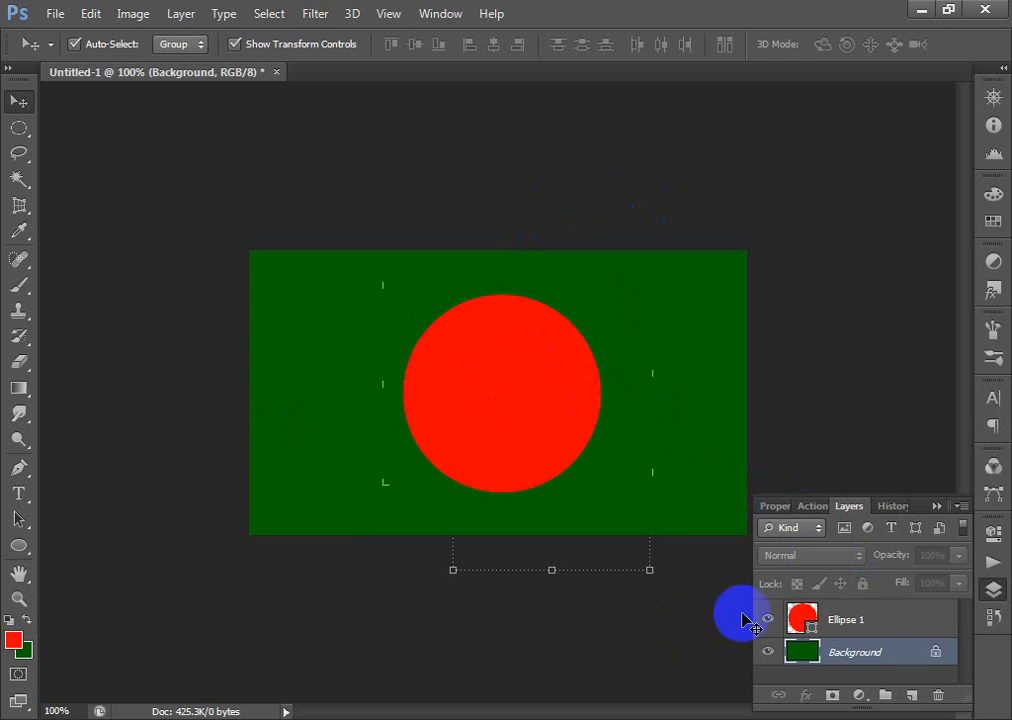
Select the Ellipse 1 and Background layers together and try to move them on the canvas.
shift+click(866, 622)
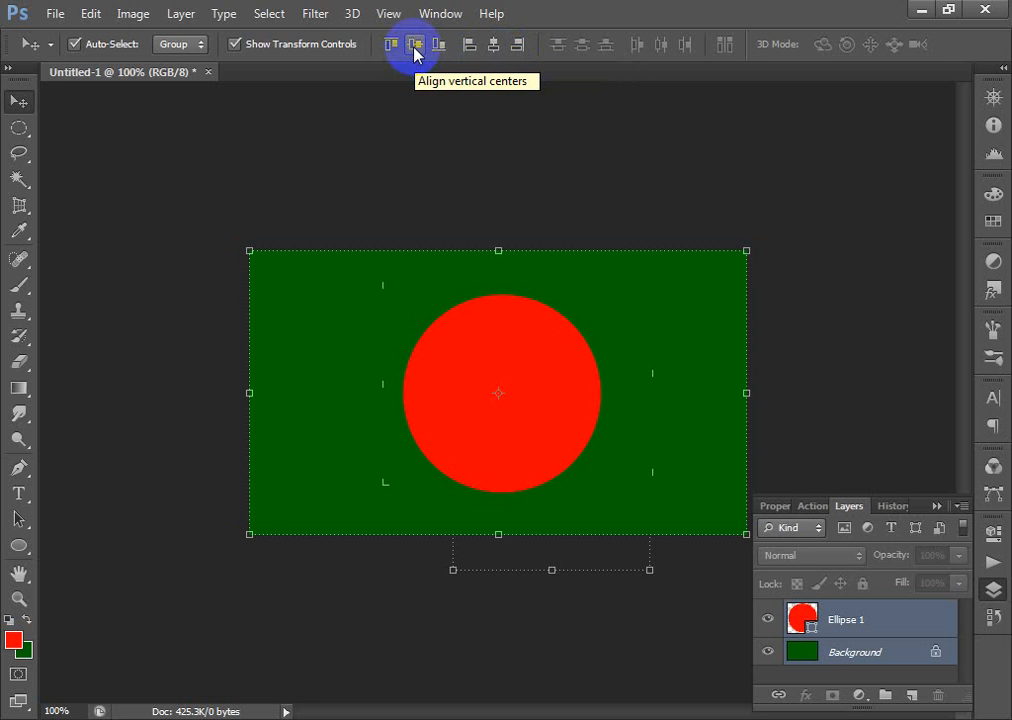
mouse_move(503, 385)
mouse_down()
mouse_move(508, 407)
mouse_move(501, 381)
mouse_up()
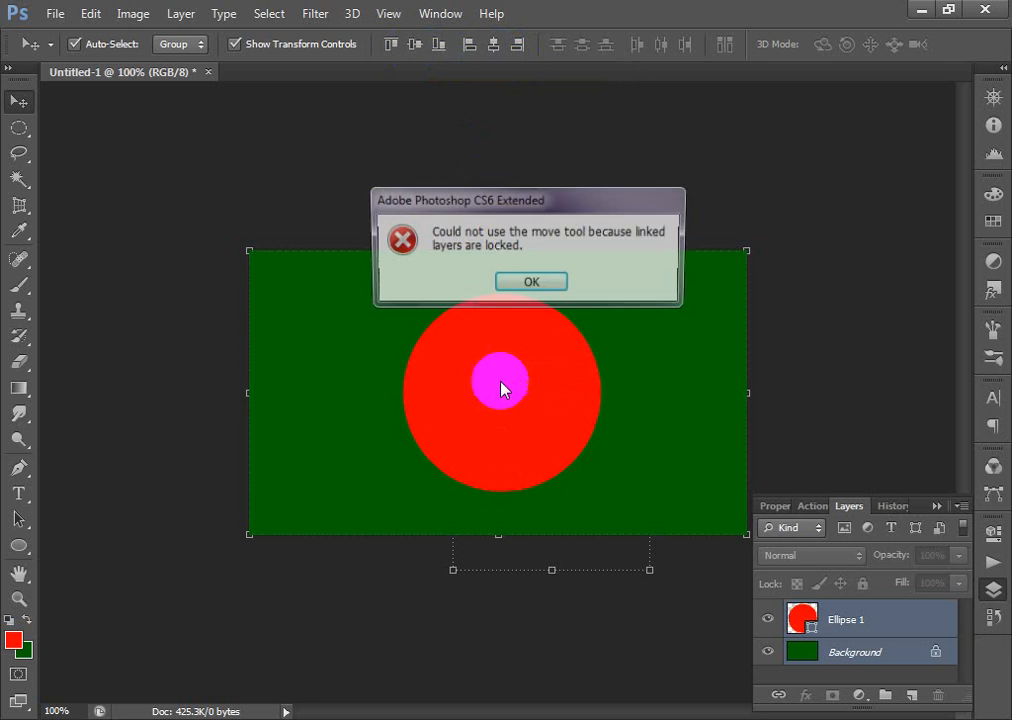
click(531, 282)
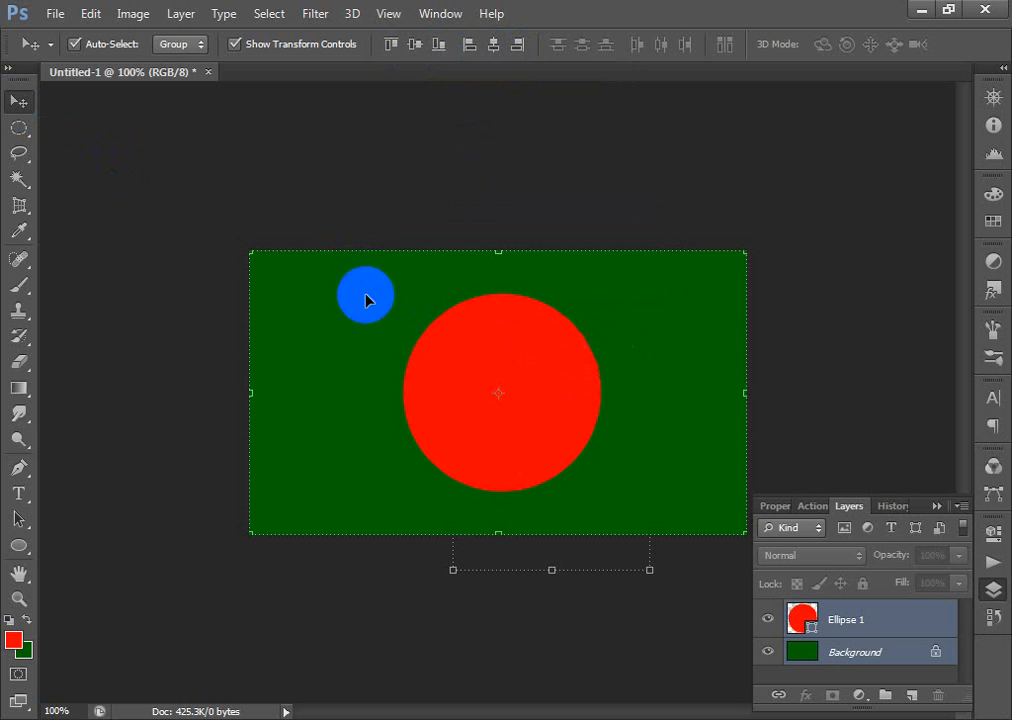
Move only the red circle off-centre to the canvas's lower-left corner, touching the left edge and half below the bottom edge.
click(881, 619)
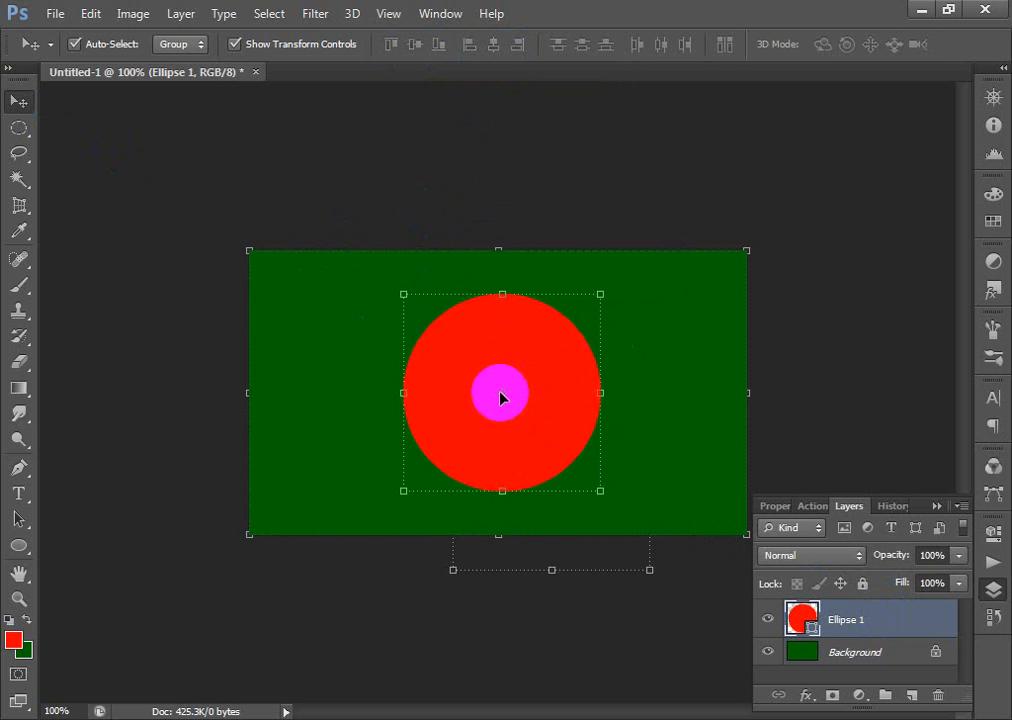
drag(501, 397, 492, 479)
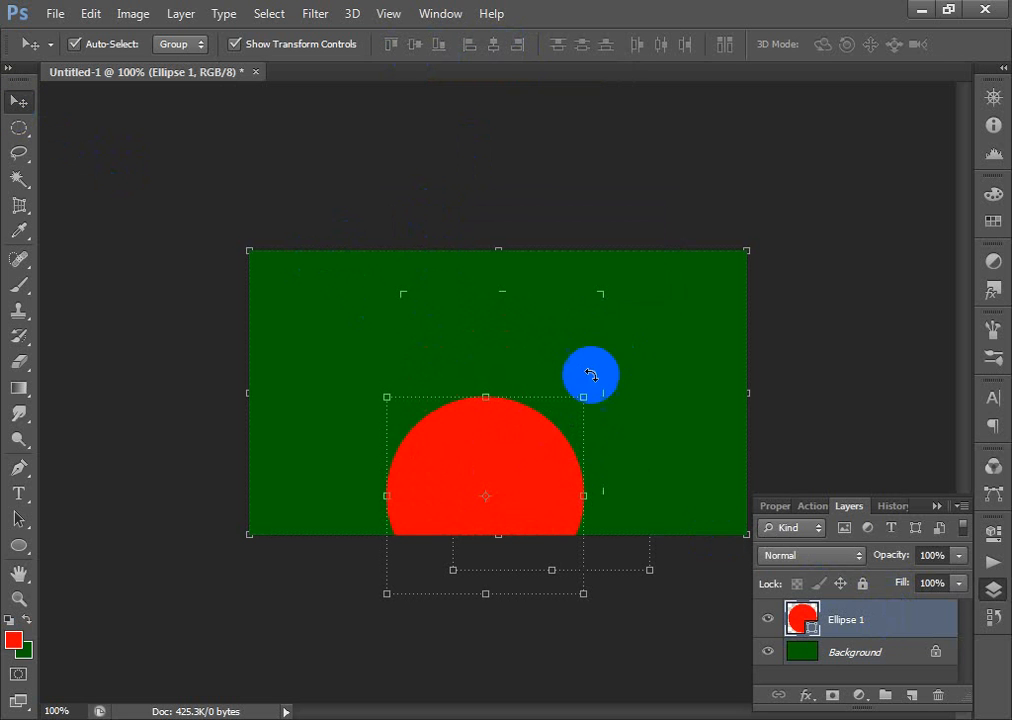
shift+click(900, 655)
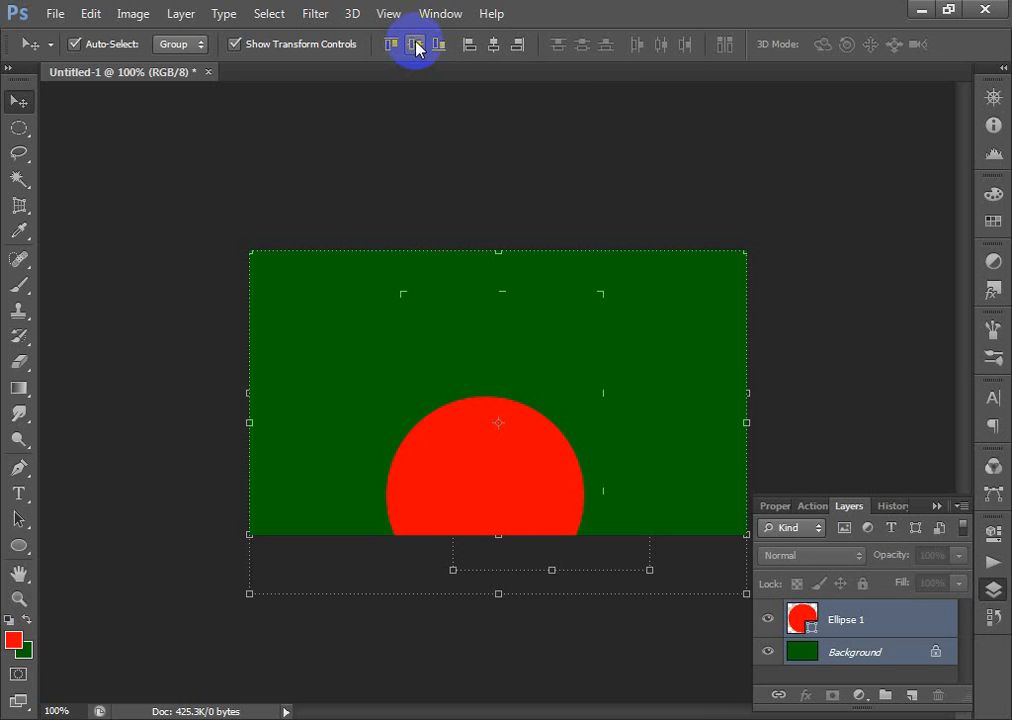
click(884, 617)
drag(528, 481, 390, 521)
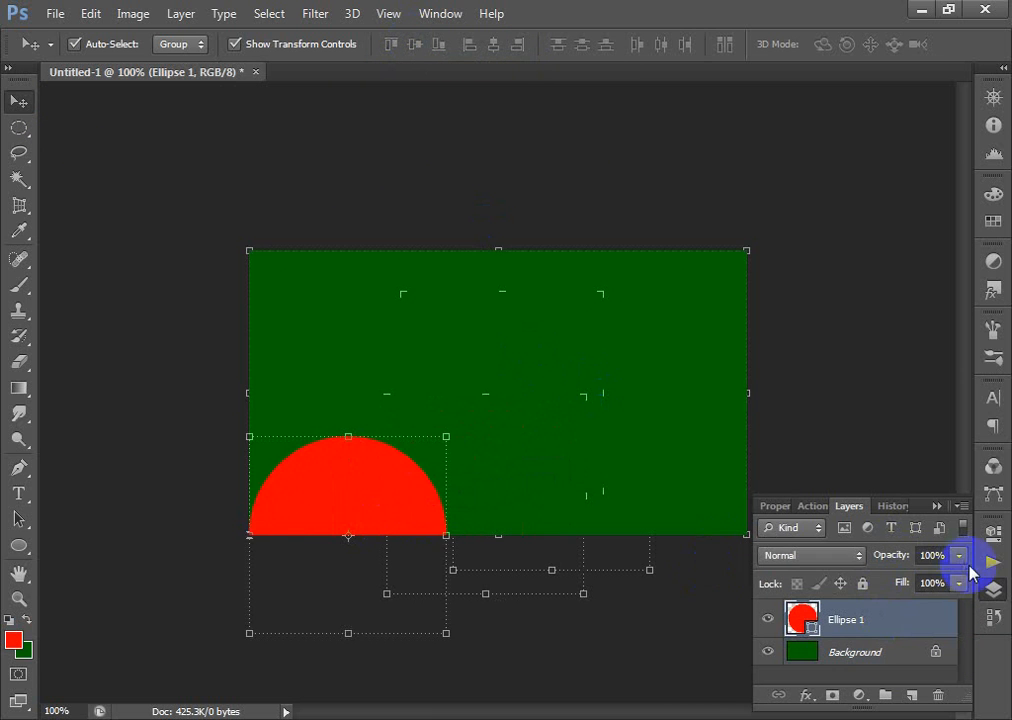
Centre the red circle on the Background layer by aligning both layers' vertical and horizontal centers.
shift+click(888, 655)
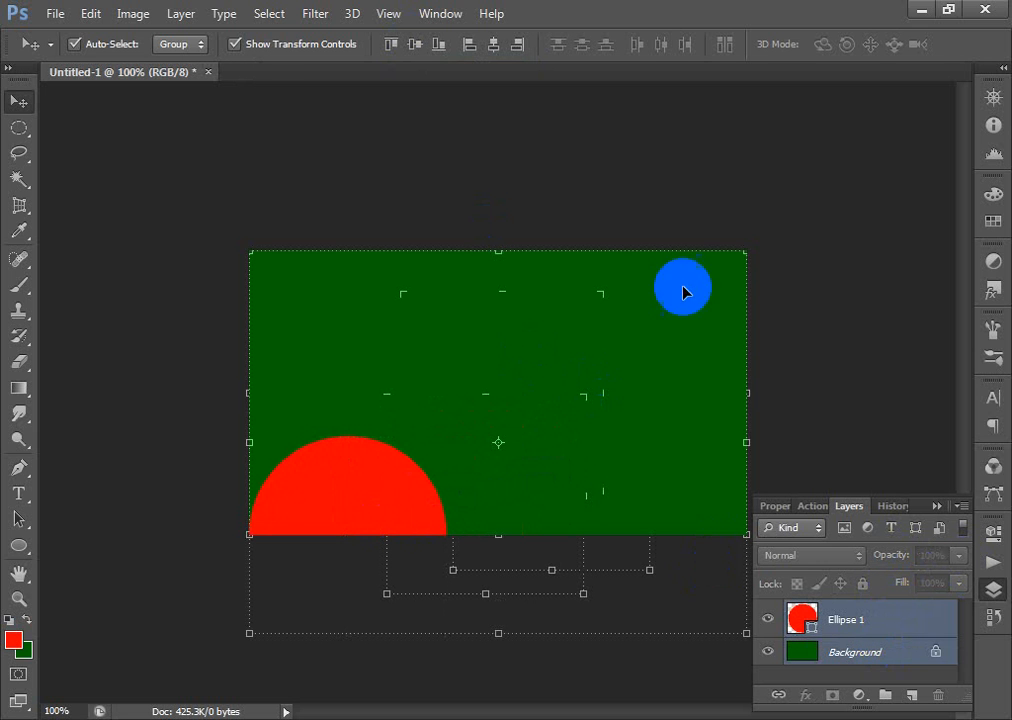
click(418, 50)
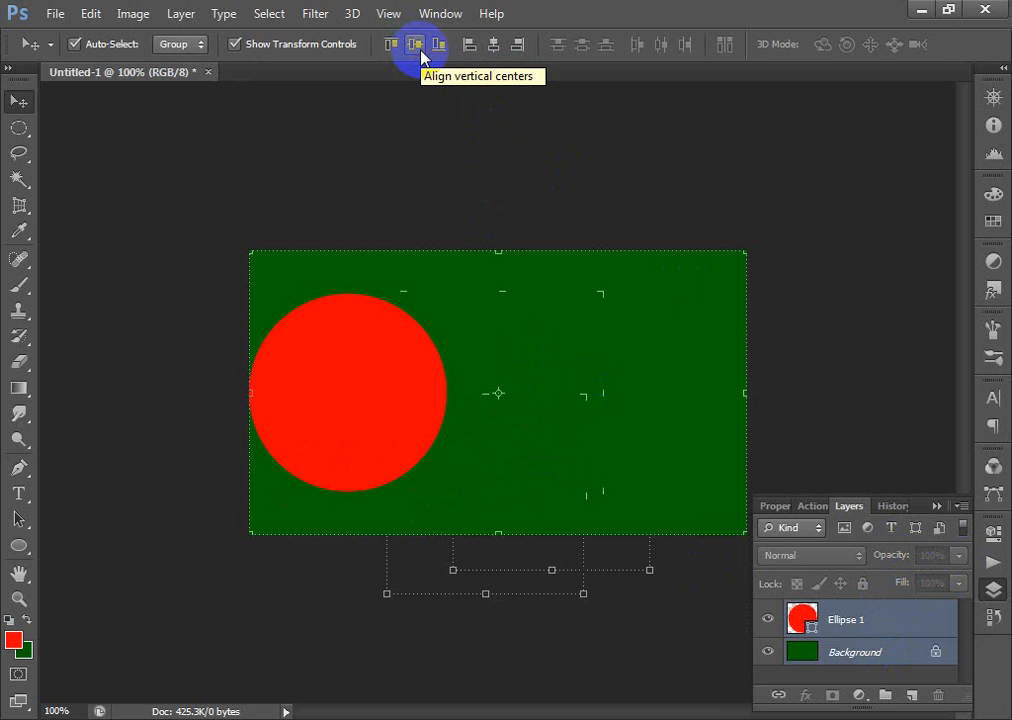
click(492, 45)
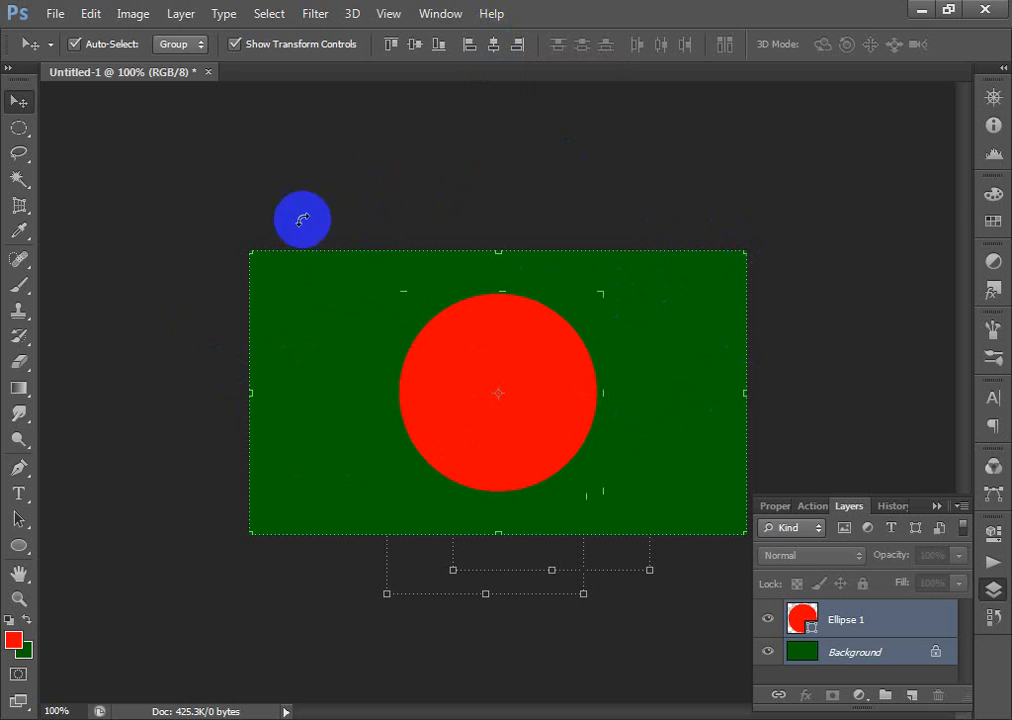
Save the document to the Desktop as Flag in JPEG format.
click(54, 14)
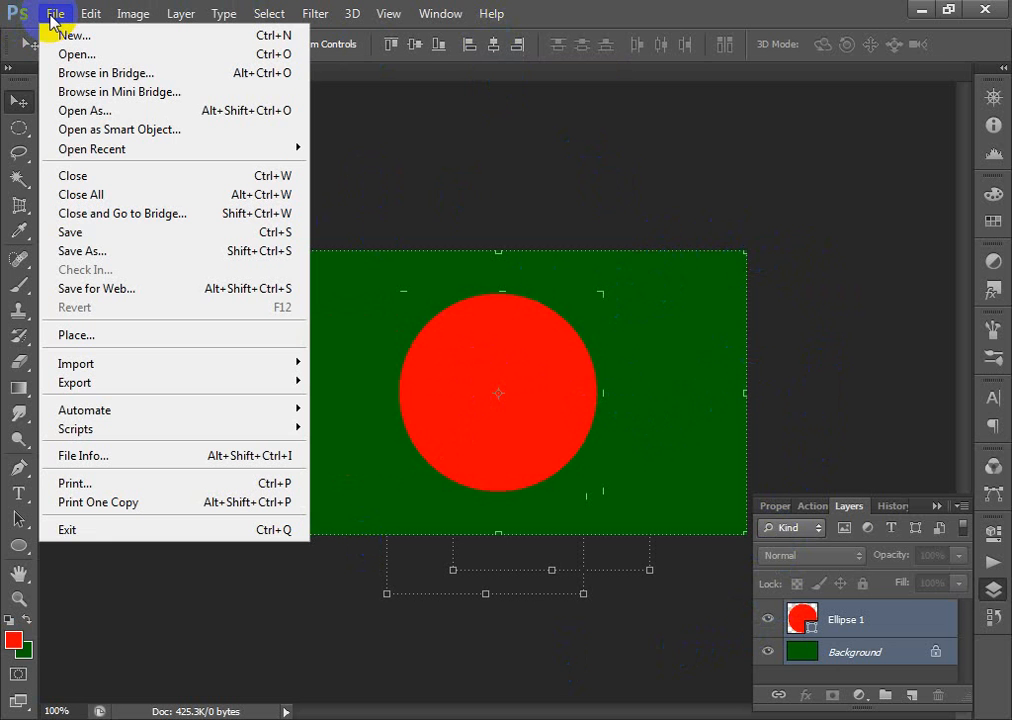
click(99, 234)
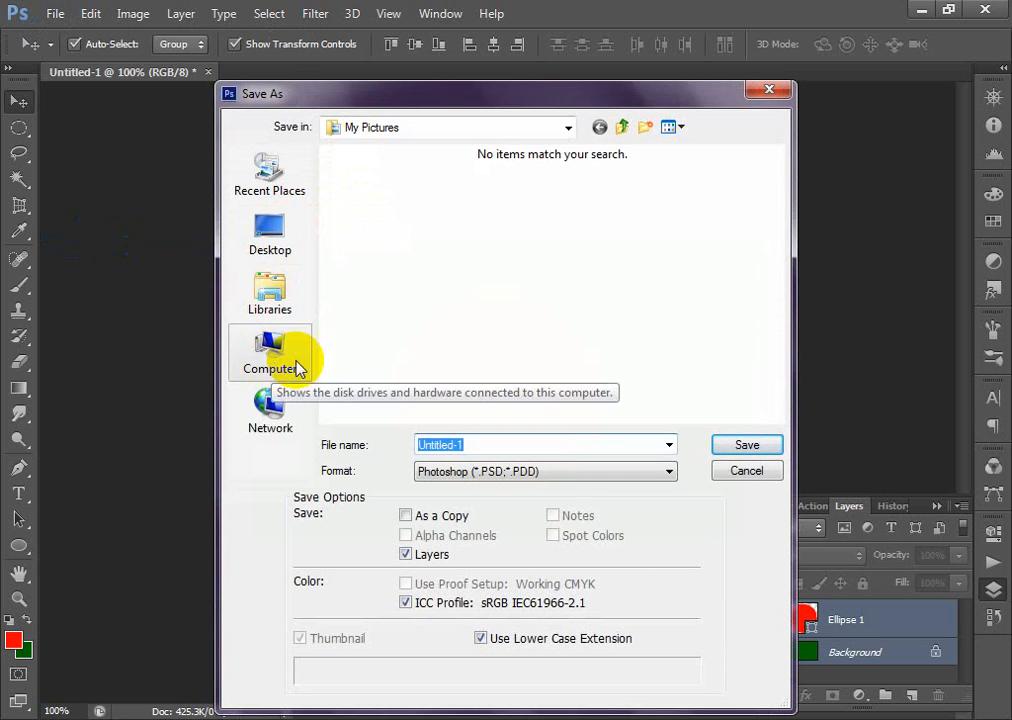
click(288, 243)
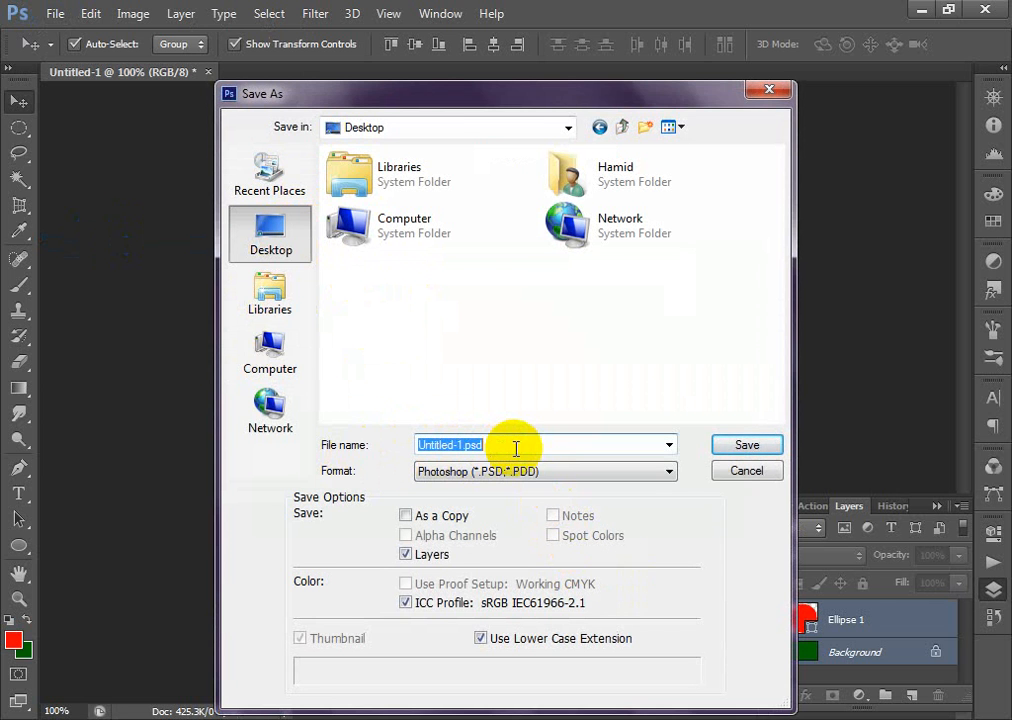
text(F)
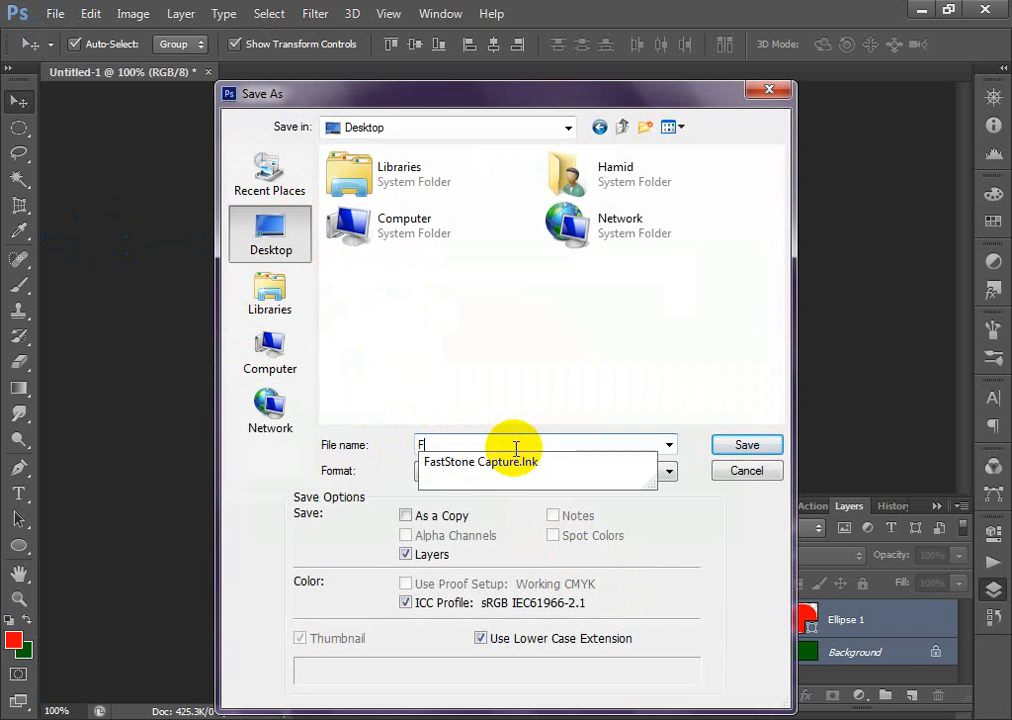
text(lag)
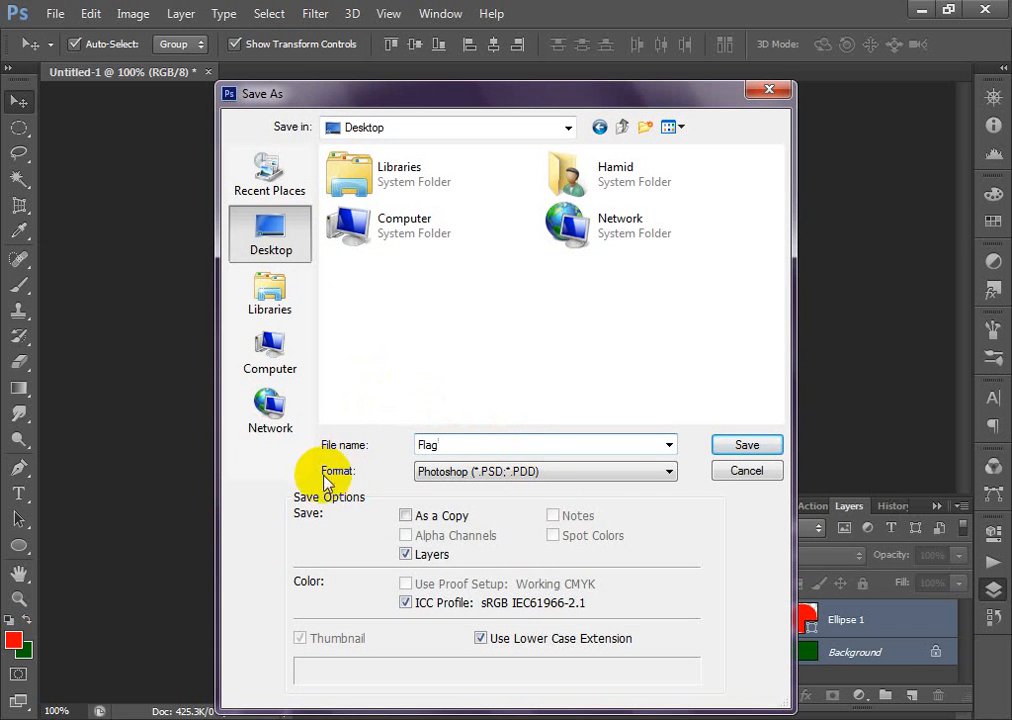
click(458, 481)
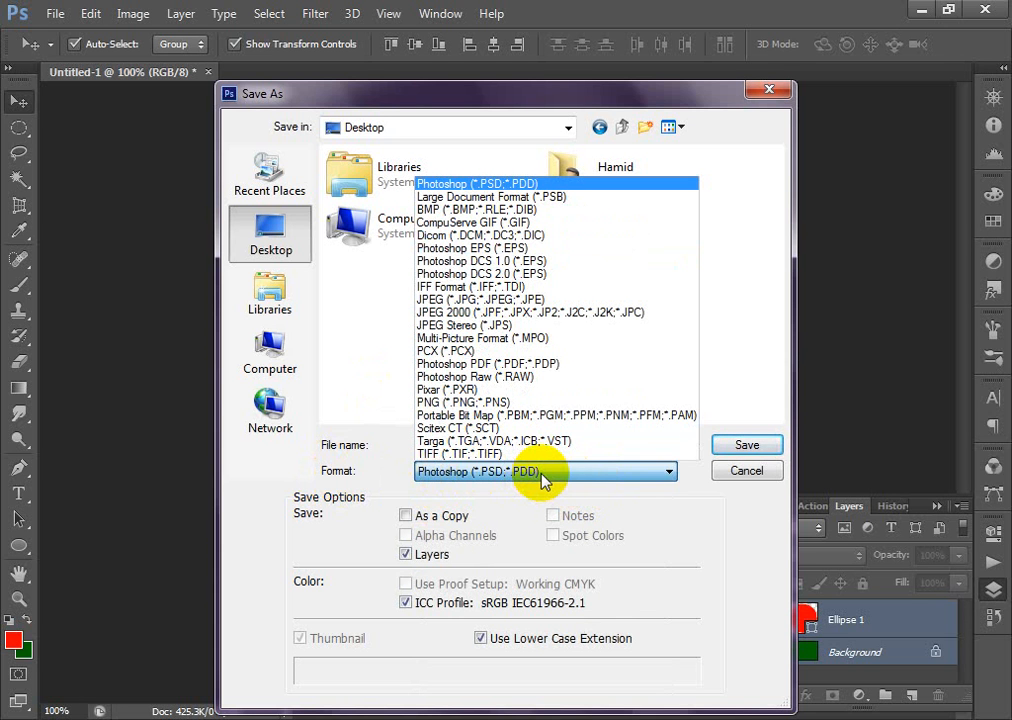
click(434, 300)
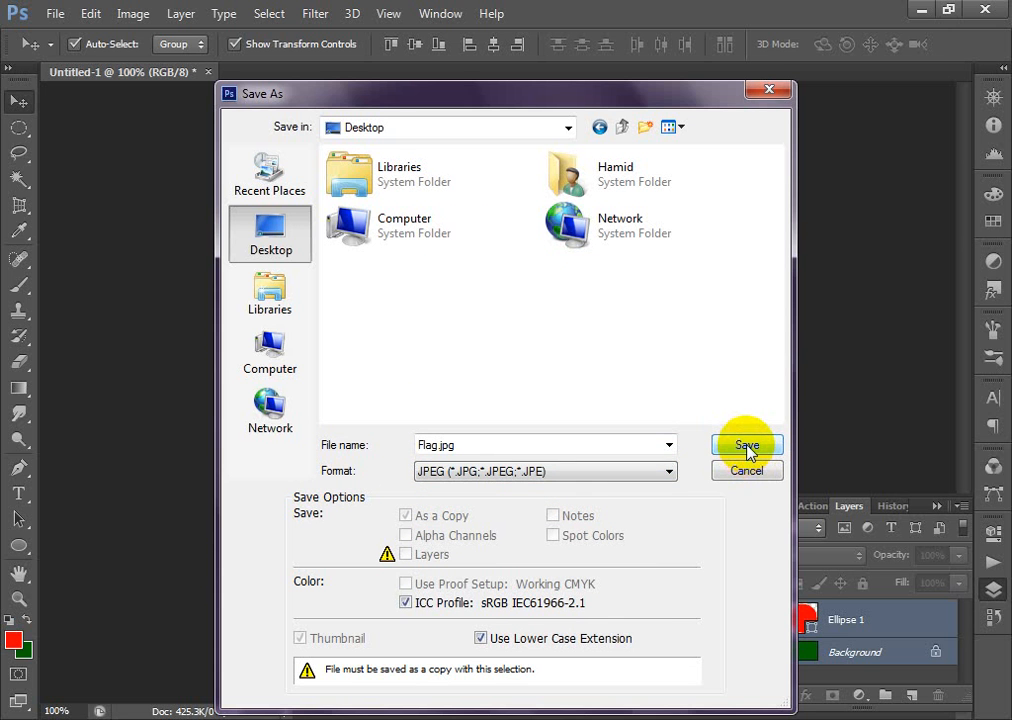
click(506, 469)
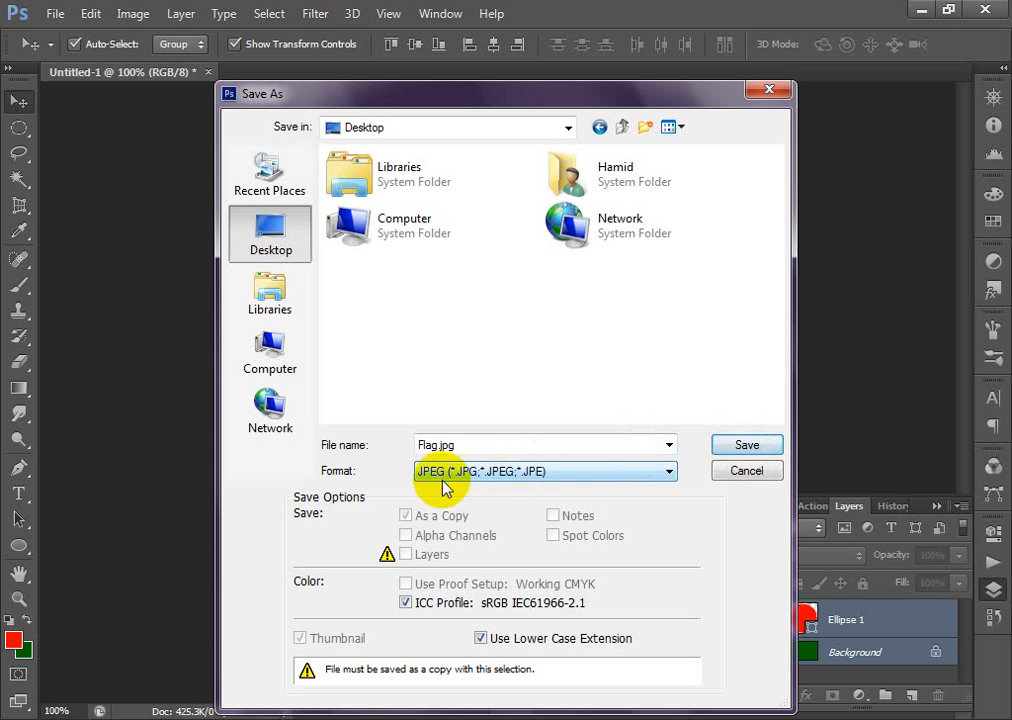
click(746, 445)
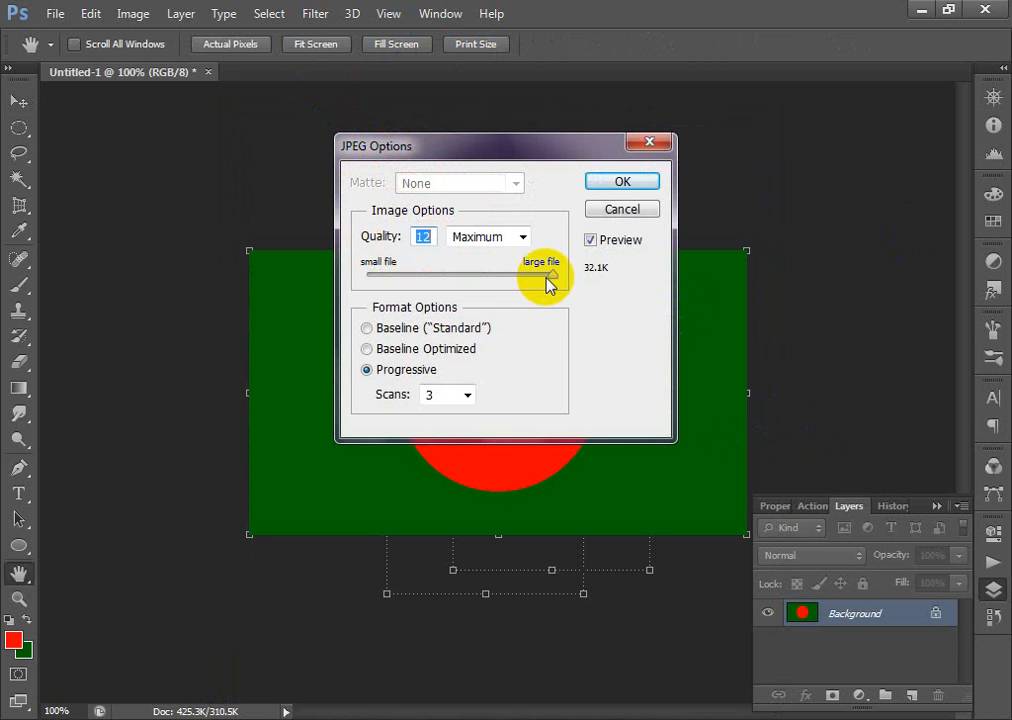
Try out the JPEG quality at 9, then the Maximum and High presets.
drag(552, 276, 497, 282)
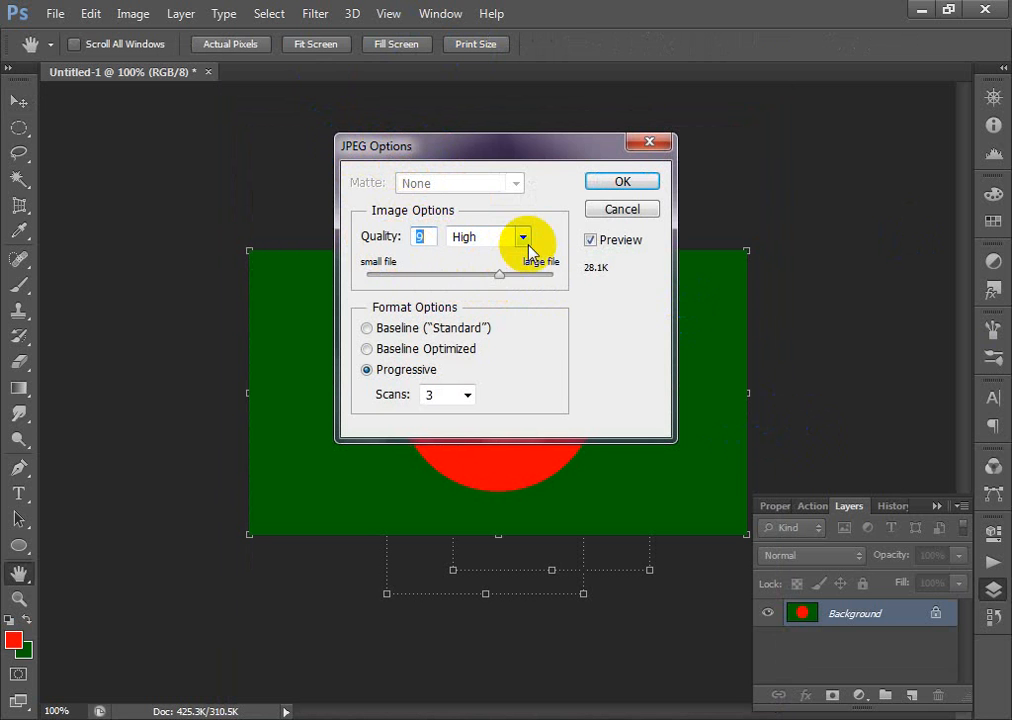
click(522, 237)
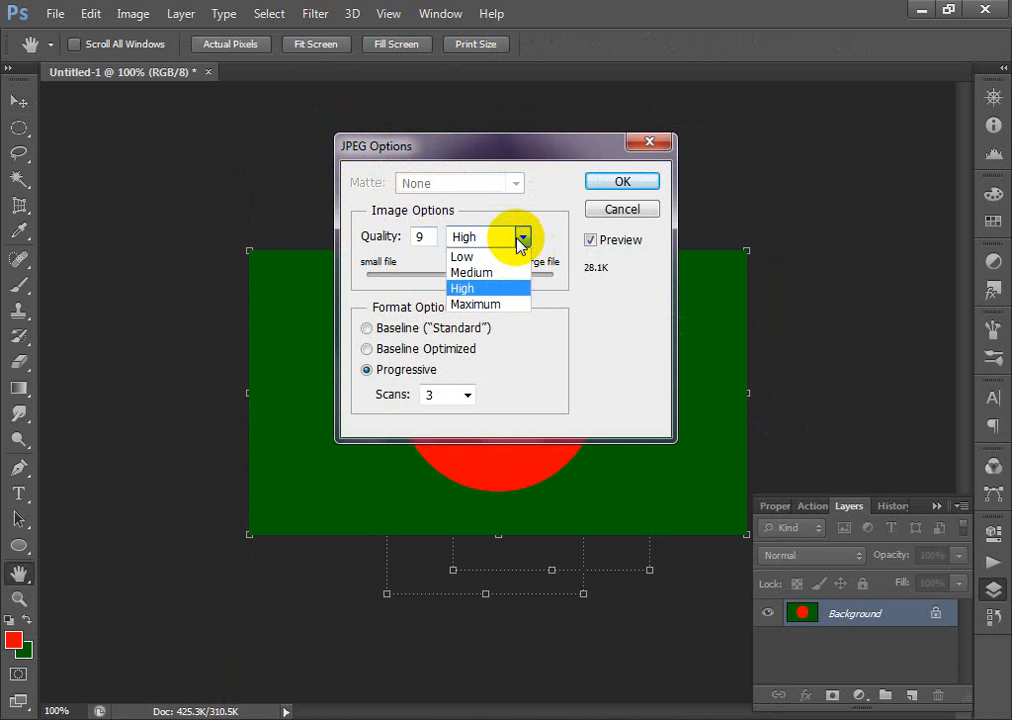
click(477, 304)
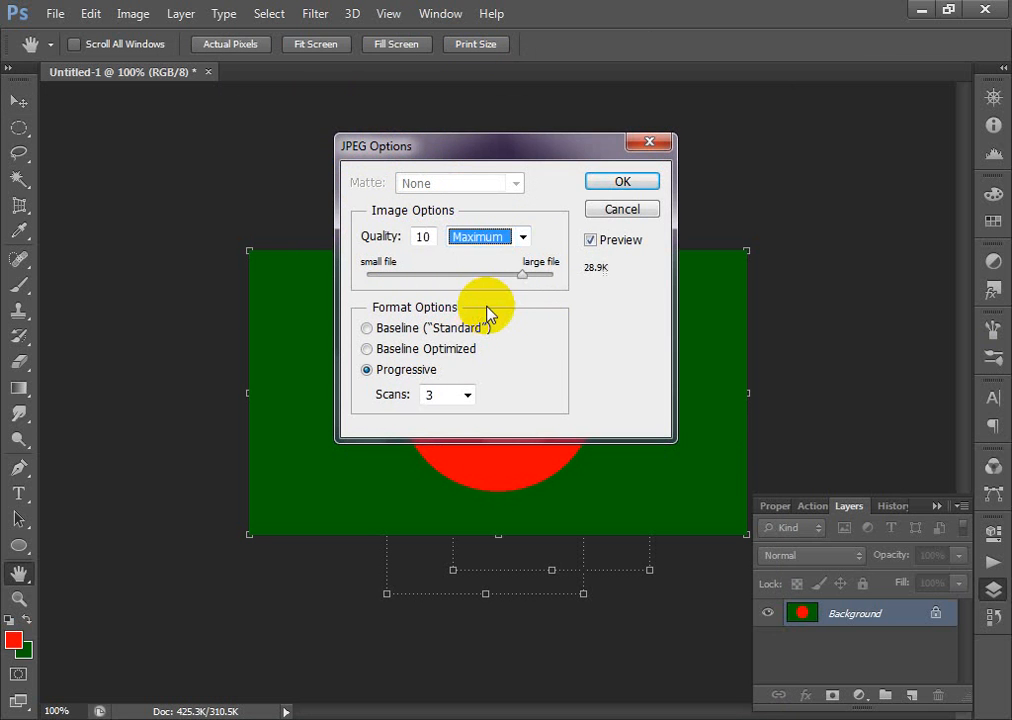
click(521, 237)
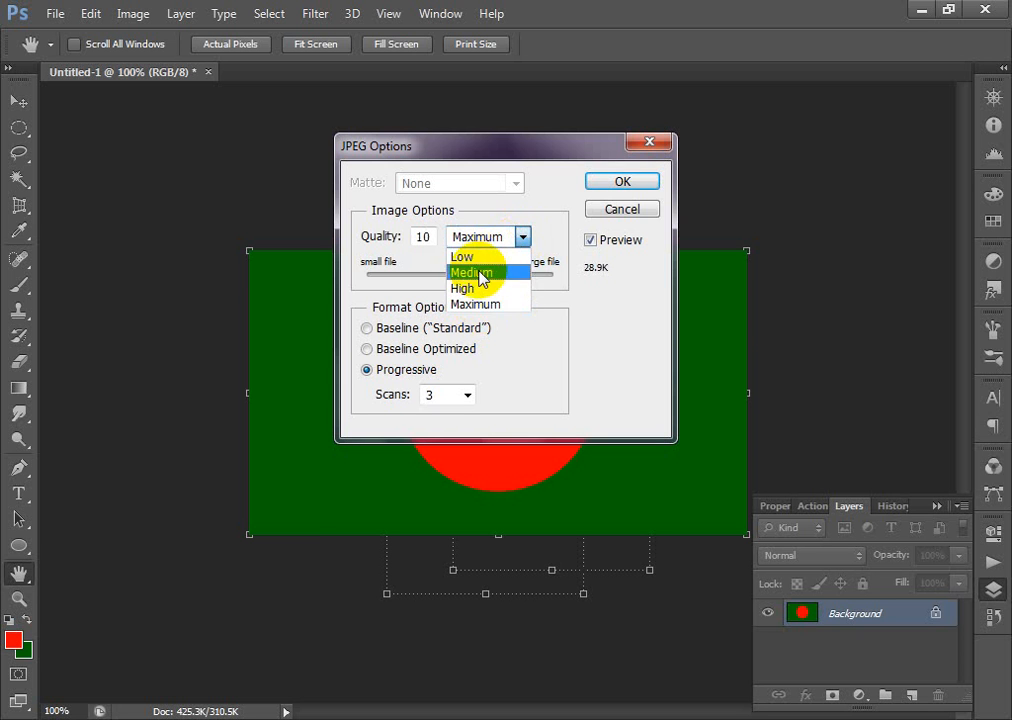
click(478, 287)
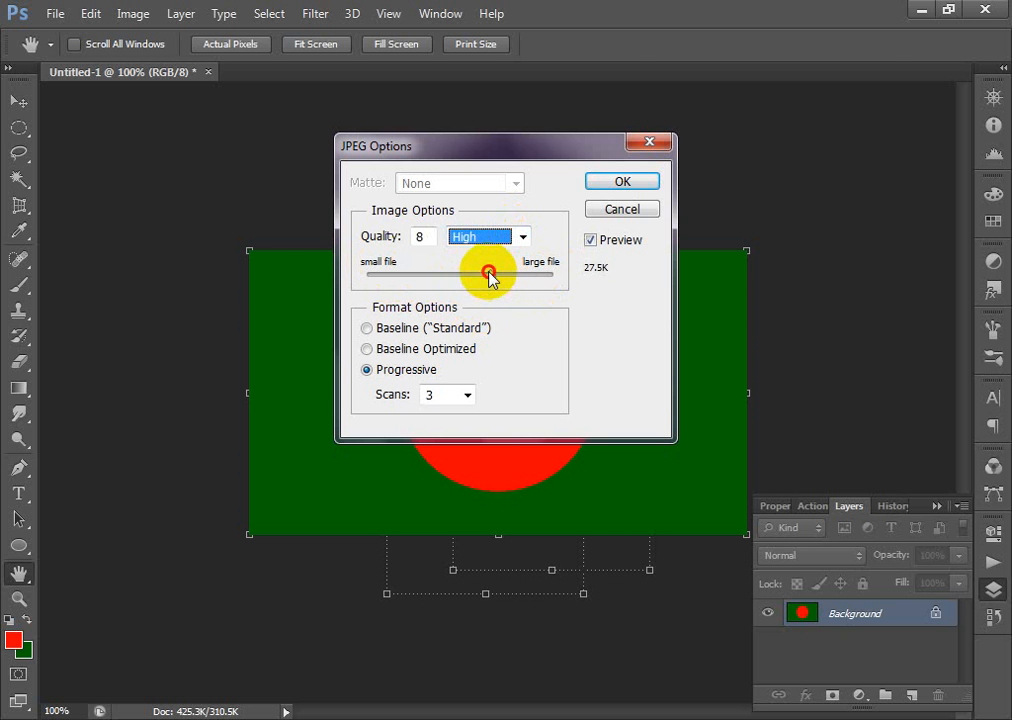
Set the JPEG quality to 12 (Maximum) and finish saving the flag image.
drag(489, 276, 587, 289)
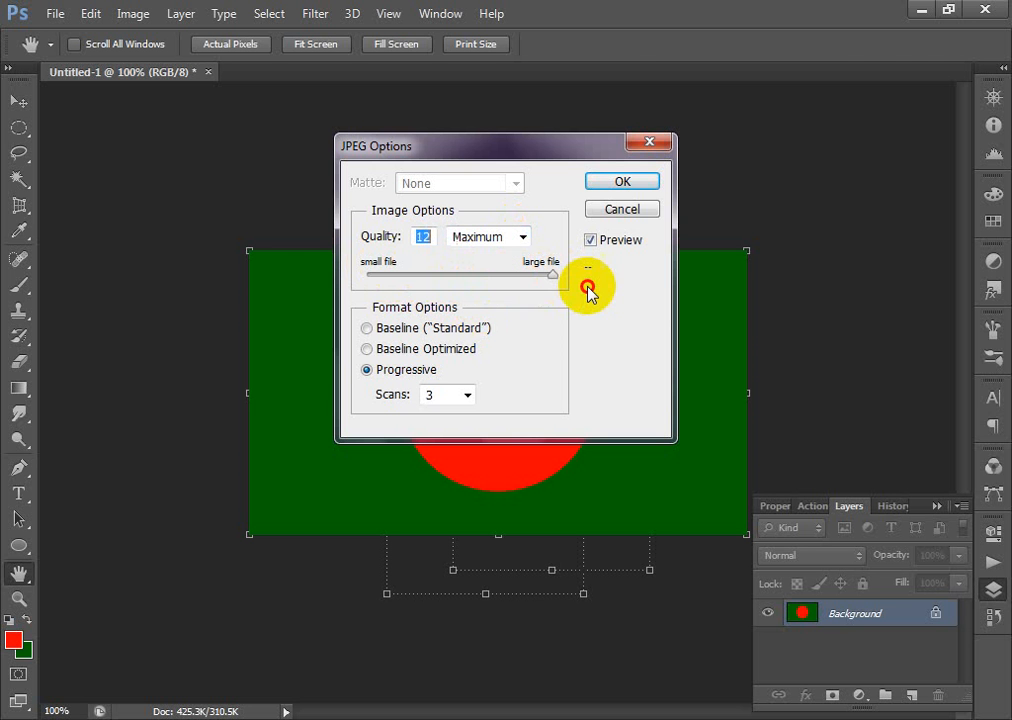
click(621, 182)
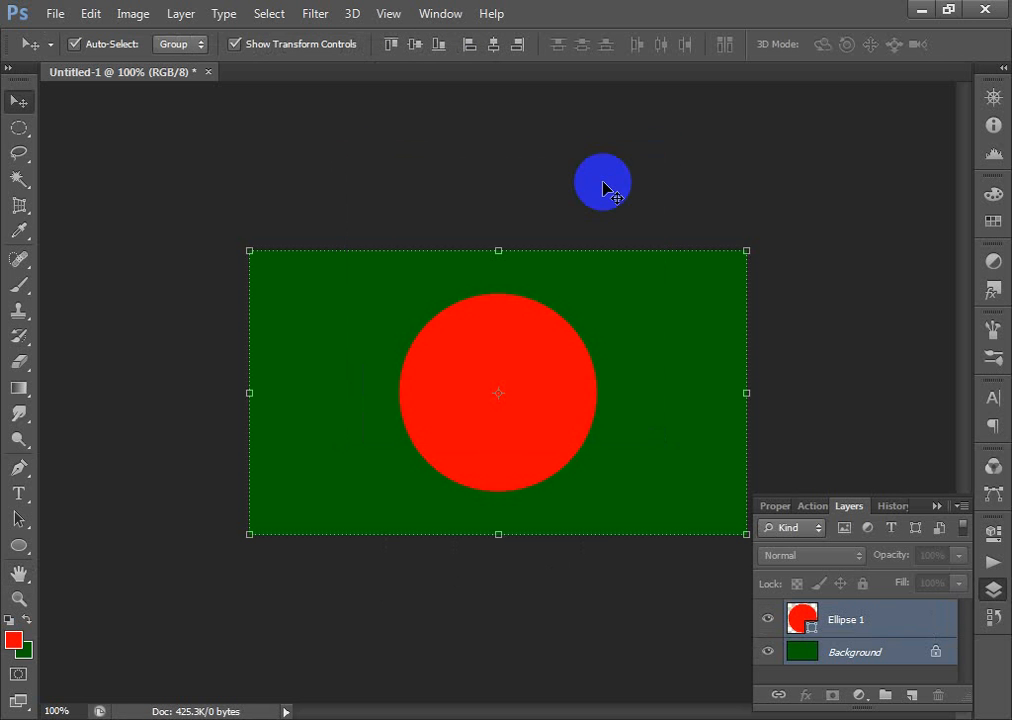
View the saved Flag image from the desktop in Windows Photo Viewer, close it and return to Photoshop.
click(921, 10)
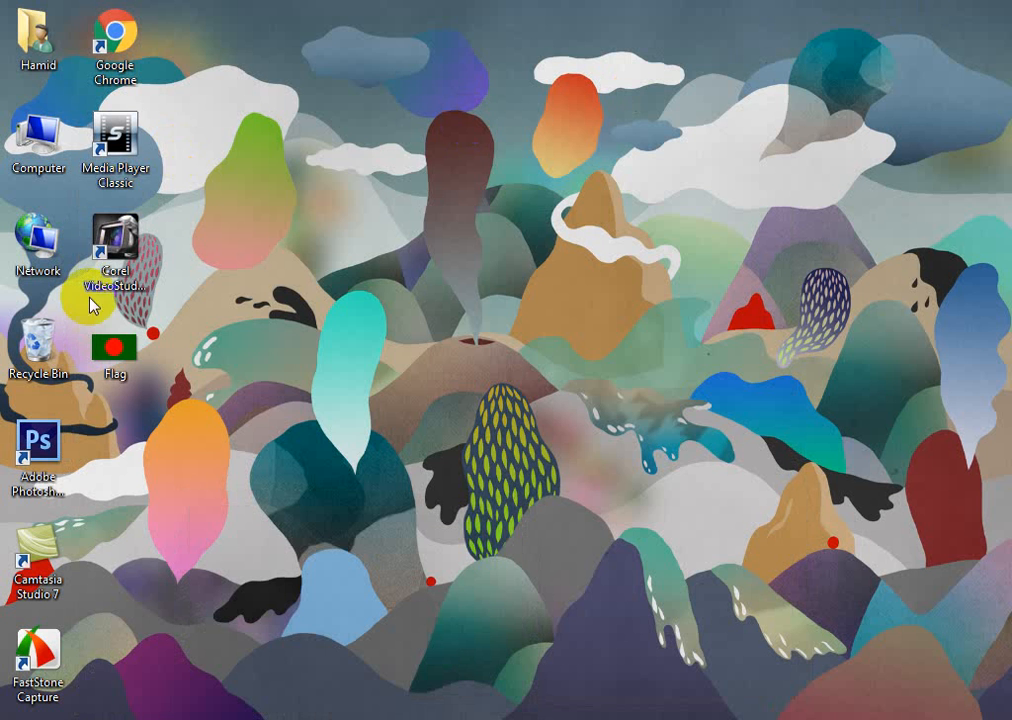
click(114, 350)
double_click(114, 350)
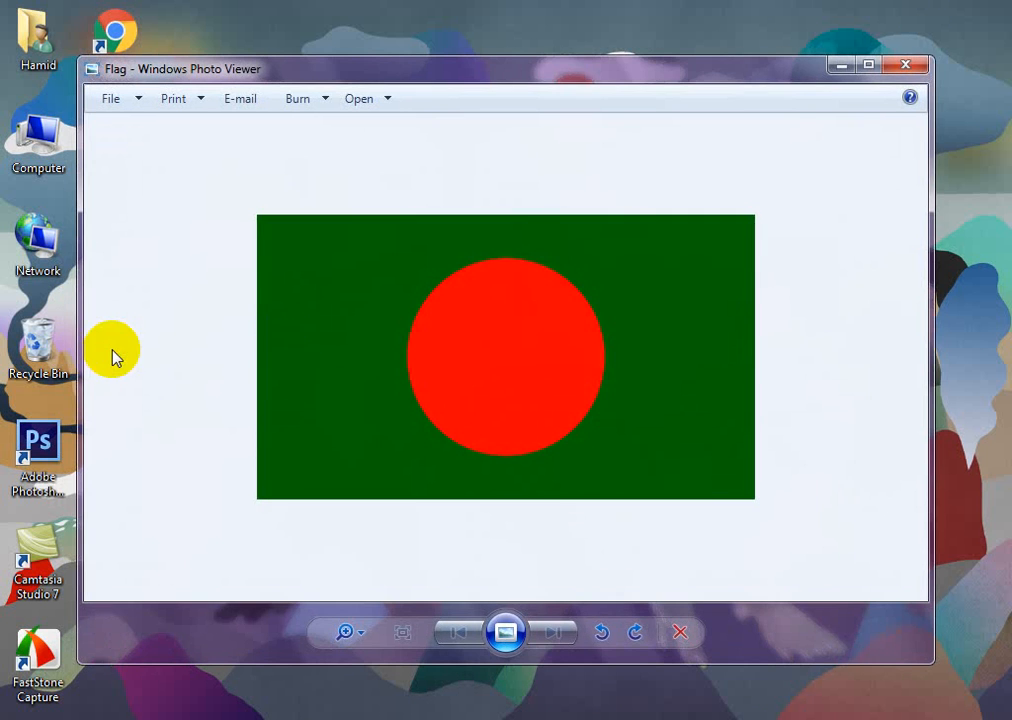
click(905, 68)
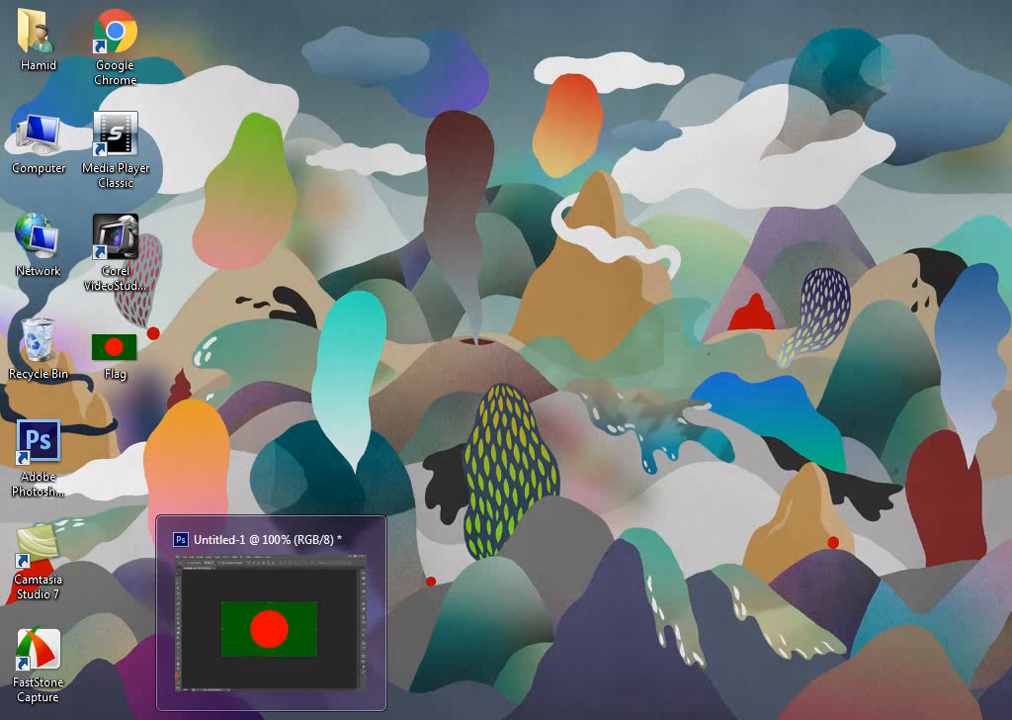
click(271, 718)
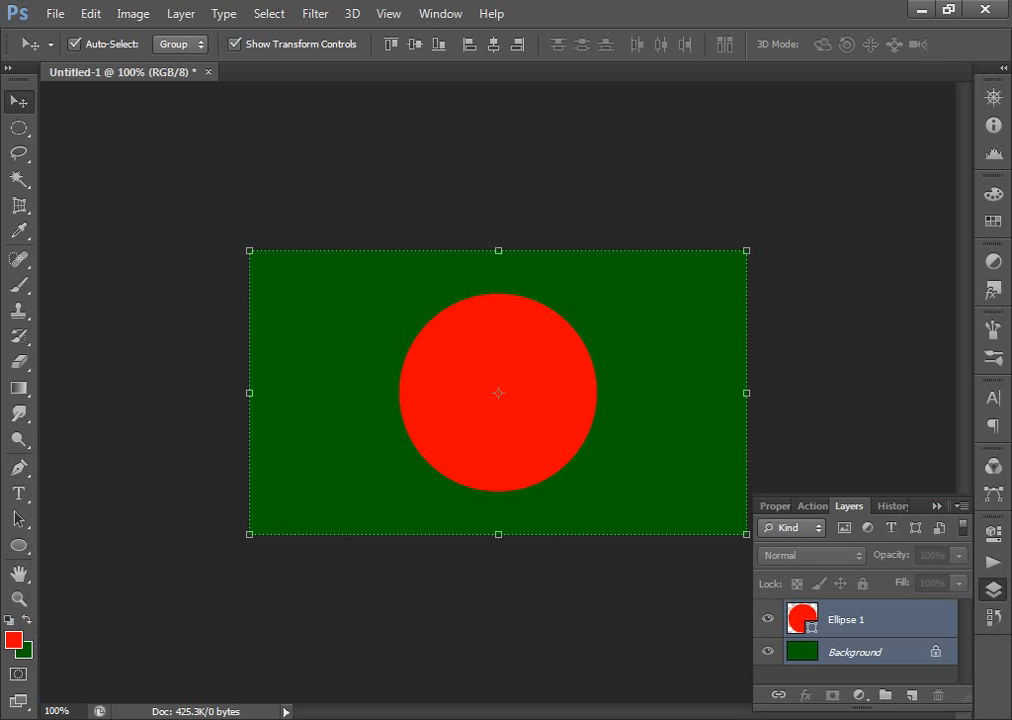